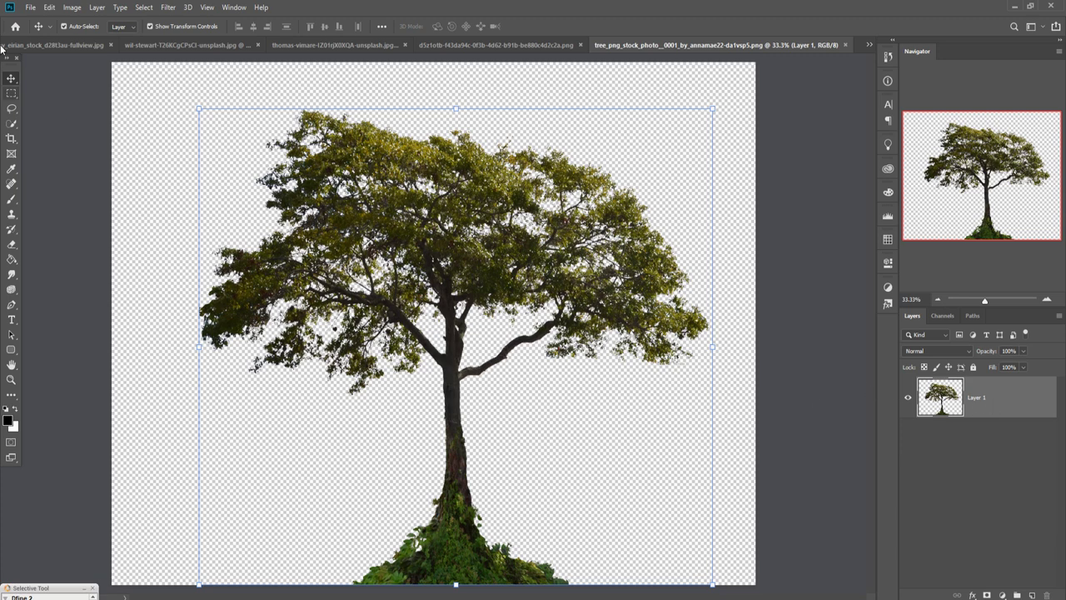
Create a new white 1280 × 720 px, 300 ppi document from the recent preset
click(33, 6)
click(37, 25)
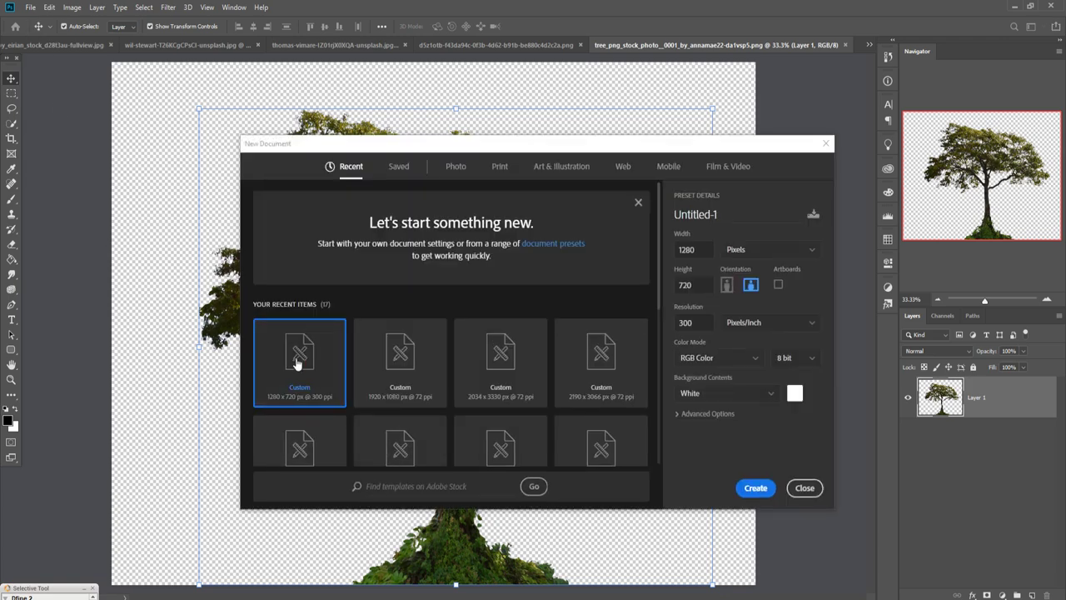
click(748, 491)
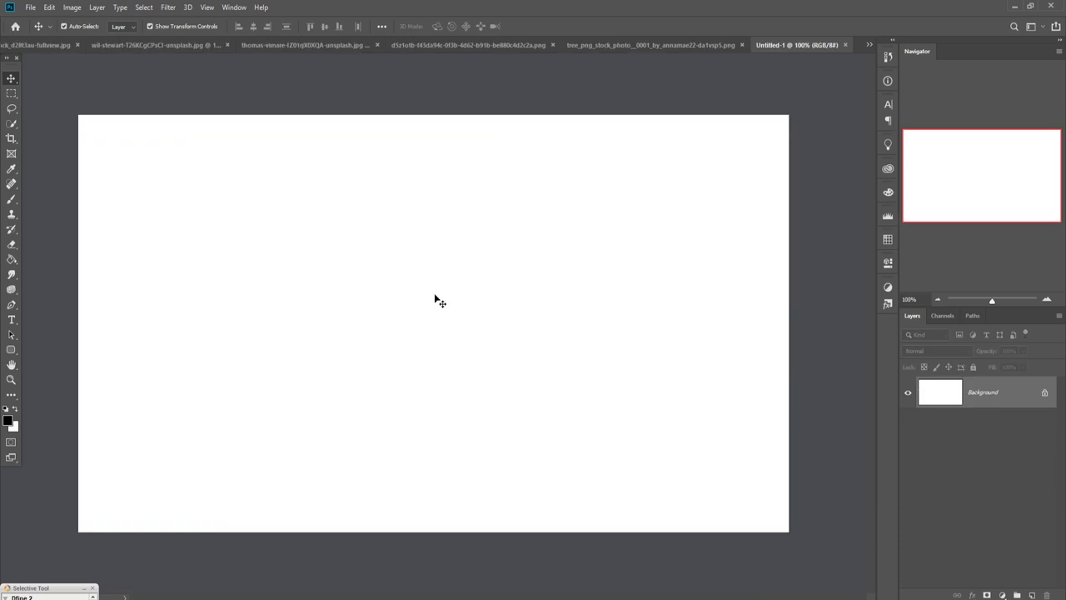
Bring the thomas-vimare ocean photo to the front from the open-documents list
click(869, 43)
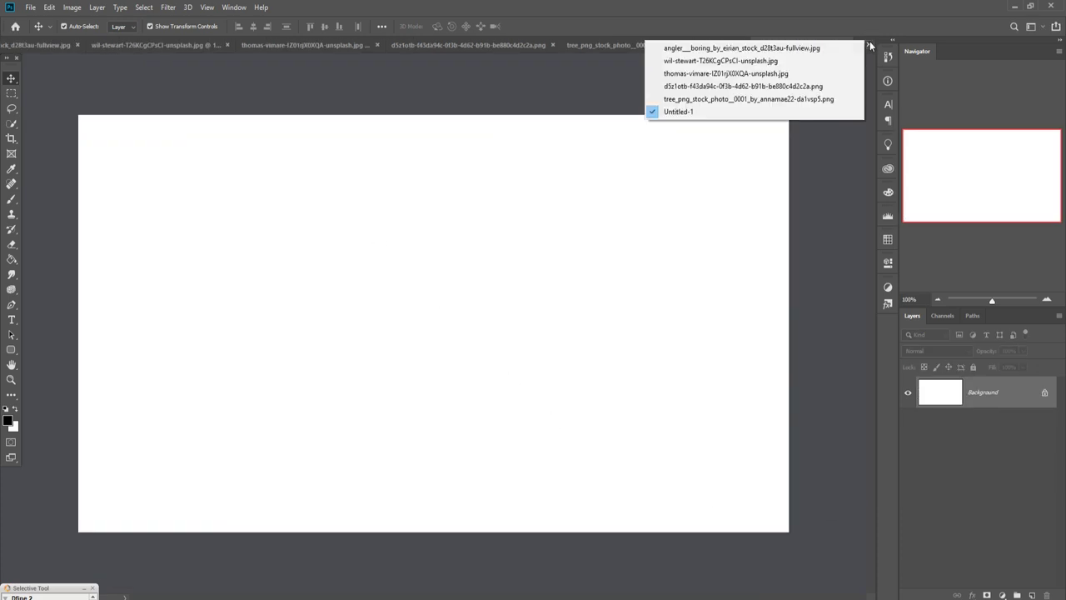
click(730, 87)
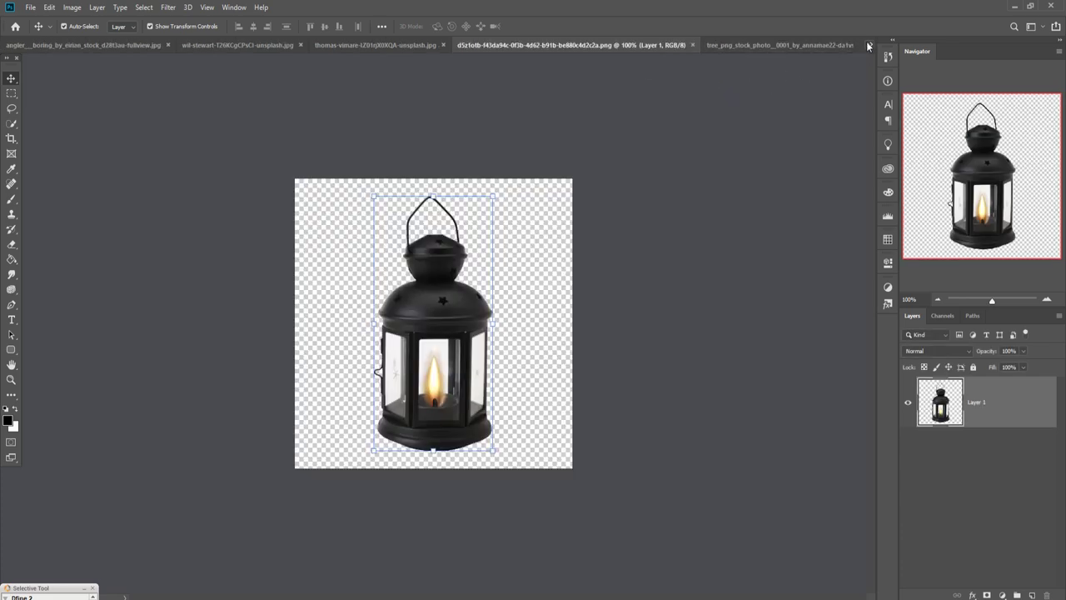
click(868, 43)
click(764, 74)
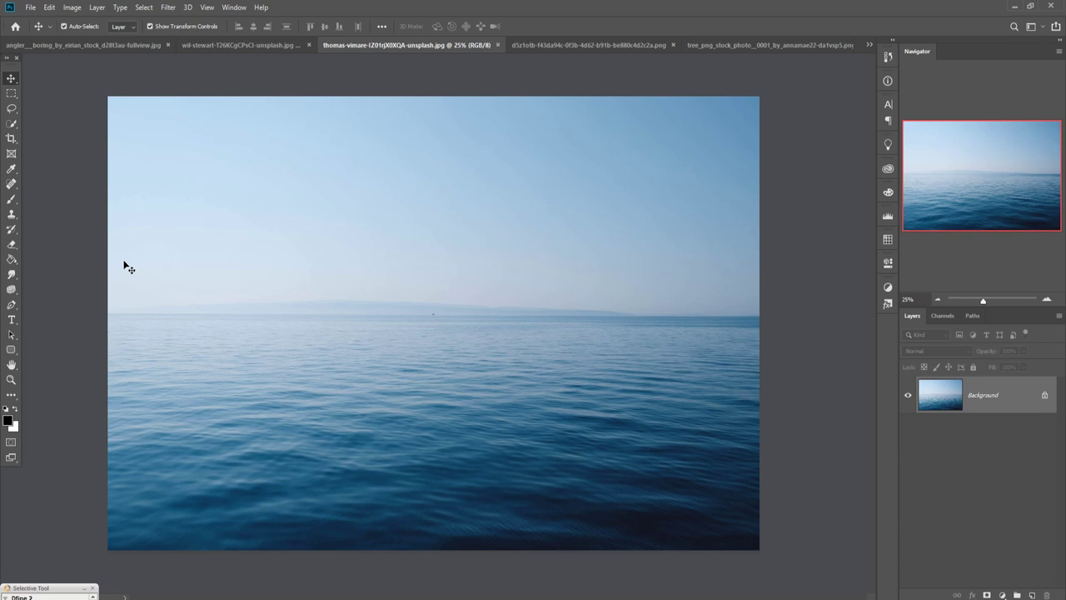
Marquee-select the sea from the horizon to the bottom and float the photo in its own window
click(11, 94)
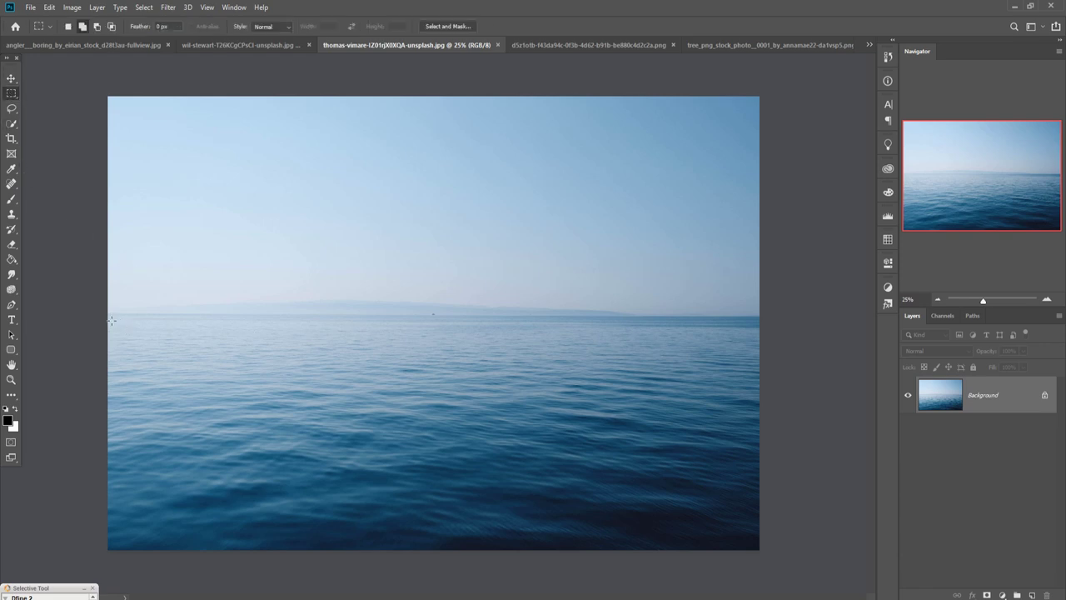
drag(109, 319, 797, 557)
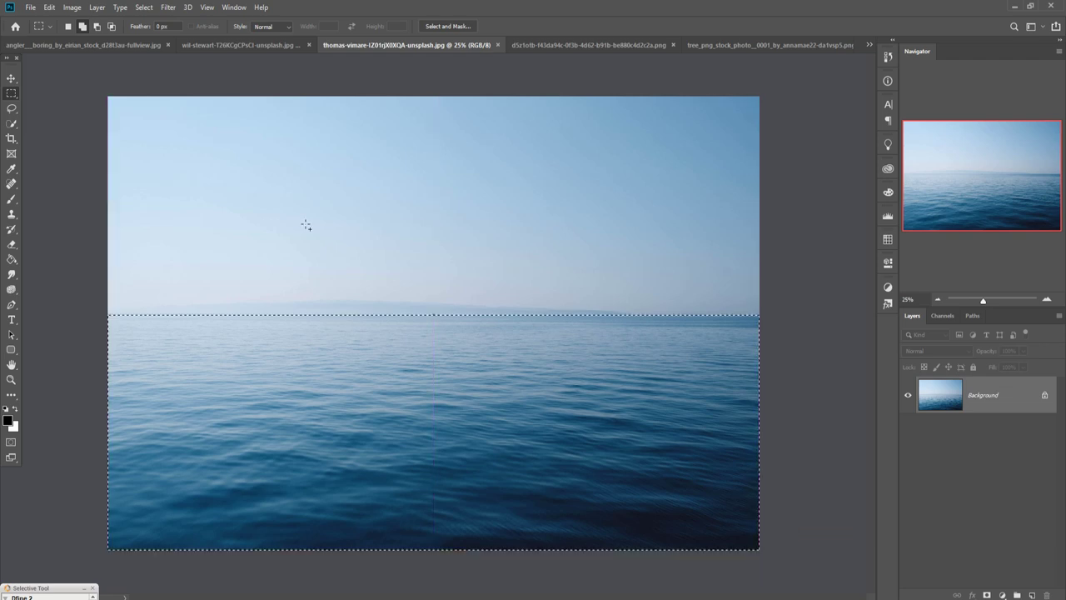
click(11, 78)
drag(407, 45, 408, 73)
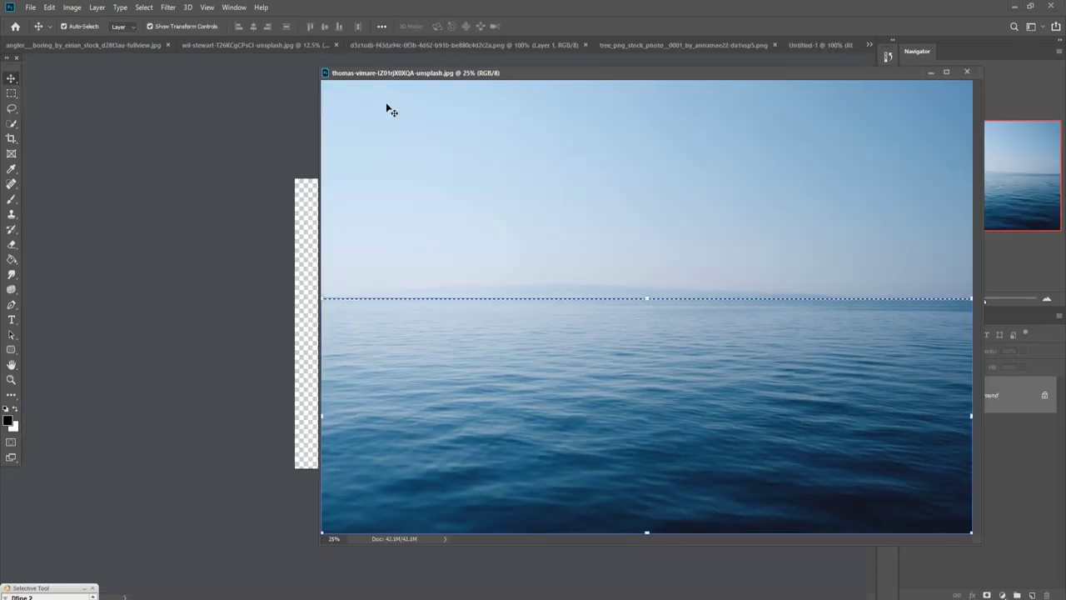
Drag the selected sea into Untitled-1 as a new layer and put the ocean window away
click(818, 43)
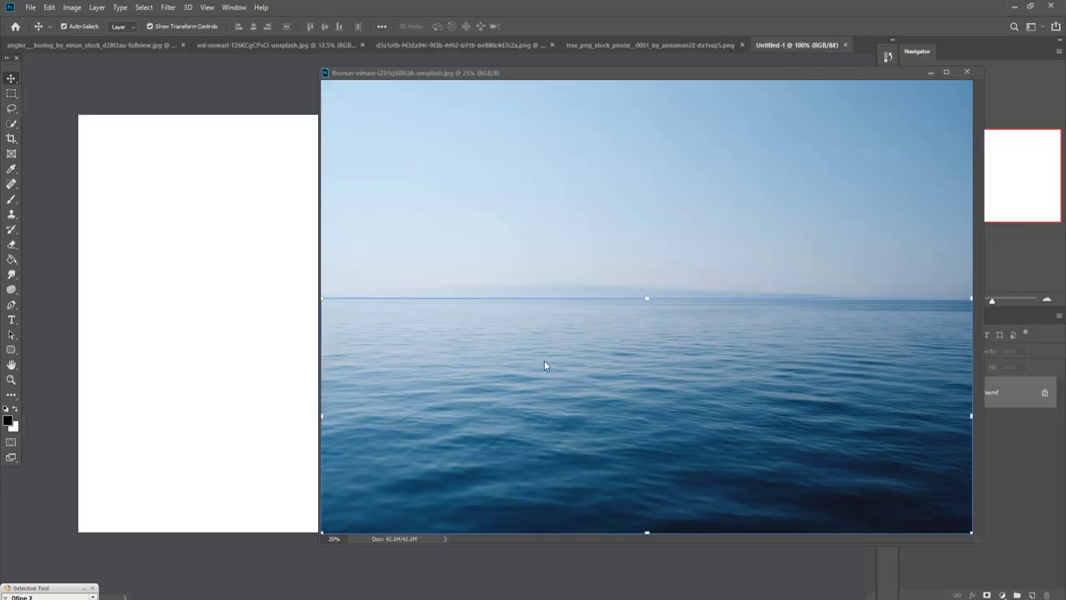
drag(339, 362, 285, 351)
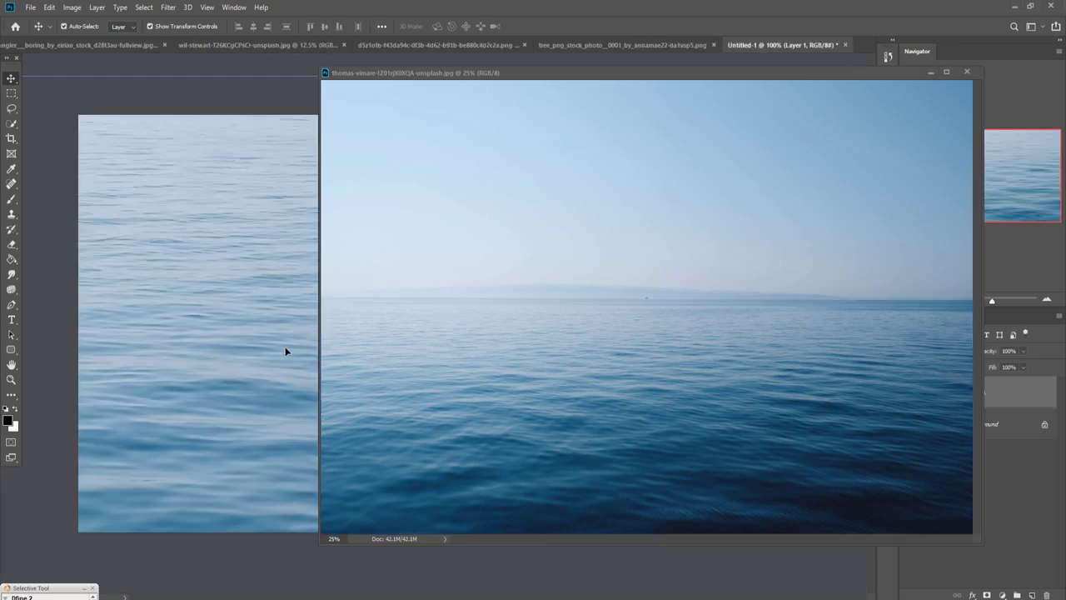
click(931, 73)
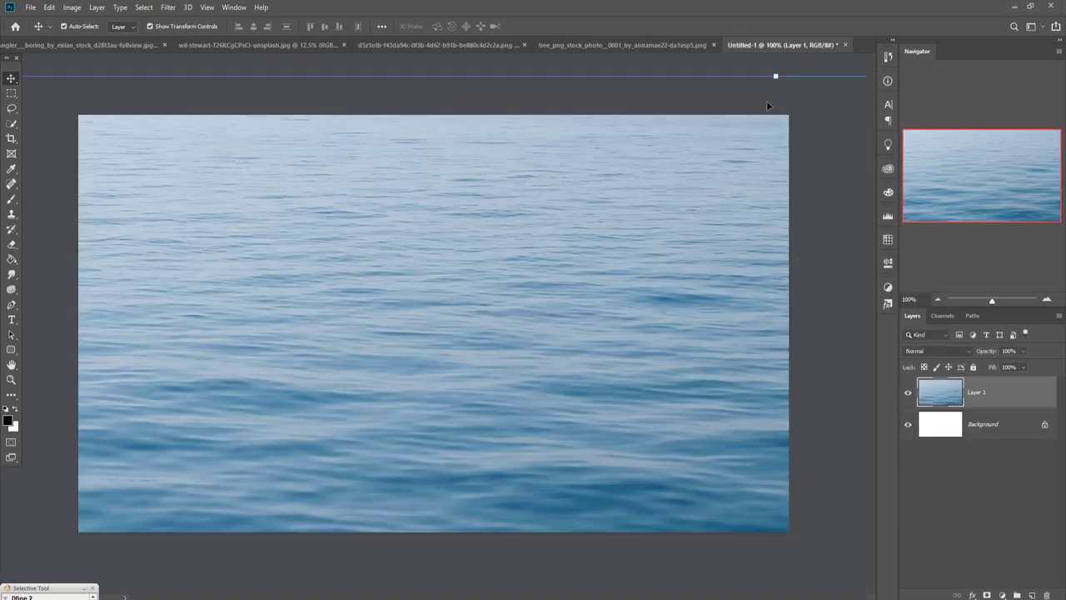
Scale the sea layer to span the canvas width across the lower half, then commit
mouse_move(783, 84)
mouse_down()
mouse_move(490, 193)
mouse_move(457, 125)
mouse_up()
mouse_move(554, 167)
mouse_down()
mouse_move(566, 446)
mouse_move(463, 133)
mouse_move(452, 297)
mouse_up()
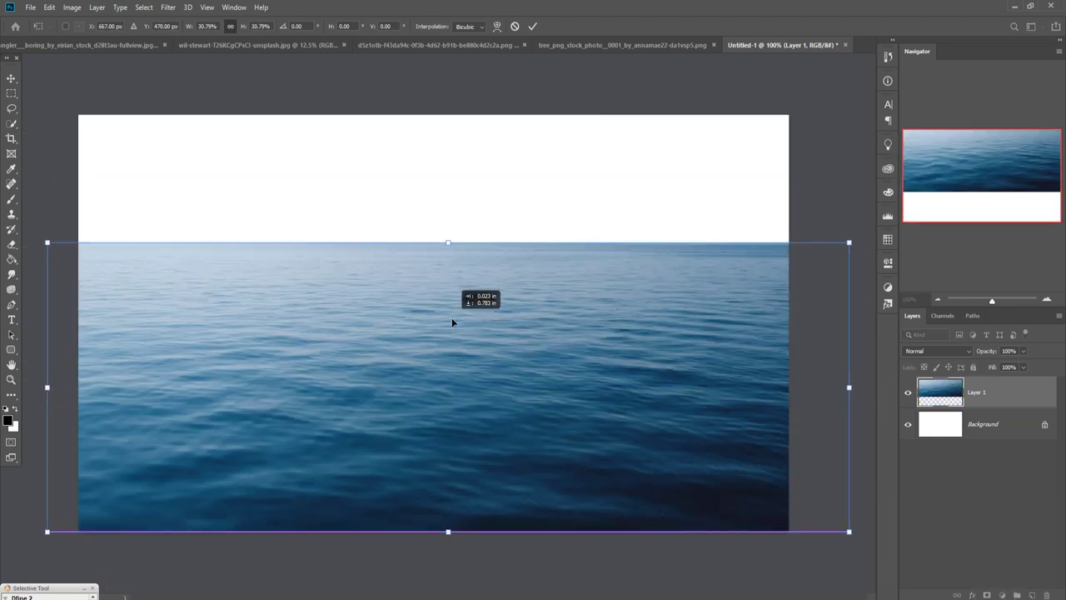
drag(446, 245, 450, 285)
mouse_move(454, 331)
mouse_down()
mouse_move(420, 374)
mouse_move(426, 368)
mouse_up()
drag(761, 456, 791, 456)
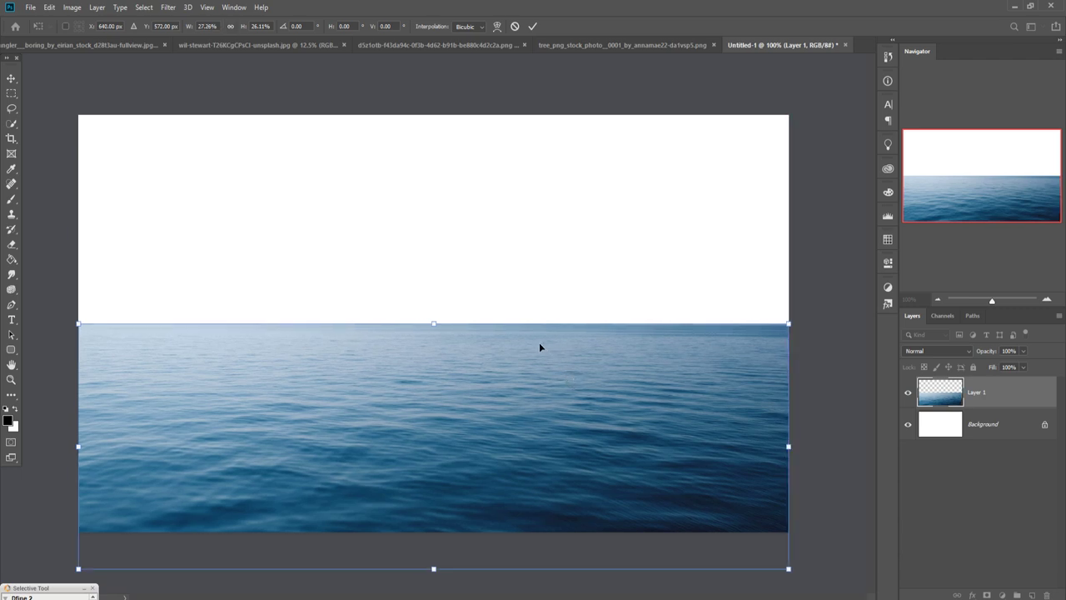
click(532, 26)
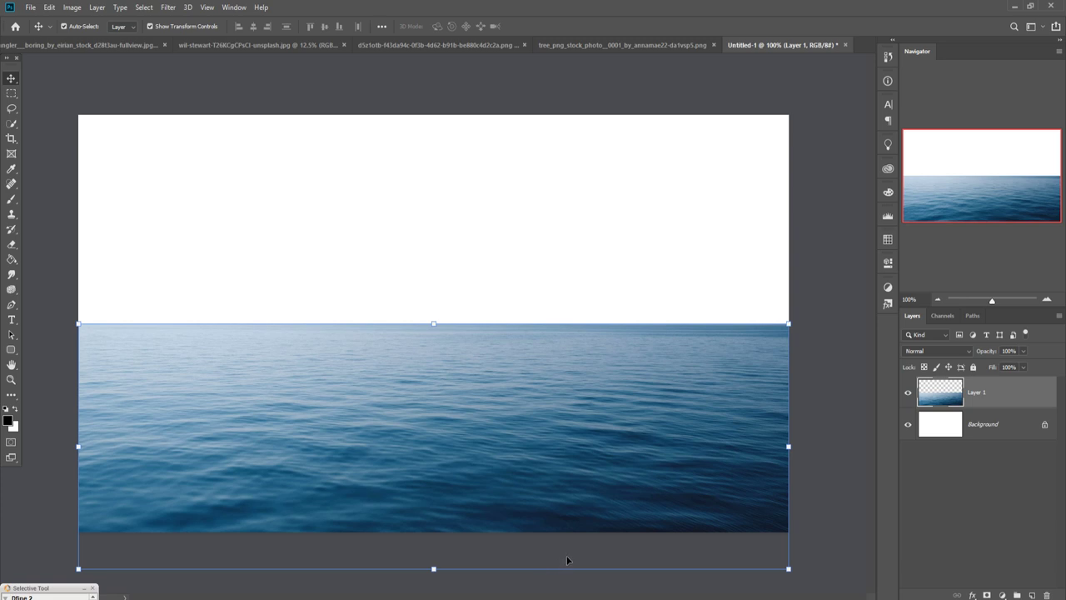
In the wil-stewart starry sky photo, marquee-select a band of sky
click(87, 43)
click(243, 43)
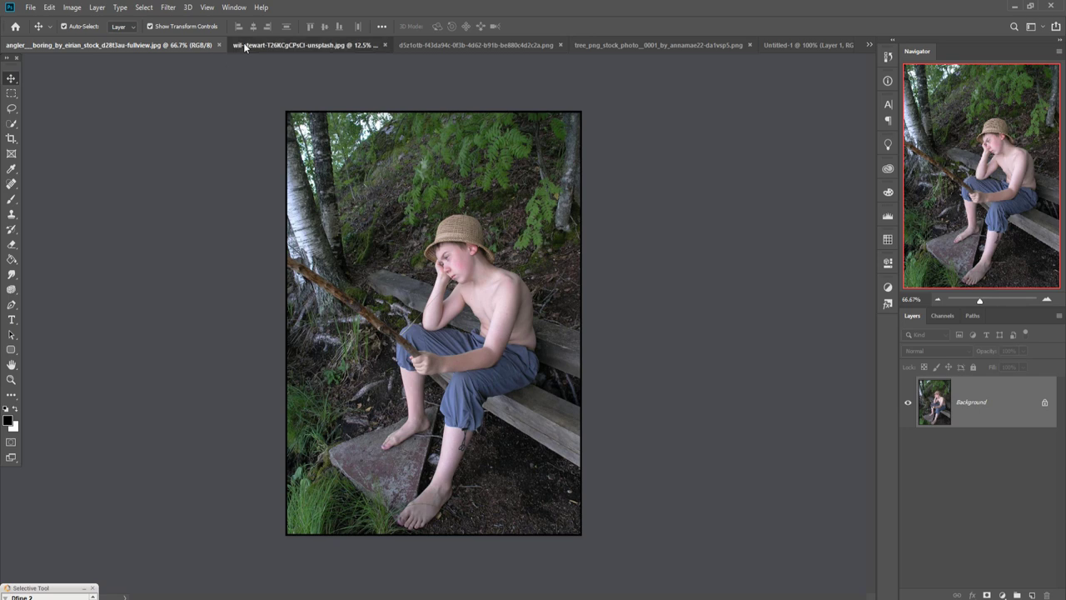
click(10, 93)
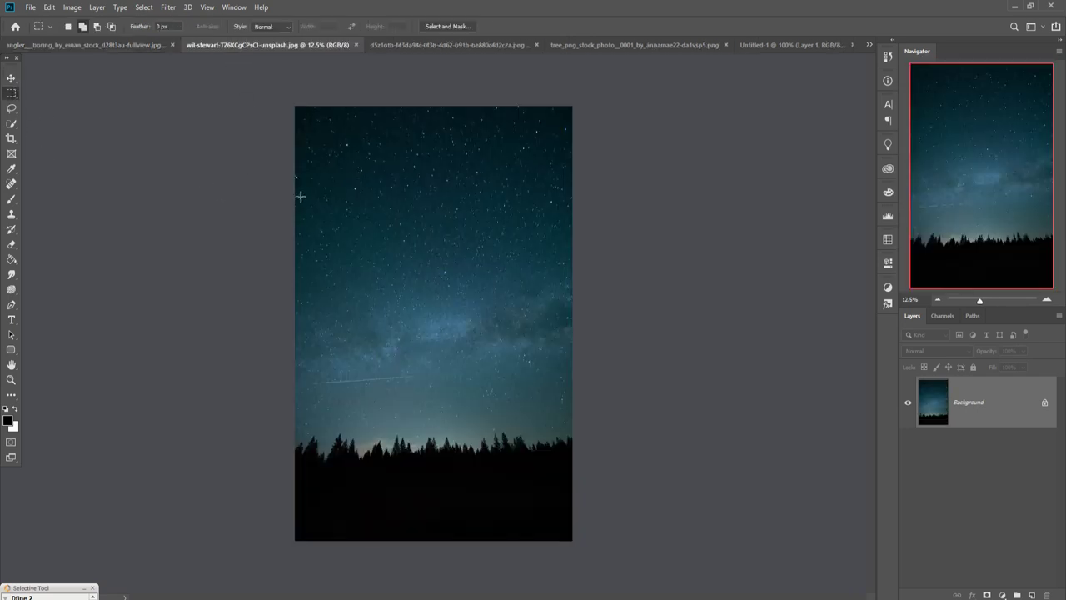
drag(296, 190, 592, 383)
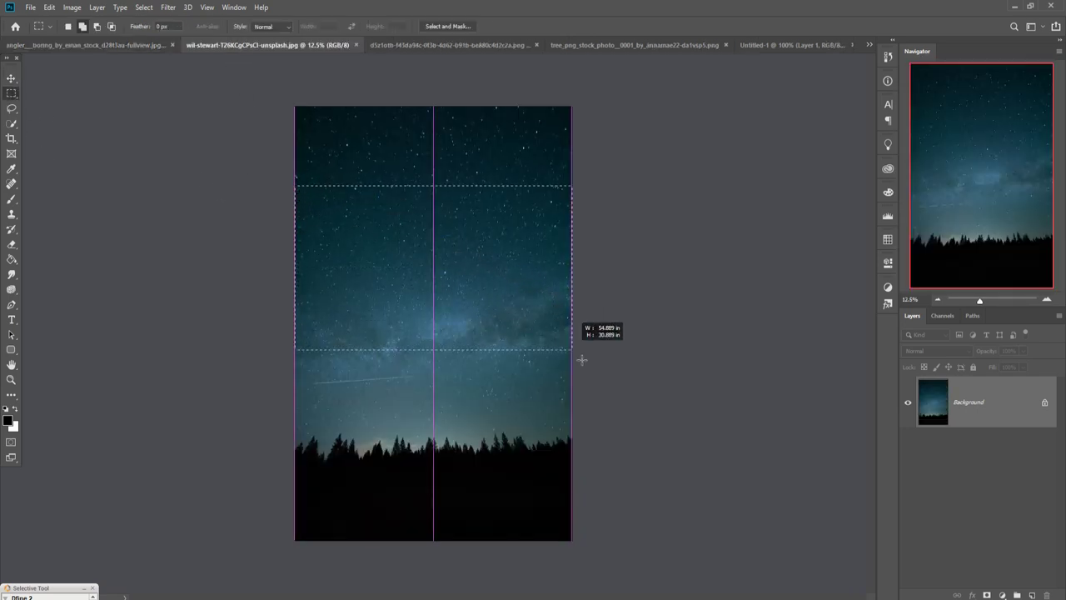
Drag the selected sky into Untitled-1 as Layer 2 and shift it right
key(v)
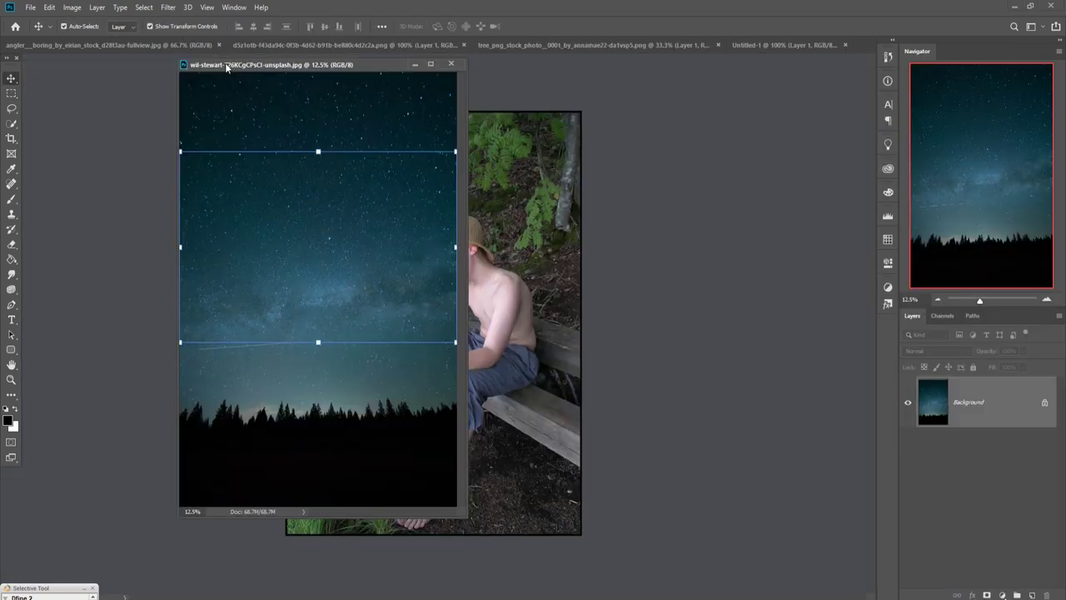
drag(227, 61, 525, 114)
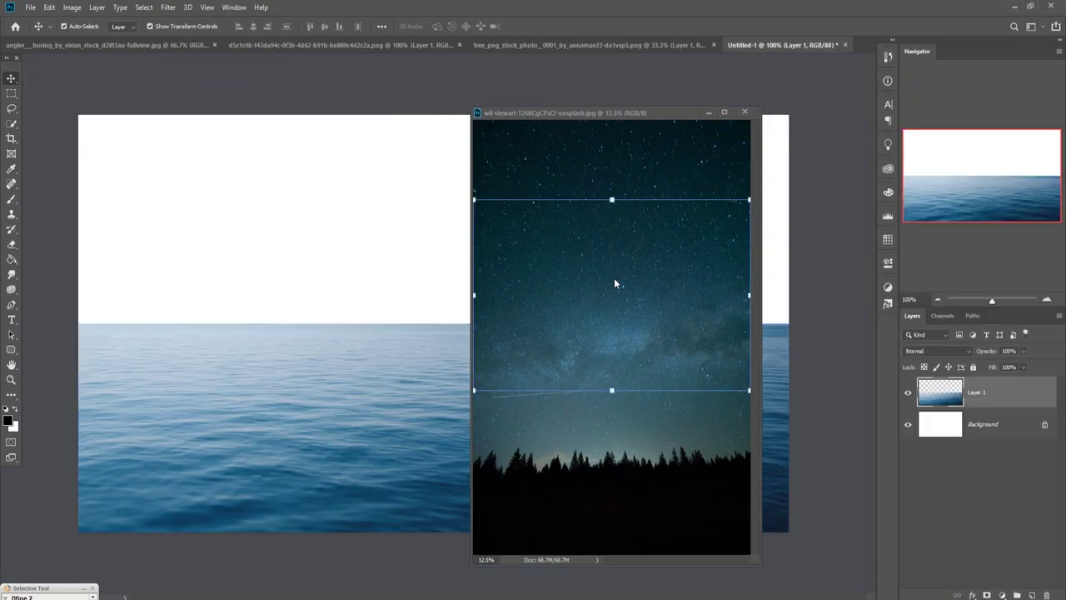
drag(614, 284, 429, 225)
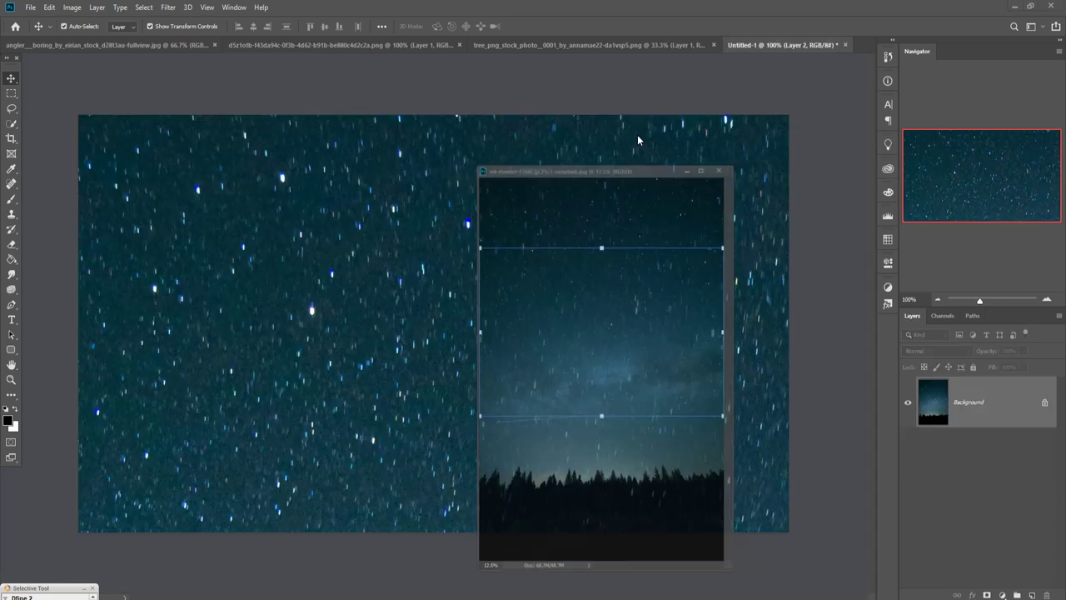
drag(522, 266, 666, 266)
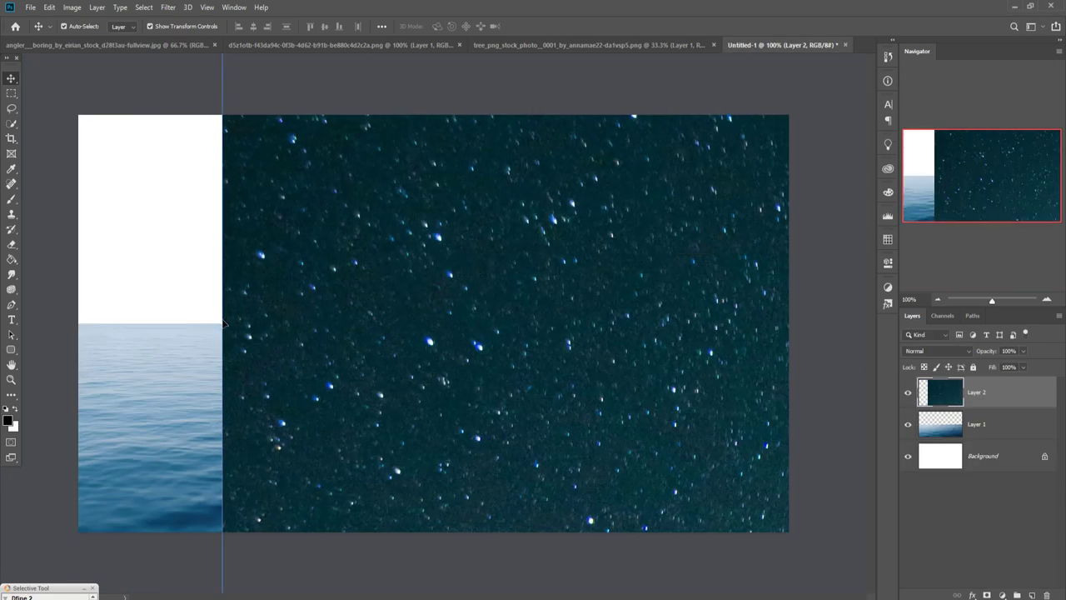
Stretch the starry sky layer to the full canvas width, commit, and move it below Layer 1
mouse_move(223, 336)
mouse_down()
mouse_move(705, 336)
mouse_move(232, 279)
mouse_up()
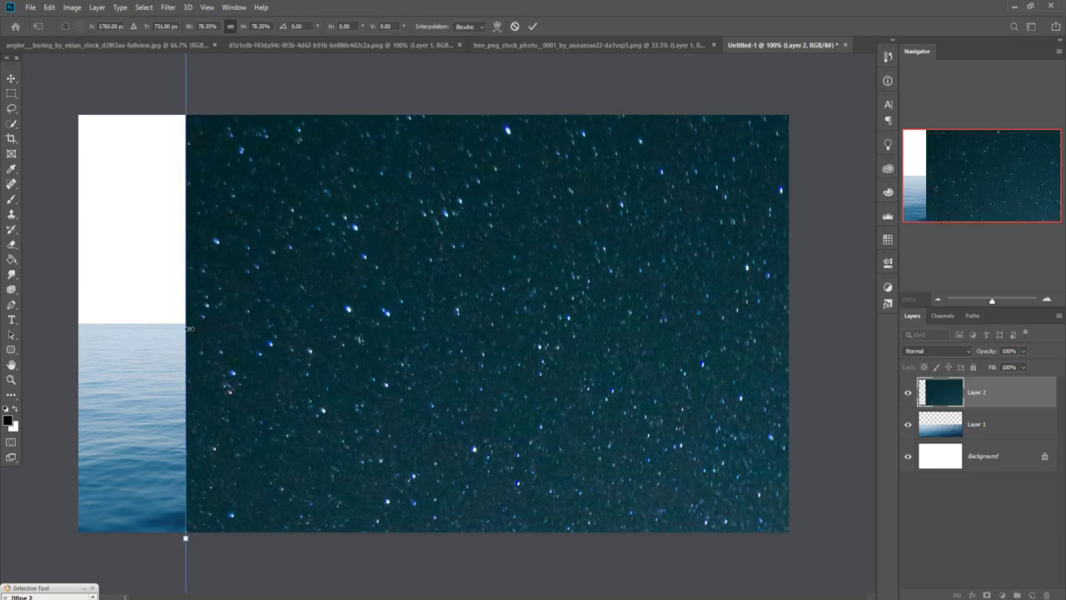
mouse_move(190, 328)
mouse_down()
mouse_move(774, 396)
mouse_move(90, 323)
mouse_up()
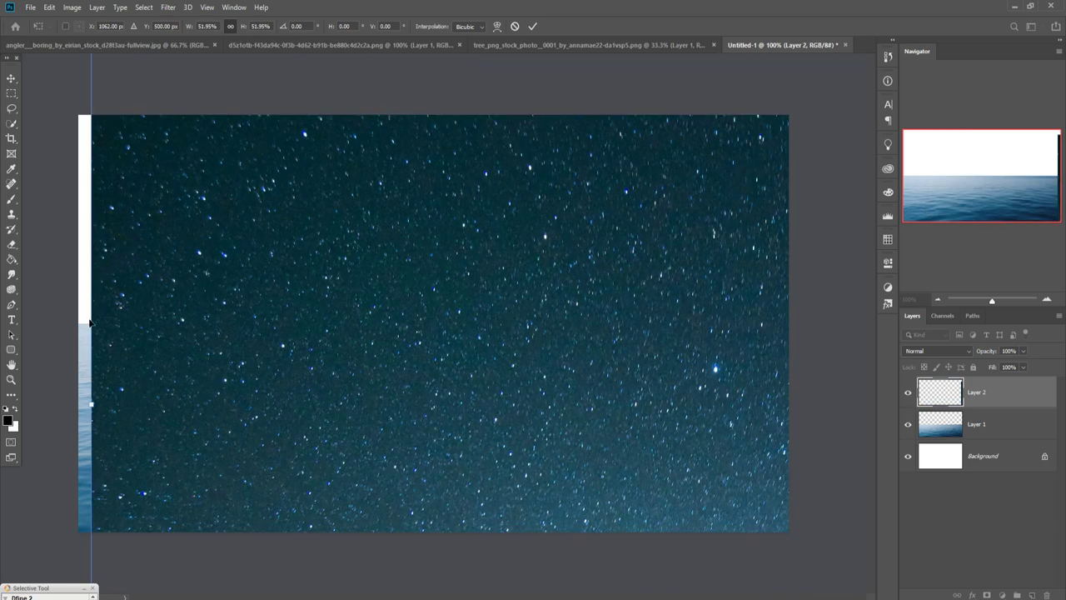
mouse_move(100, 411)
mouse_down()
mouse_move(649, 404)
mouse_move(141, 256)
mouse_move(215, 279)
mouse_move(194, 275)
mouse_move(204, 283)
mouse_up()
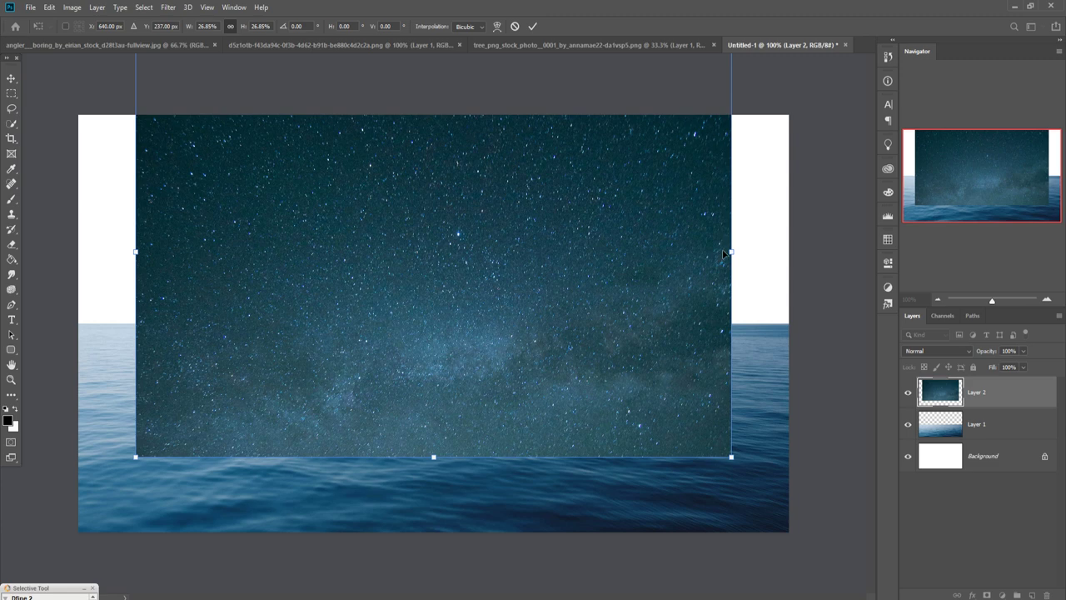
drag(735, 257, 785, 256)
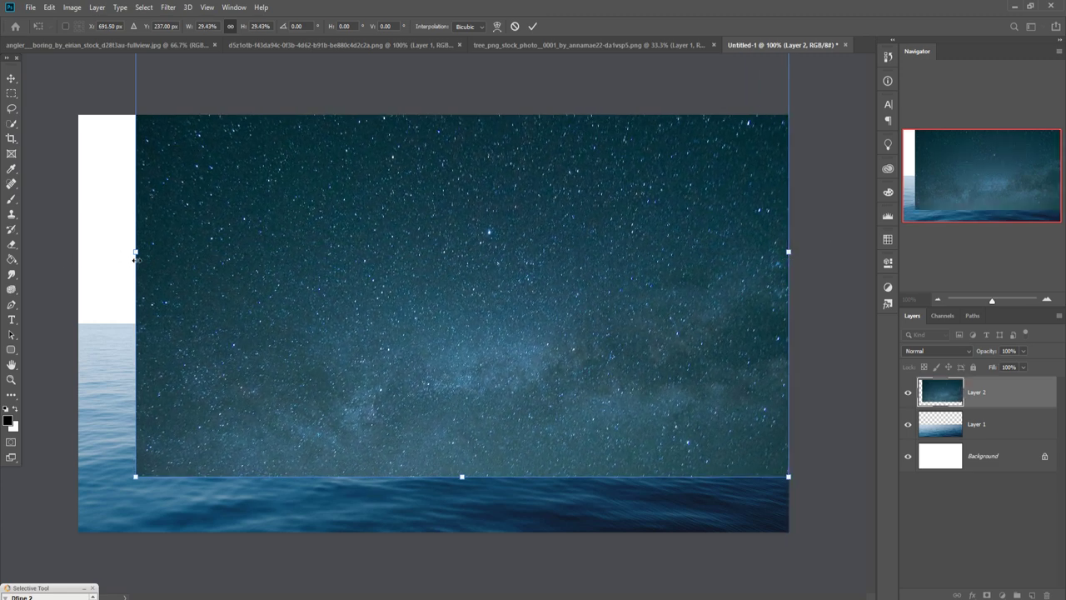
drag(134, 260, 78, 251)
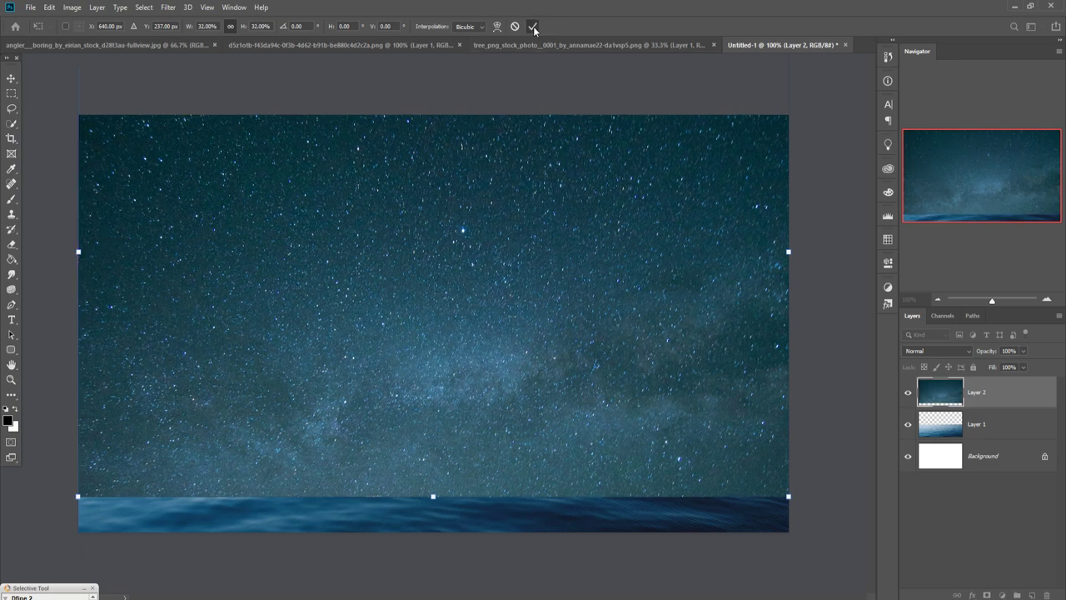
click(532, 27)
drag(1005, 397, 1003, 433)
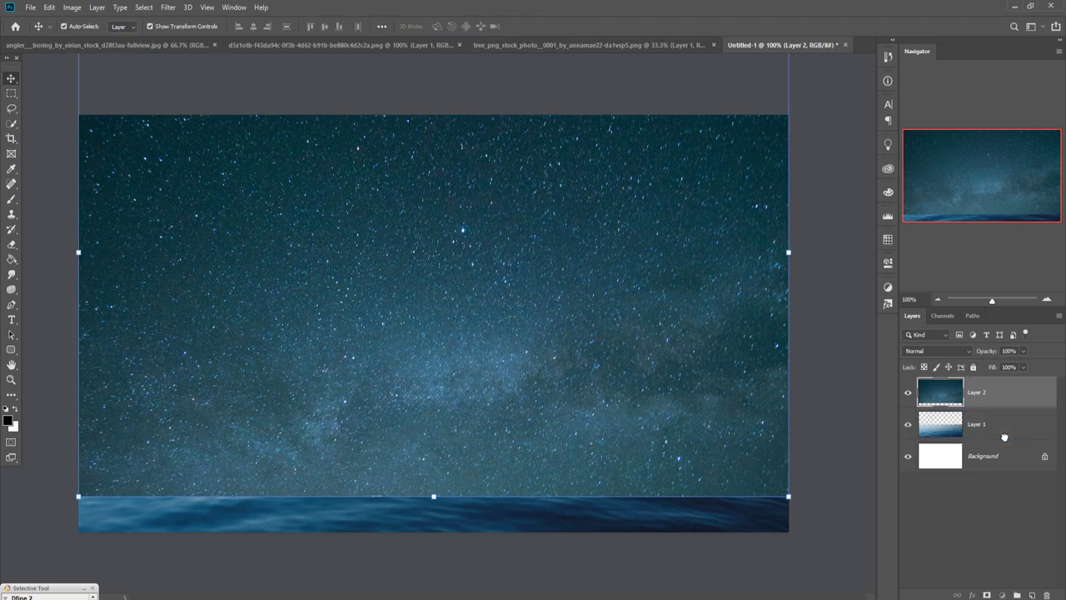
Mask the sea layer and paint a soft, full-opacity black stroke along the horizon
click(990, 399)
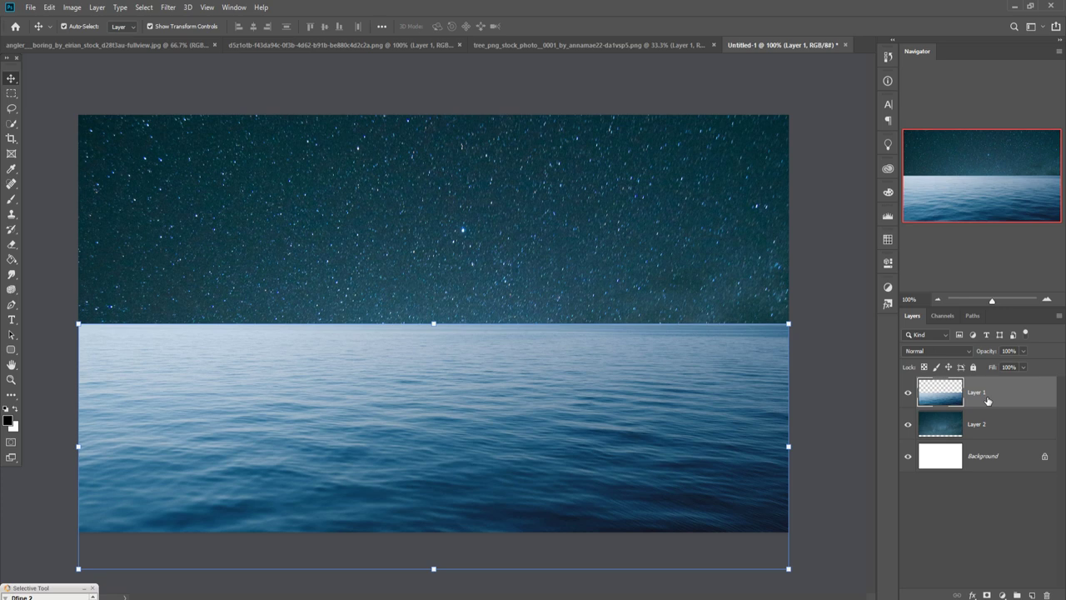
click(986, 594)
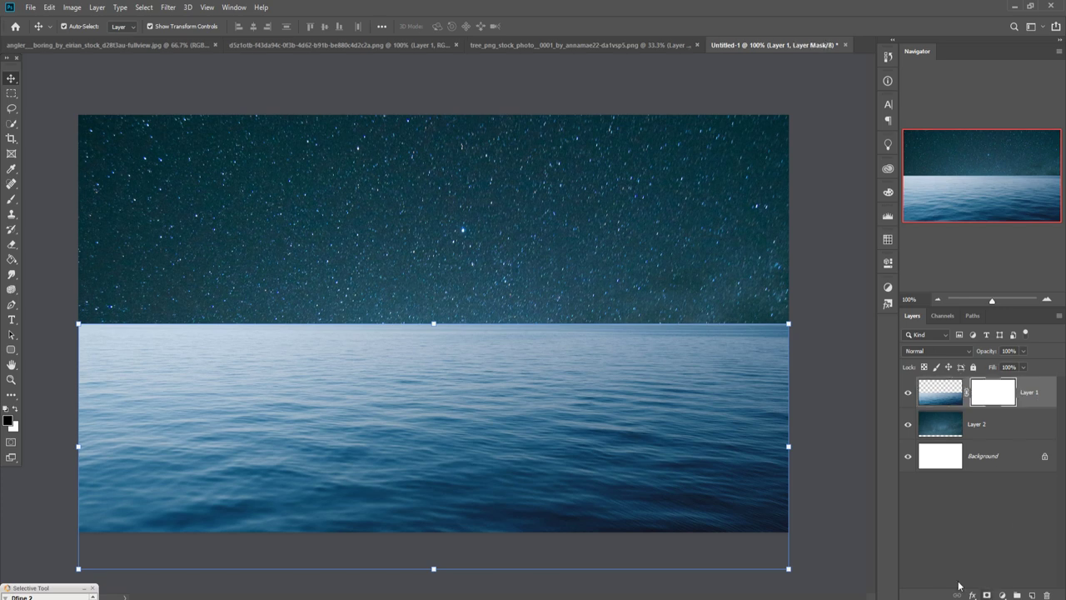
click(11, 204)
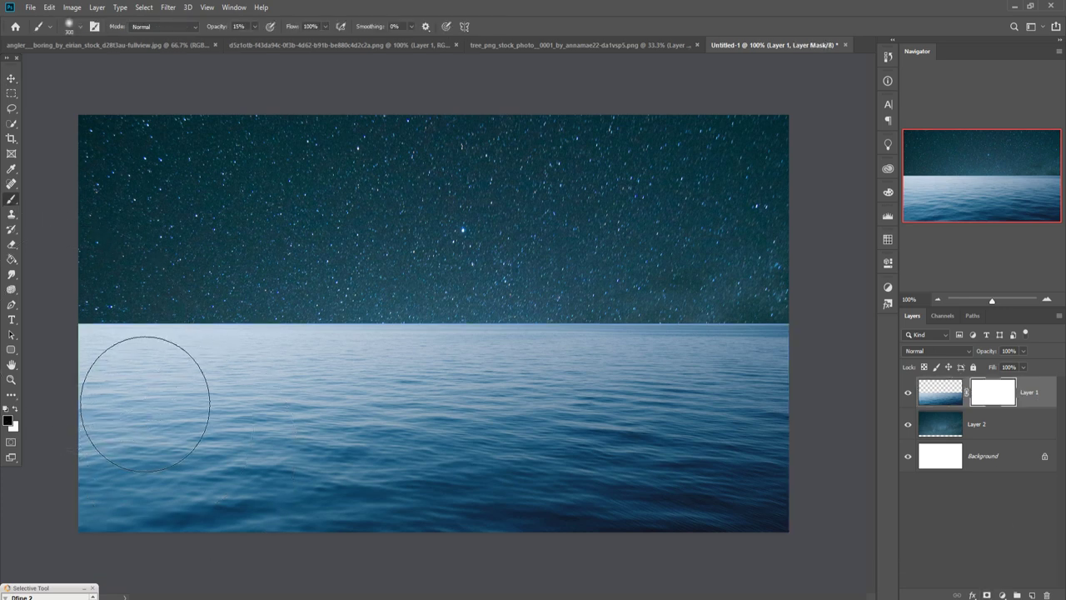
key(bracketleft)
drag(255, 25, 321, 40)
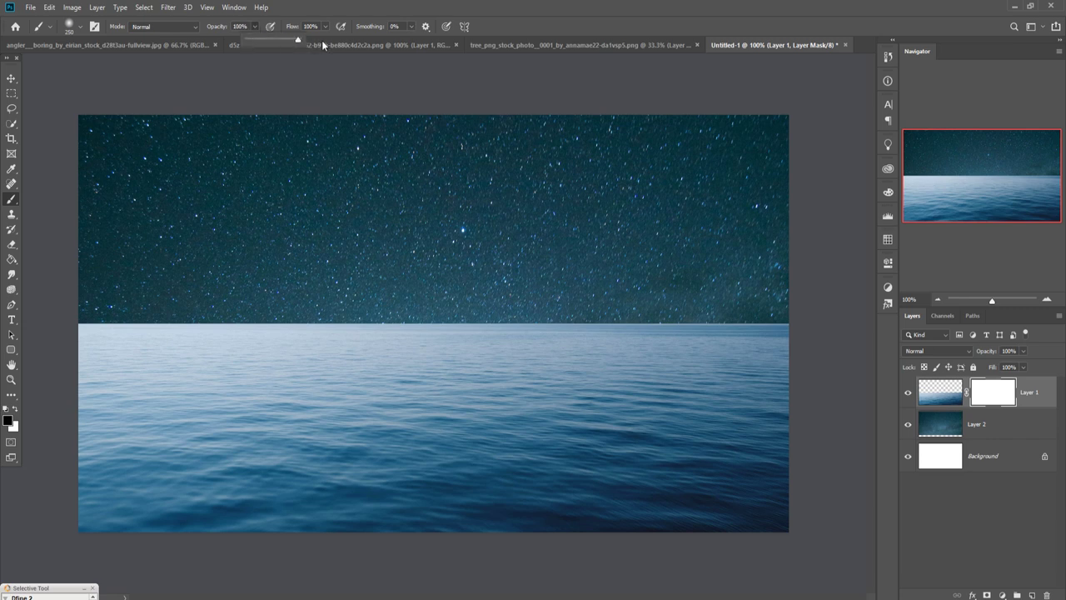
click(462, 4)
key(bracketleft)
key(bracketleft)
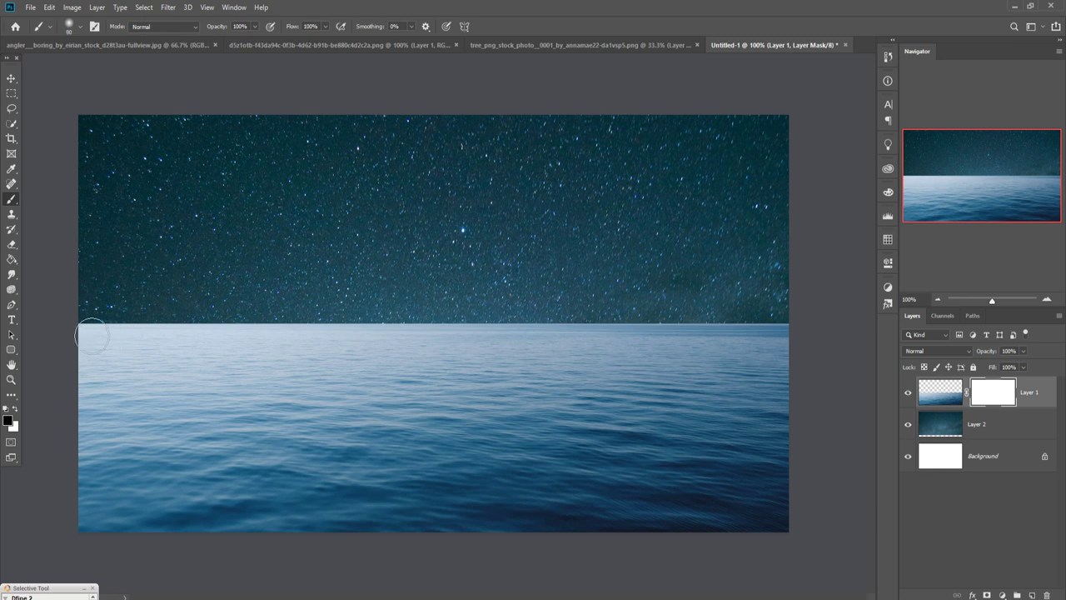
shift+click(813, 338)
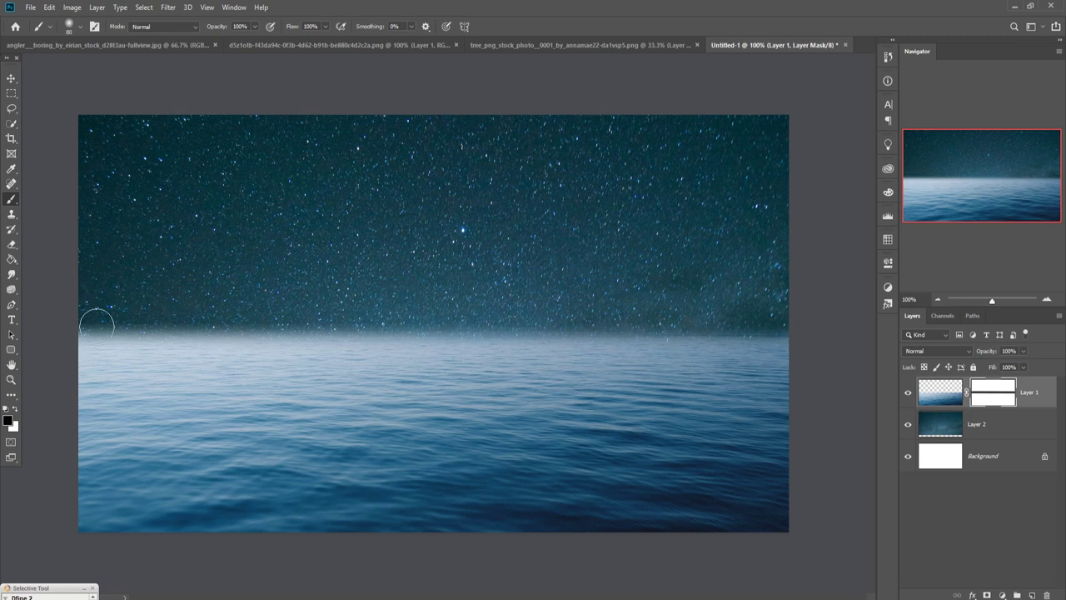
click(11, 80)
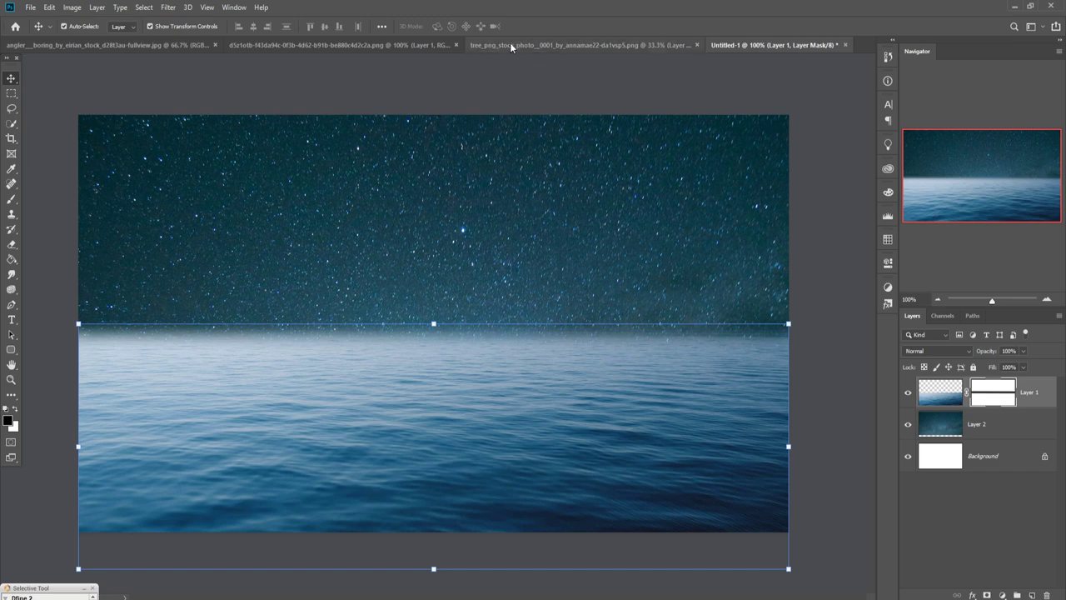
Drag the cut-out tree from its PNG into Untitled-1 as Layer 3
drag(513, 44, 538, 119)
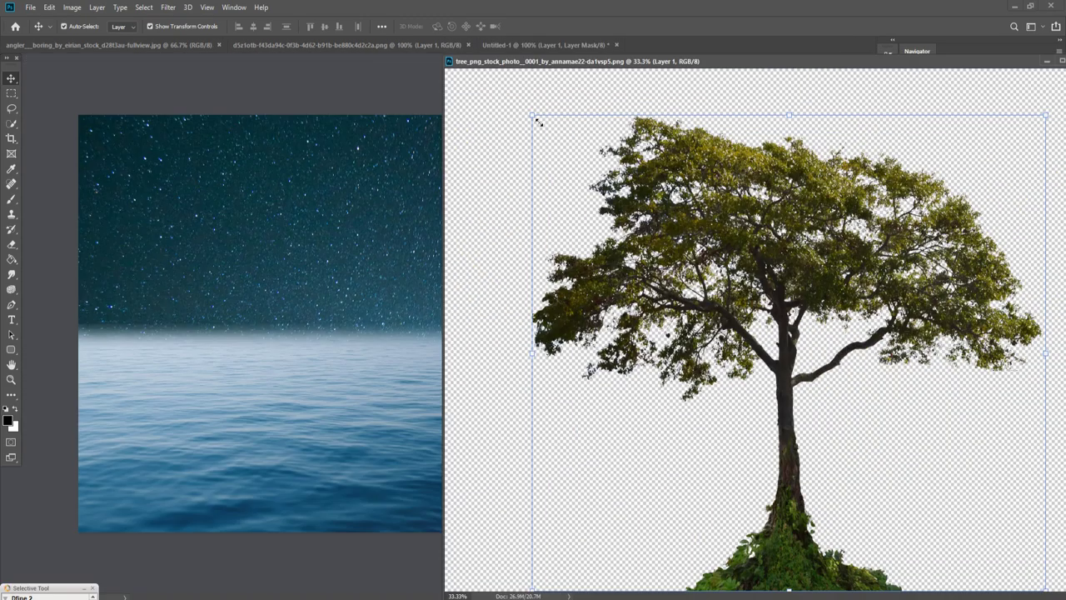
drag(842, 246, 358, 292)
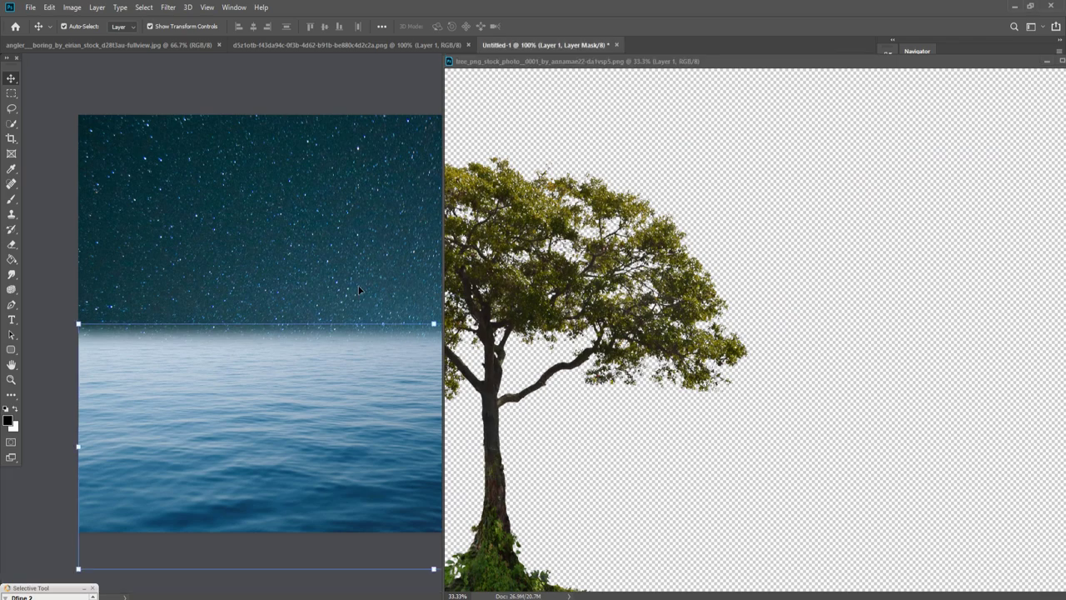
click(1049, 63)
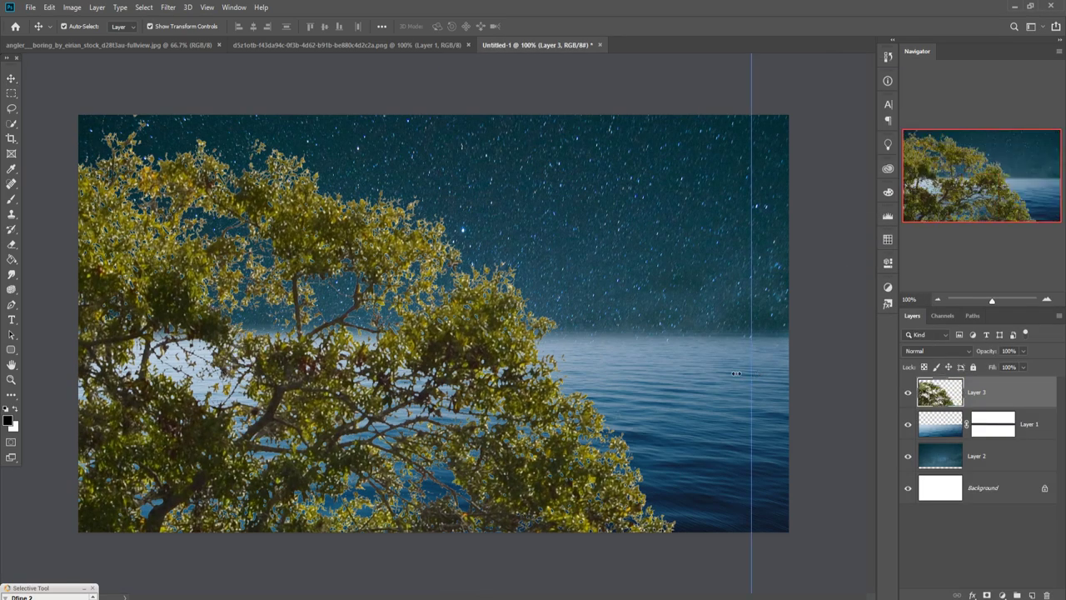
Scale the tree down and place it in the sea right of centre, then commit
drag(736, 373, 751, 241)
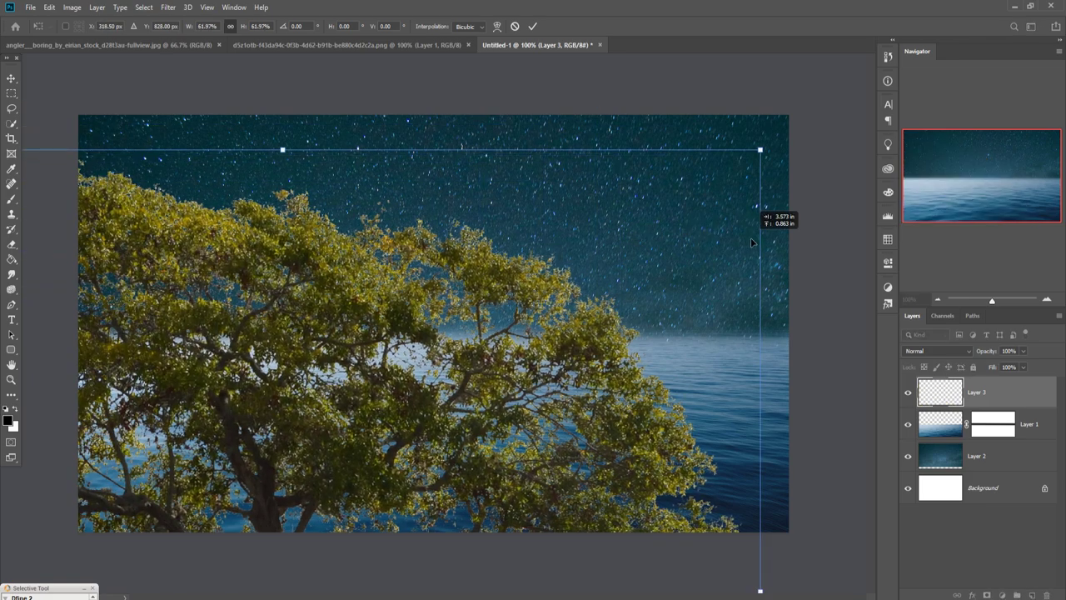
drag(765, 157, 352, 524)
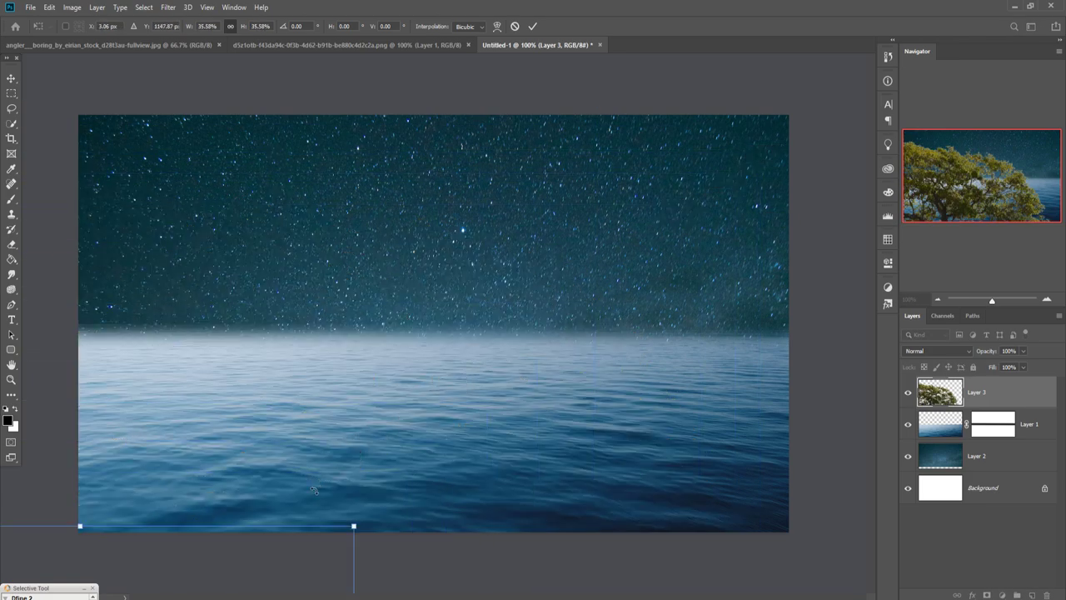
mouse_move(285, 537)
mouse_down()
mouse_move(562, 214)
mouse_move(712, 127)
mouse_move(549, 274)
mouse_up()
drag(457, 388, 621, 198)
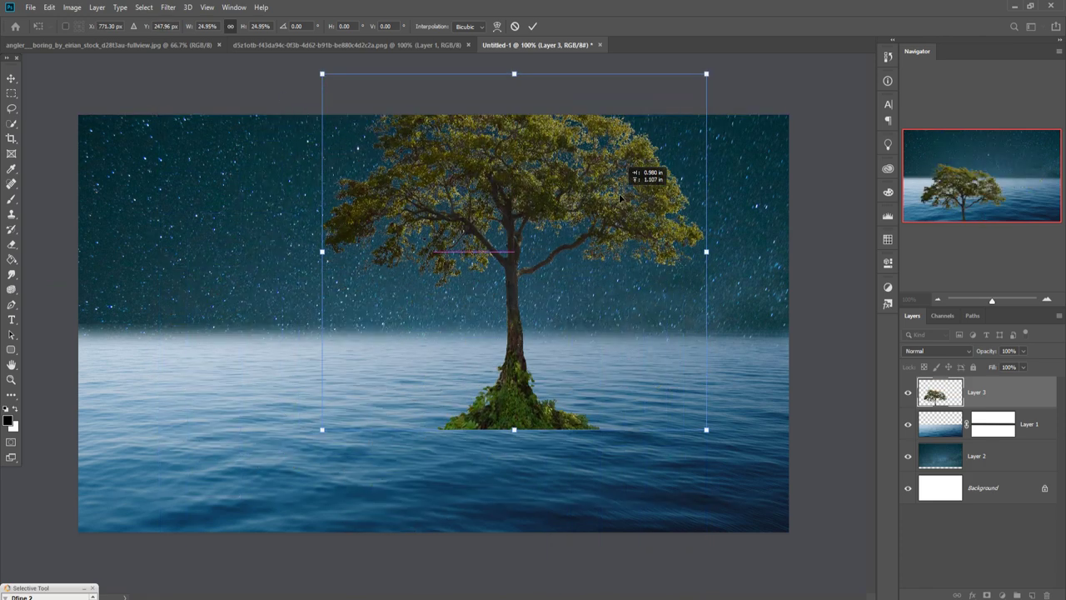
drag(707, 75, 679, 131)
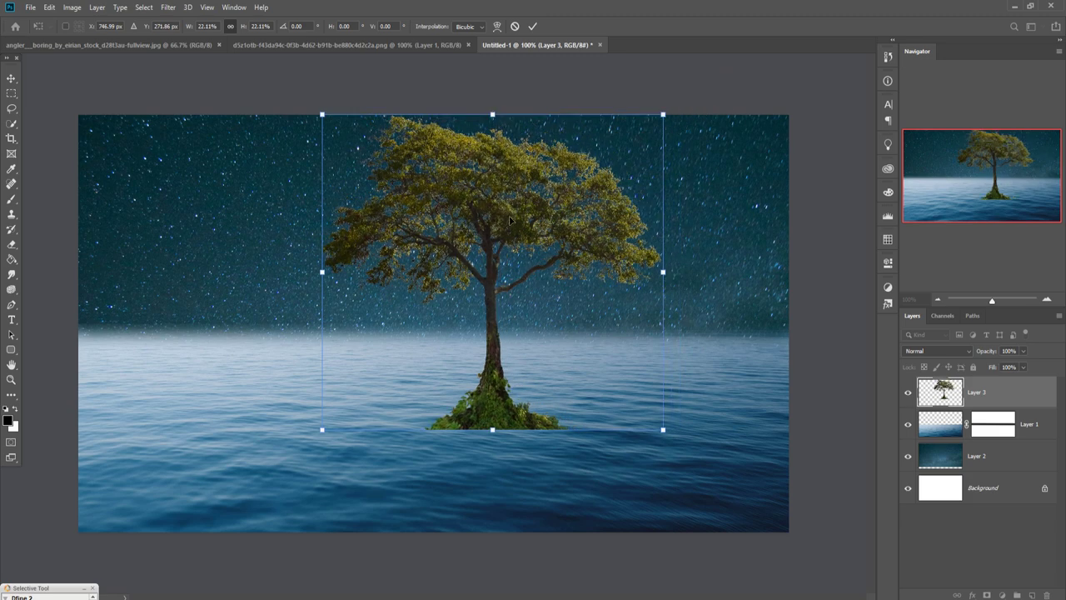
drag(540, 204, 590, 200)
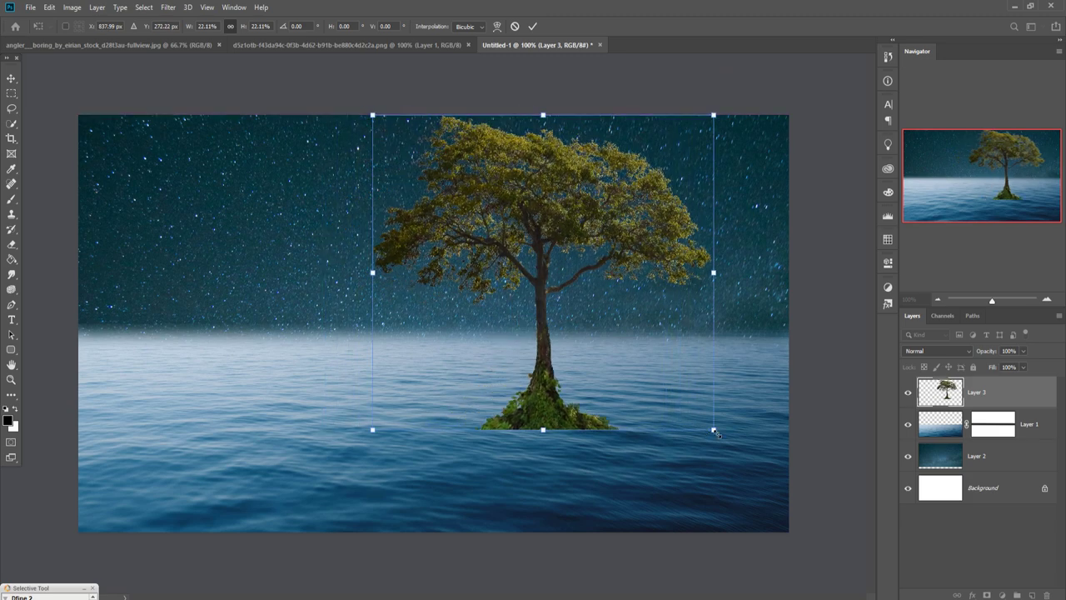
drag(713, 430, 681, 399)
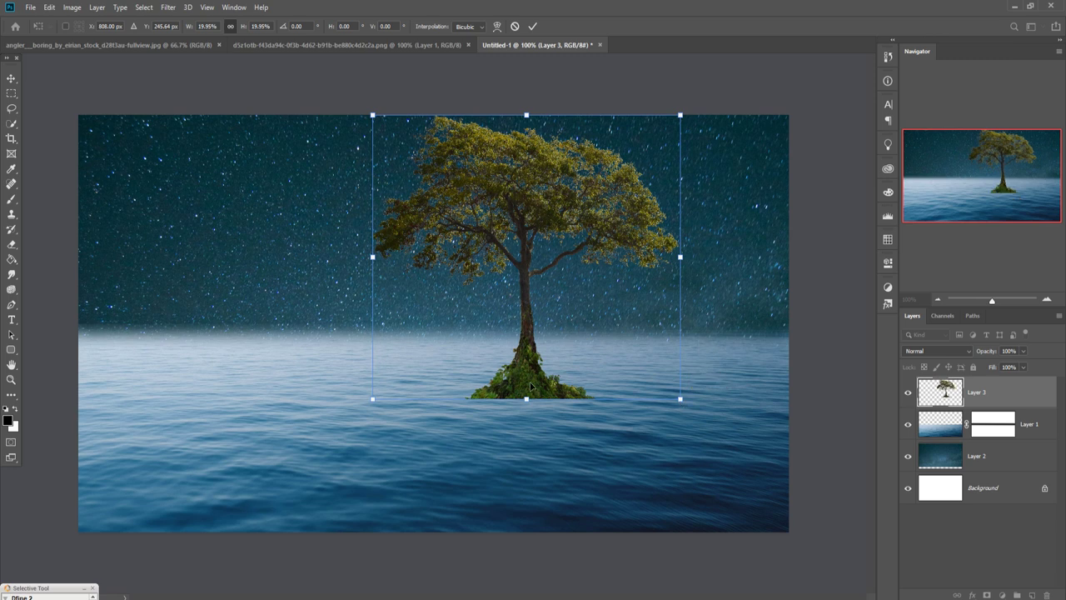
drag(530, 384, 574, 390)
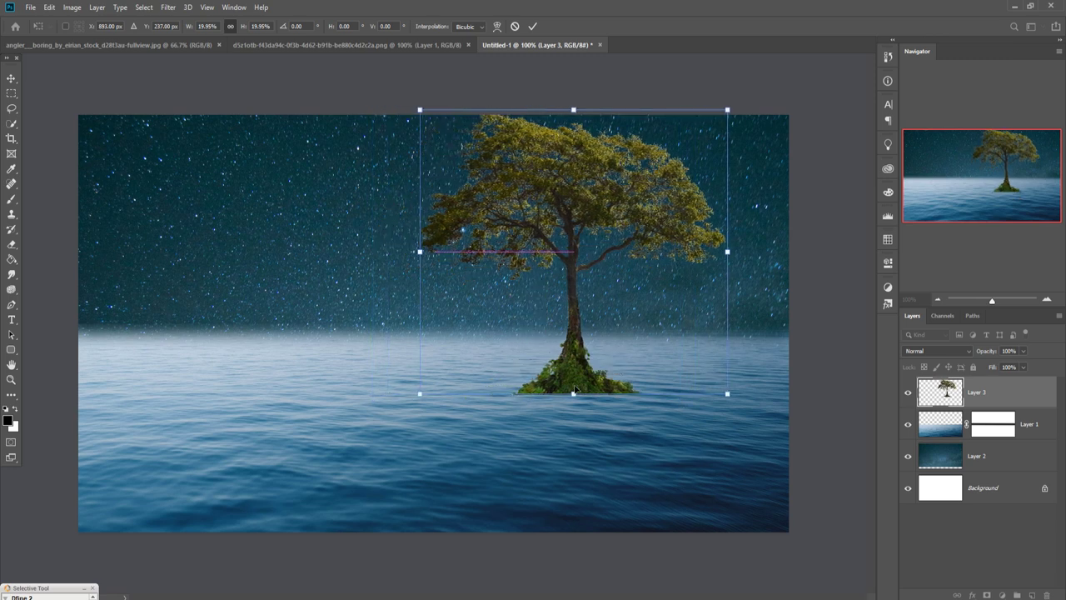
click(533, 27)
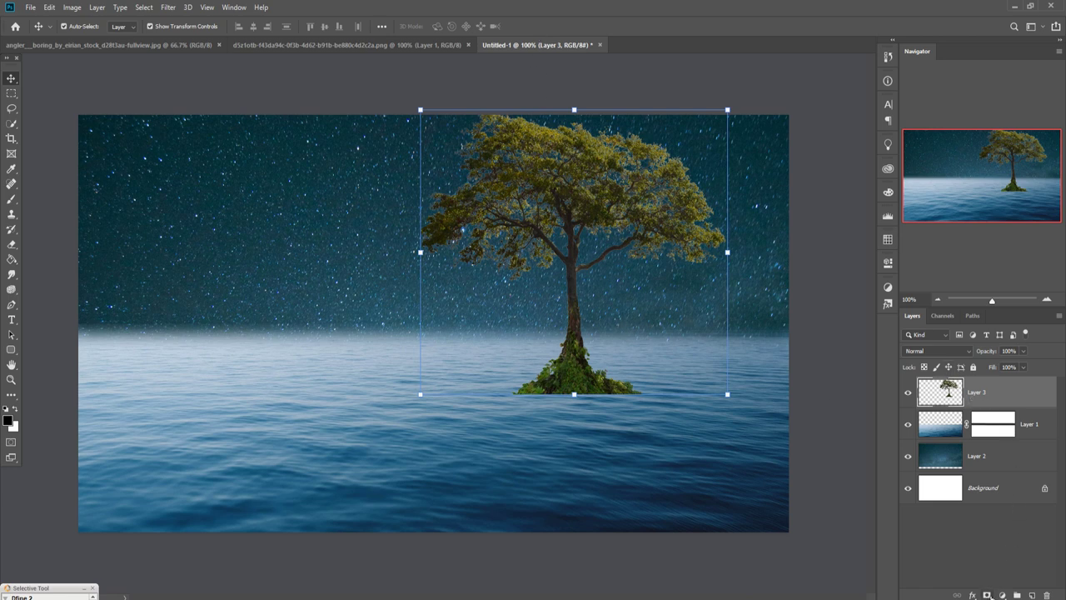
Mask Layer 3 and paint black along the island's lower edge, then switch to the angler photo
click(988, 594)
key(b)
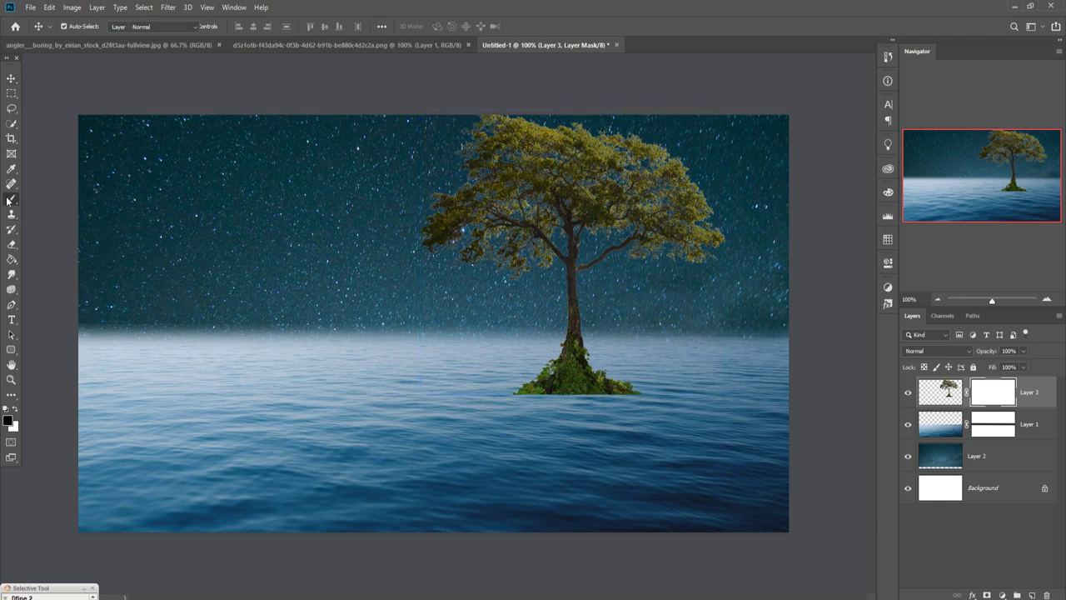
mouse_move(524, 391)
mouse_down()
mouse_move(553, 426)
mouse_move(637, 428)
mouse_move(520, 410)
mouse_move(661, 424)
mouse_up()
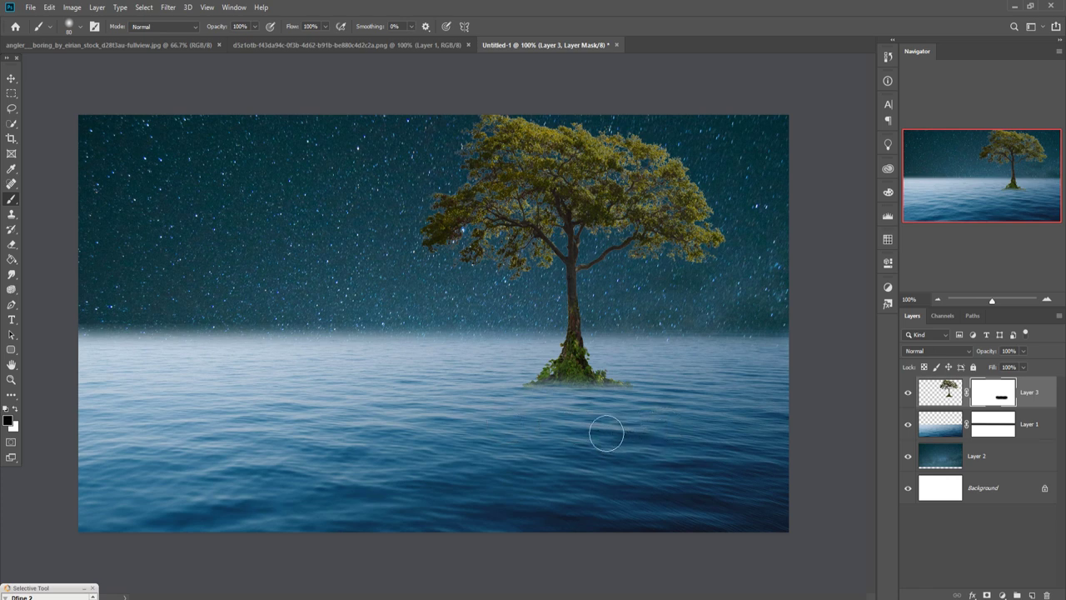
click(11, 79)
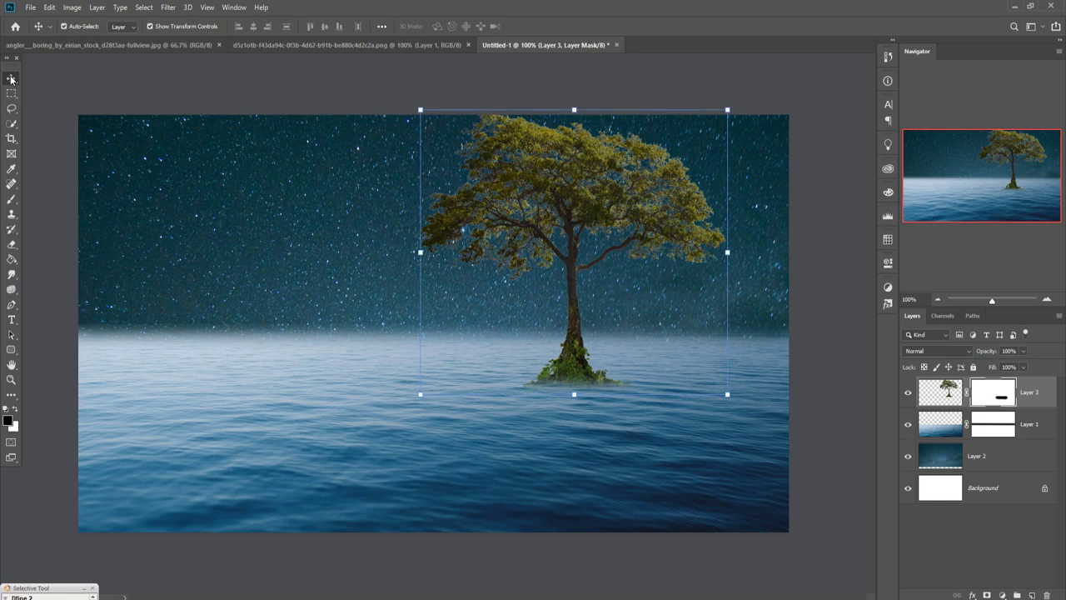
click(292, 45)
Go through the open document tabs to the grass_clumps image
click(158, 47)
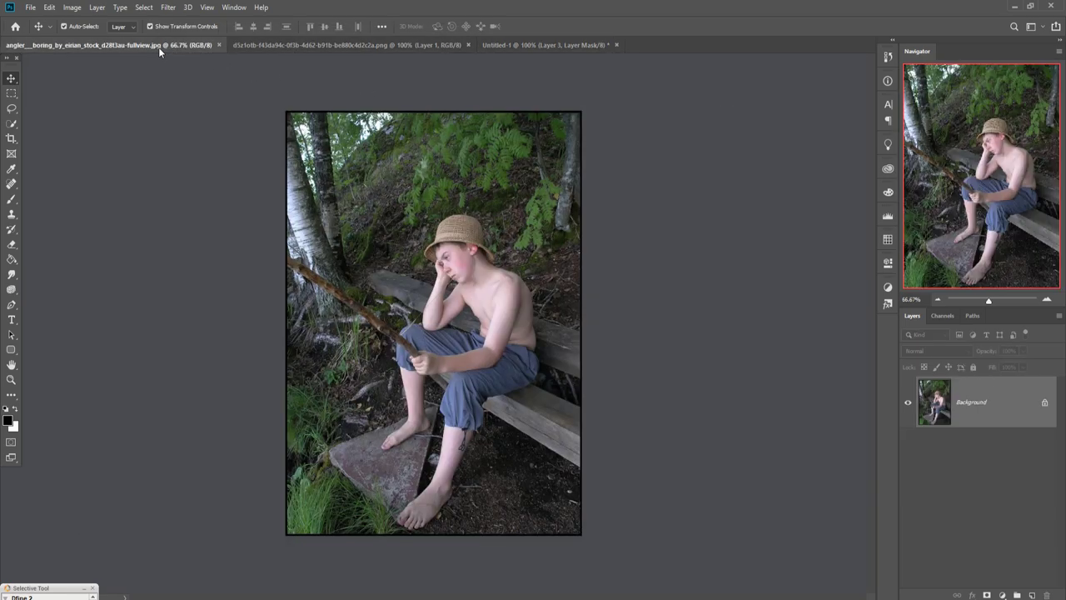
click(378, 42)
click(522, 44)
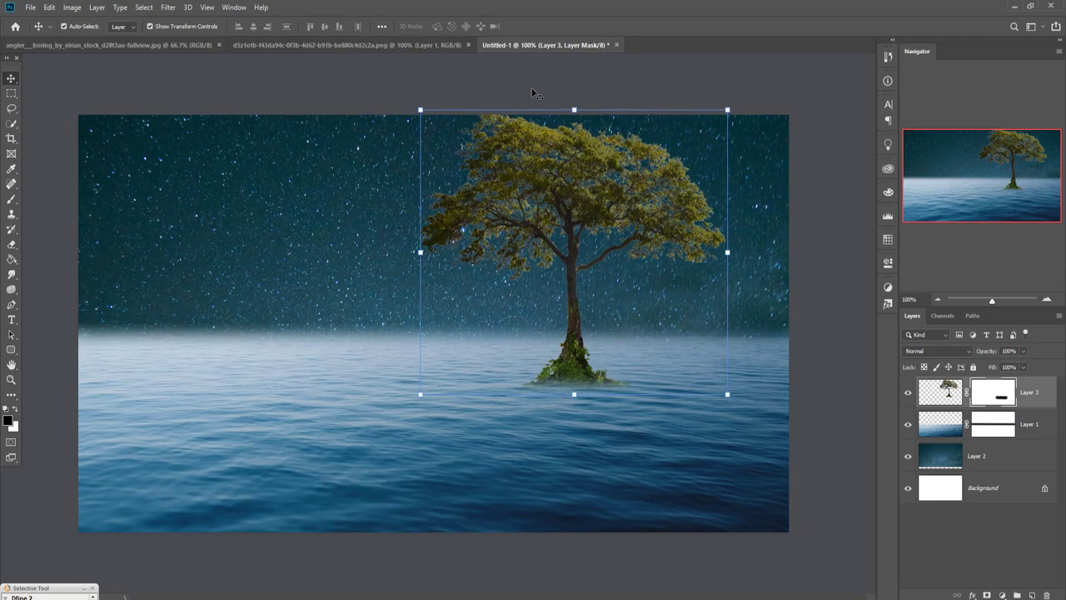
click(576, 43)
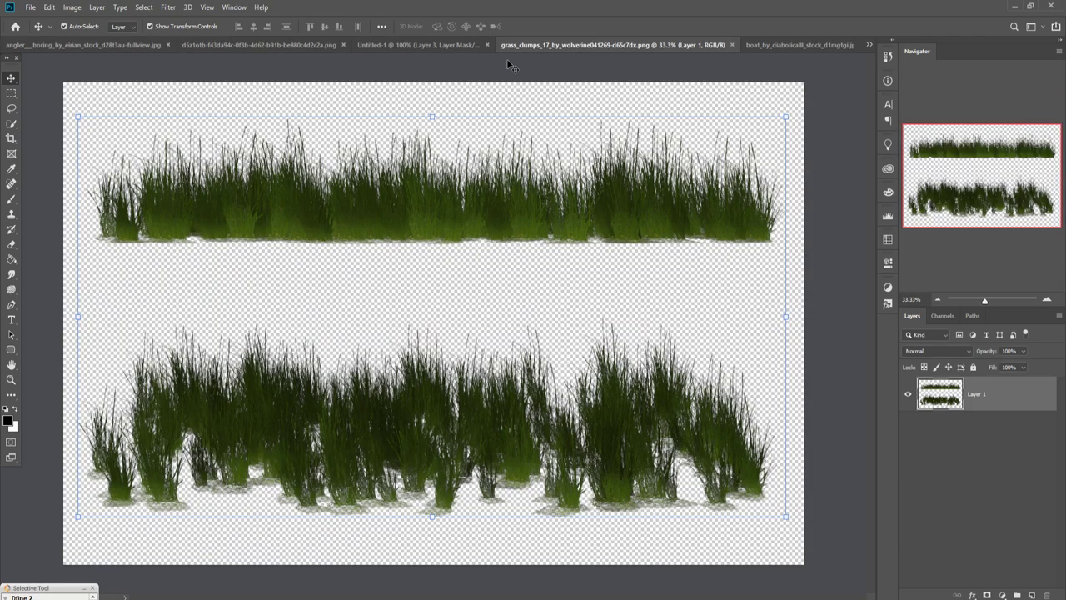
Marquee the top band of grass and drag it into Untitled-1 as Layer 4
click(11, 94)
drag(66, 90, 810, 287)
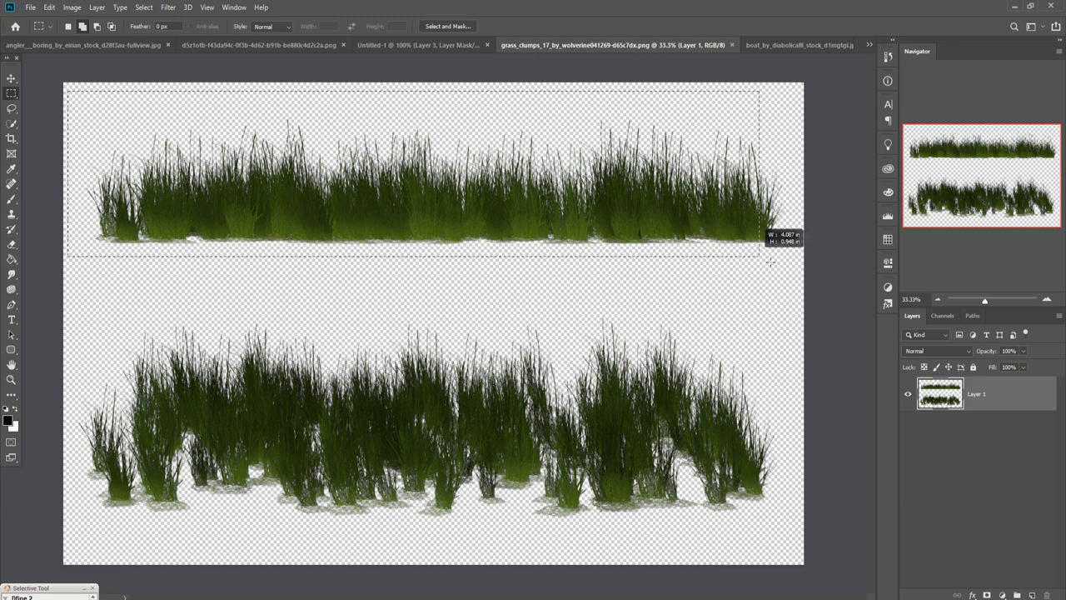
key(v)
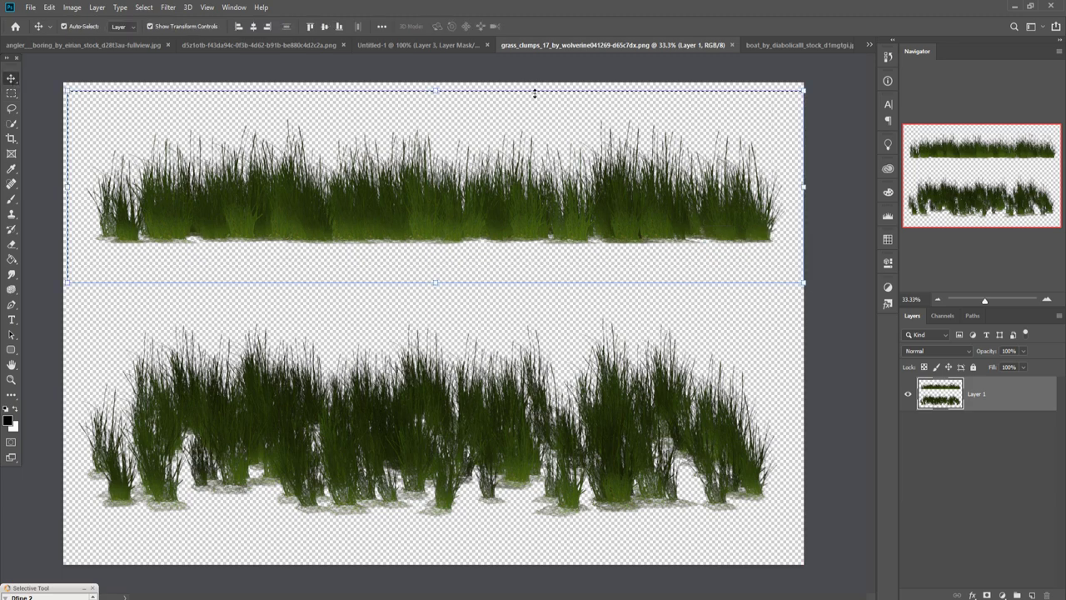
drag(549, 43, 549, 68)
mouse_move(639, 198)
mouse_down()
mouse_move(621, 214)
mouse_move(448, 242)
mouse_up()
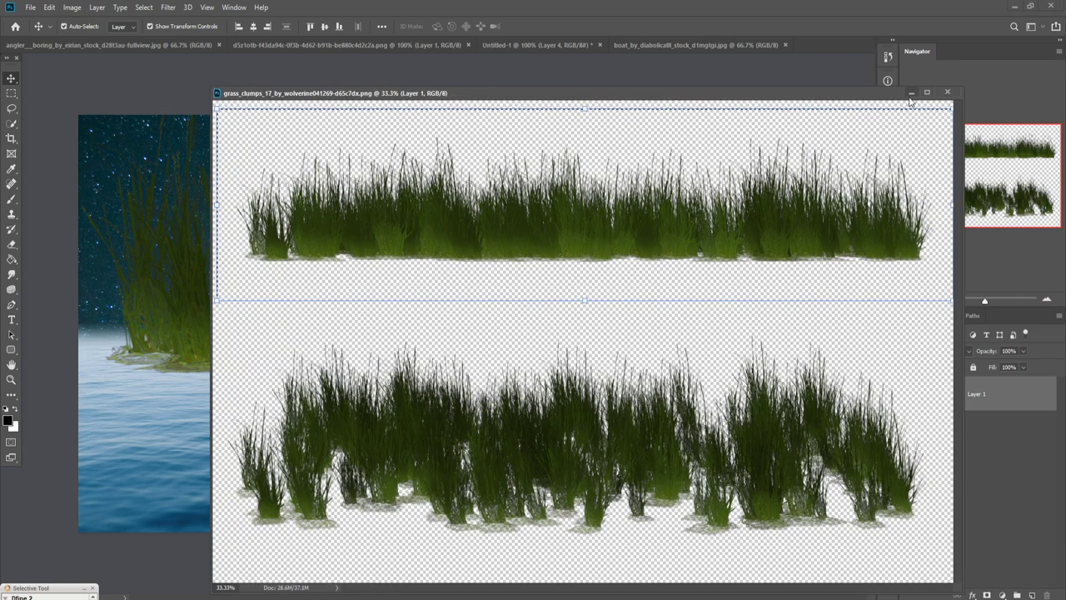
click(210, 249)
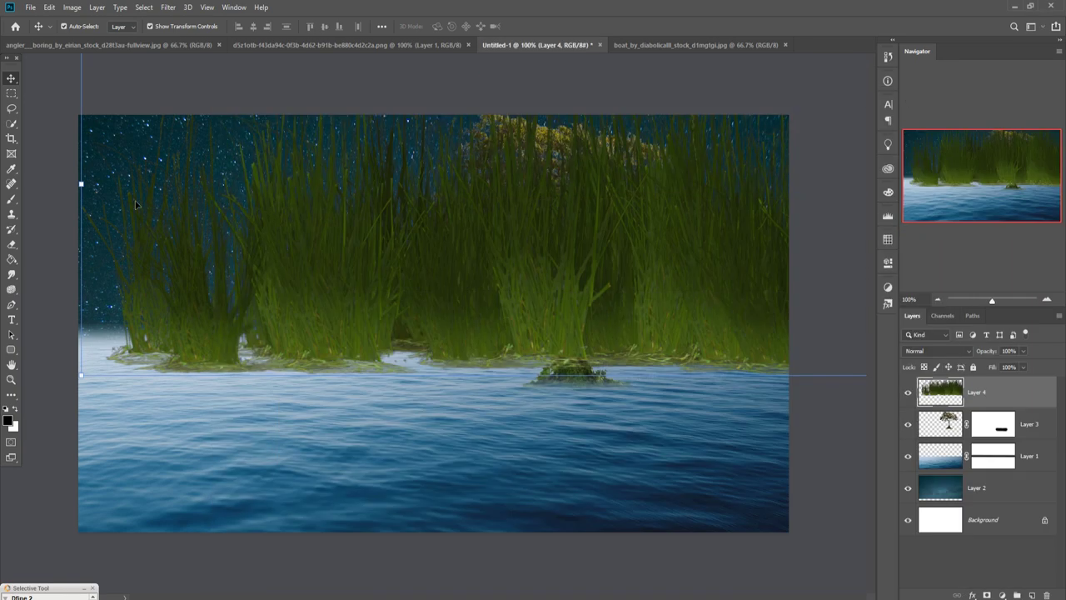
Scale the grass into a small strip around the tree's base, commit, and add a layer mask
drag(81, 183, 436, 342)
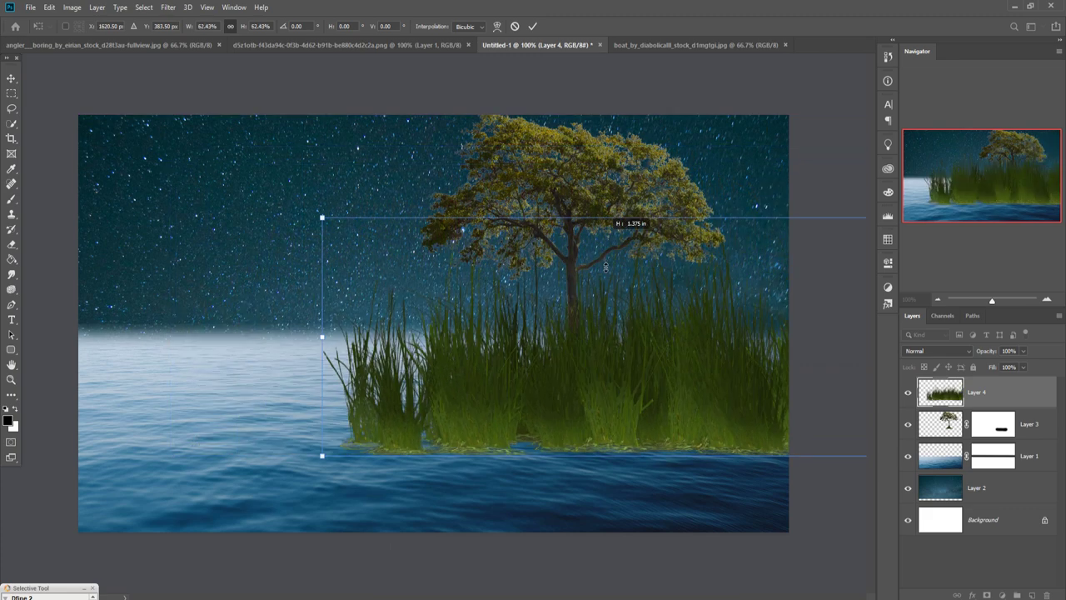
drag(621, 164, 620, 358)
drag(765, 402, 375, 402)
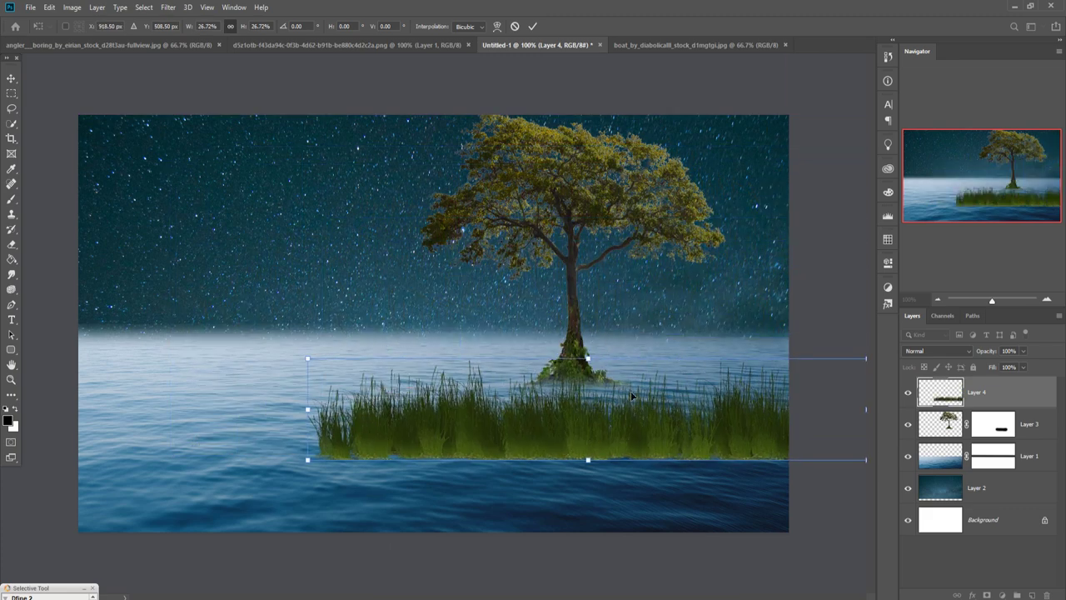
drag(588, 359, 587, 407)
drag(614, 450, 611, 388)
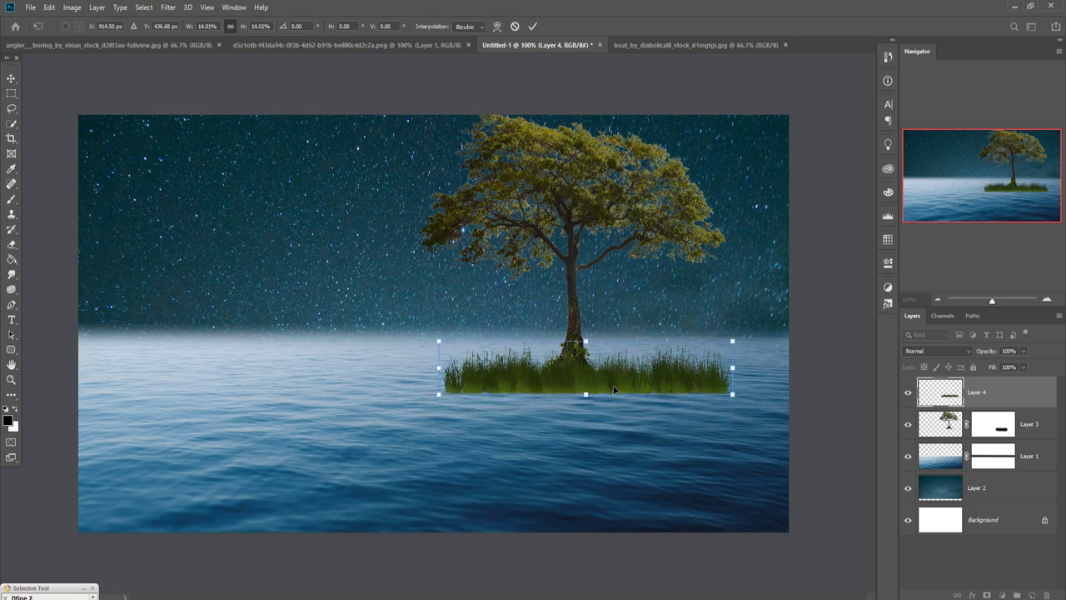
drag(612, 388, 609, 389)
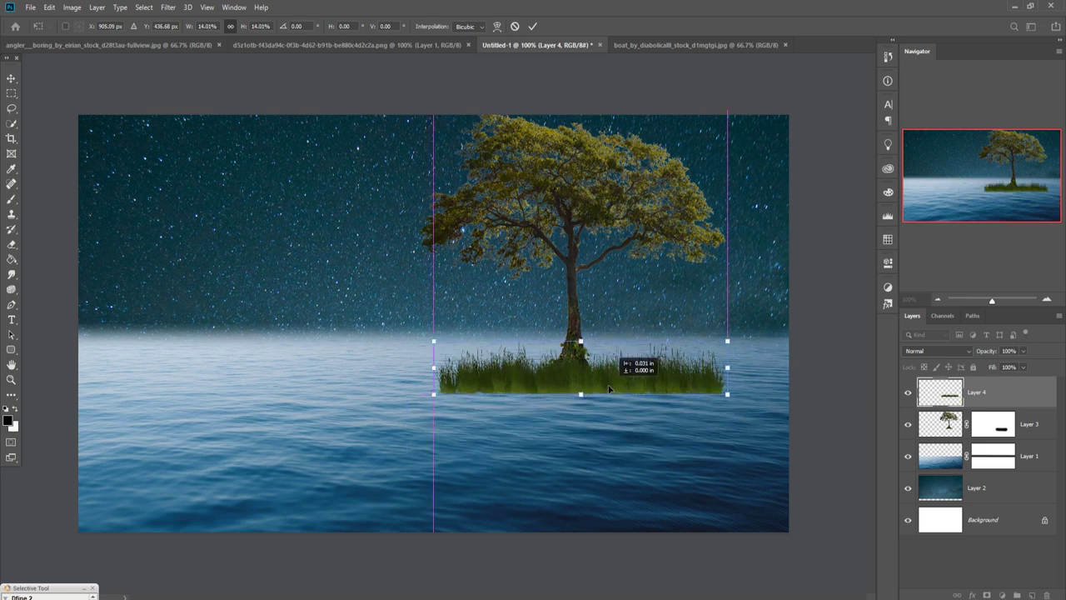
click(534, 27)
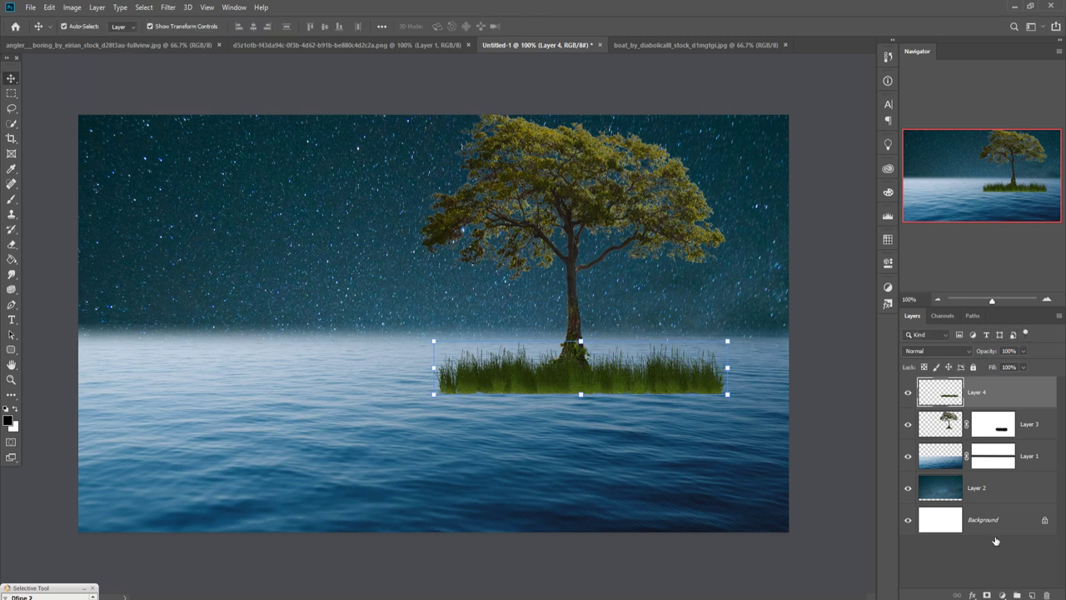
click(987, 595)
Brush Layer 4's mask to thin the grass into sparse clumps fading into the water
click(12, 200)
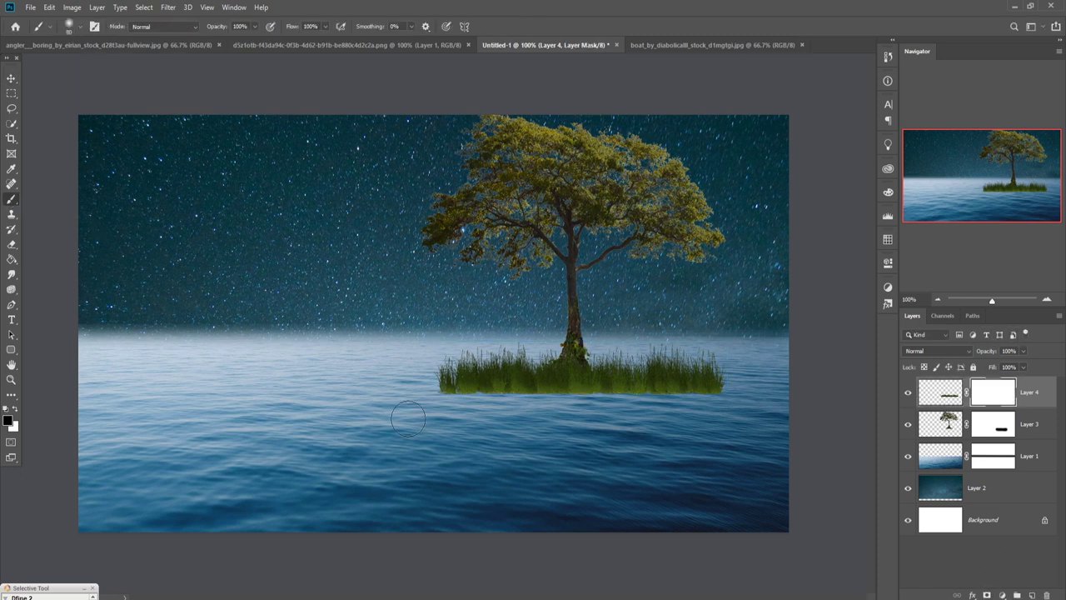
mouse_move(458, 427)
mouse_down()
mouse_move(742, 418)
mouse_move(552, 428)
mouse_move(464, 452)
mouse_move(500, 412)
mouse_move(533, 430)
mouse_move(493, 429)
mouse_move(454, 395)
mouse_move(503, 421)
mouse_move(466, 404)
mouse_move(535, 421)
mouse_up()
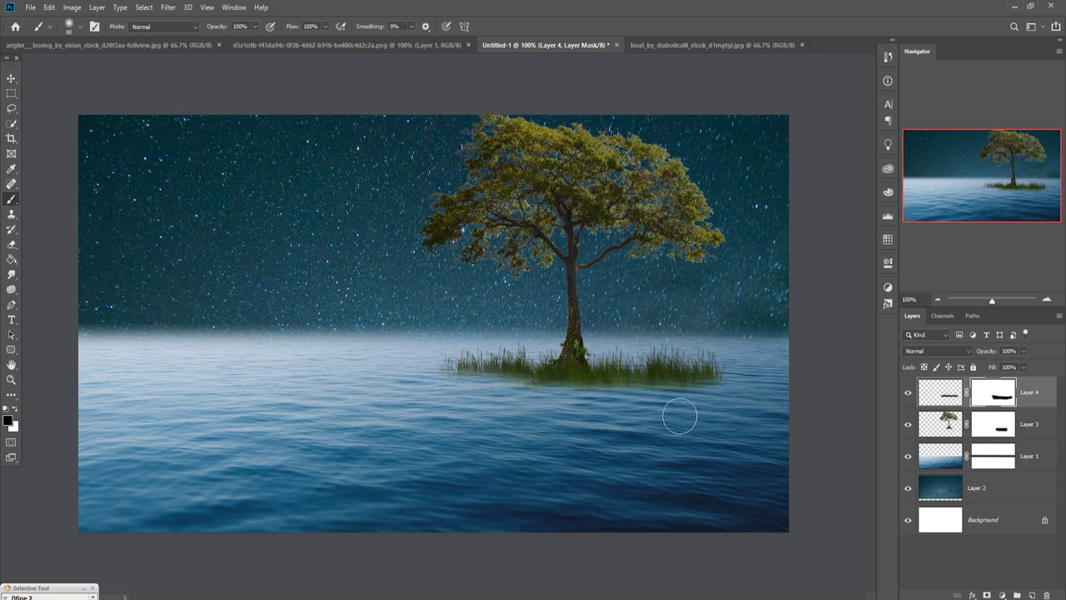
mouse_move(678, 416)
mouse_down()
mouse_move(642, 412)
mouse_move(685, 419)
mouse_up()
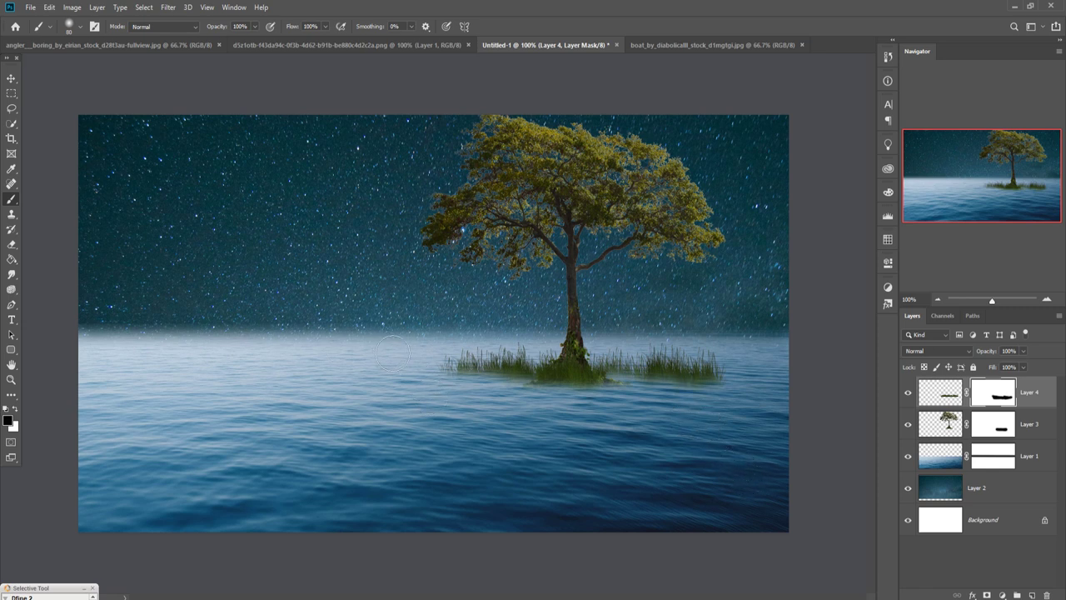
click(11, 78)
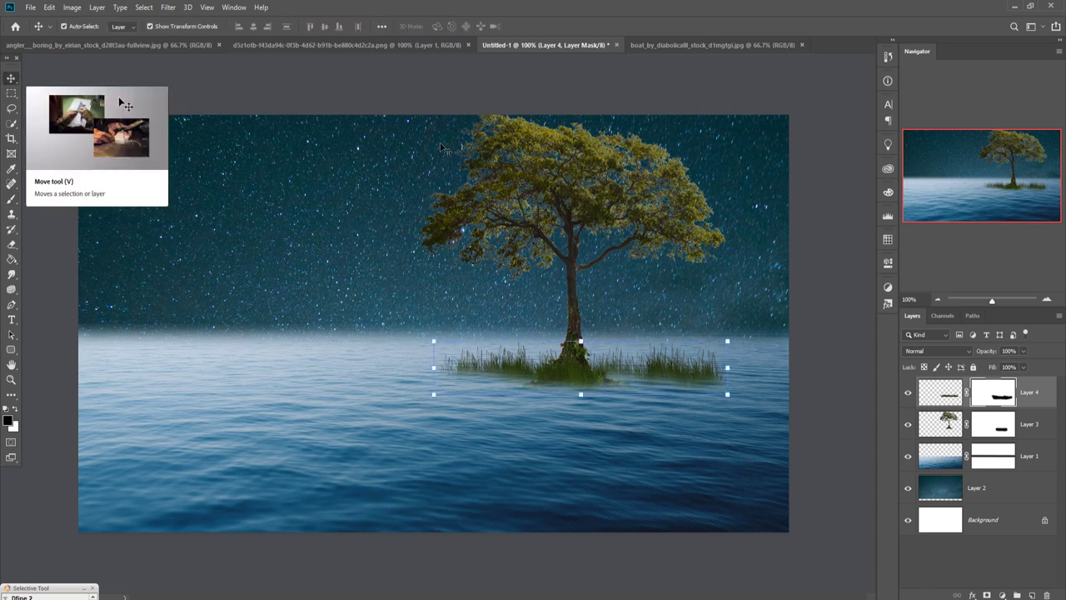
Trace the rowboat's outline with the Pen tool in the boat photo
click(682, 43)
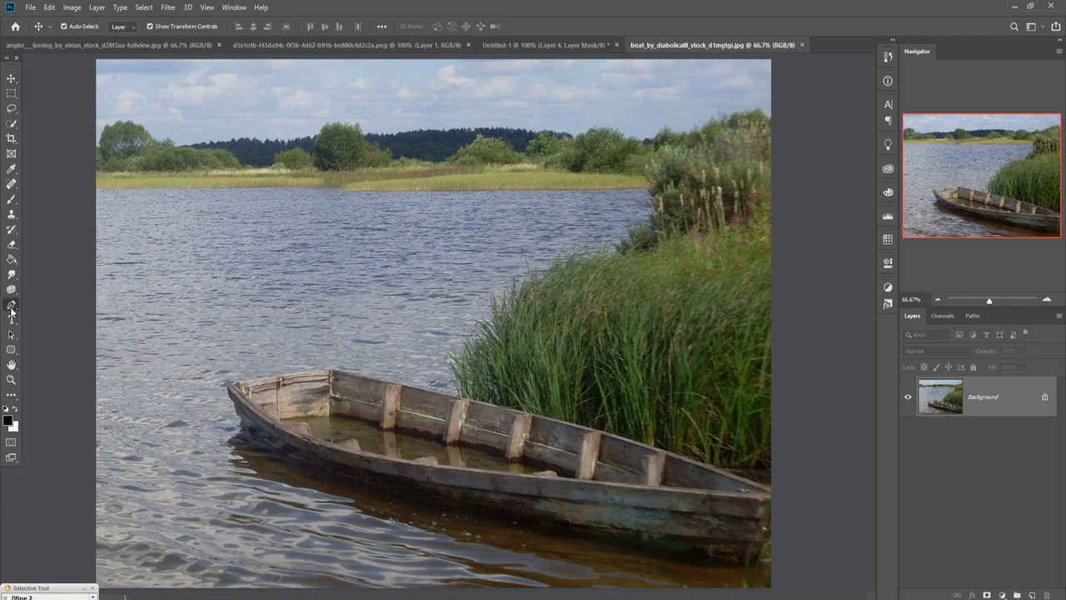
click(11, 310)
click(46, 310)
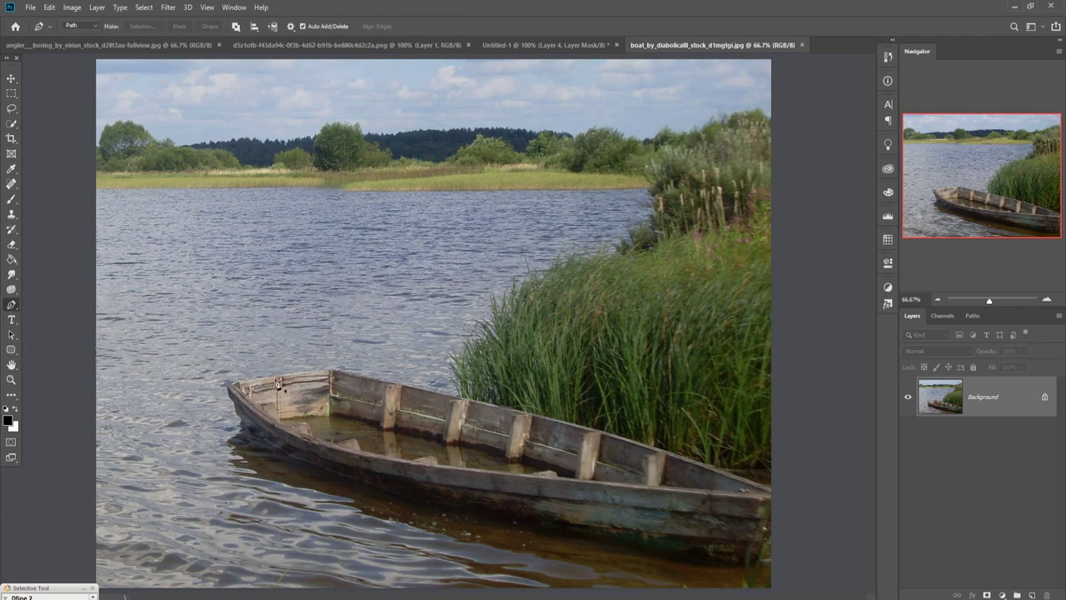
key(ctrl+plus)
key(ctrl+plus)
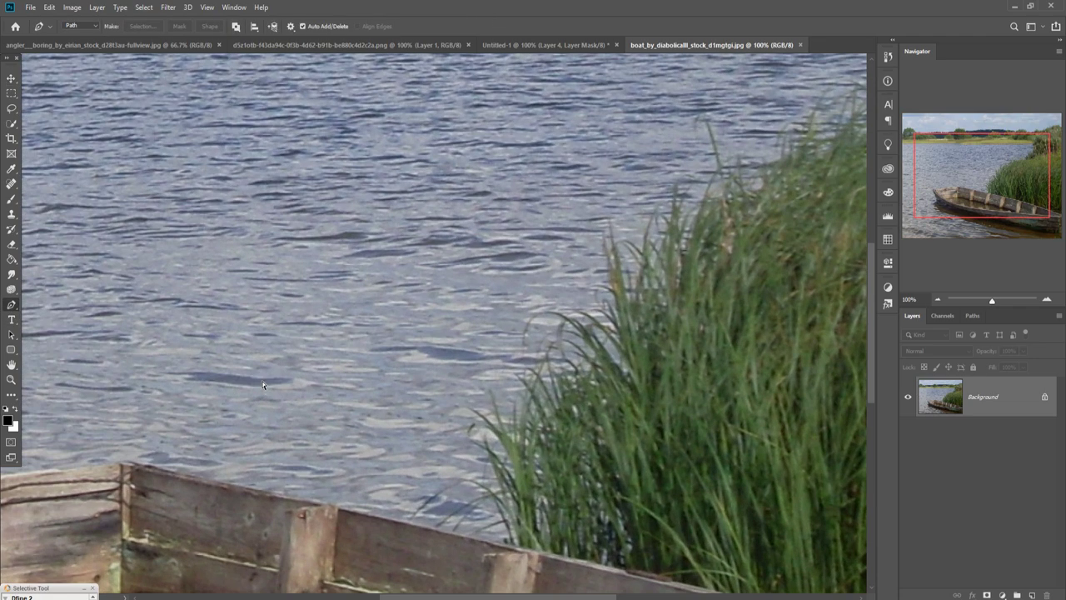
drag(219, 483, 489, 228)
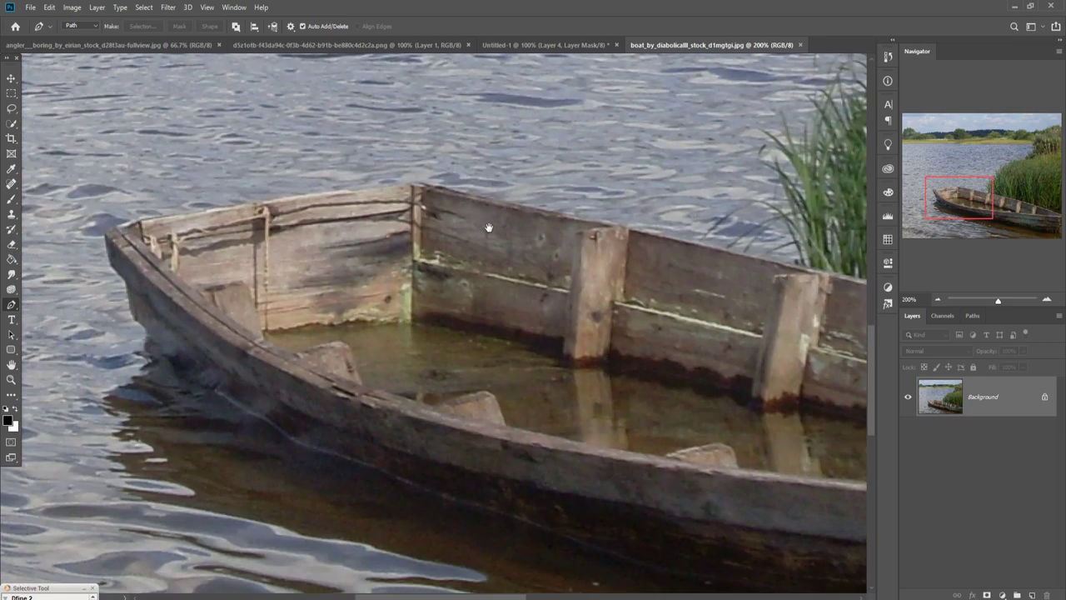
click(108, 239)
click(433, 183)
drag(749, 275, 267, 234)
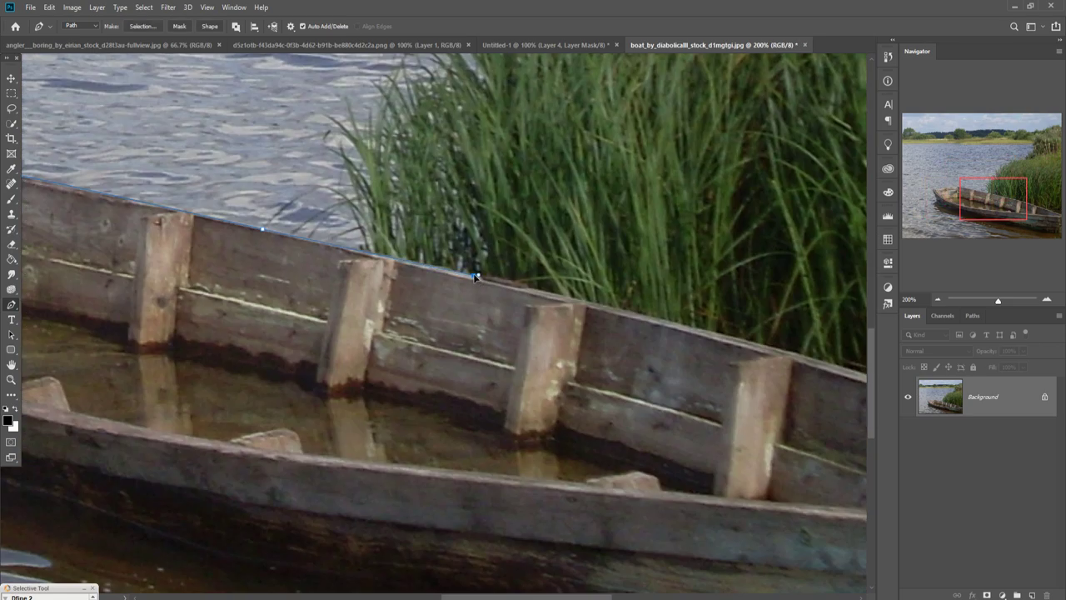
click(565, 359)
scroll(749, 466, down, 3)
scroll(631, 405, left, 10)
scroll(500, 333, up, 2)
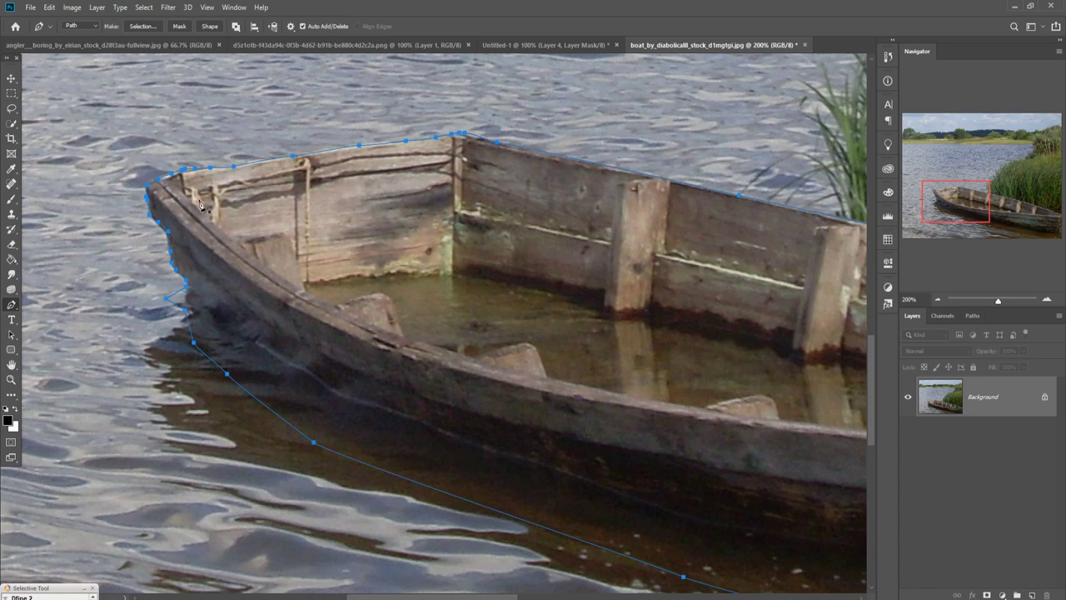
Turn the boat path into a 0 px selection and drag the boat into Untitled-1
right_click(230, 208)
click(236, 248)
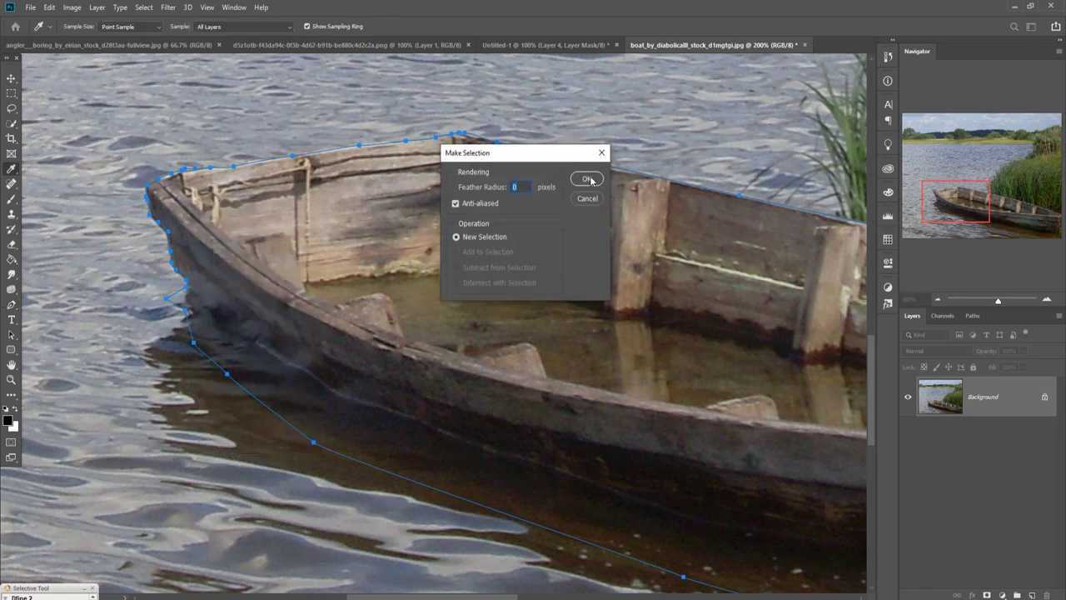
click(589, 179)
key(v)
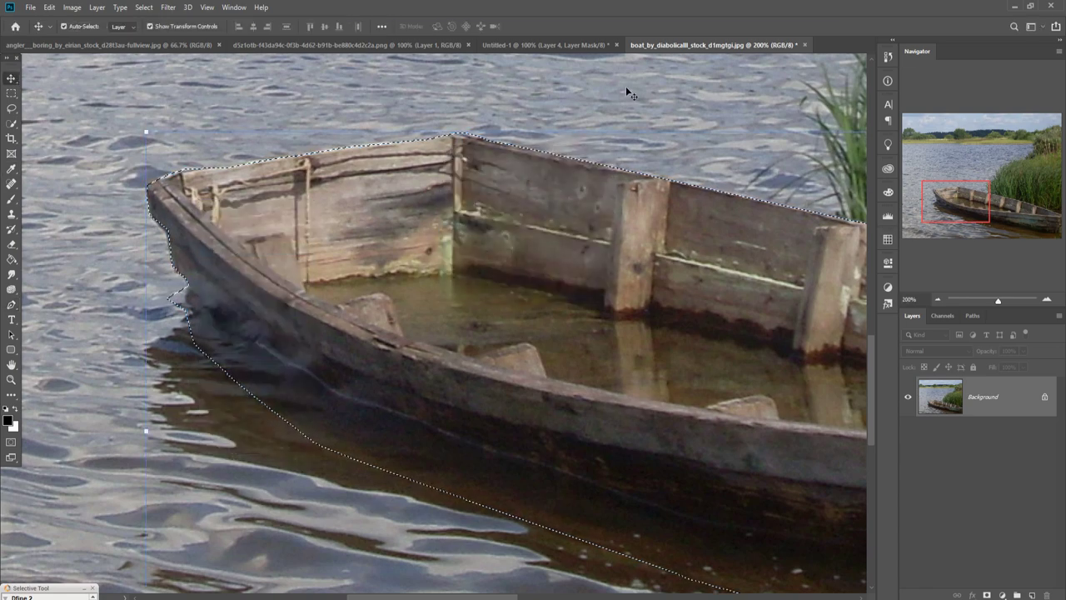
drag(714, 45, 723, 79)
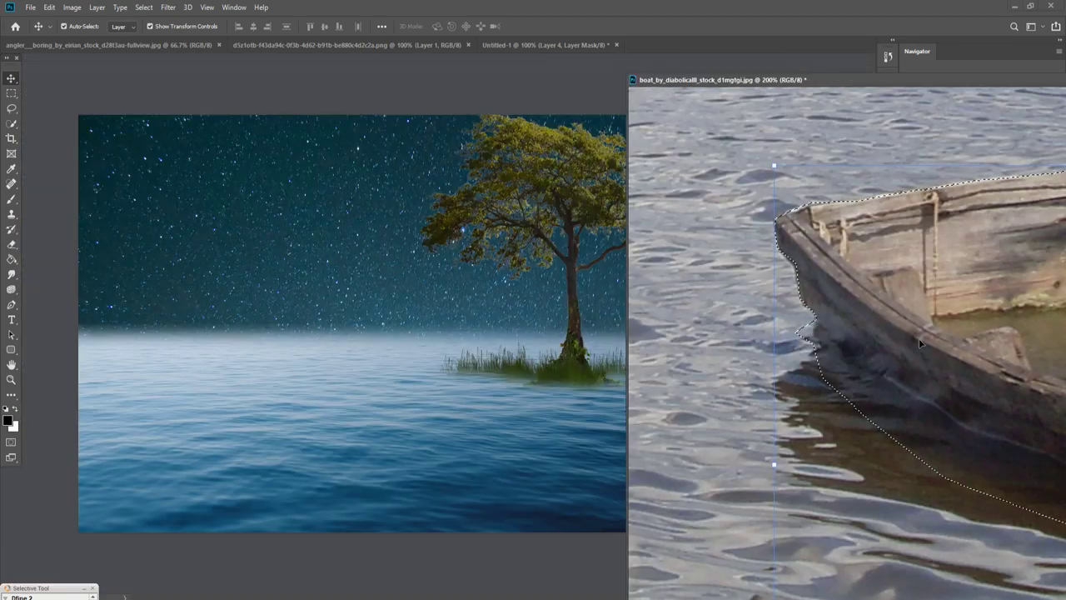
drag(918, 338, 520, 398)
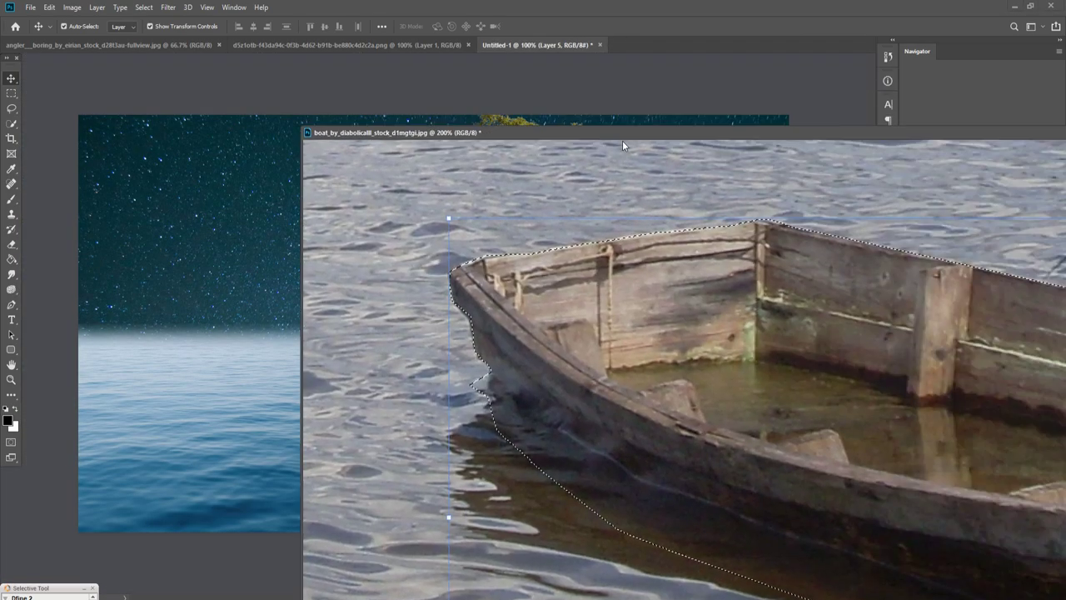
Scale the boat to about 29%, set it just before the islet, and add a layer mask
drag(987, 88, 556, 171)
click(988, 161)
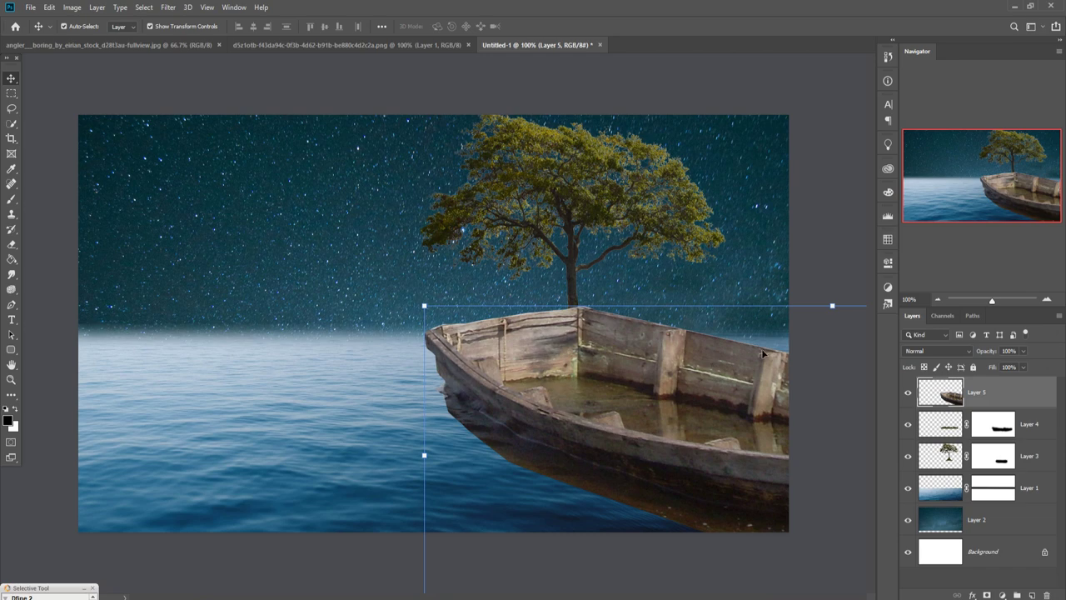
mouse_move(842, 310)
mouse_down()
mouse_move(575, 371)
mouse_move(454, 364)
mouse_up()
mouse_move(520, 307)
mouse_down()
mouse_move(522, 392)
mouse_move(475, 369)
mouse_up()
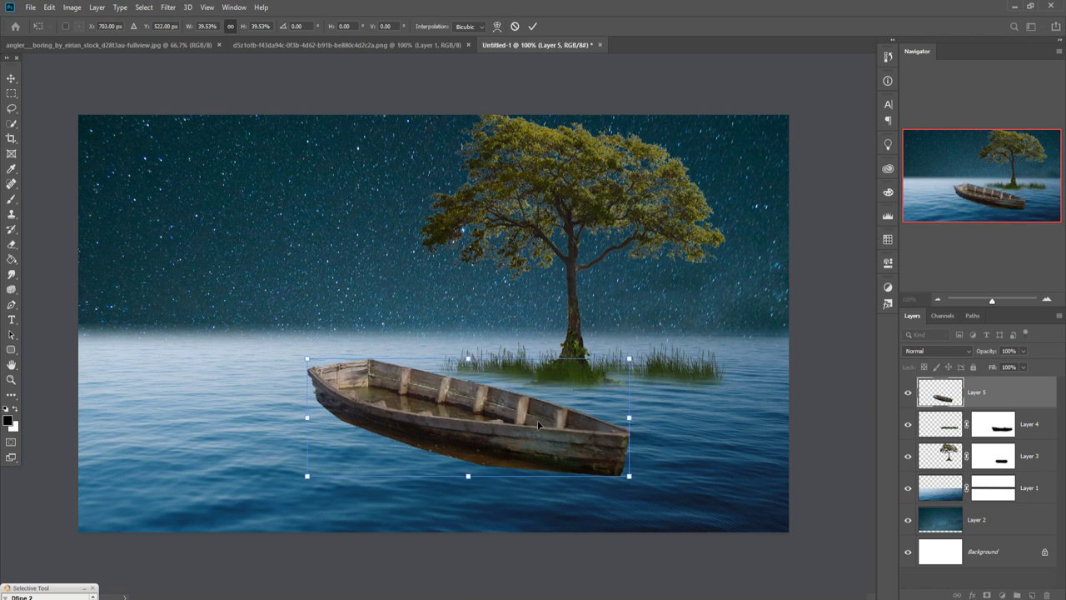
drag(541, 422, 574, 429)
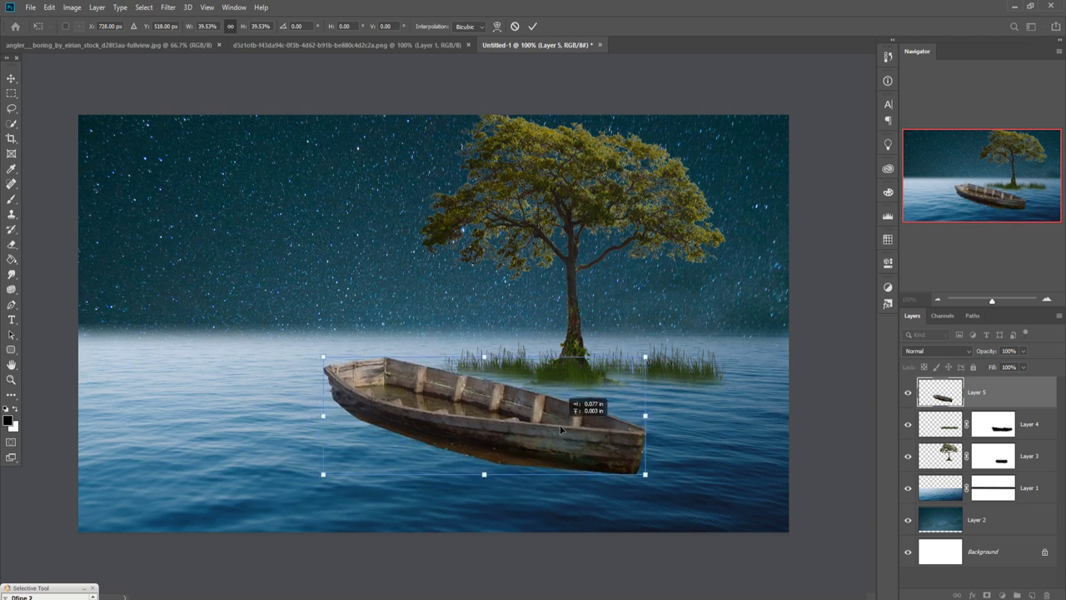
mouse_move(506, 366)
mouse_down()
mouse_move(539, 414)
mouse_move(560, 431)
mouse_move(562, 421)
mouse_move(576, 428)
mouse_up()
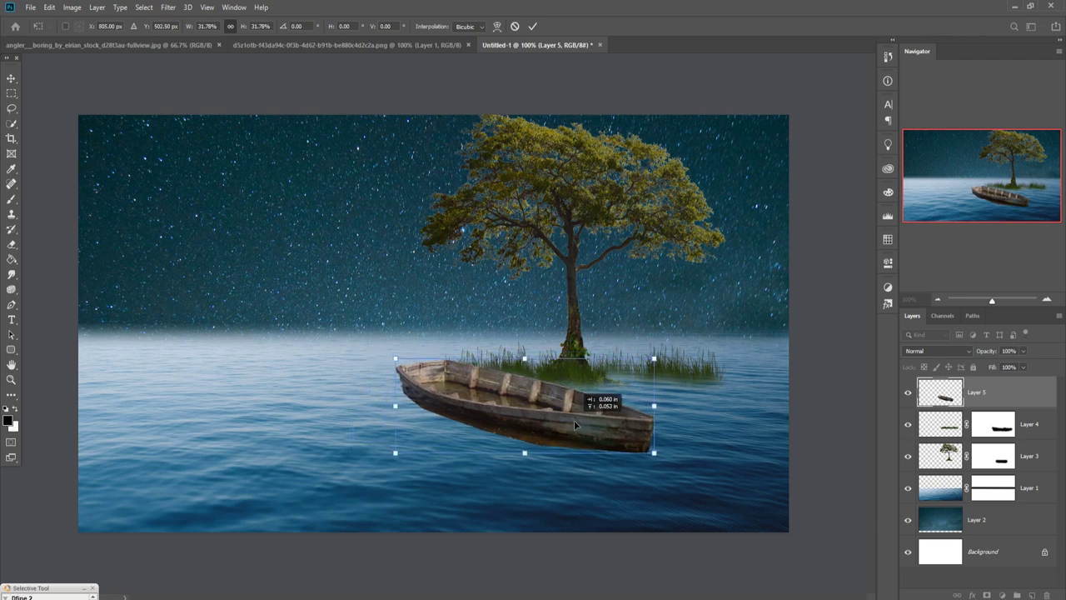
drag(530, 361, 530, 369)
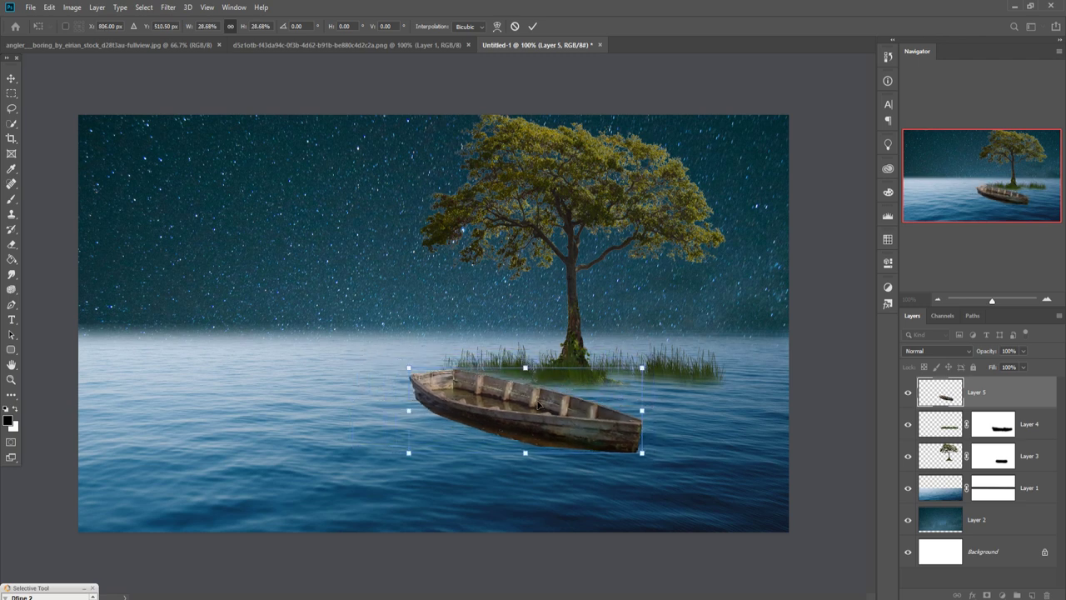
click(532, 26)
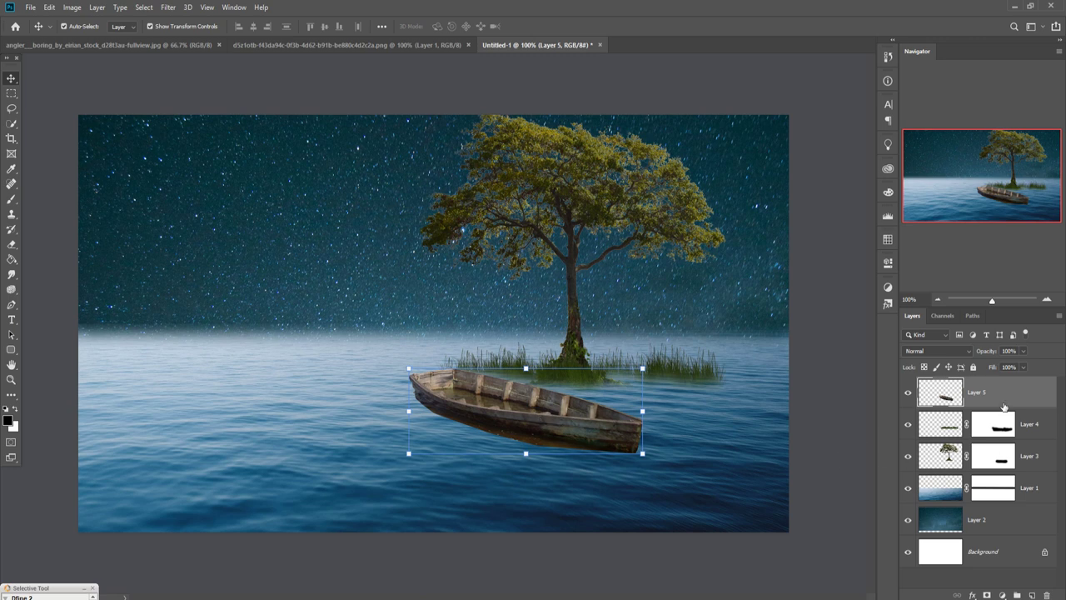
click(987, 594)
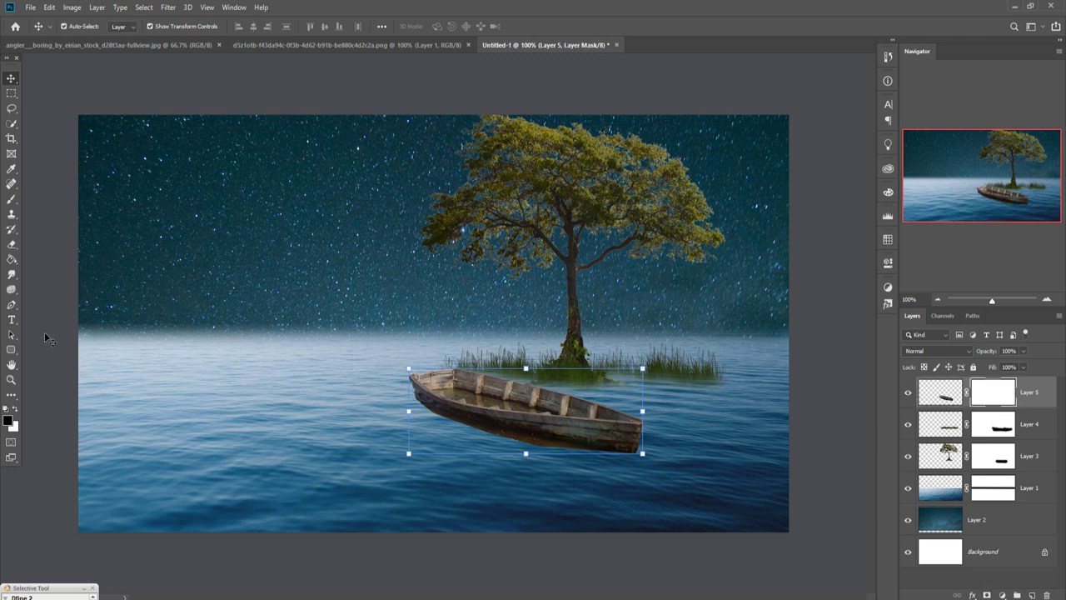
Paint black on Layer 5's mask along the boat's bottom, then nudge the boat left
click(11, 199)
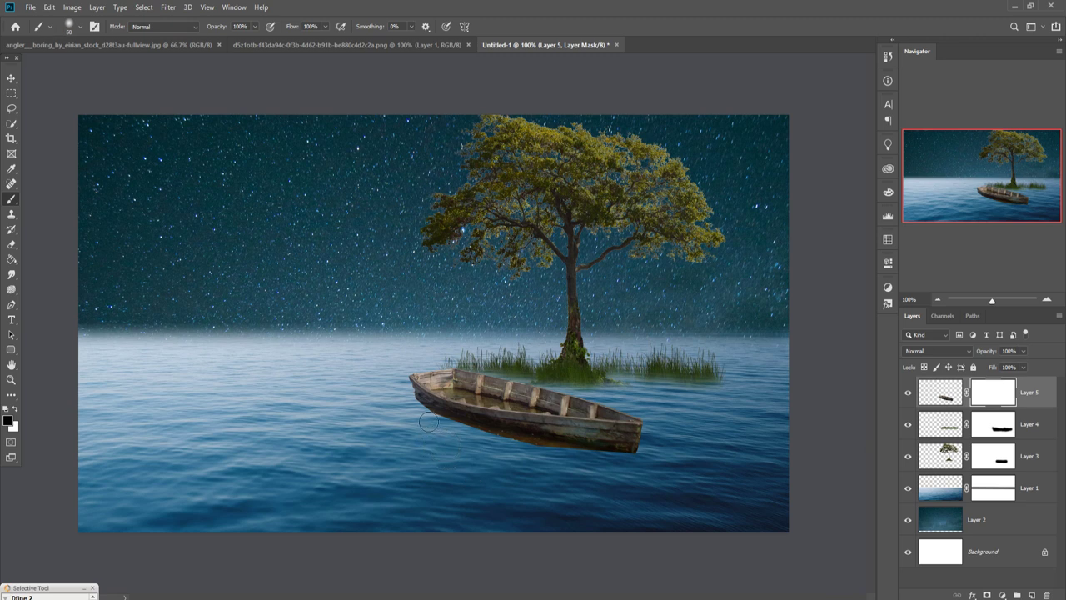
drag(429, 426, 583, 443)
mouse_move(445, 439)
mouse_down()
mouse_move(609, 470)
mouse_move(672, 468)
mouse_up()
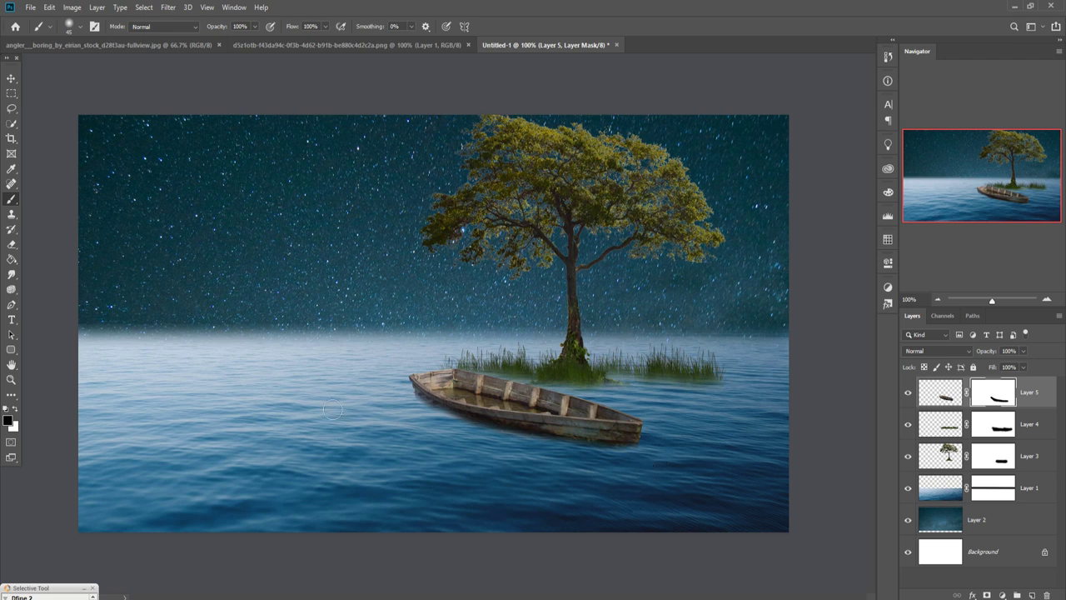
click(5, 76)
drag(539, 413, 506, 413)
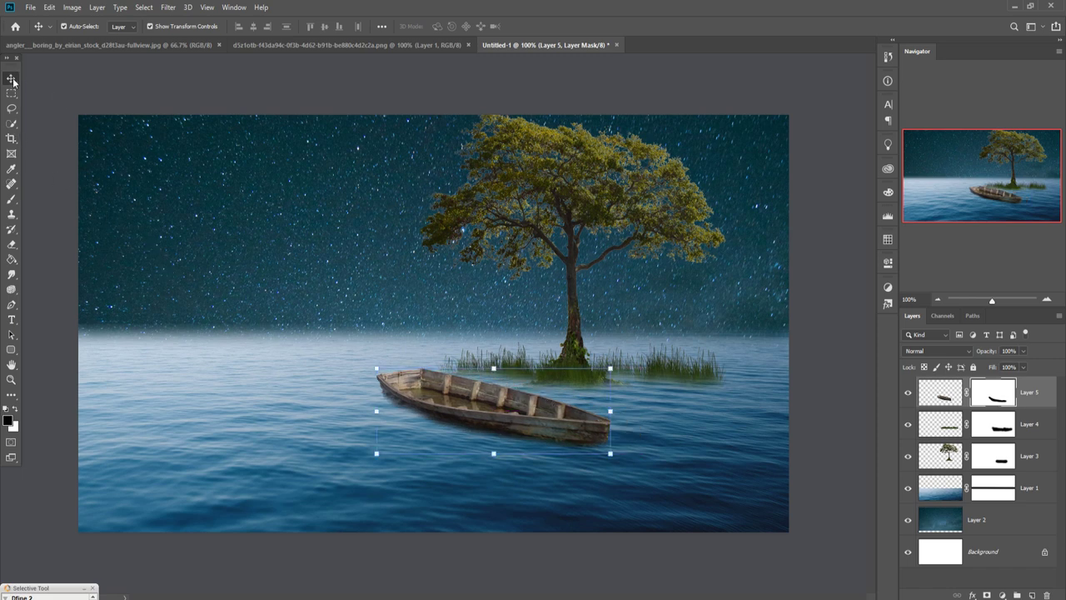
Trace the boy and his rod with the Pen tool and make a 0 px selection
click(140, 44)
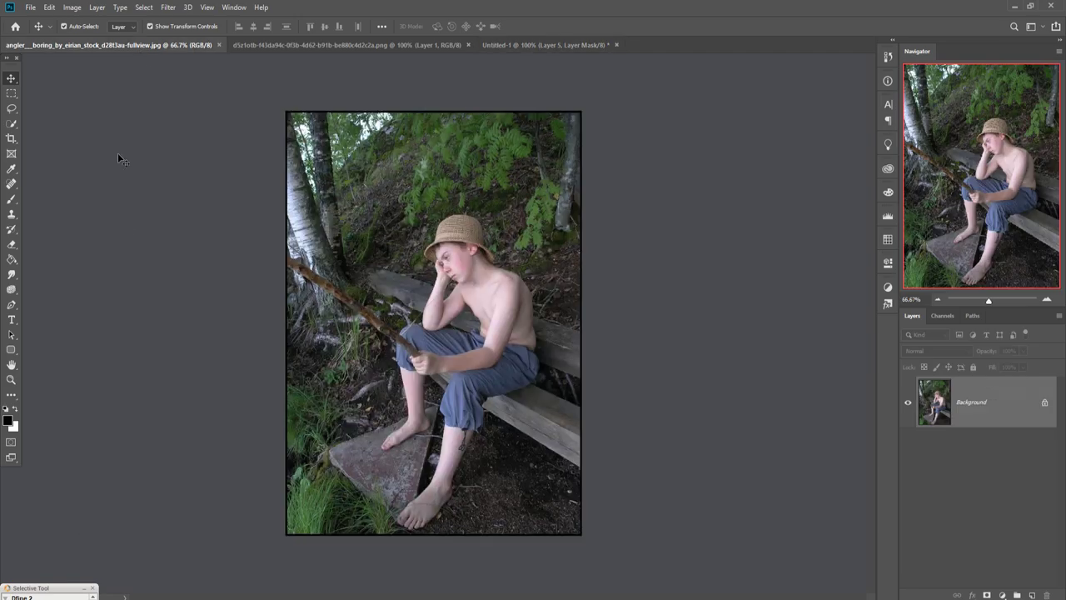
click(17, 307)
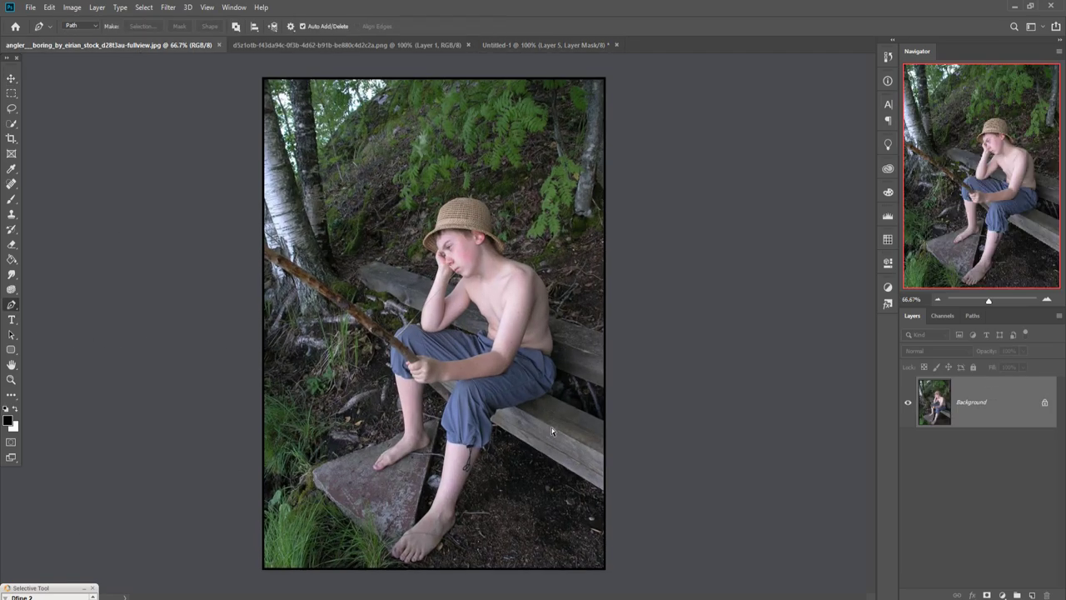
key(ctrl+plus)
key(ctrl+plus)
key(ctrl+plus)
drag(654, 487, 347, 273)
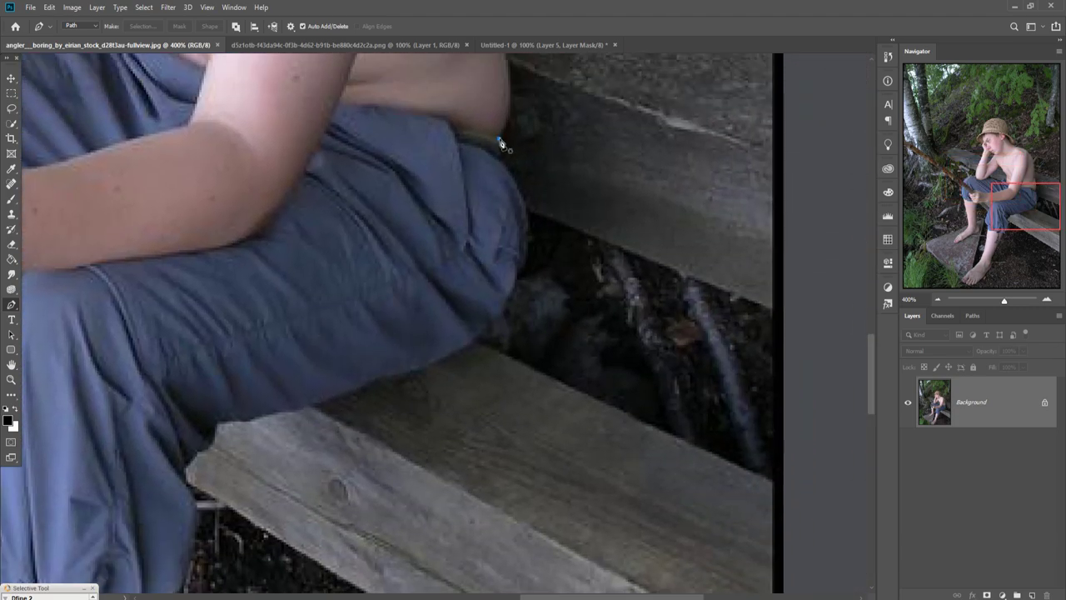
mouse_move(501, 143)
mouse_down()
mouse_move(571, 287)
mouse_move(462, 321)
mouse_move(391, 266)
mouse_up()
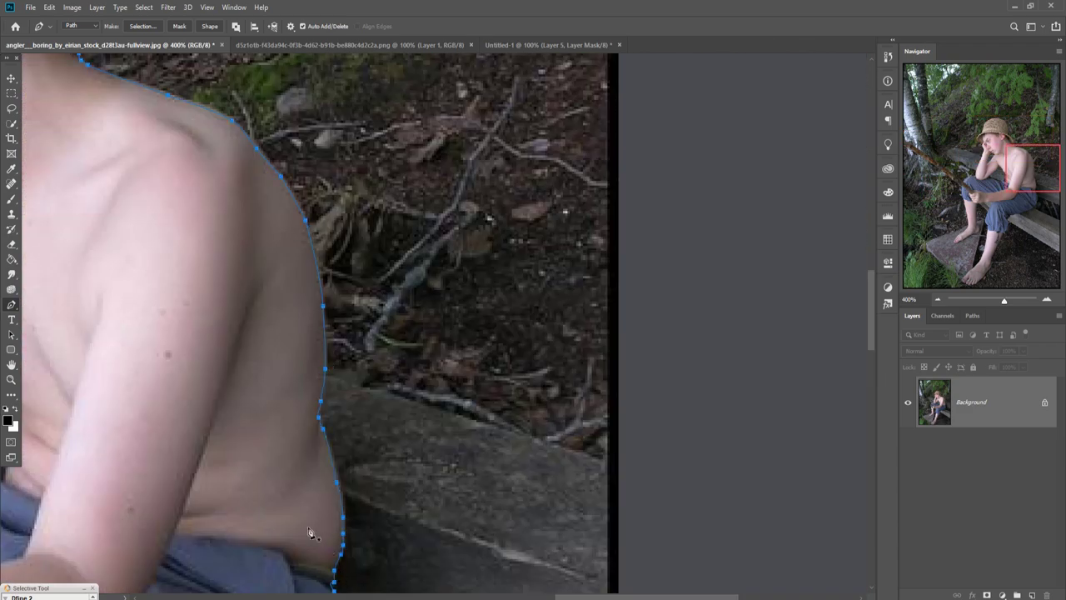
key(ctrl+0)
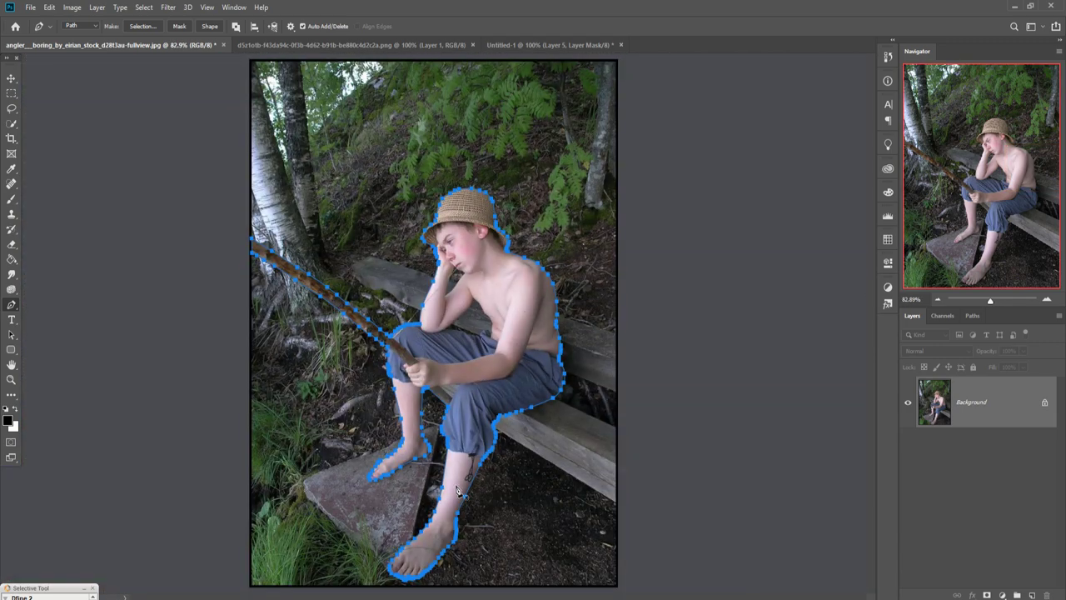
right_click(470, 330)
click(506, 376)
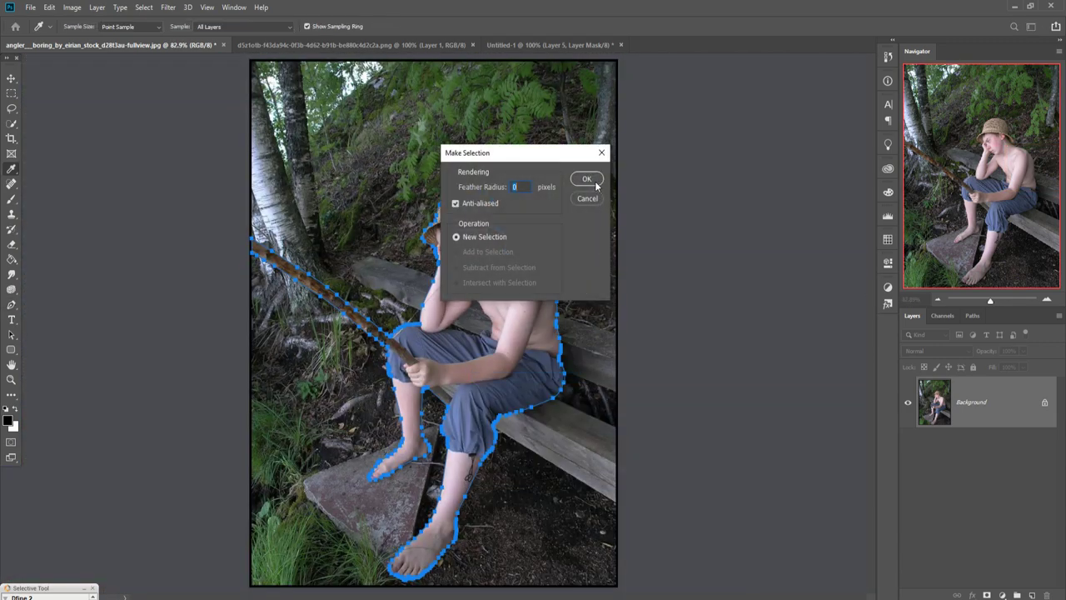
click(586, 177)
Copy and paste the boy onto a new Layer 1 and hide the original photo
click(50, 7)
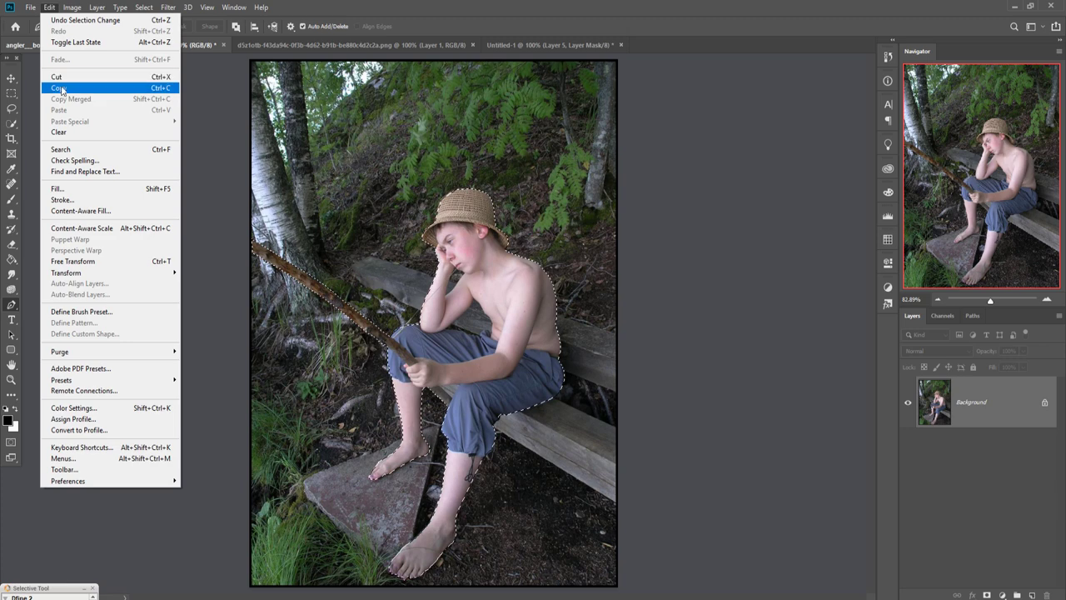
click(60, 89)
click(49, 7)
click(59, 110)
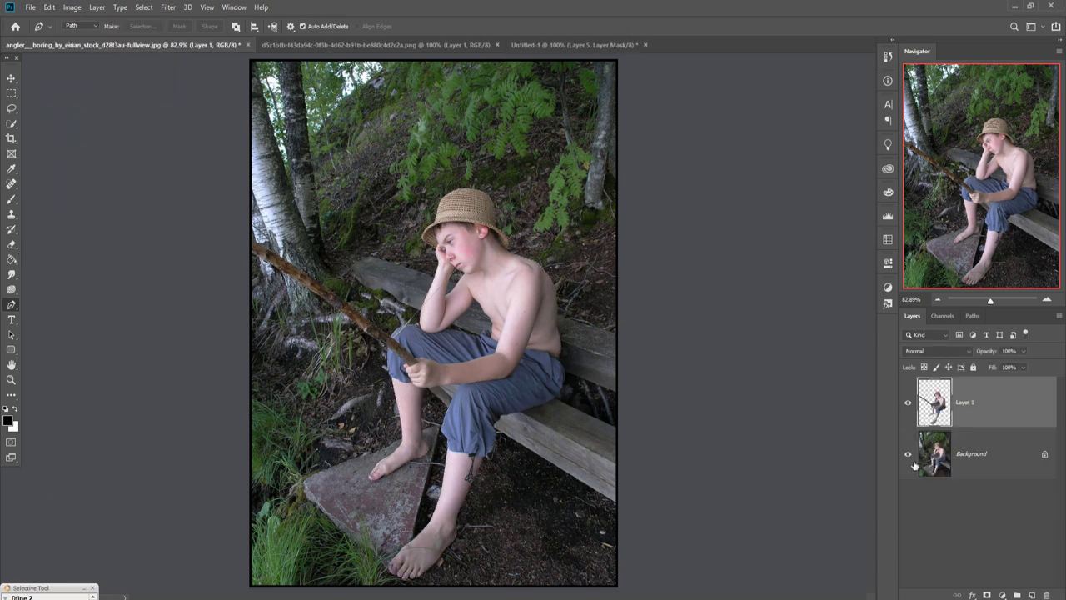
click(908, 454)
Lasso and delete the leftover grey wood around the boy's arm and leg, then deselect
click(11, 109)
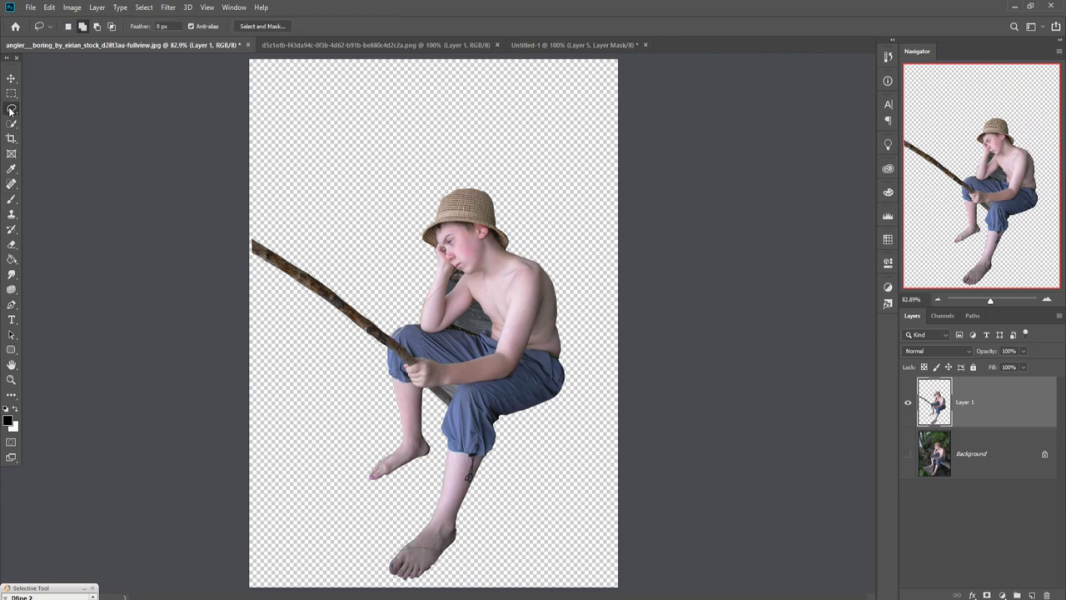
scroll(456, 308, up, 3)
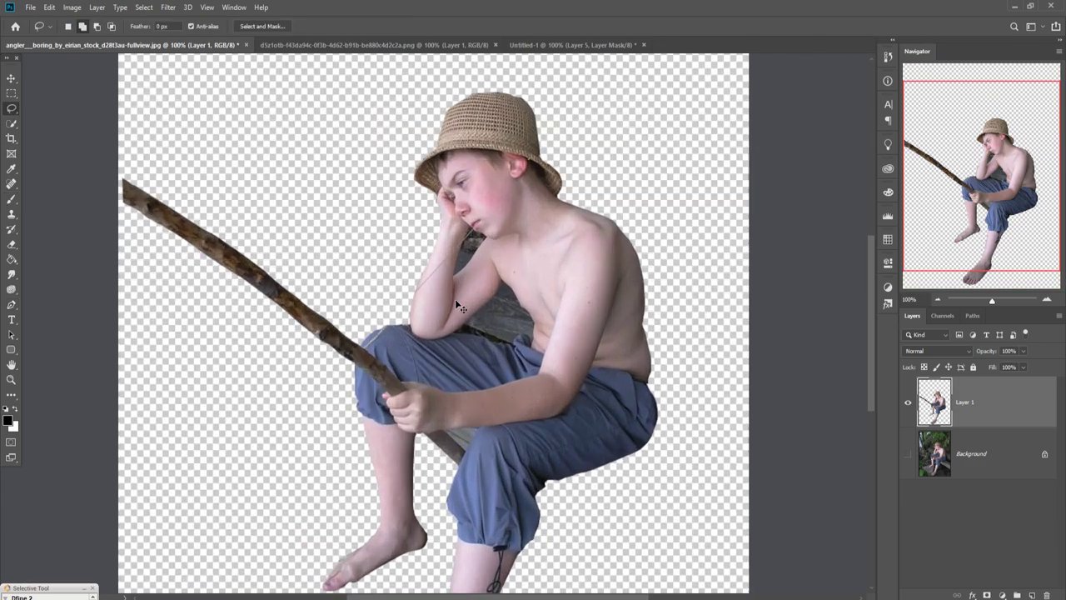
scroll(456, 308, up, 3)
scroll(505, 427, down, 1)
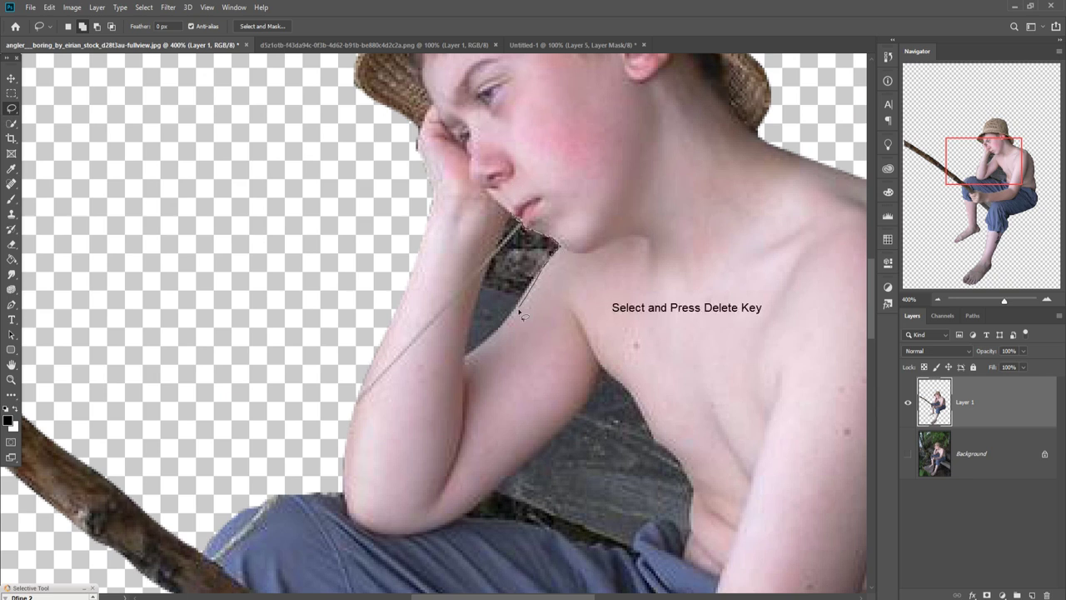
key(Delete)
mouse_move(482, 296)
mouse_down()
mouse_move(505, 238)
mouse_move(441, 75)
mouse_up()
scroll(453, 66, down, 5)
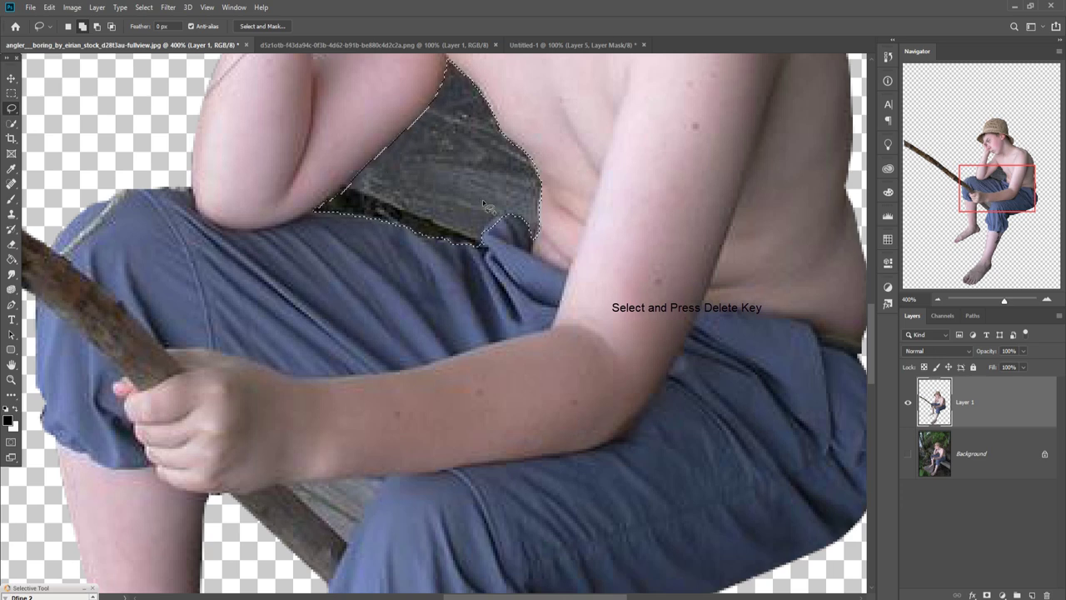
scroll(320, 292, down, 5)
drag(319, 289, 308, 288)
key(Delete)
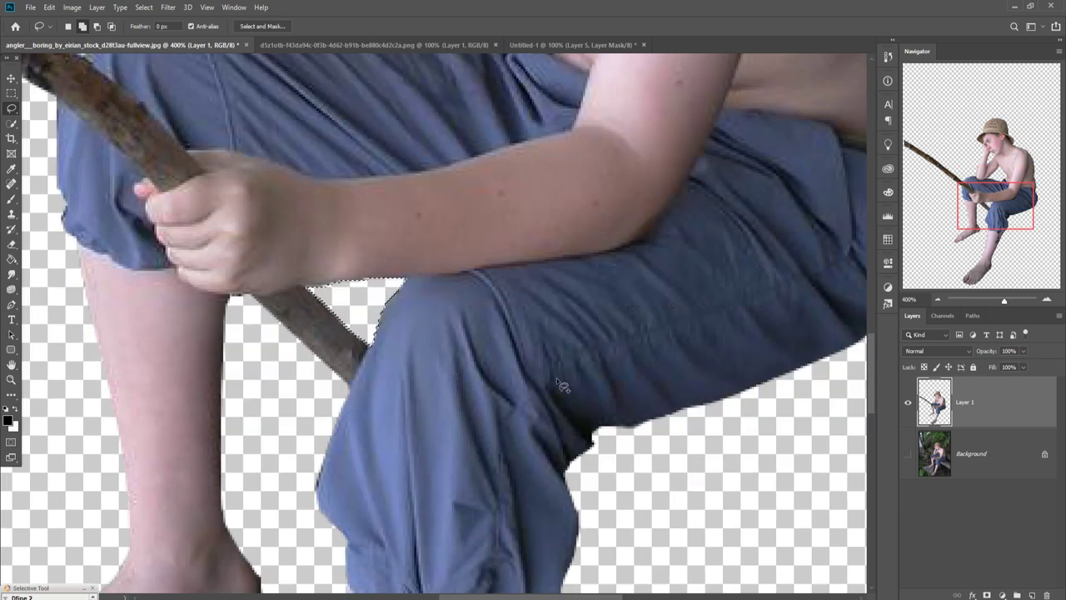
key(ctrl+0)
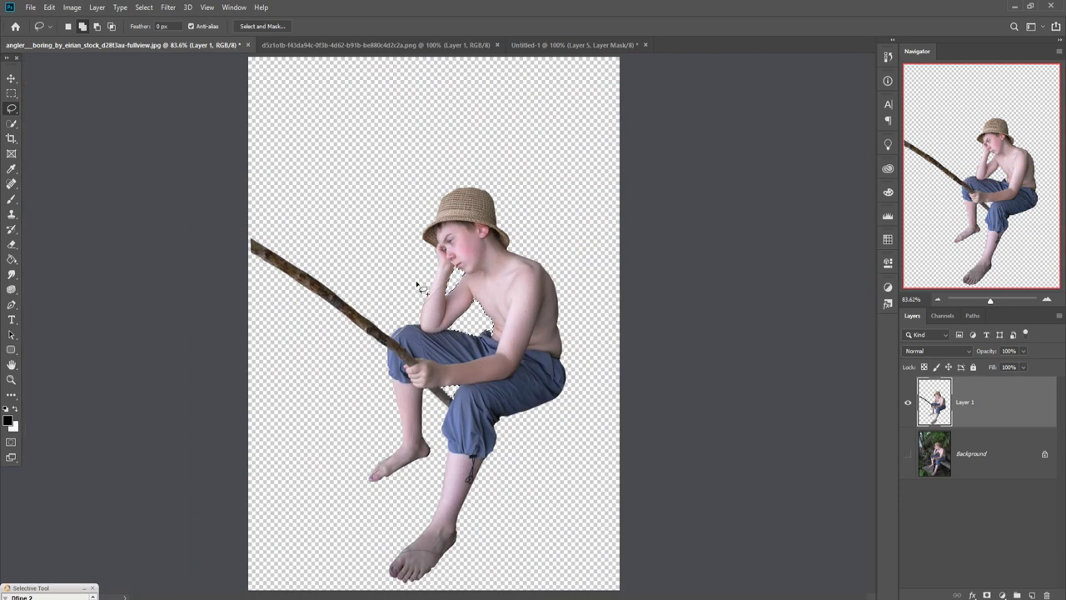
click(143, 7)
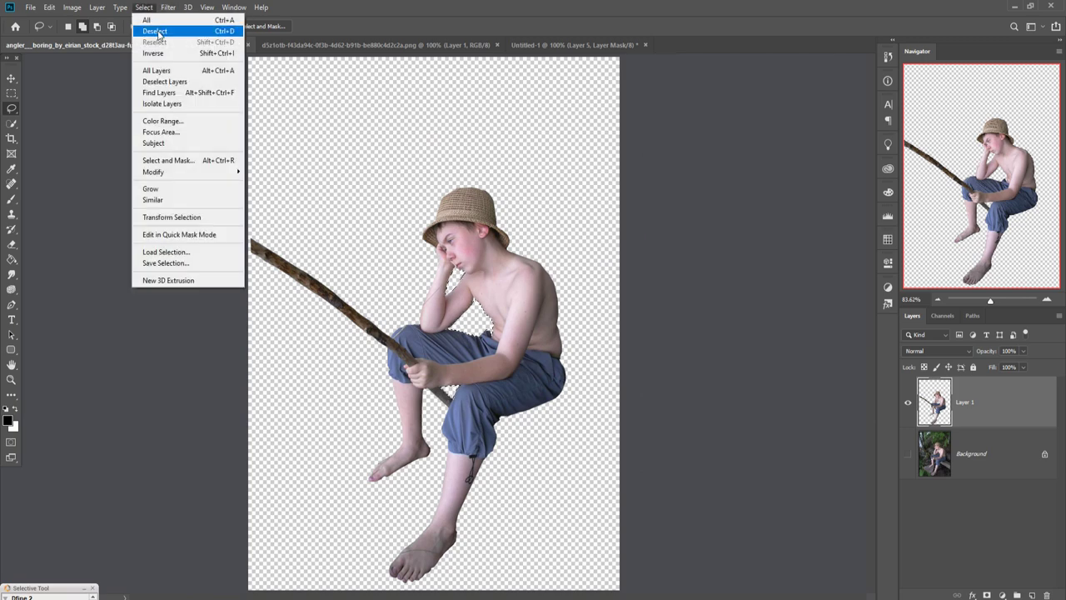
click(154, 30)
Drag the cut-out boy layer into the night composite
click(11, 78)
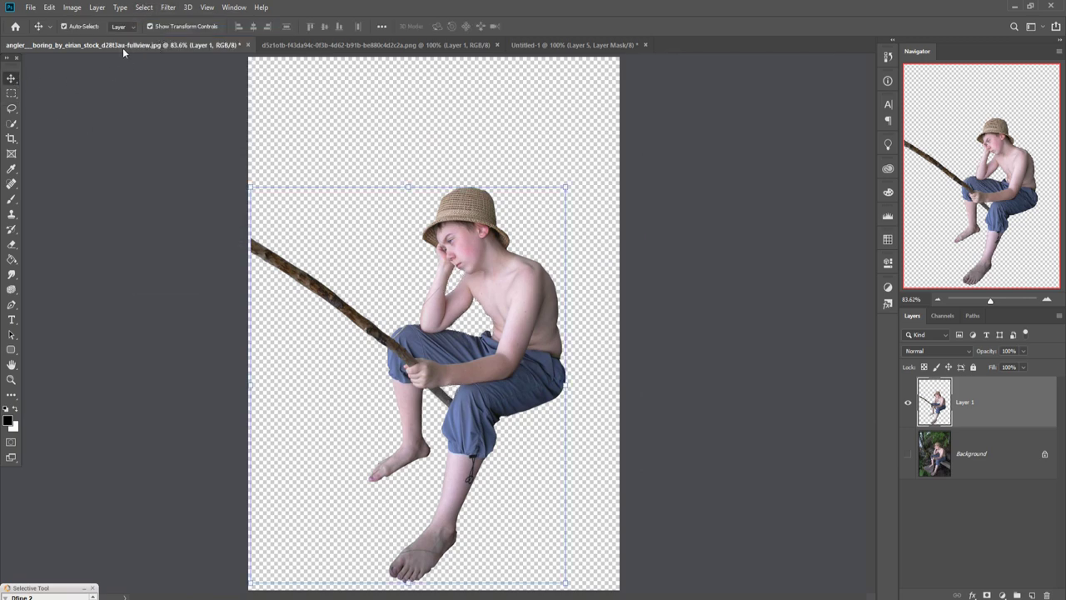
drag(123, 45, 542, 117)
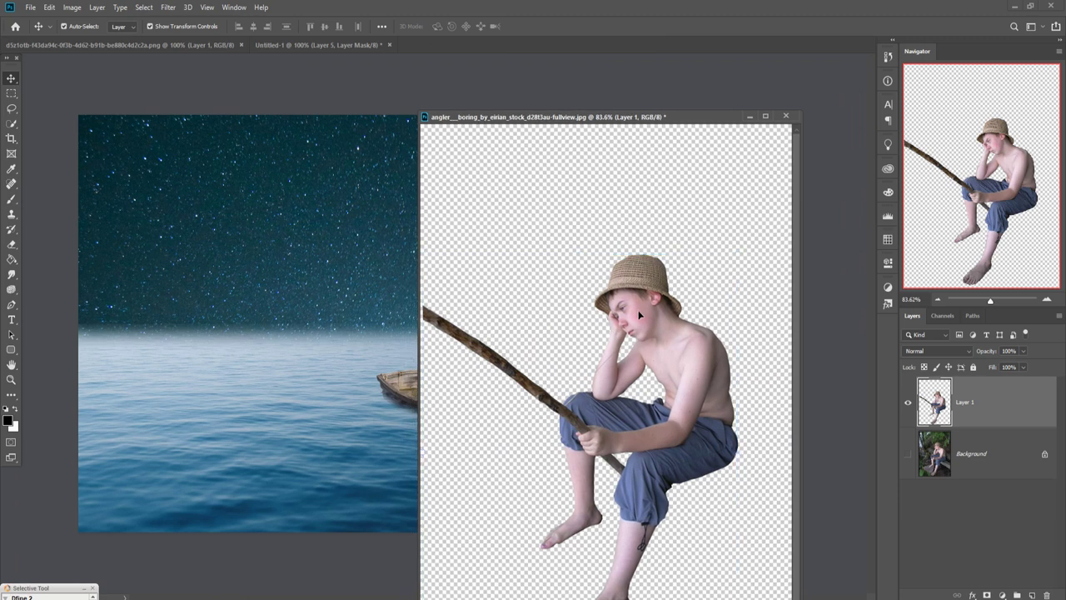
drag(639, 314, 384, 257)
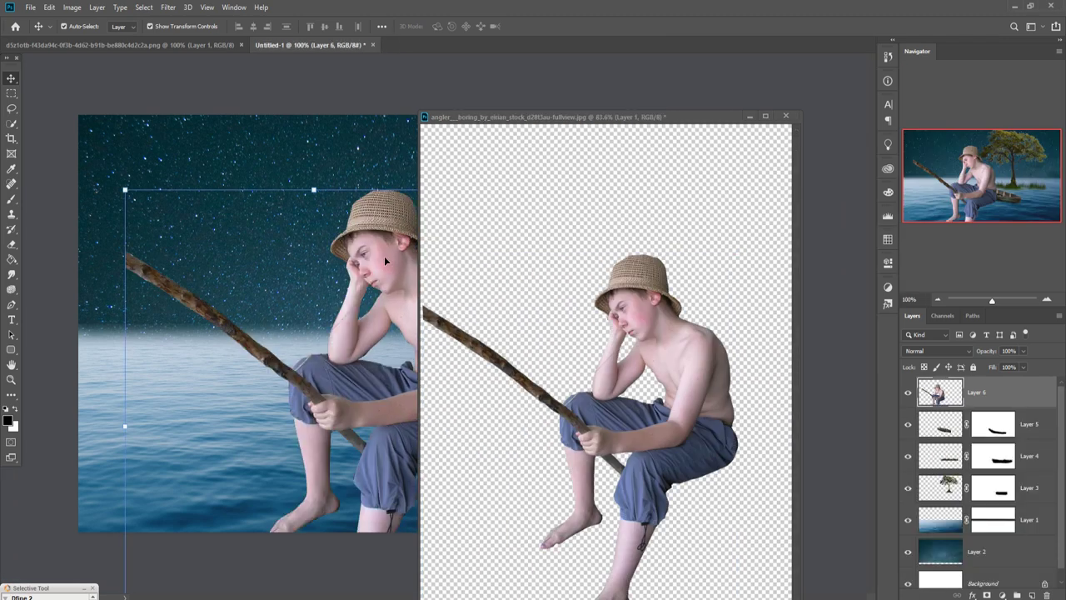
click(748, 119)
Scale the boy to about 21% and seat him on the edge of the boat
mouse_move(502, 190)
mouse_down()
mouse_move(279, 467)
mouse_move(533, 315)
mouse_up()
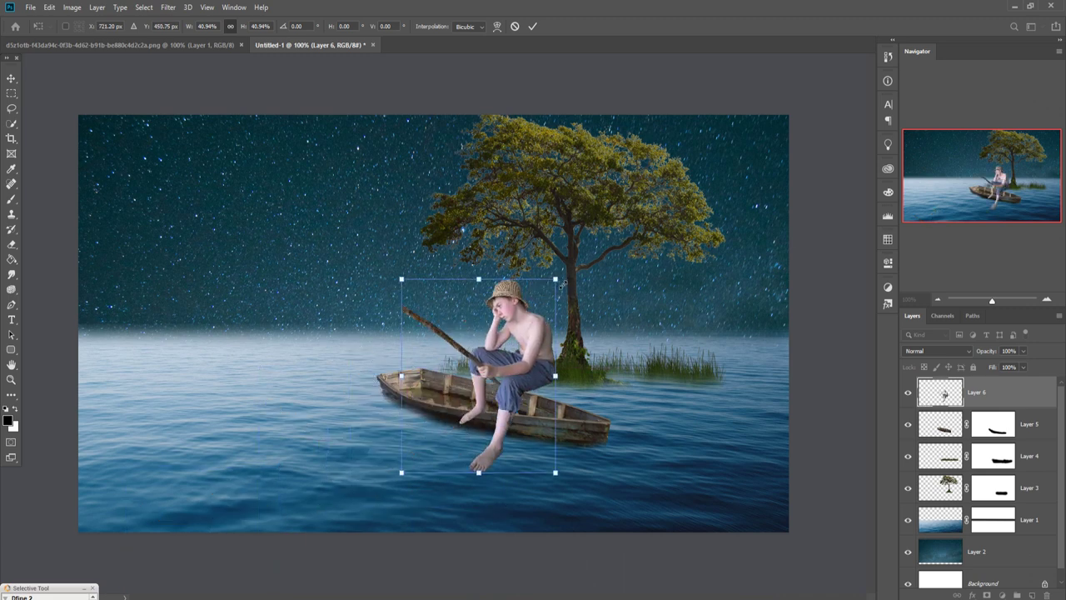
drag(556, 280, 512, 354)
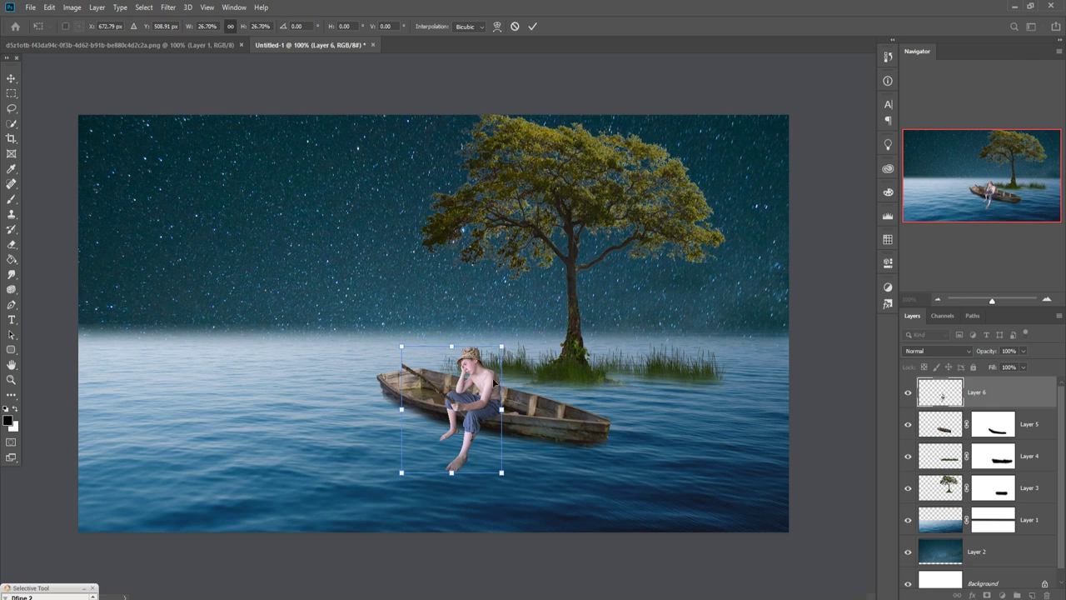
drag(478, 396, 469, 402)
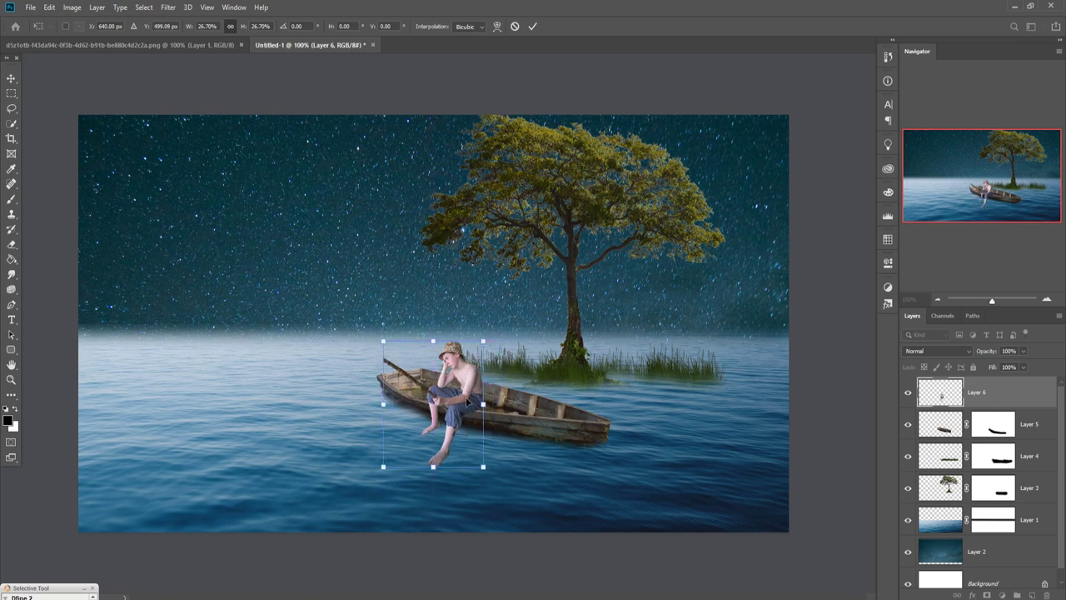
drag(488, 344, 462, 366)
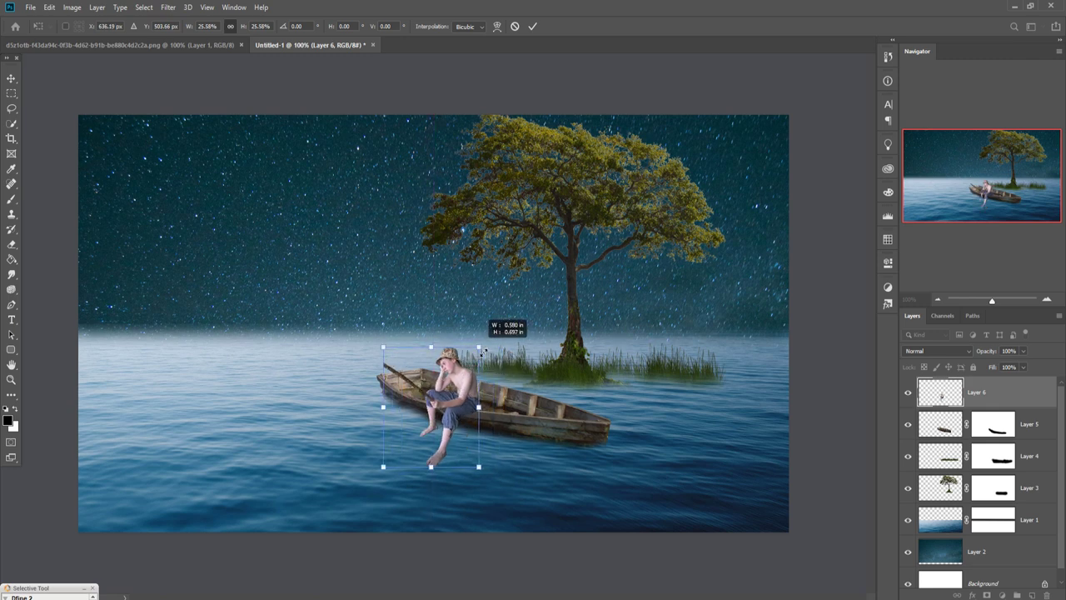
drag(457, 413, 476, 403)
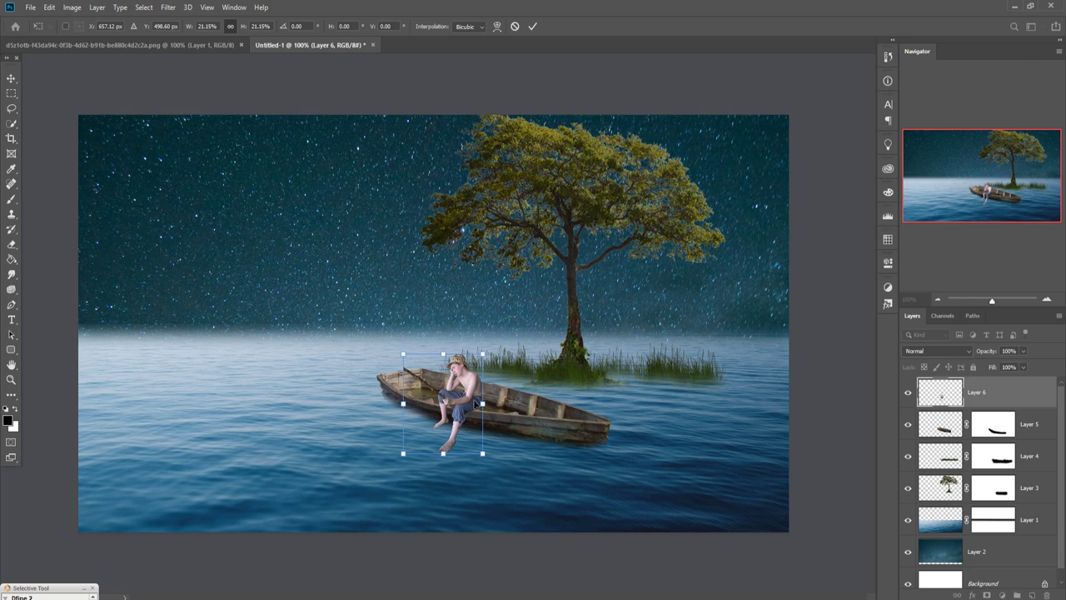
click(532, 26)
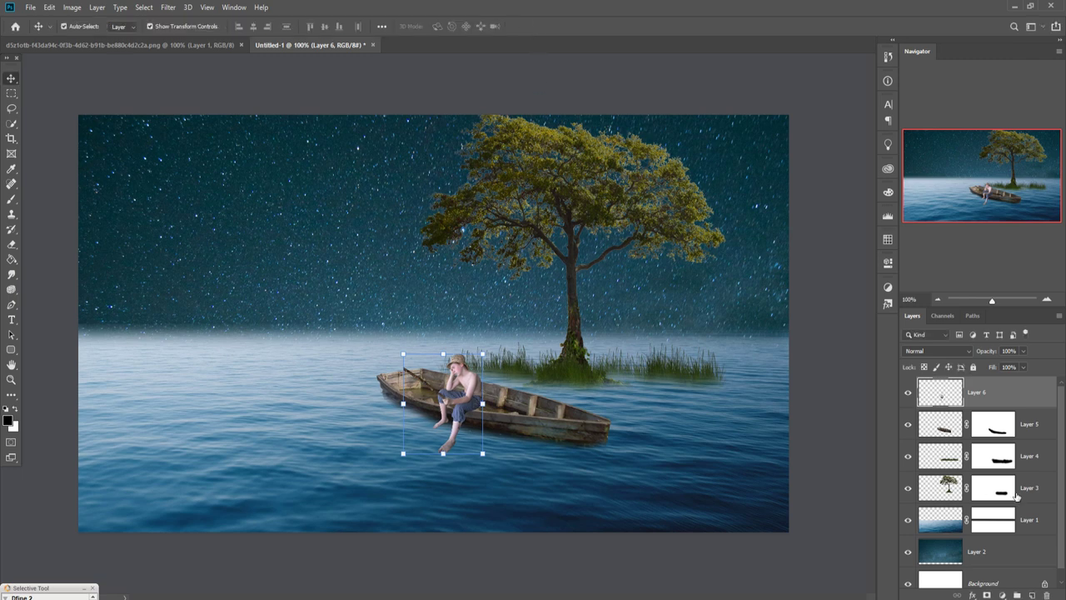
Add a layer mask to the boy layer and paint black to hide part of him
click(1003, 594)
click(838, 447)
click(986, 595)
click(10, 198)
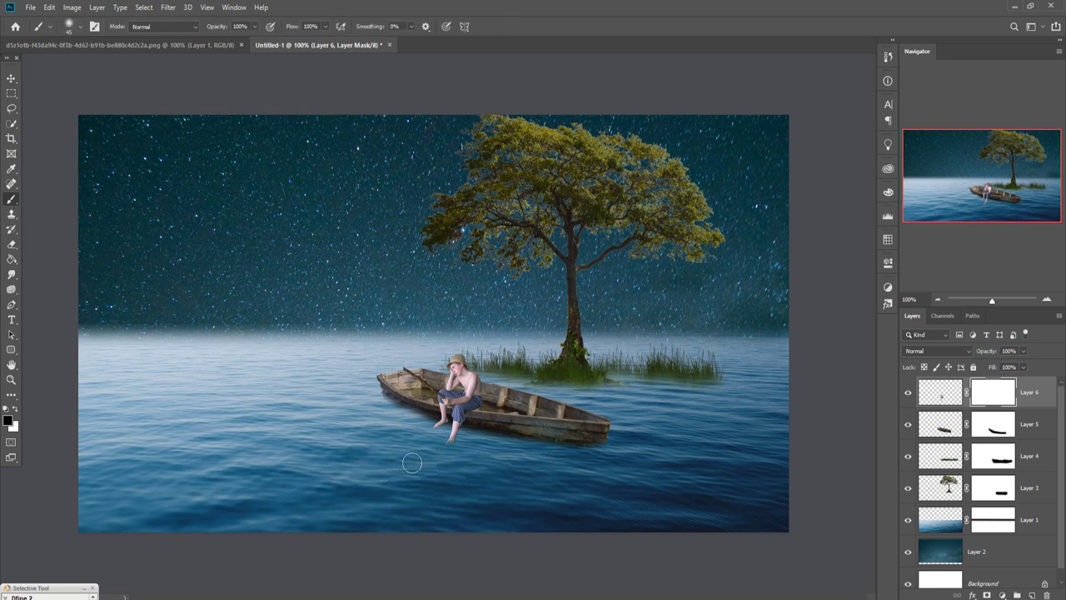
drag(413, 463, 389, 467)
click(11, 78)
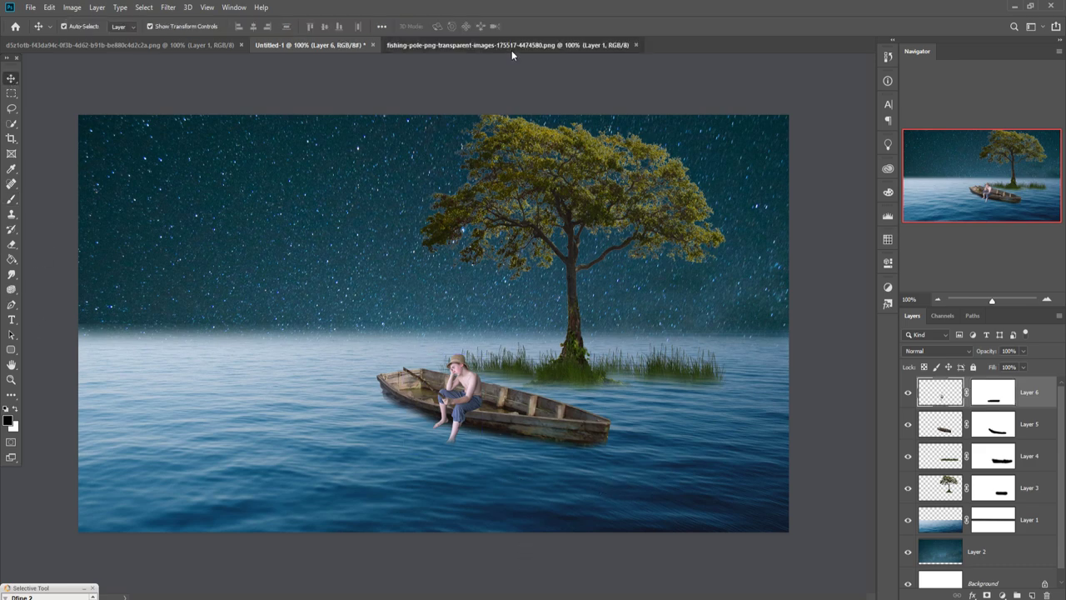
Bring the fishing pole into the composite, scale it down and flip it horizontally
click(512, 48)
drag(510, 46, 510, 92)
drag(561, 239, 347, 307)
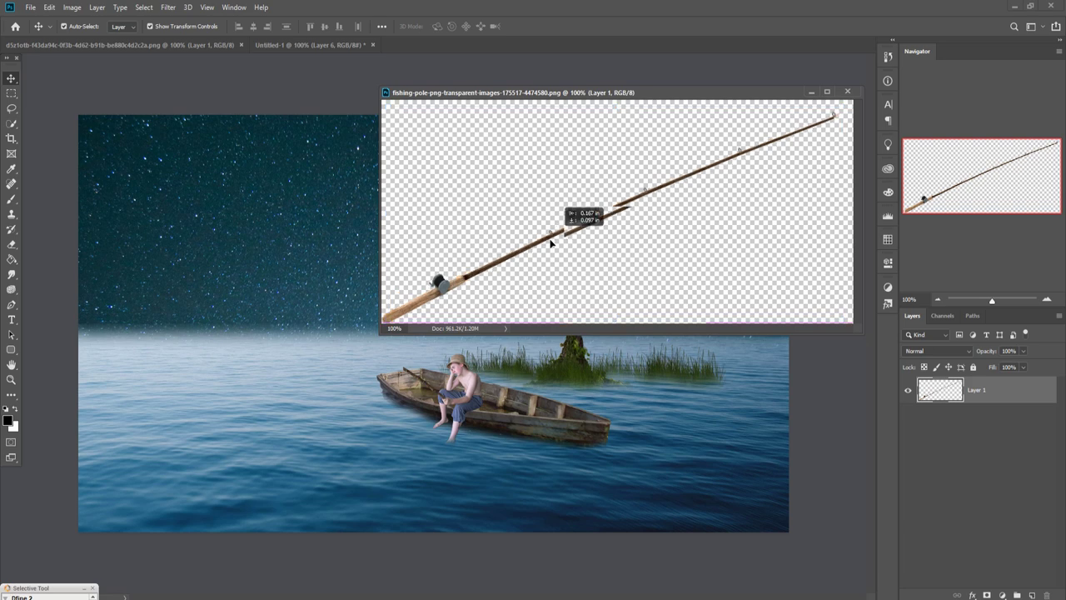
click(810, 92)
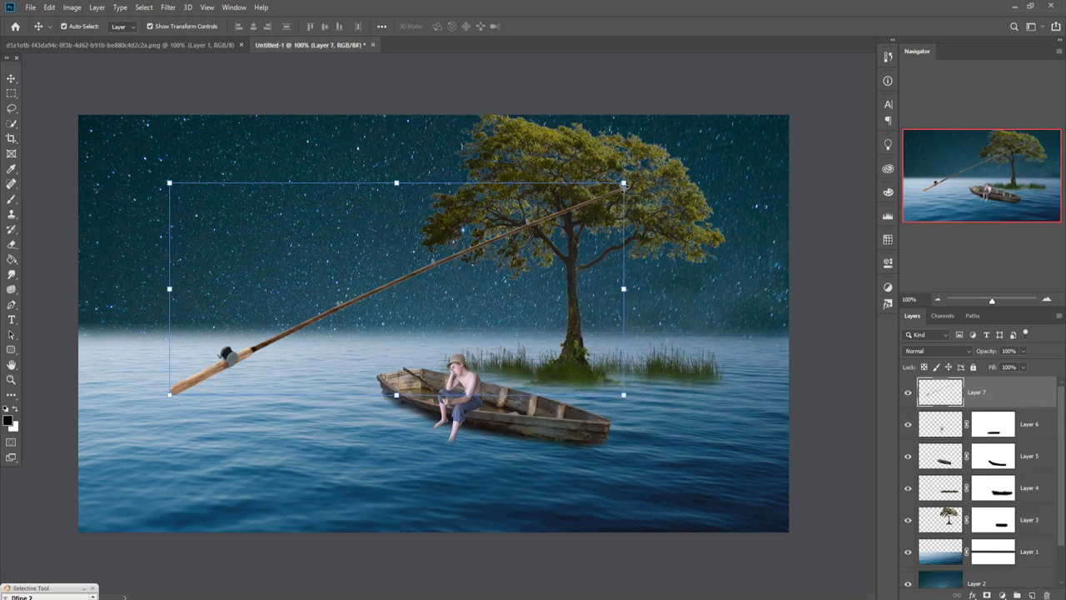
key(ctrl+t)
drag(623, 183, 389, 292)
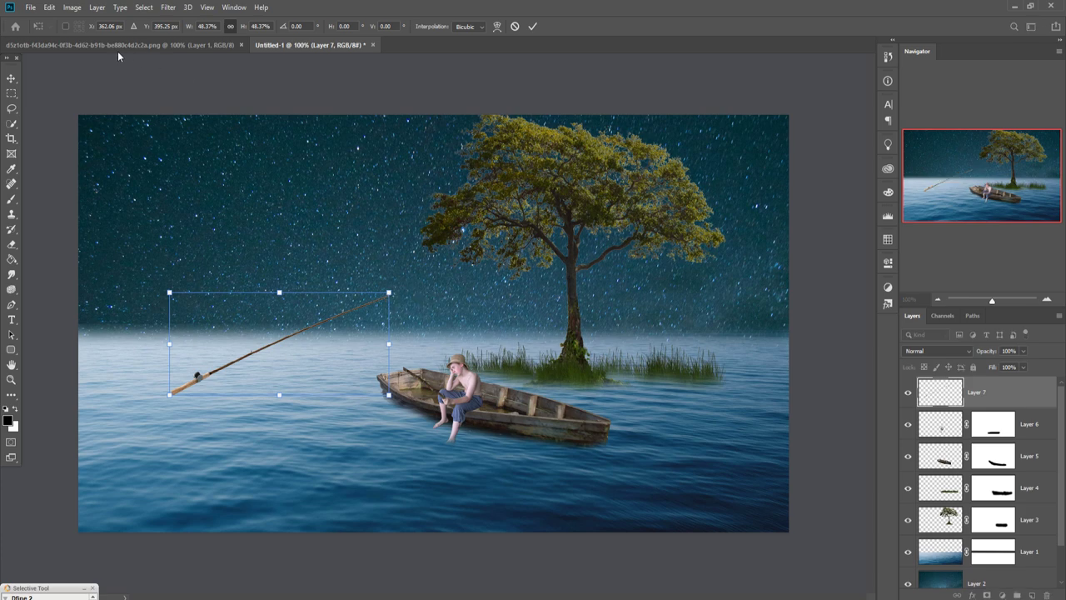
click(51, 7)
mouse_move(66, 272)
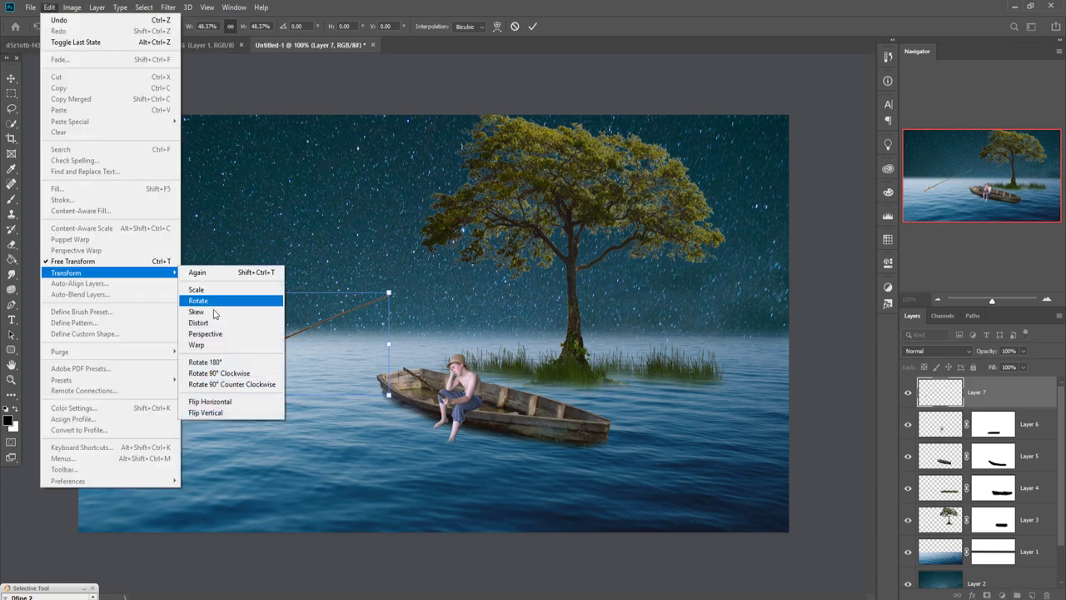
click(219, 401)
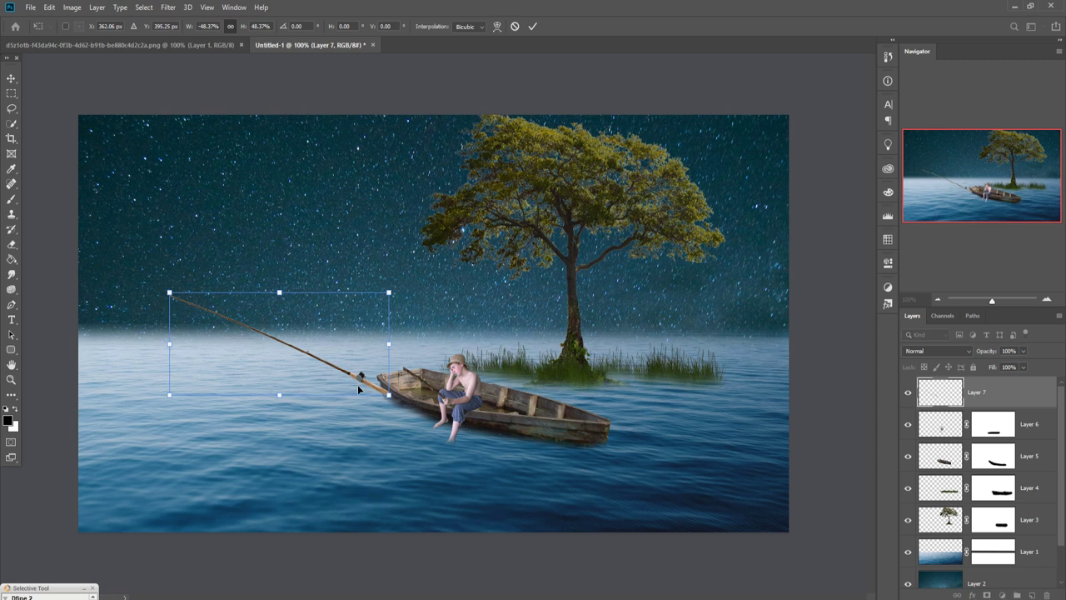
Rotate the pole about 6 degrees, shrink it further, and move it toward the boy's hands
mouse_move(357, 385)
mouse_down()
mouse_move(371, 370)
mouse_move(397, 371)
mouse_move(401, 381)
mouse_up()
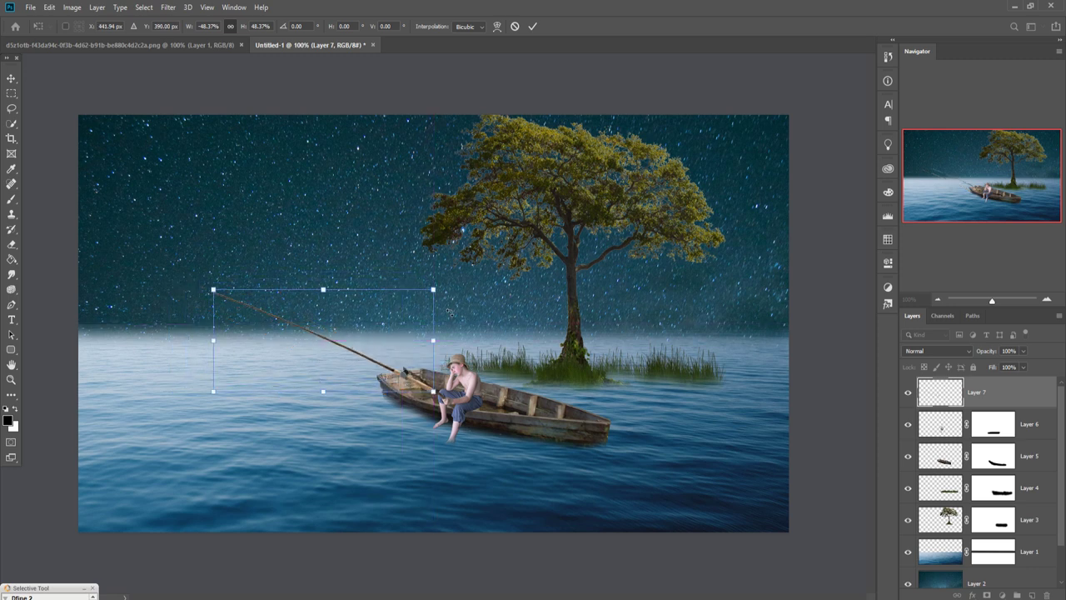
drag(450, 277, 461, 287)
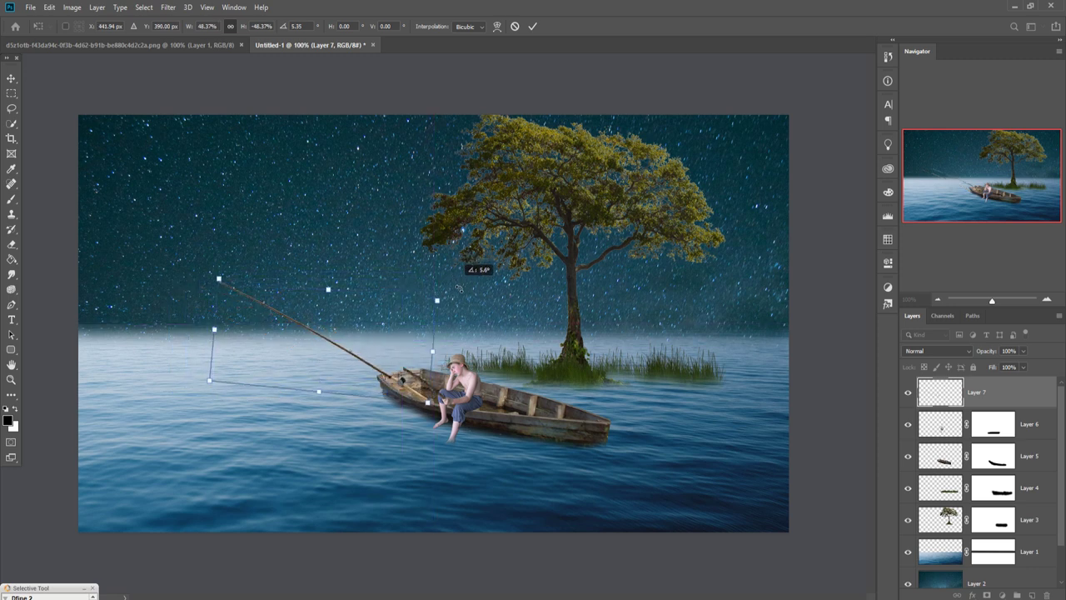
drag(421, 384, 434, 374)
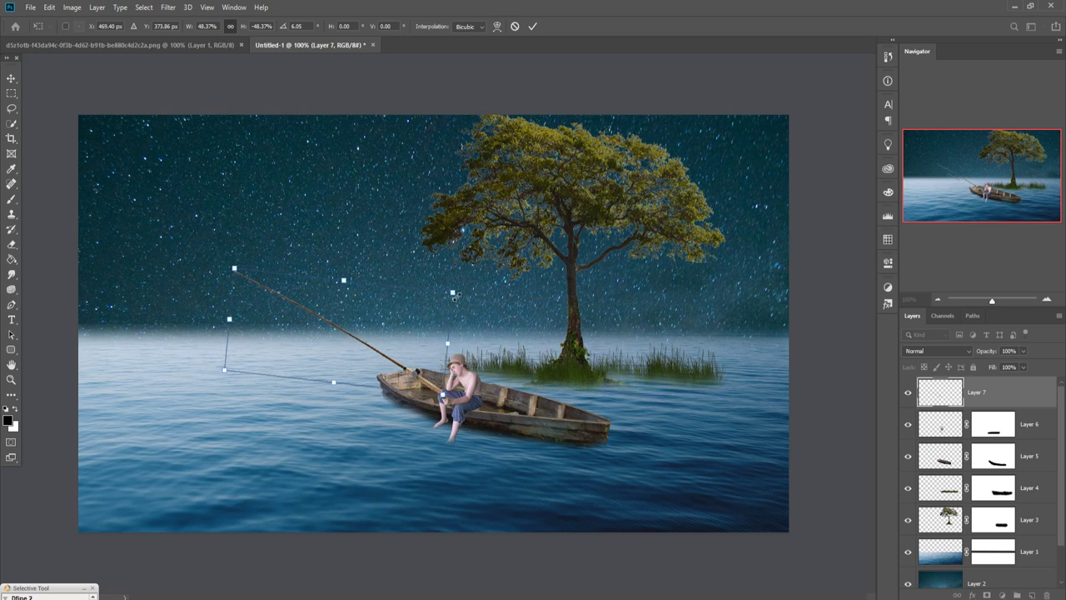
drag(455, 296, 387, 300)
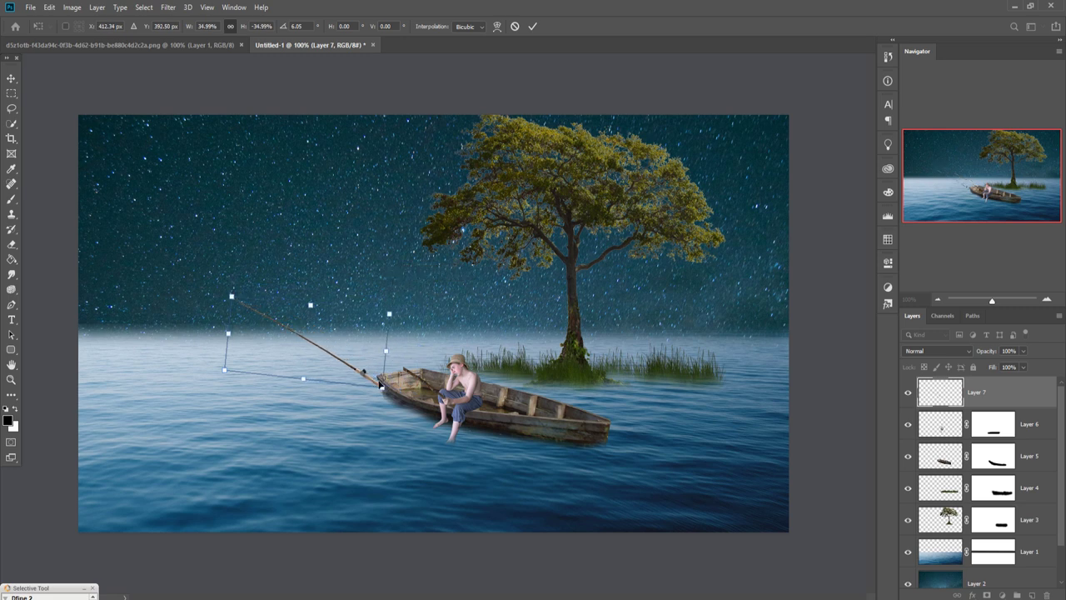
drag(381, 383, 430, 393)
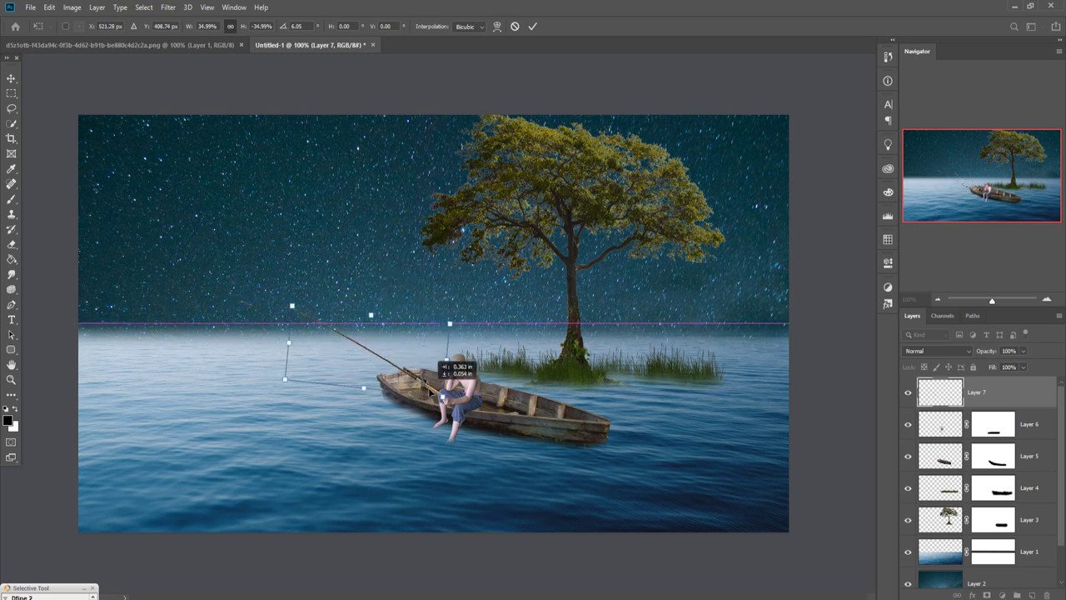
drag(442, 398, 442, 398)
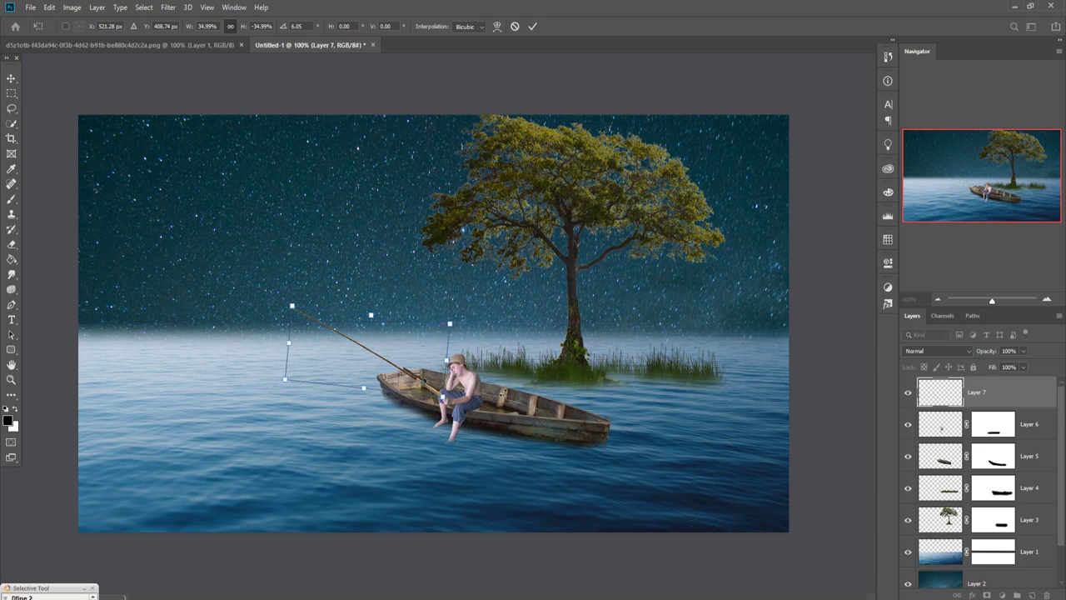
Refine the pole to about 28% at 9.5 degrees in the boy's hands and commit
key(ctrl+plus)
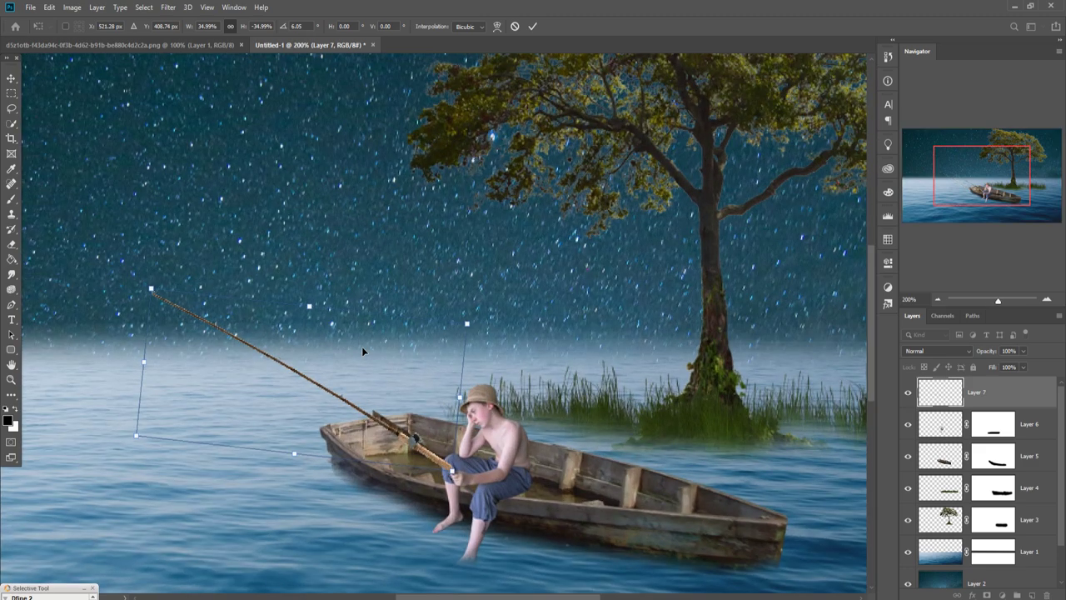
drag(474, 328, 405, 343)
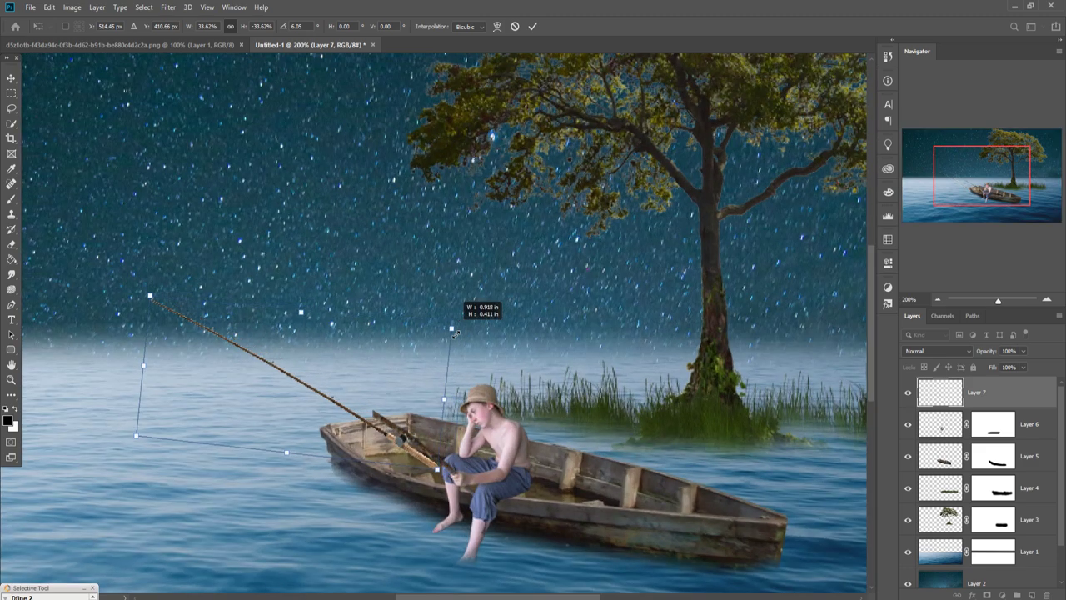
drag(380, 449, 440, 457)
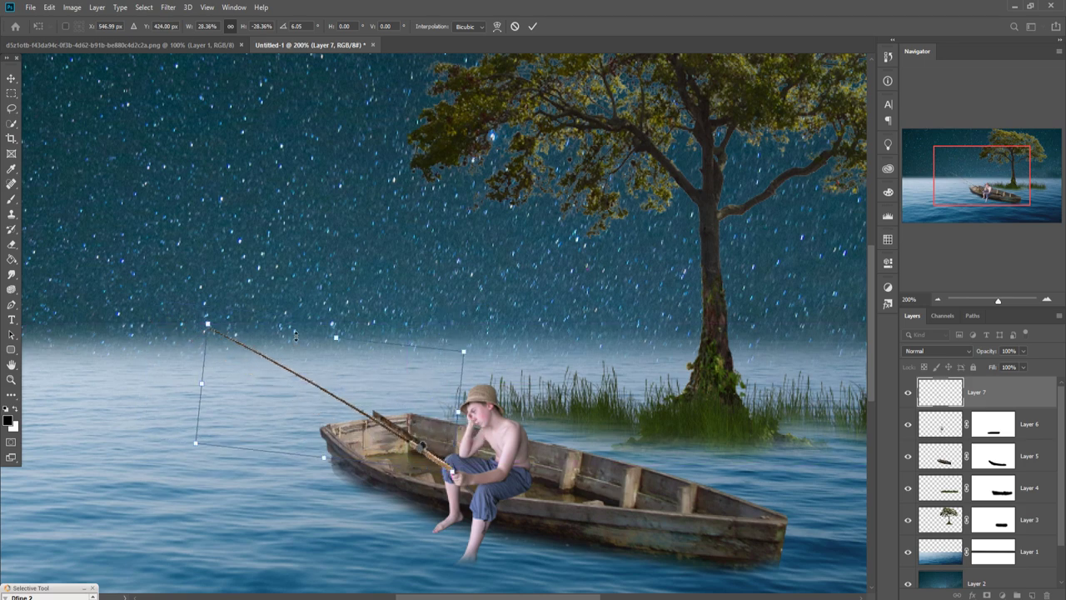
drag(208, 316, 218, 310)
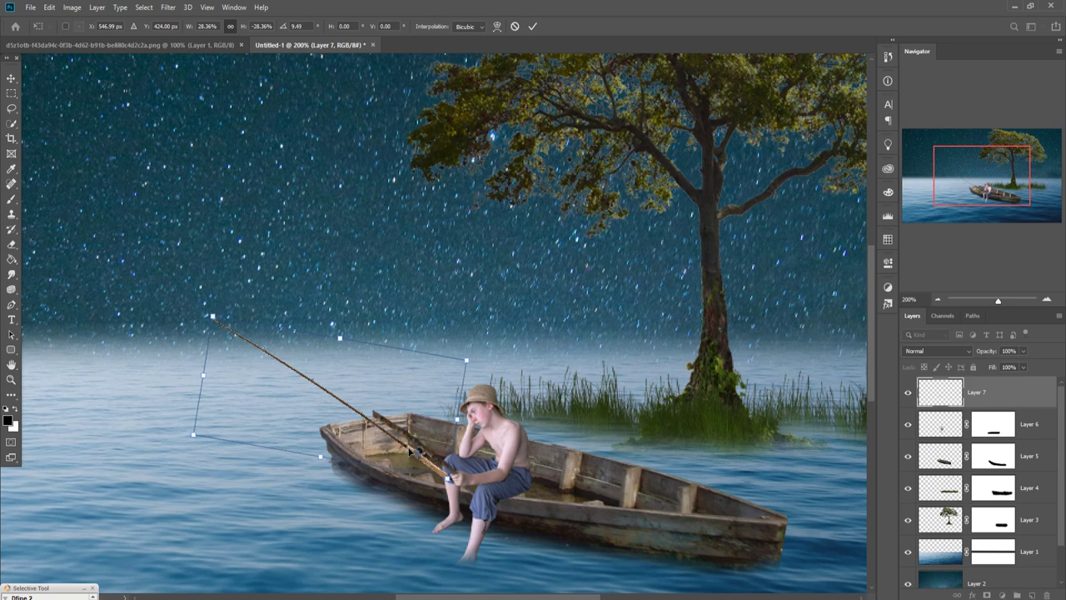
drag(411, 452, 425, 448)
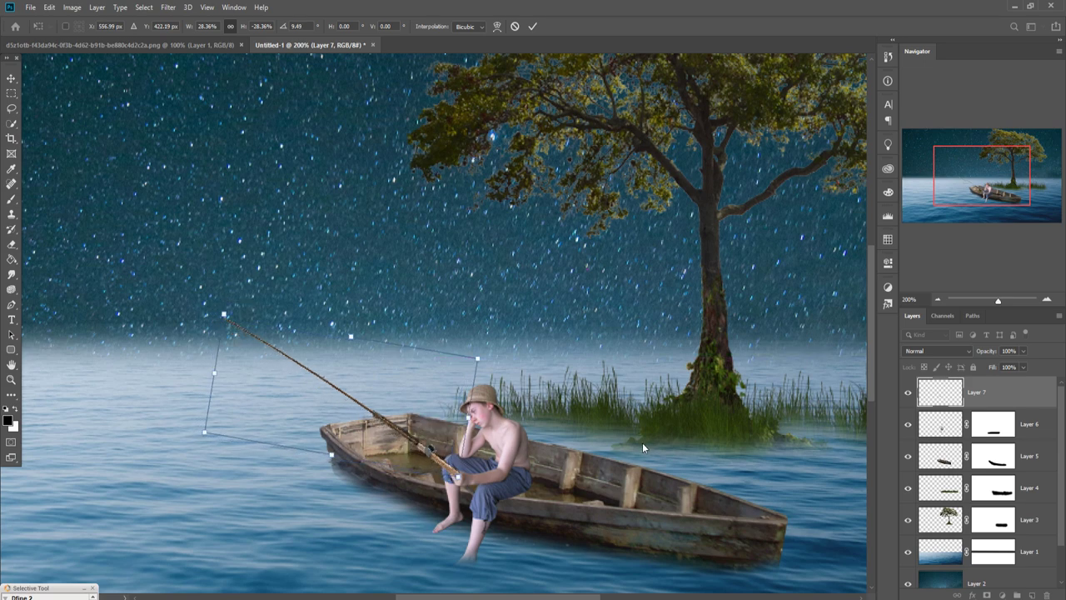
key(Left)
key(Up)
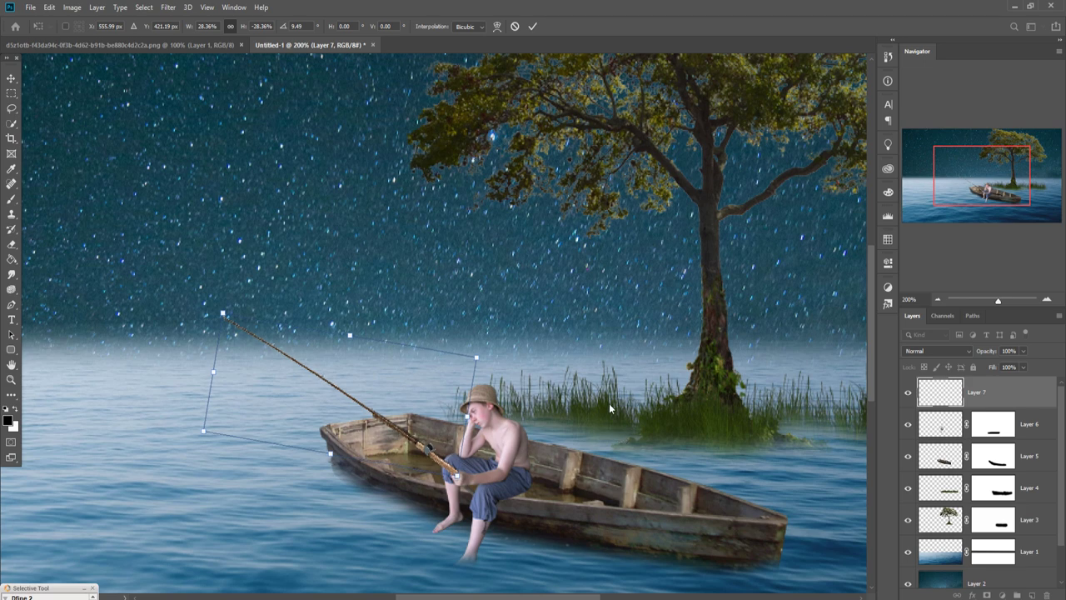
click(531, 26)
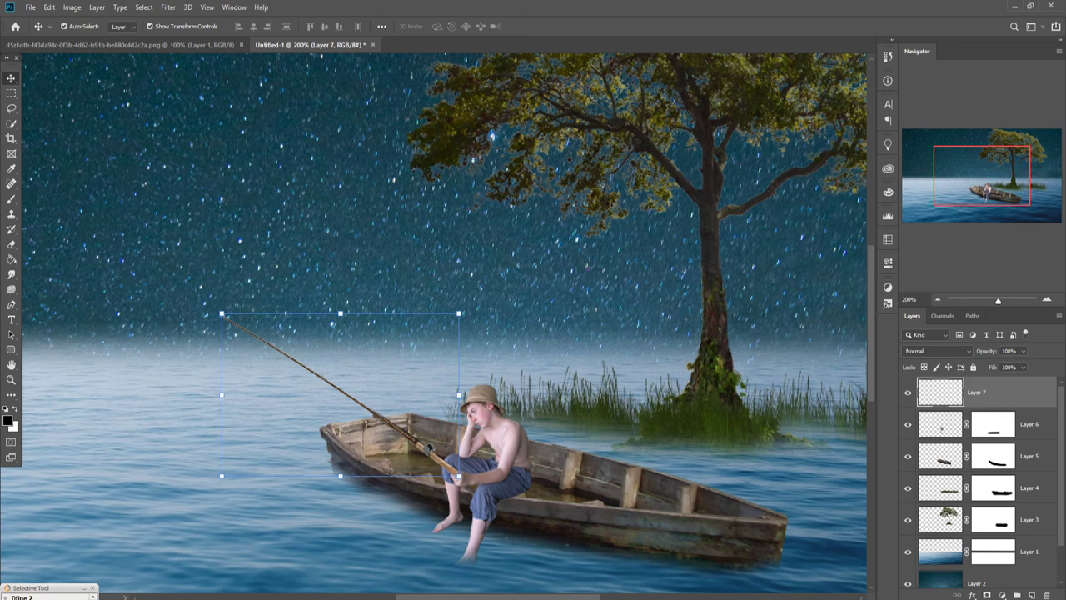
Add a mask to Layer 7 and restore the boy's masked area near his hands
click(987, 595)
click(10, 200)
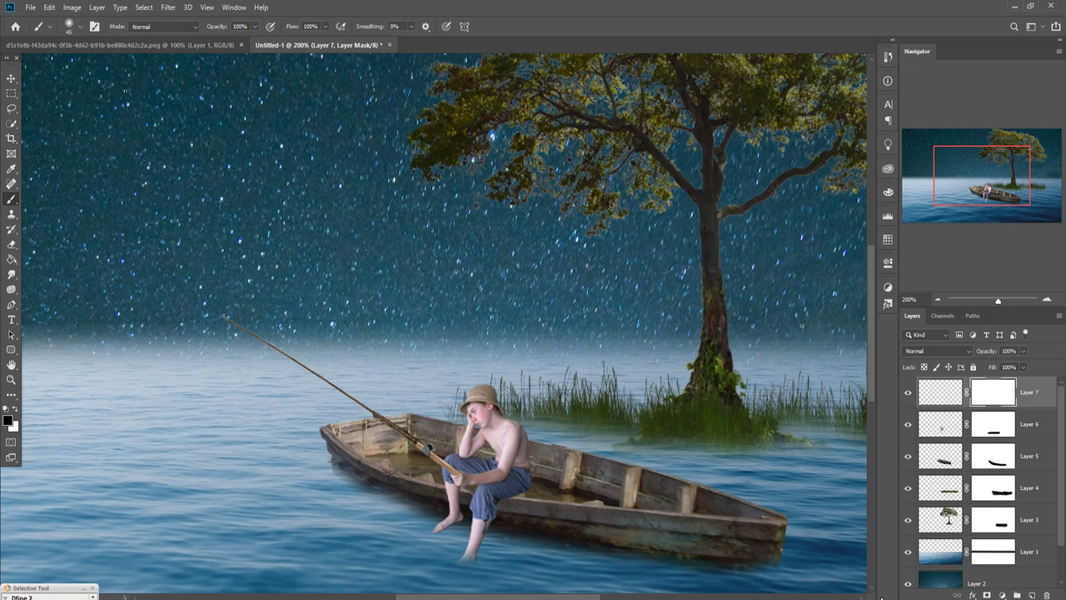
click(994, 433)
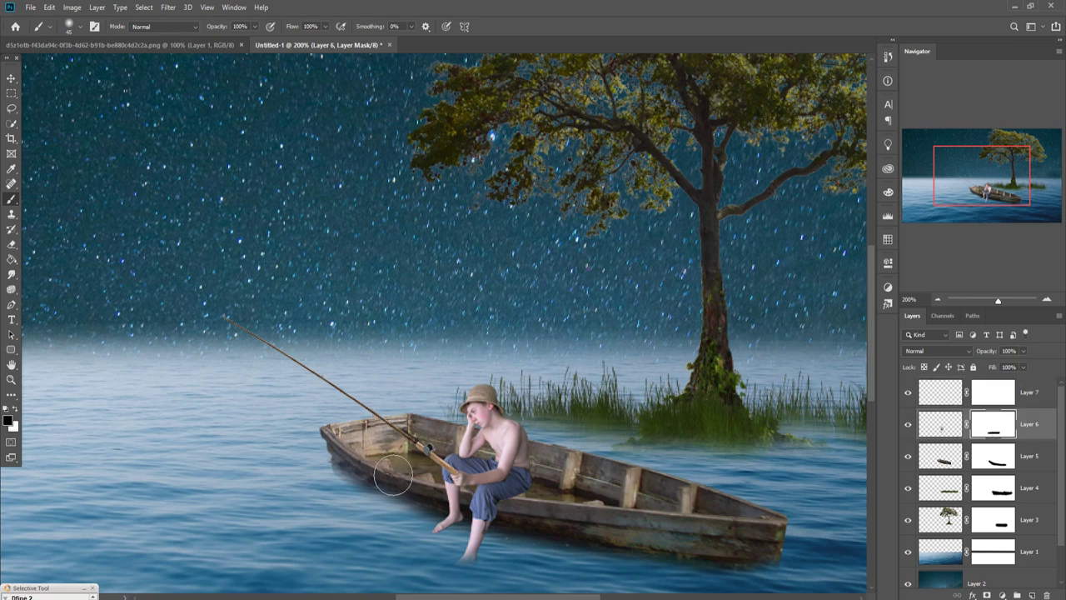
drag(421, 439, 437, 474)
click(11, 78)
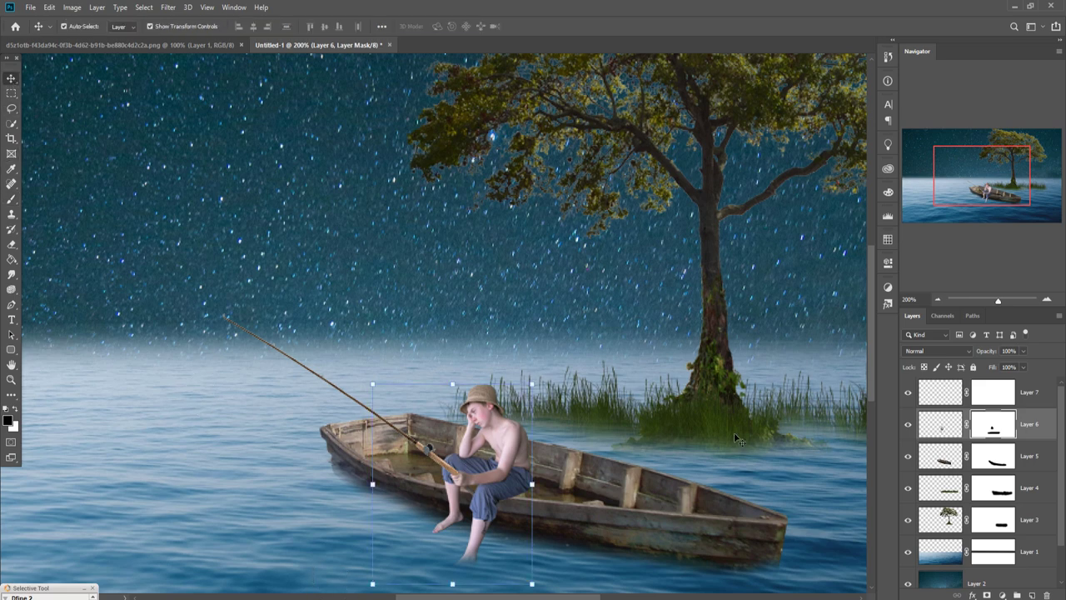
Merge Layers 6 and 7 so the boy and rod form one layer
key(ctrl+minus)
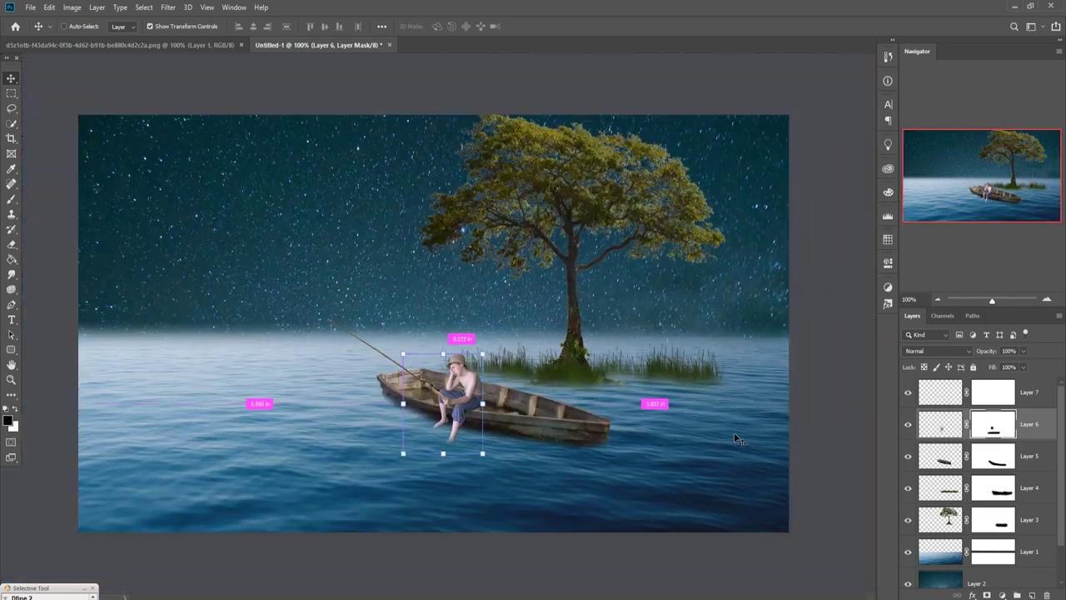
click(1048, 397)
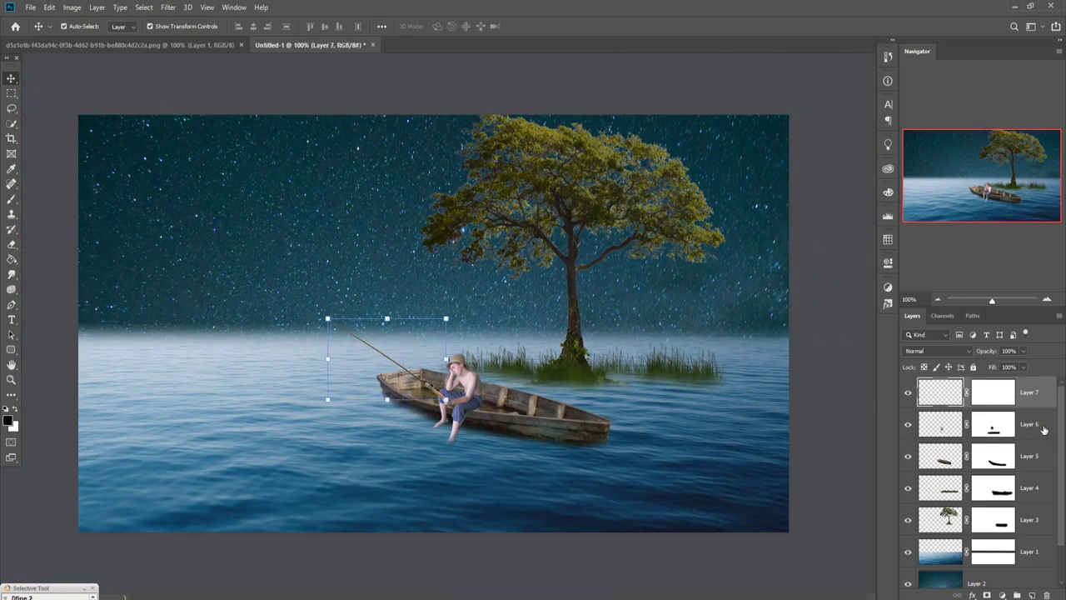
shift+click(1043, 428)
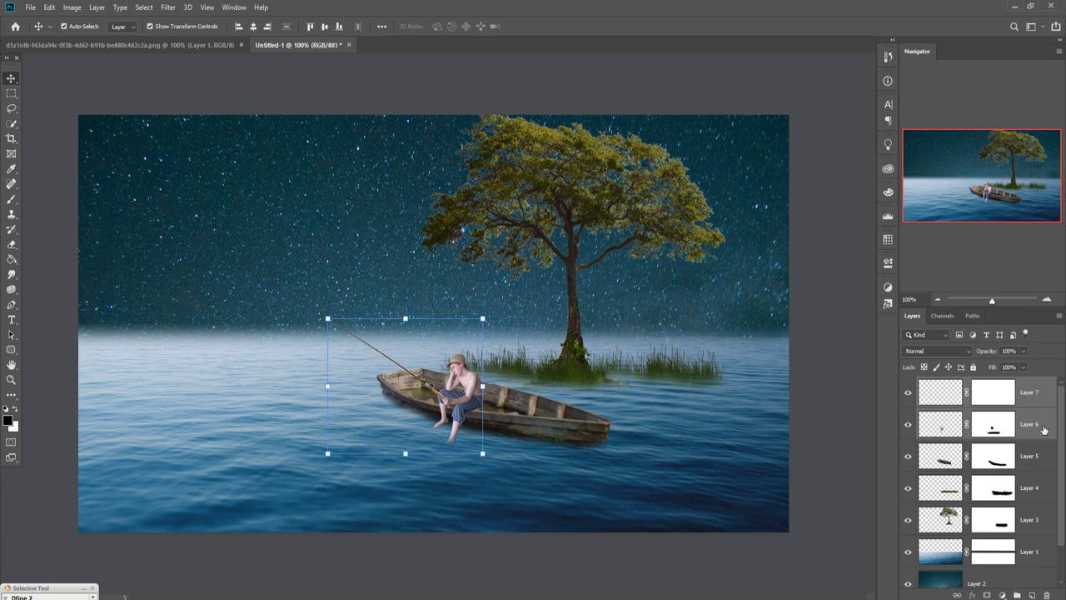
right_click(1035, 392)
click(924, 457)
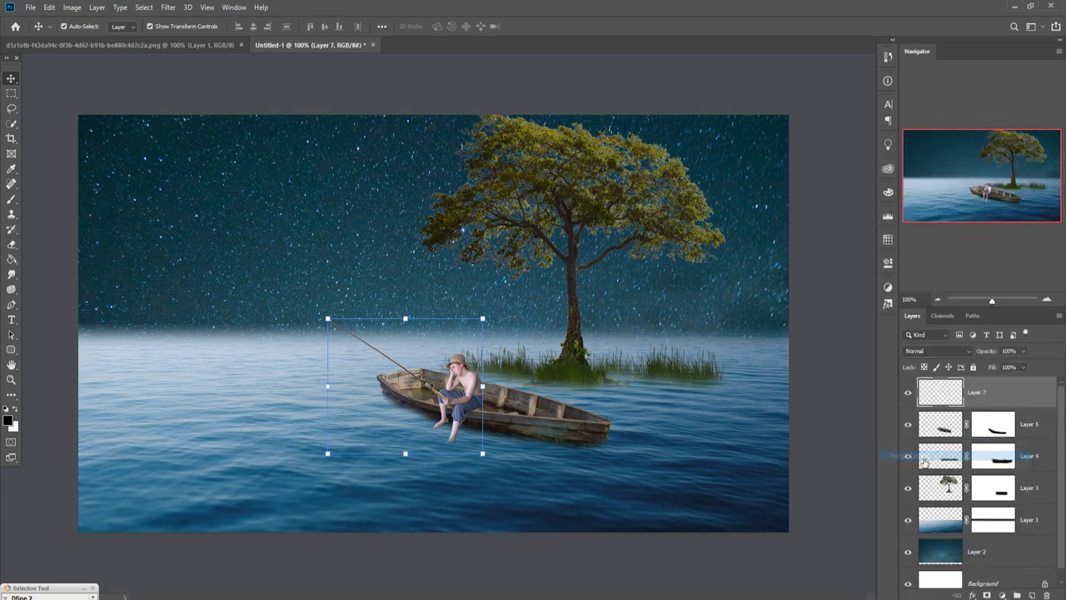
drag(925, 462, 924, 406)
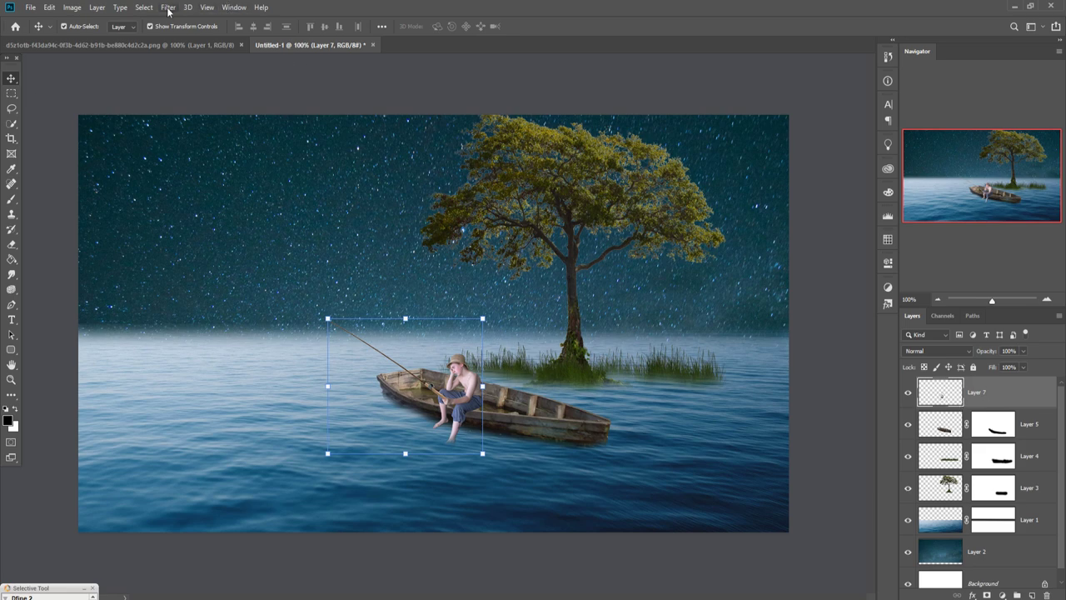
Drag the lantern into the composite and shrink it onto the boat's stern as Layer 8
click(85, 43)
mouse_move(85, 41)
mouse_down()
mouse_move(96, 72)
mouse_move(493, 135)
mouse_up()
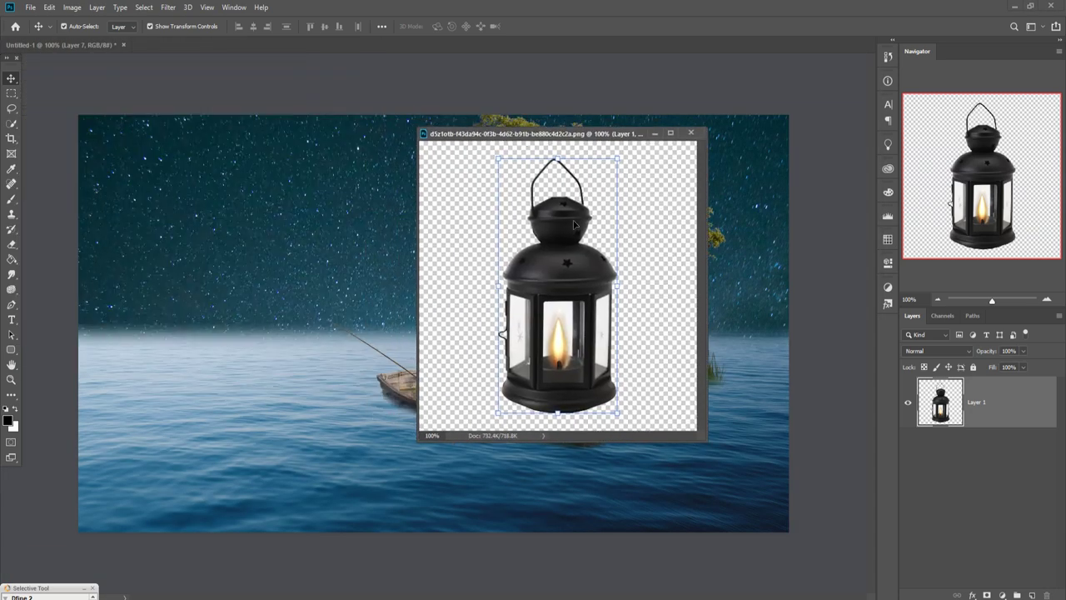
mouse_move(587, 291)
mouse_down()
mouse_move(383, 291)
mouse_move(591, 327)
mouse_up()
click(655, 134)
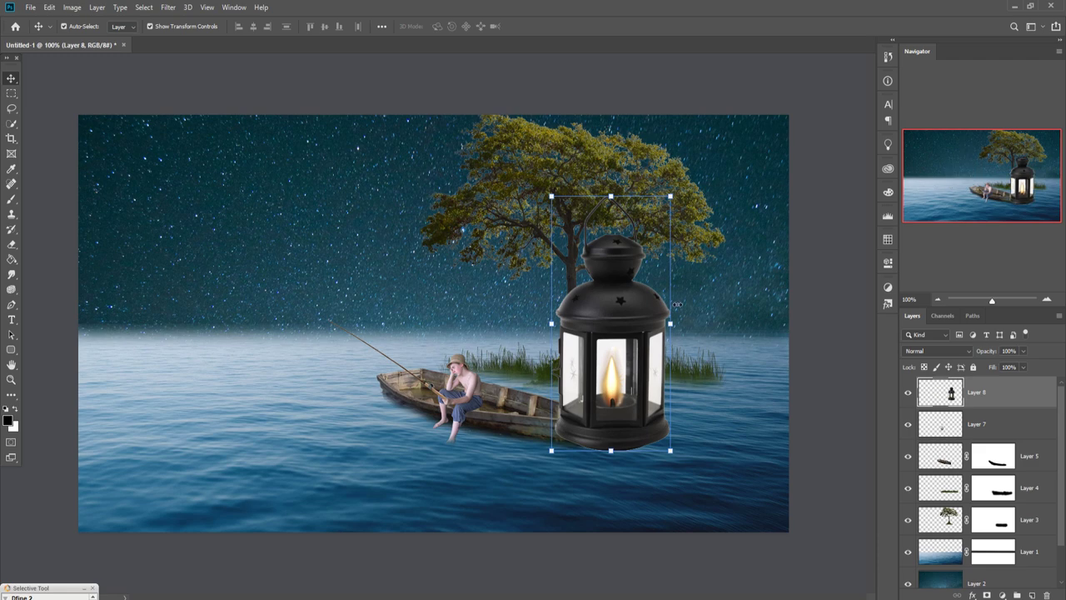
mouse_move(670, 198)
mouse_down()
mouse_move(581, 385)
mouse_move(630, 386)
mouse_move(608, 388)
mouse_move(606, 416)
mouse_up()
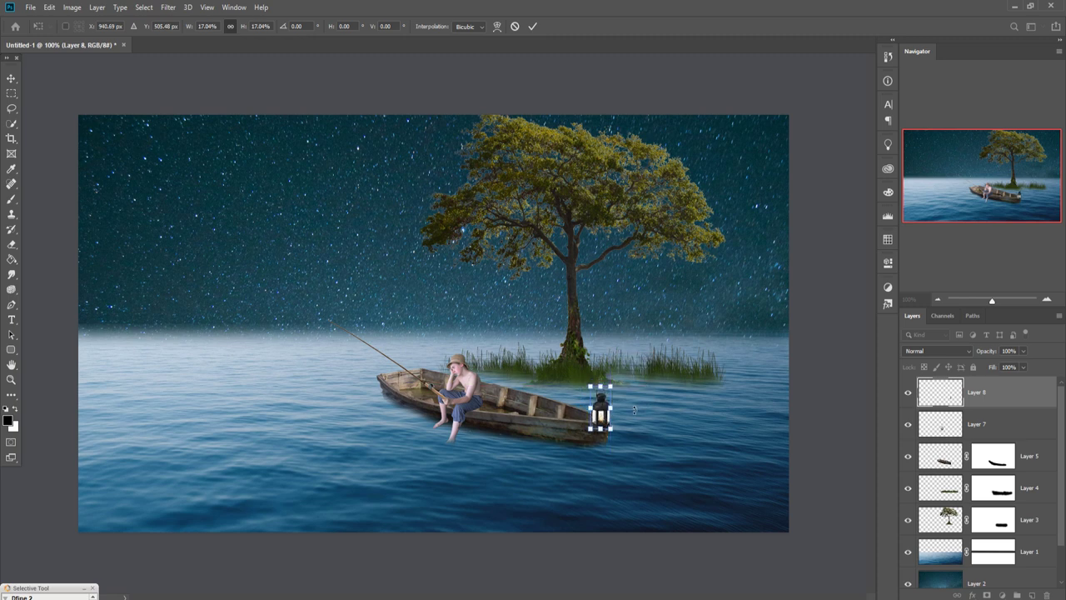
click(533, 26)
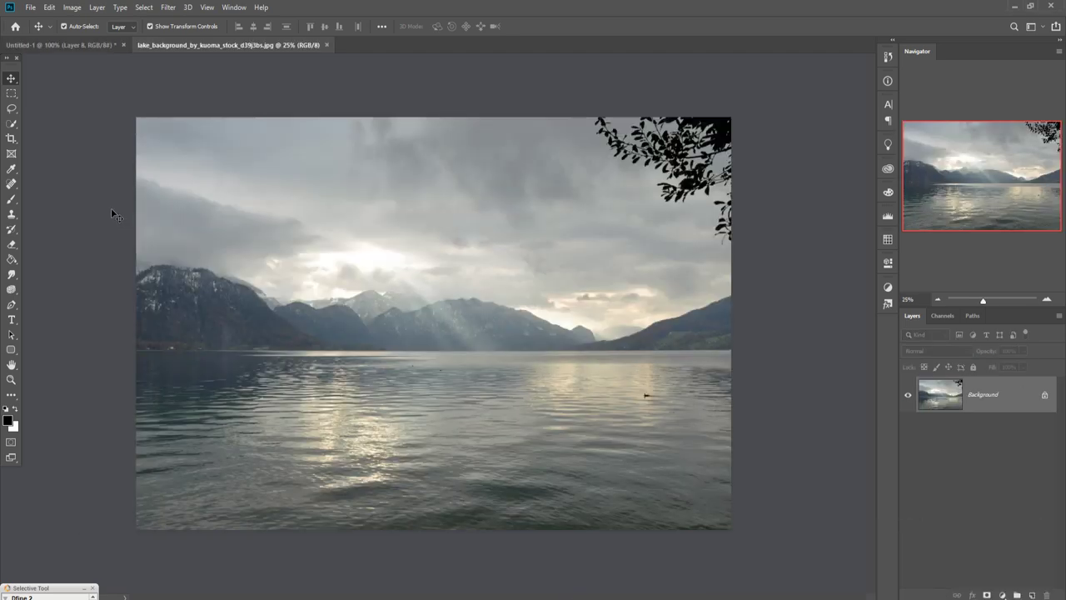
Quick-select the mountain range and a strip of lake water in the lake photo
click(11, 123)
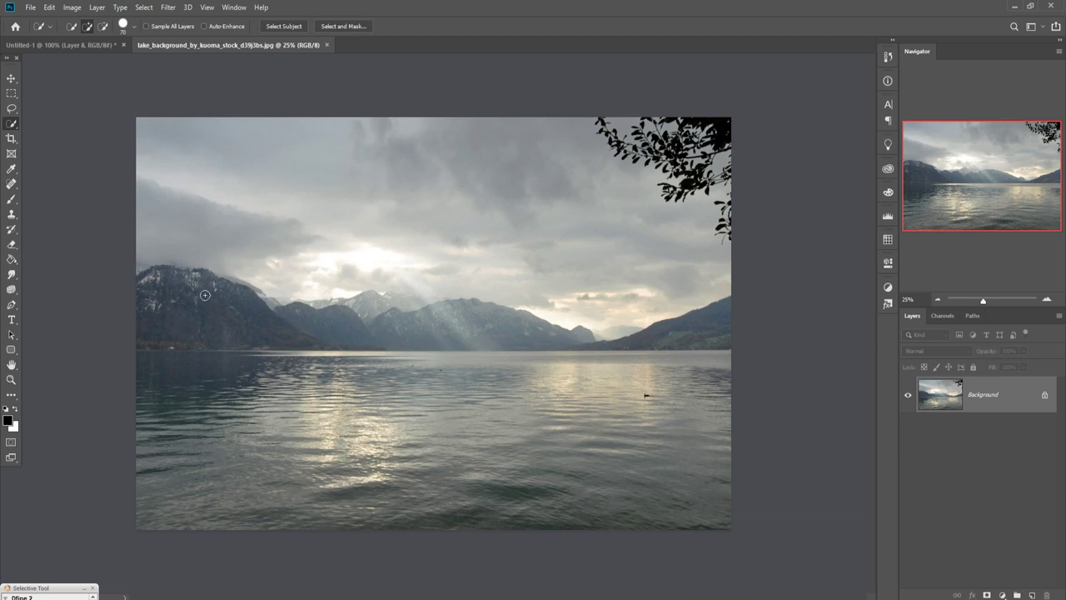
drag(205, 294, 460, 325)
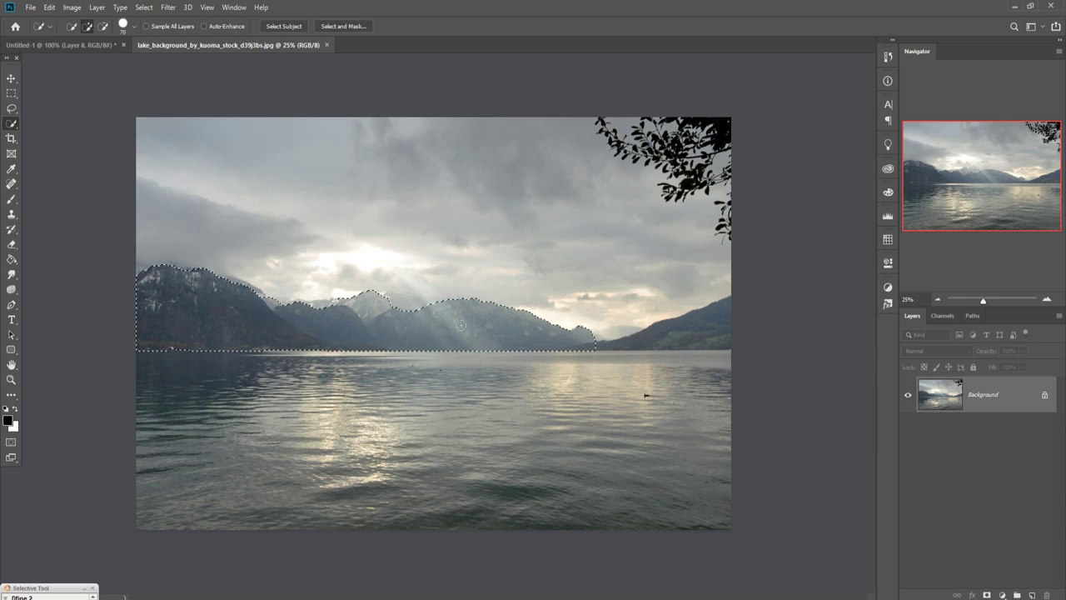
drag(607, 353, 717, 342)
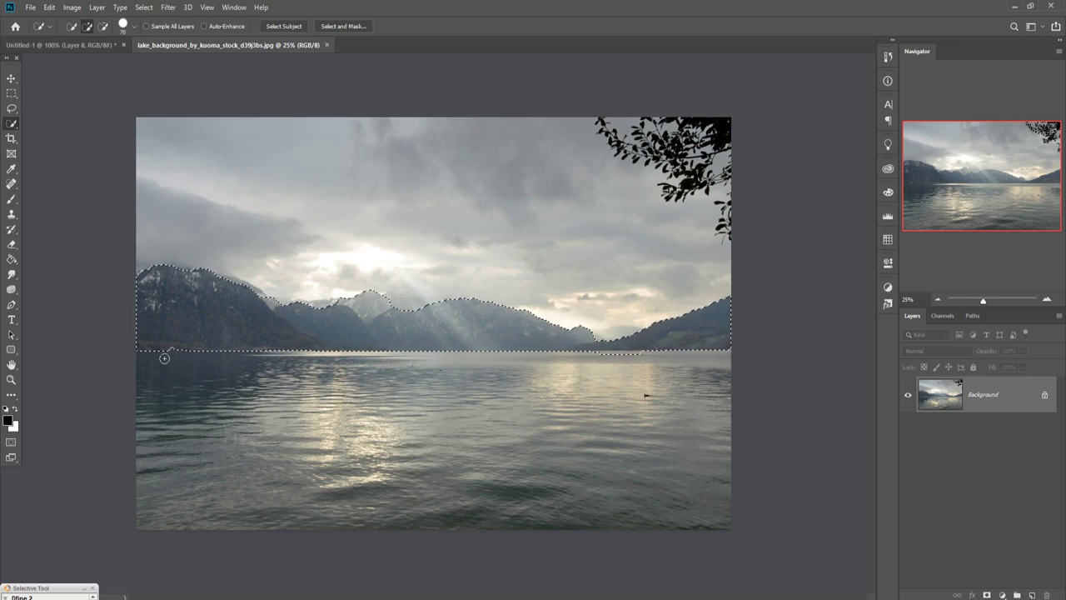
drag(162, 353, 680, 366)
Drag the selected mountains and lake into the night composite
key(v)
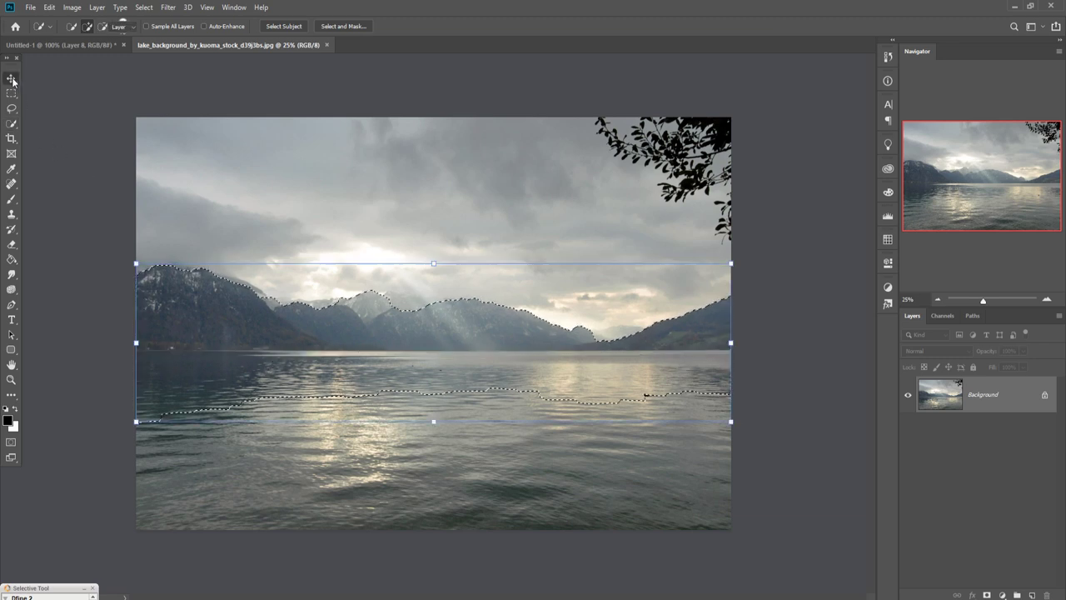
drag(184, 48, 184, 69)
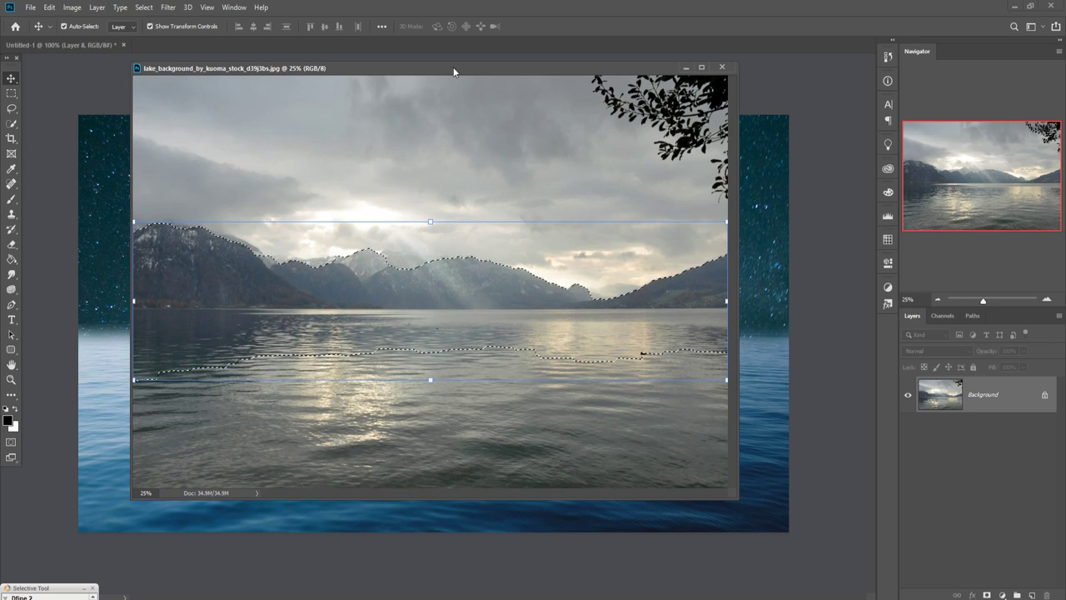
drag(453, 67, 822, 130)
drag(795, 388, 383, 279)
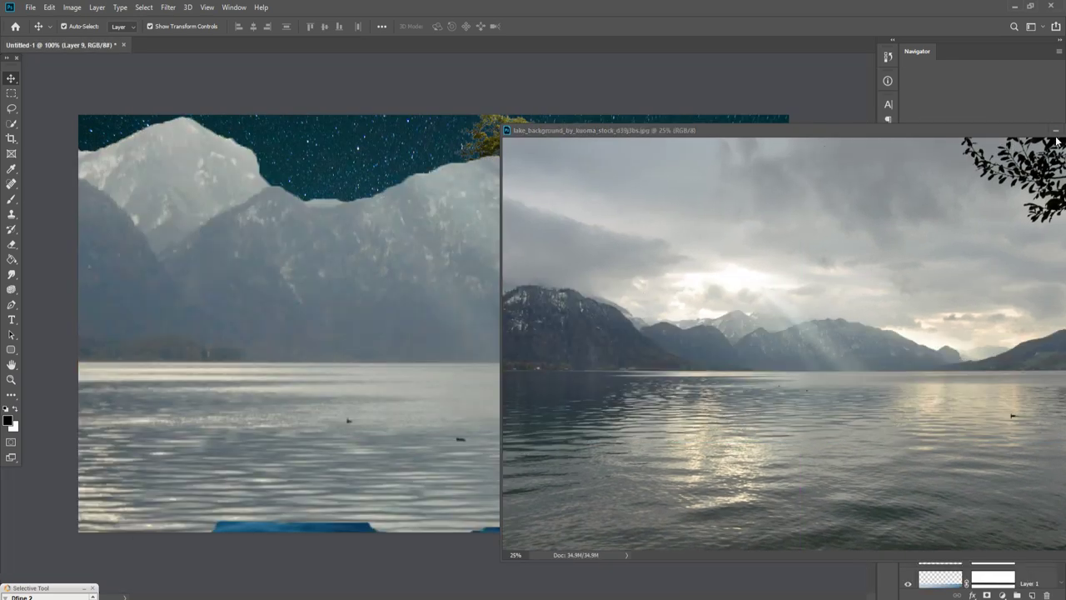
Shrink Layer 9 to a strip on the left horizon and stack it beneath Layer 1
click(1056, 132)
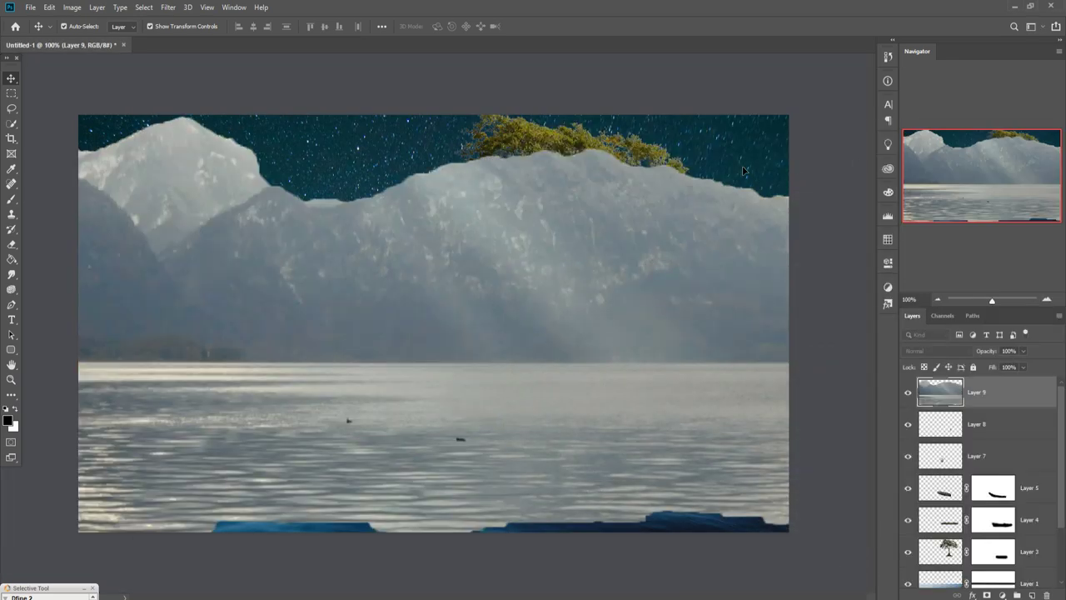
drag(413, 232, 525, 369)
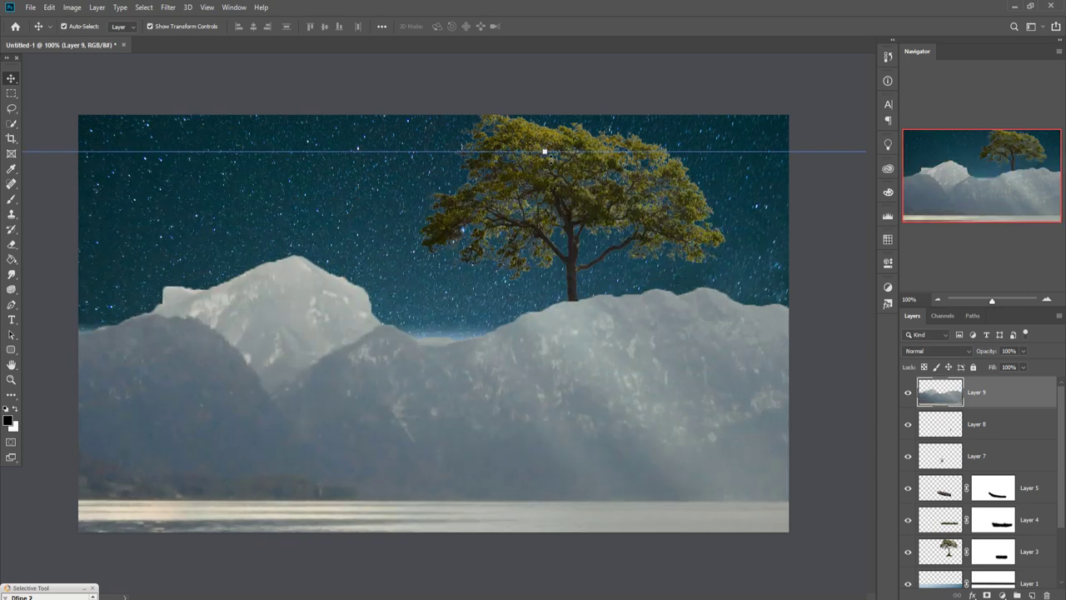
mouse_move(544, 152)
mouse_down()
mouse_move(497, 158)
mouse_move(514, 150)
mouse_move(487, 387)
mouse_move(223, 317)
mouse_up()
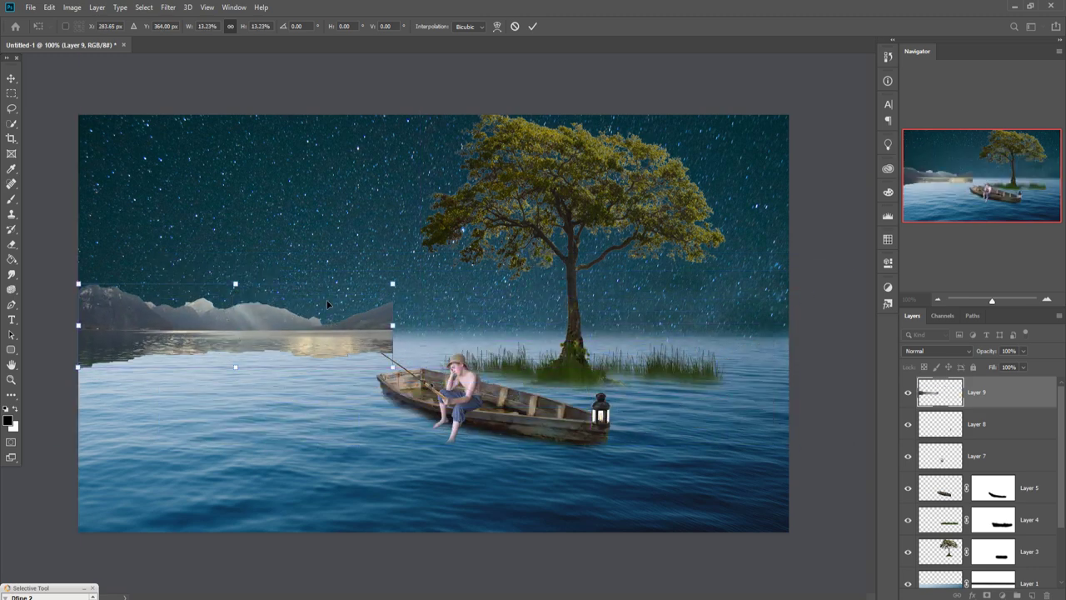
click(532, 26)
drag(990, 406, 1003, 537)
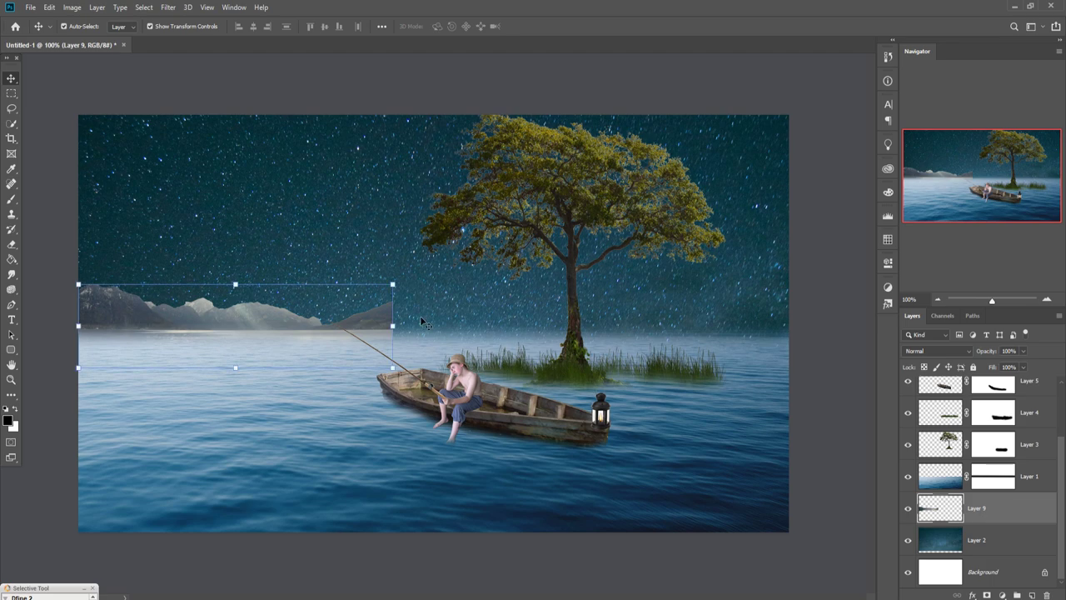
Duplicate the mountains layer, flip the copy horizontally and move it right toward the tree
right_click(996, 498)
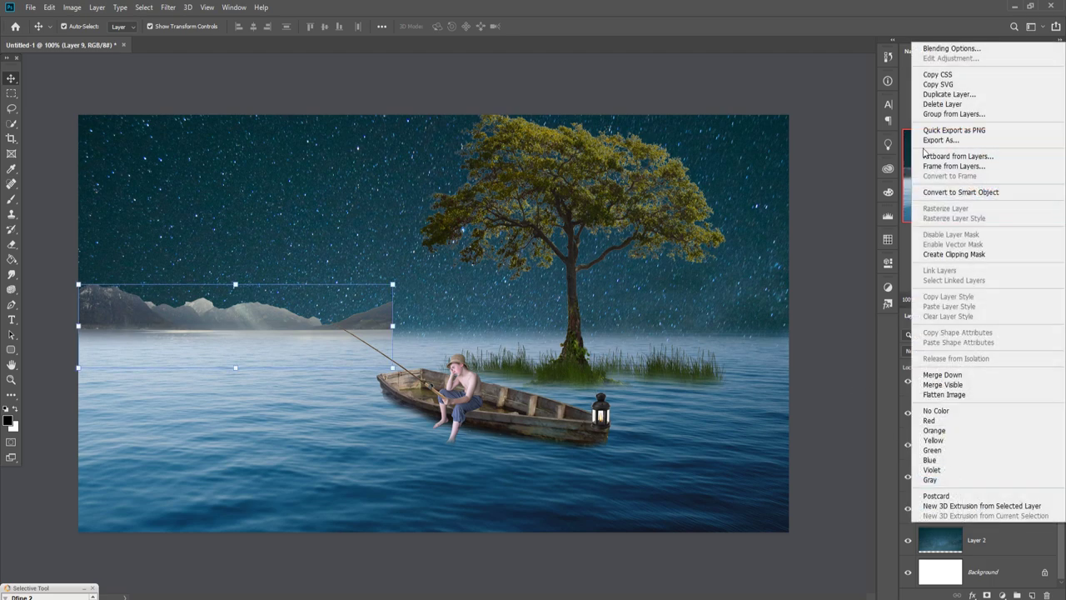
click(926, 97)
click(622, 171)
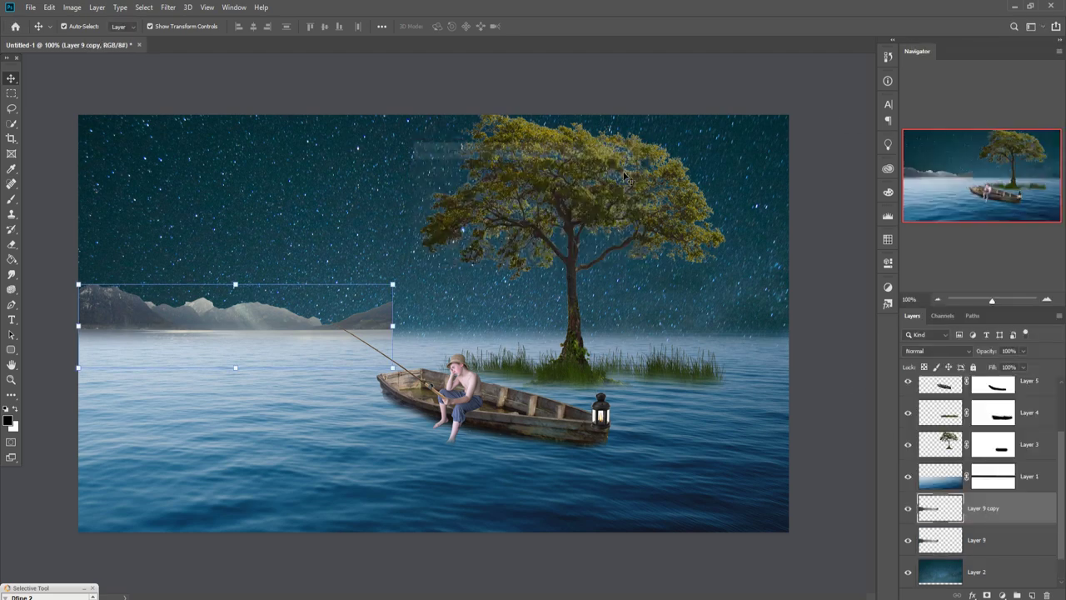
click(48, 8)
mouse_move(67, 272)
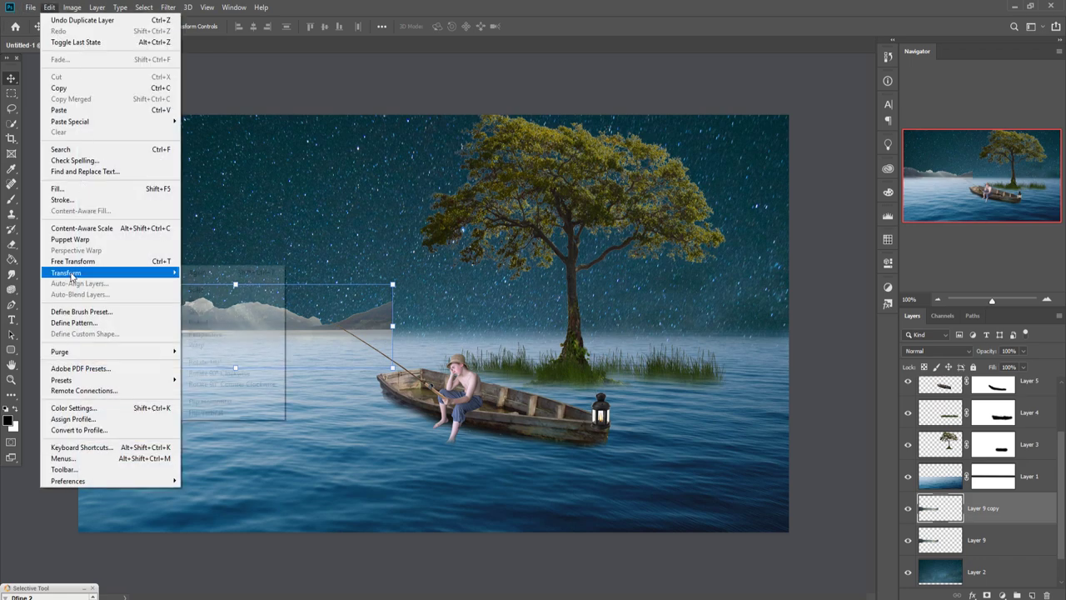
click(212, 402)
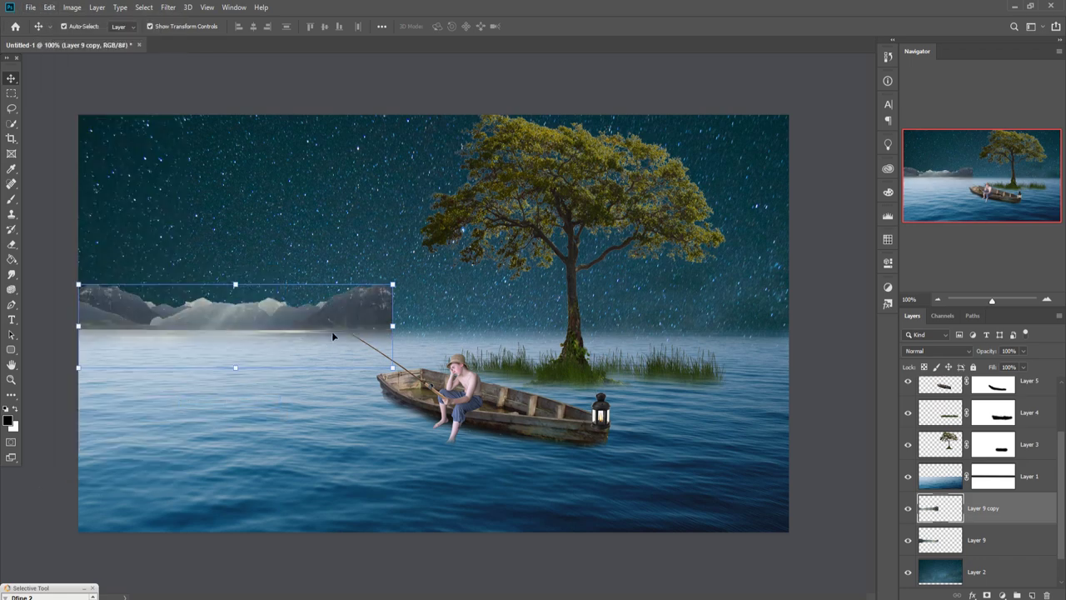
mouse_move(288, 316)
mouse_down()
mouse_move(534, 303)
mouse_move(536, 320)
mouse_up()
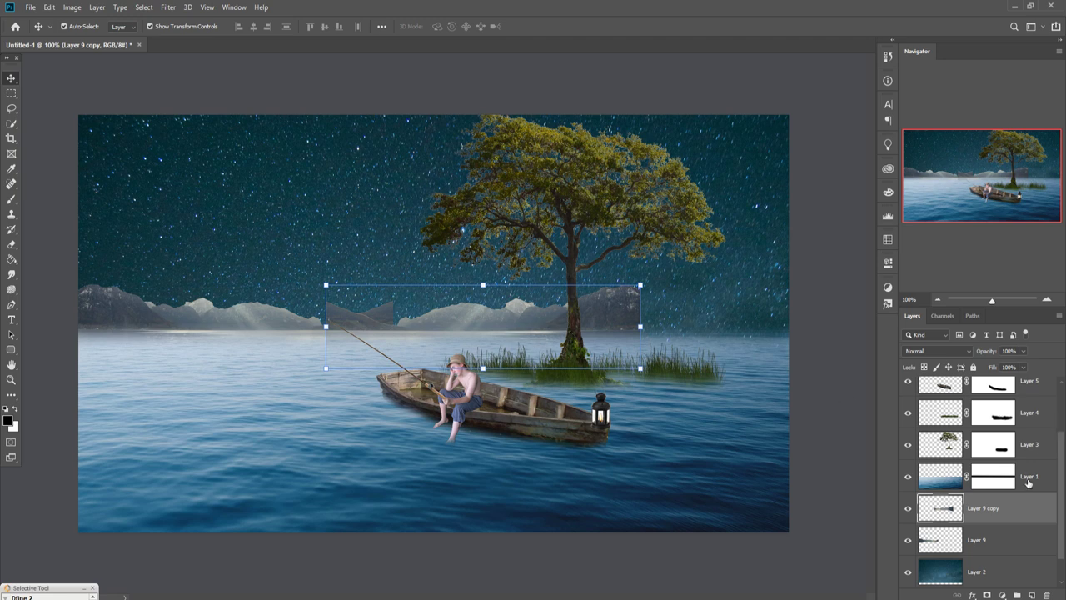
Add masks to Layer 9 copy and Layer 9, brushing out the grey edge and horizon seam
click(987, 594)
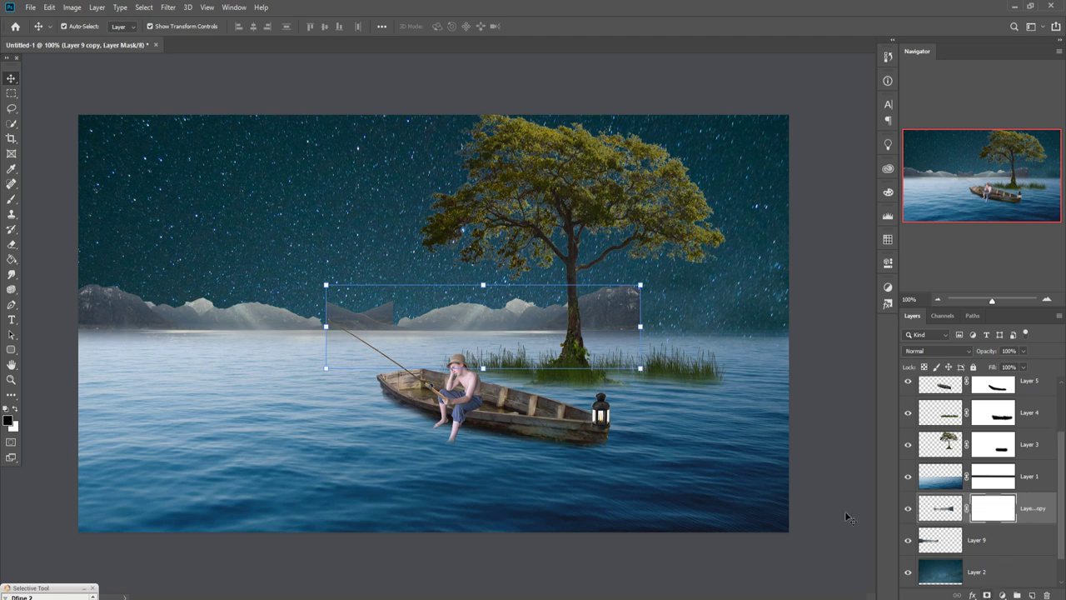
click(11, 199)
drag(345, 312, 326, 323)
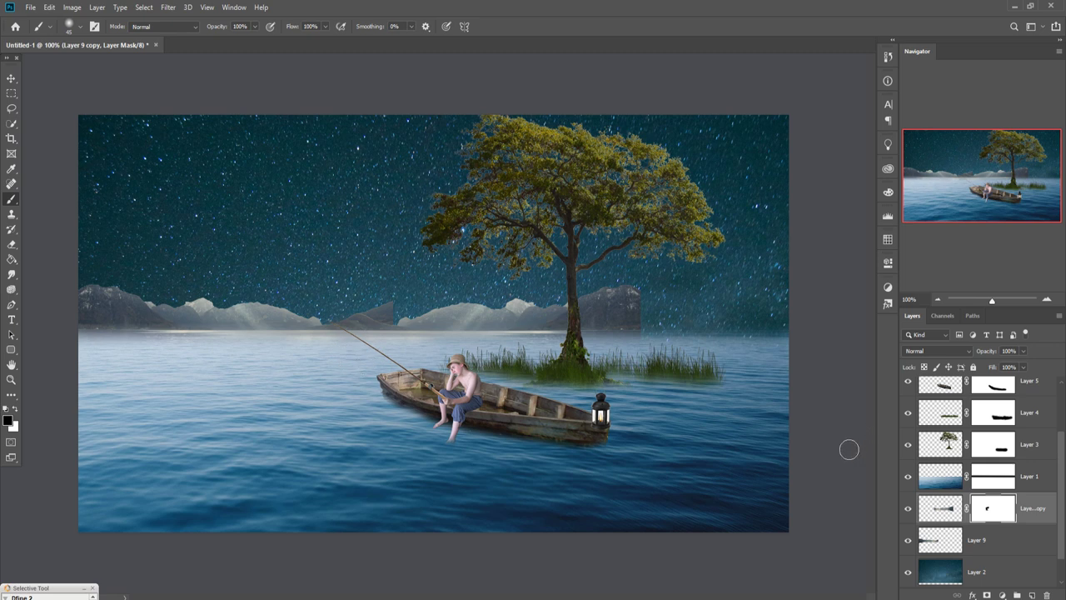
click(1003, 540)
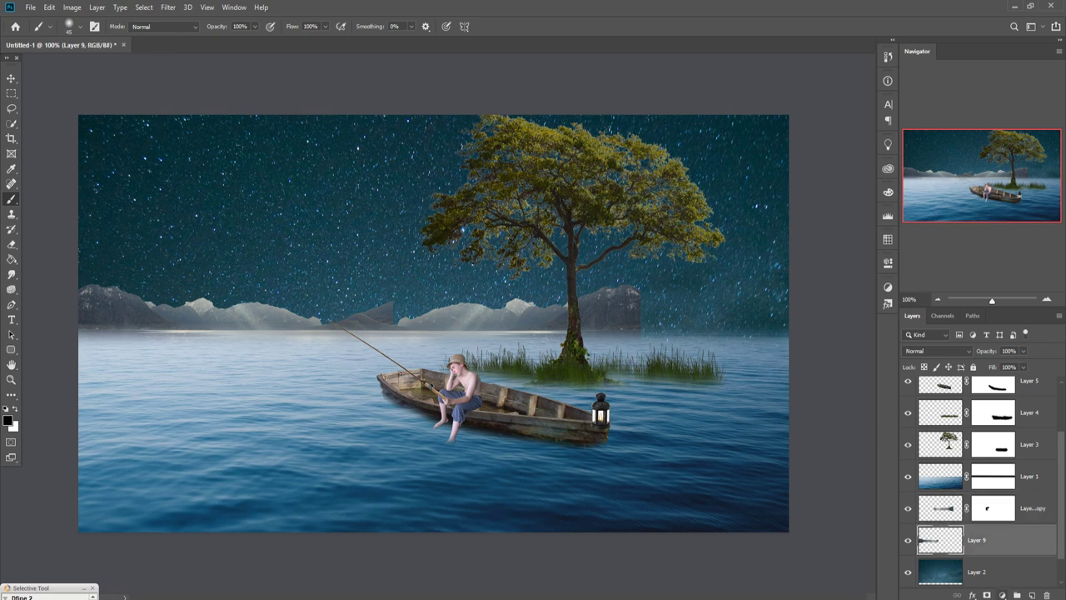
click(986, 594)
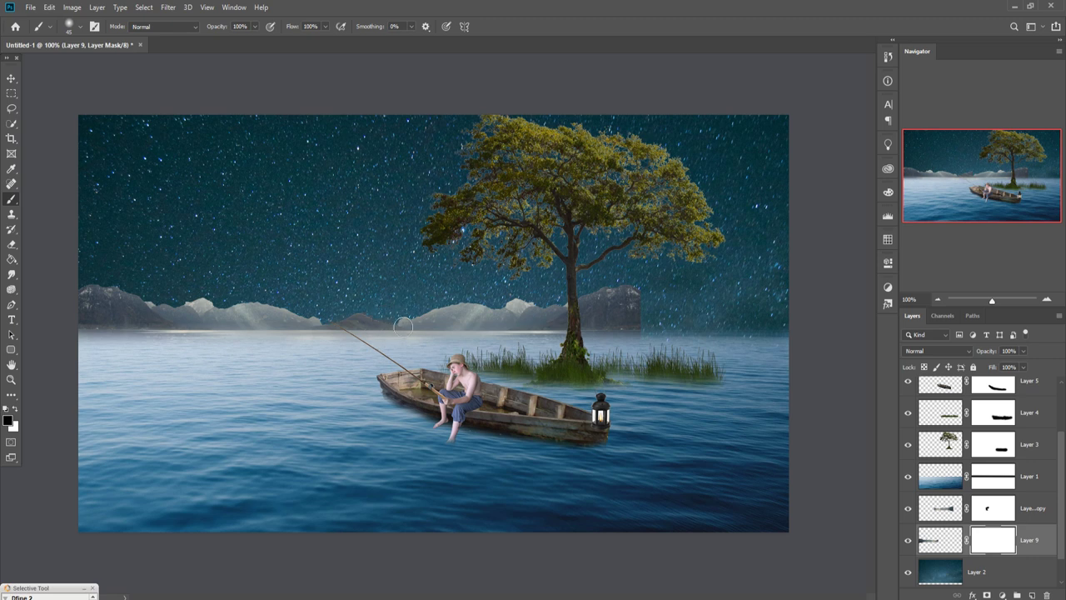
drag(391, 325, 340, 307)
Select the Layer 9 copy mountain strip and bring up its layer options
click(11, 79)
click(620, 315)
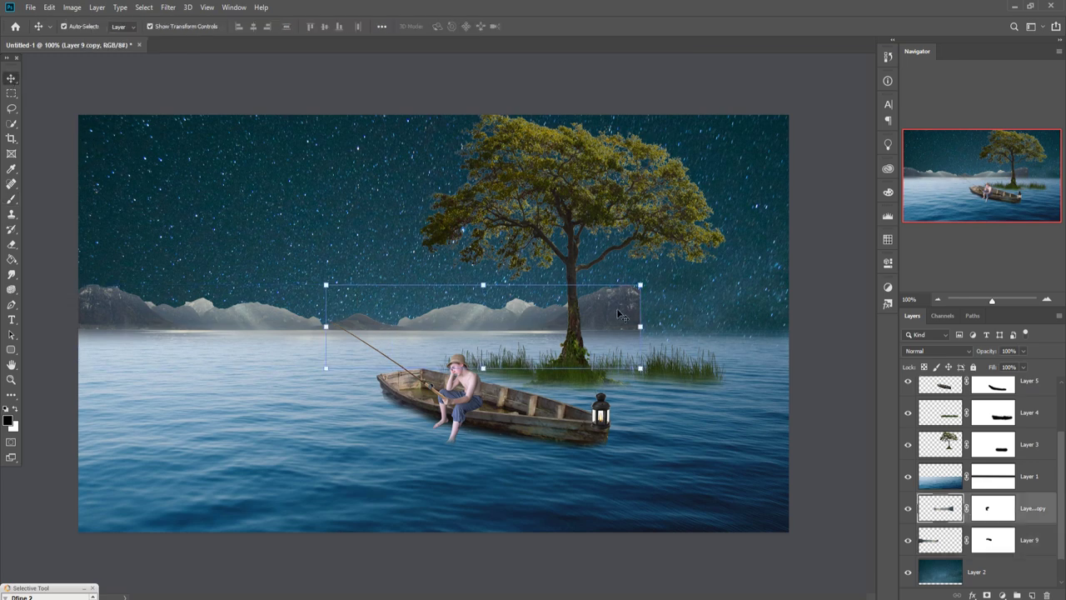
right_click(1032, 507)
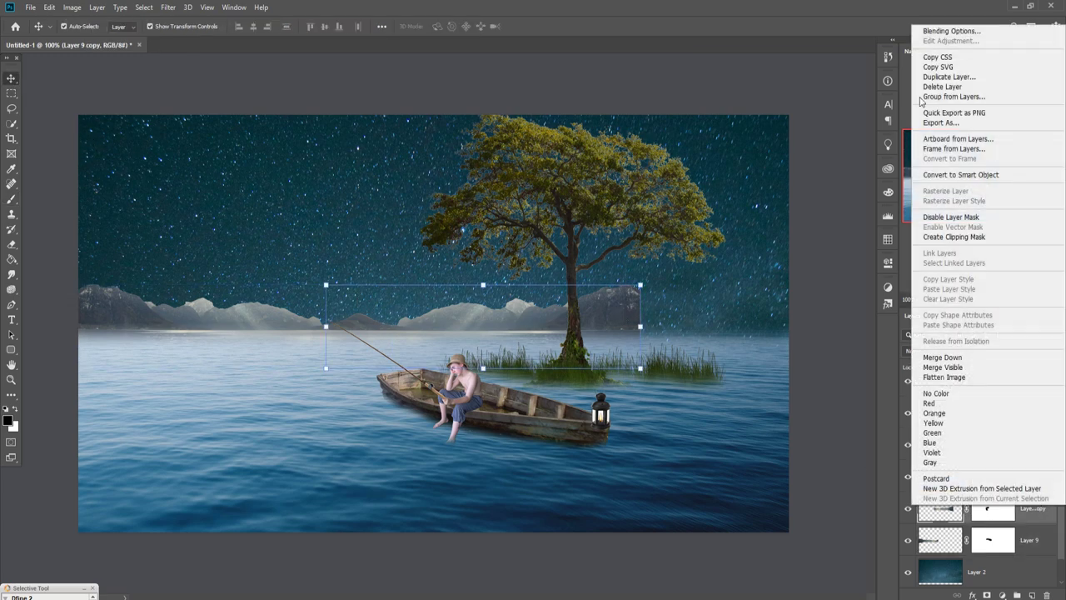
Duplicate the strip as Layer 9 copy 2, flip it horizontally and align it along the right horizon
click(949, 76)
click(627, 169)
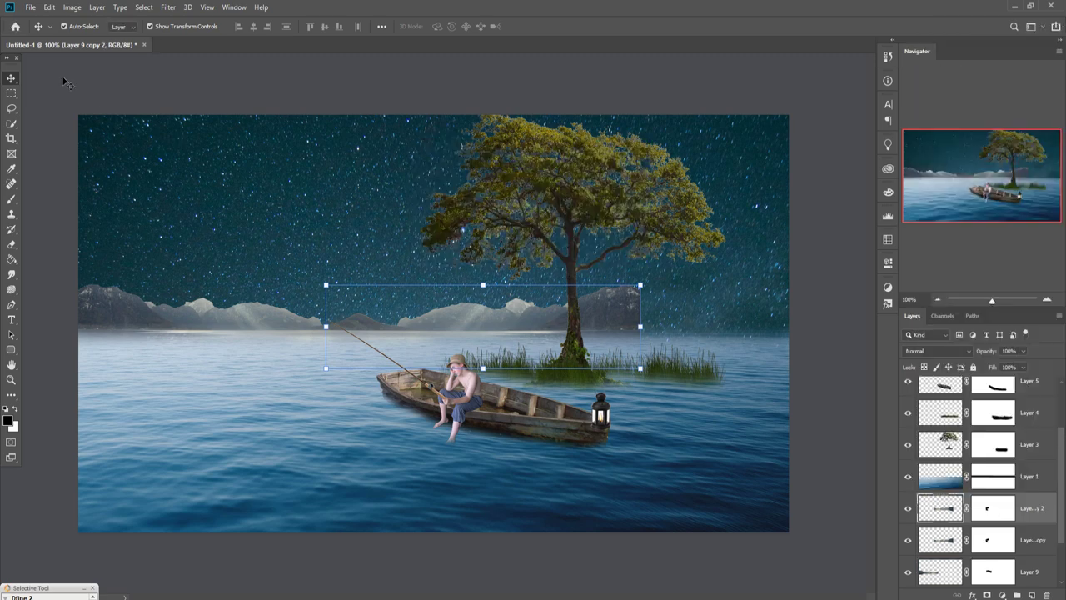
click(30, 7)
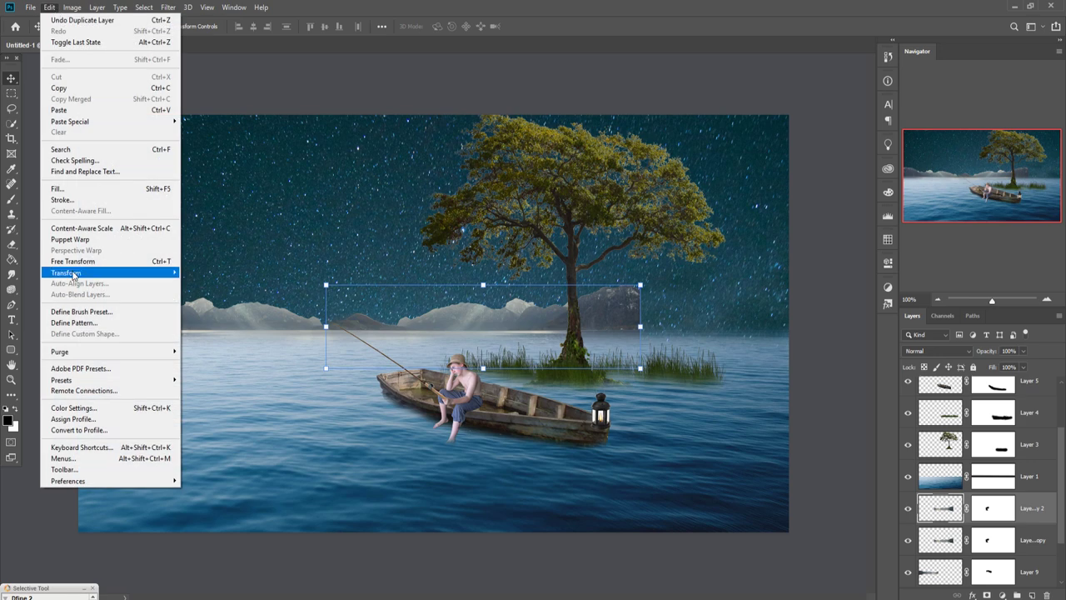
mouse_move(67, 272)
click(213, 406)
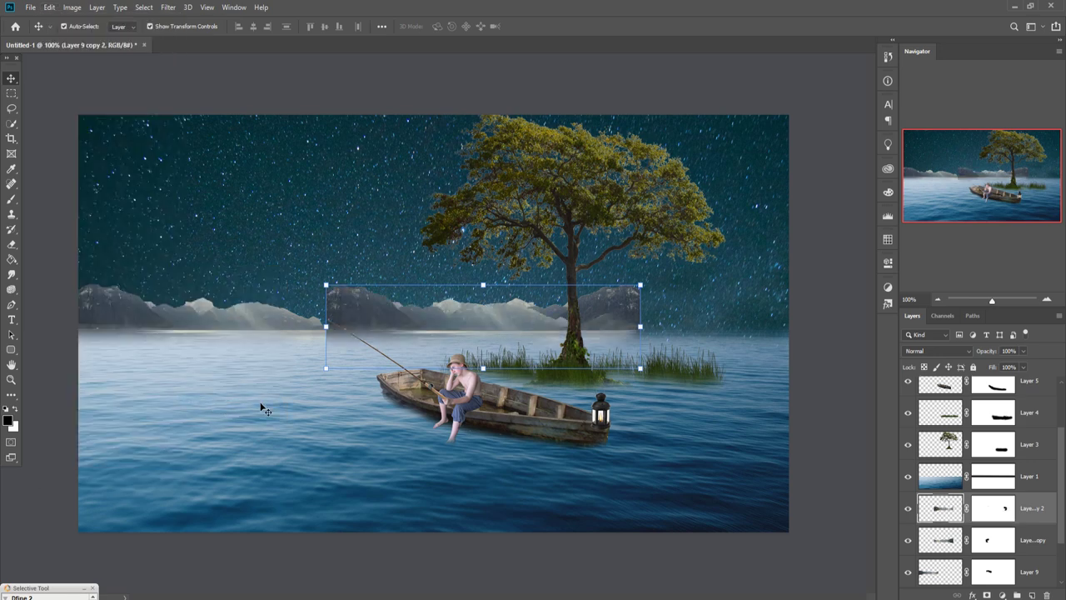
drag(416, 317, 686, 314)
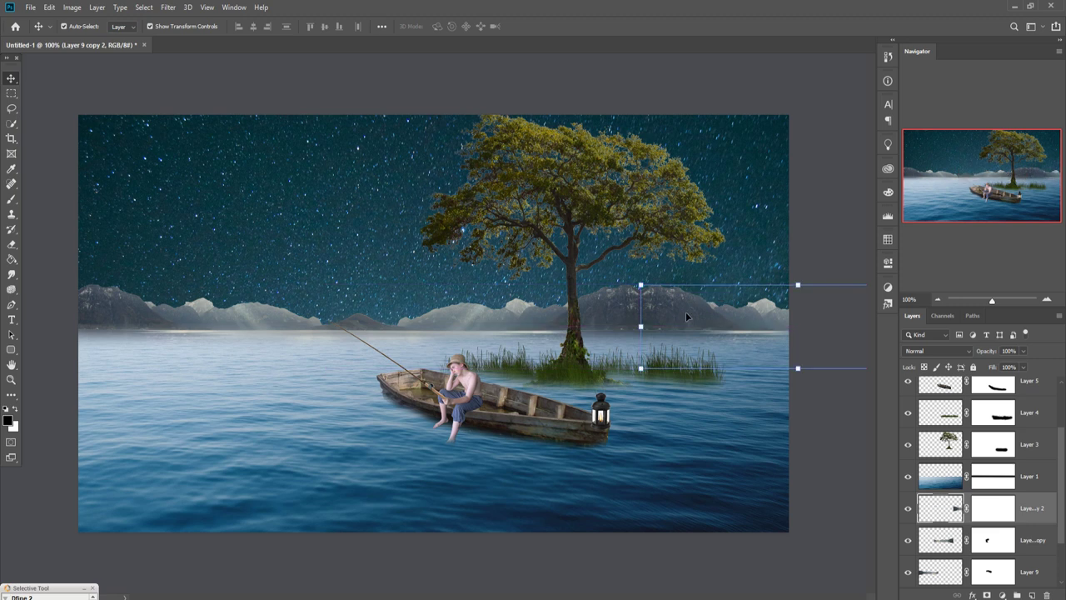
drag(686, 316, 658, 324)
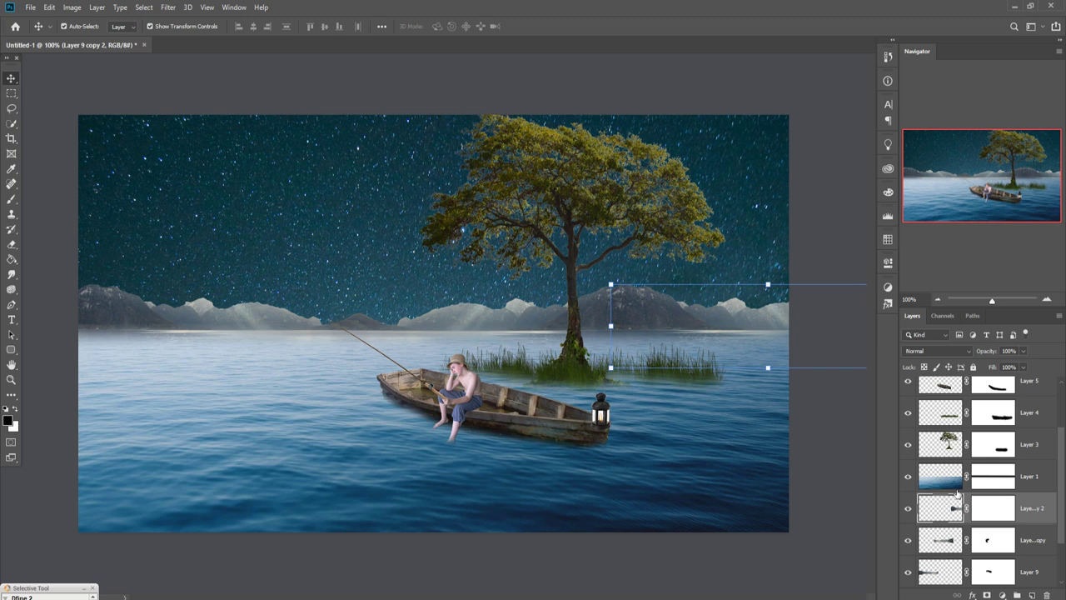
Paint out the seam on Layer 9 copy 2's mask, then also select Layer 9 copy and Layer 9
click(1002, 518)
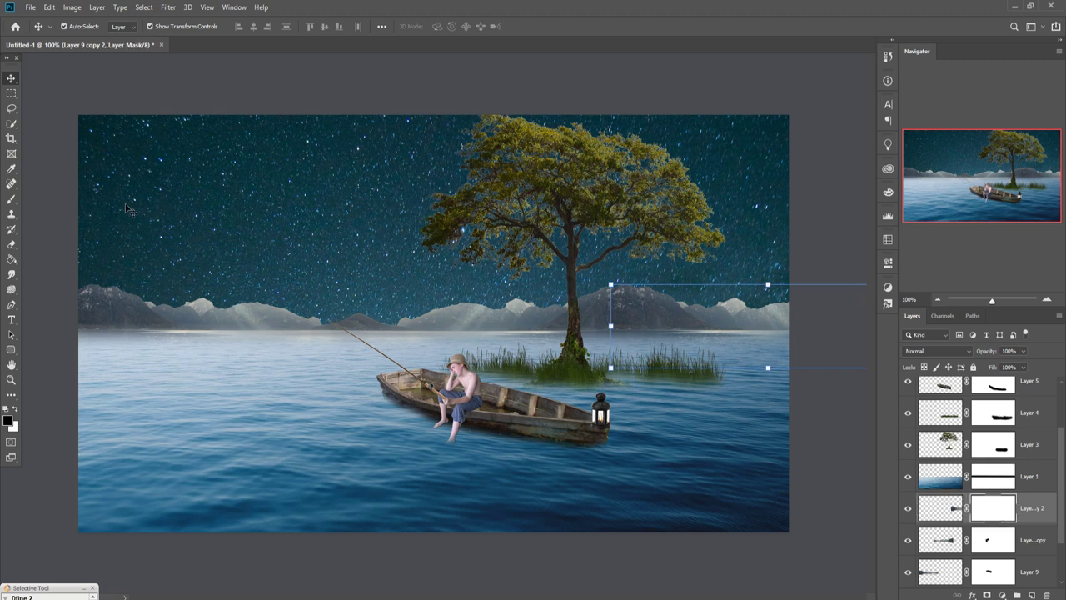
click(12, 199)
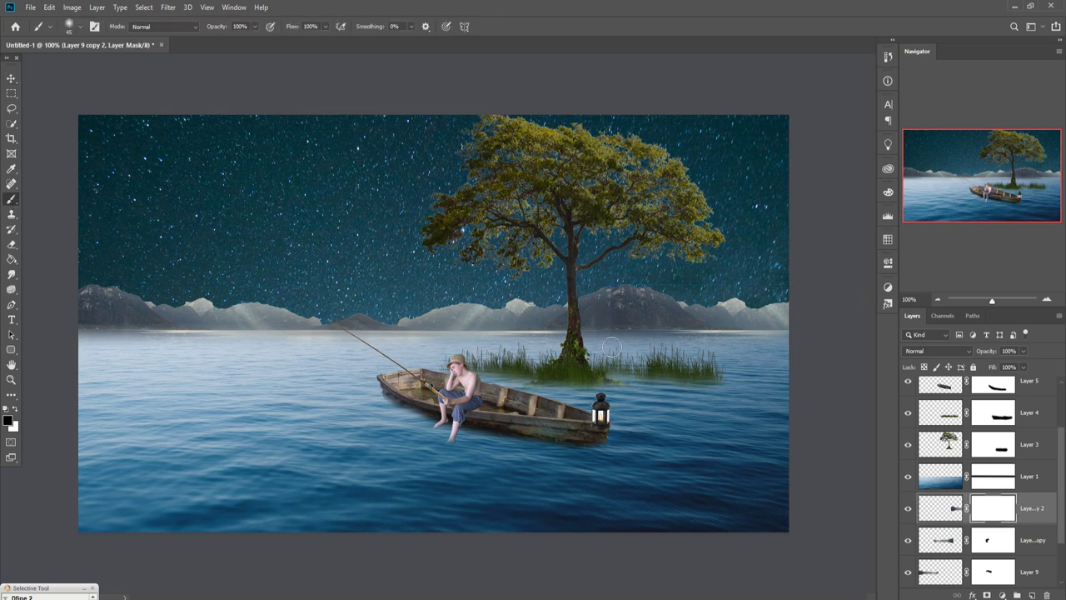
drag(616, 311, 621, 333)
click(11, 78)
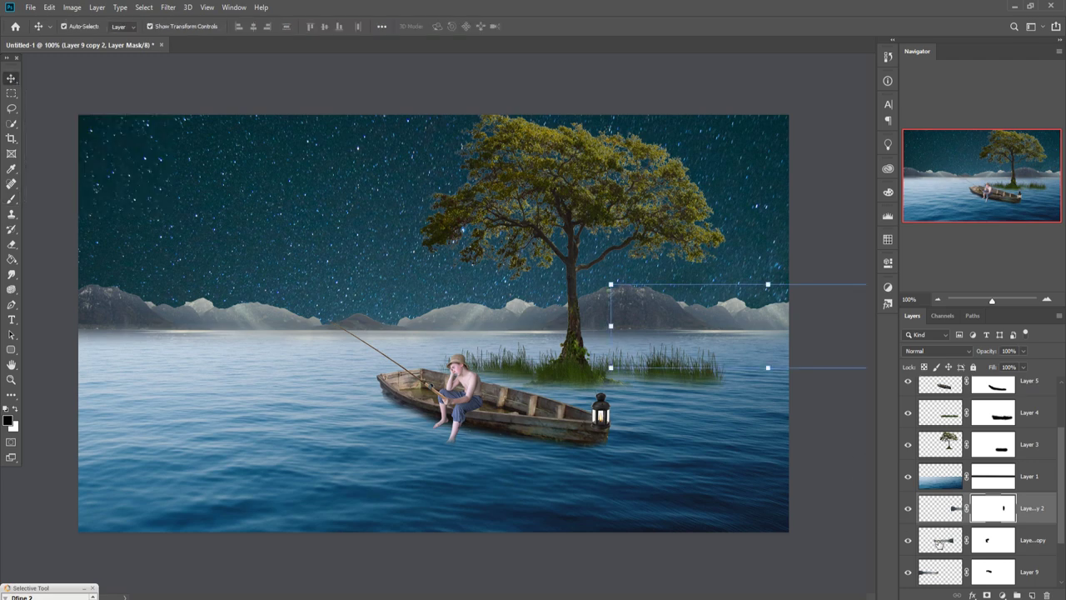
shift+click(1029, 571)
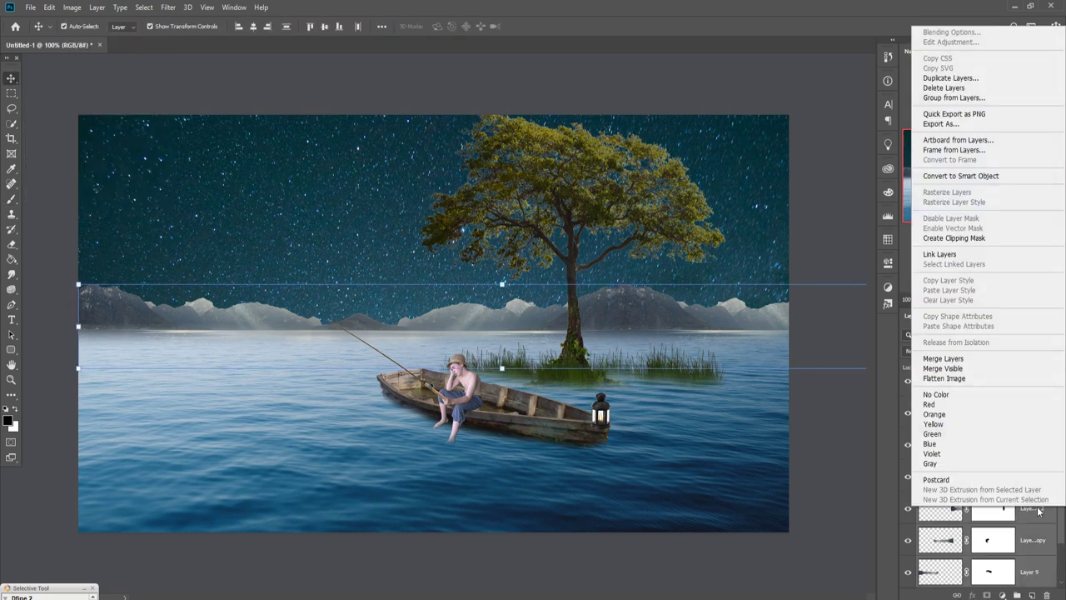
Merge the three mountain strips and apply Camera Raw Exposure -0.45, Temperature -12
right_click(1039, 511)
click(942, 358)
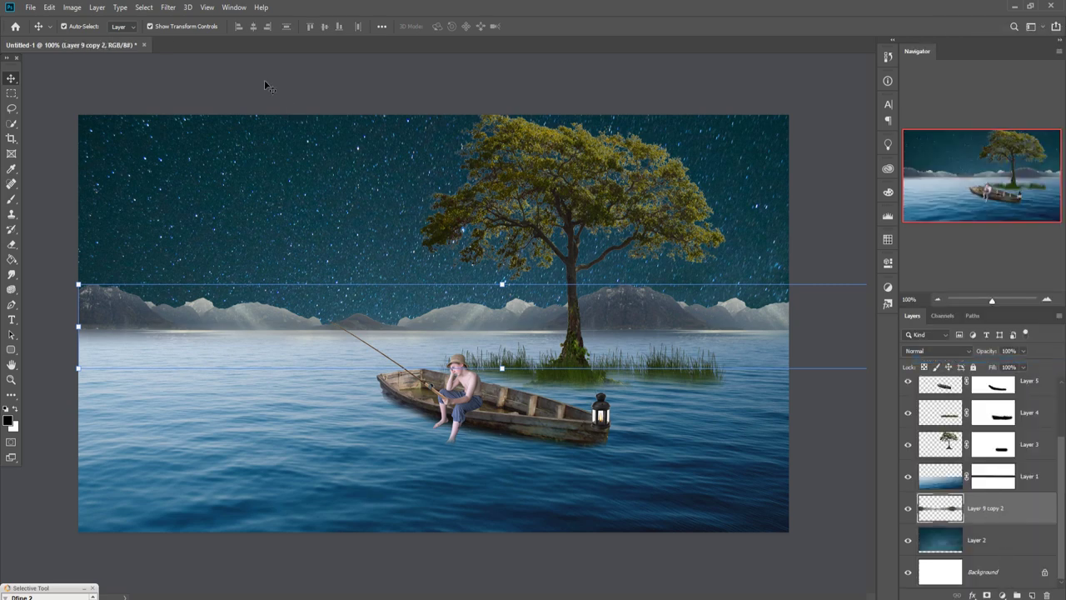
click(168, 8)
click(182, 89)
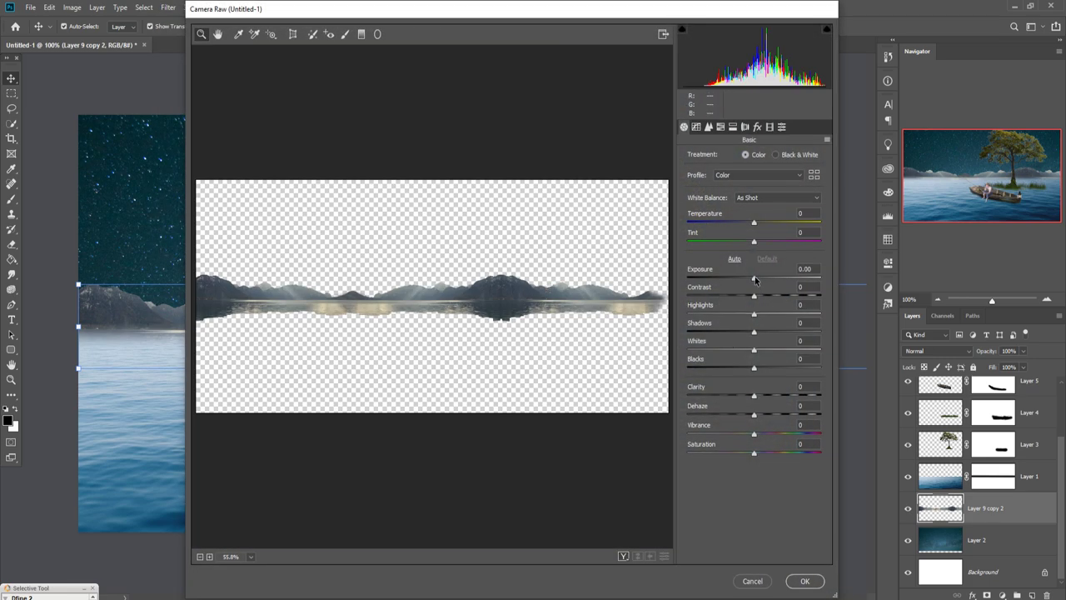
drag(755, 280, 751, 280)
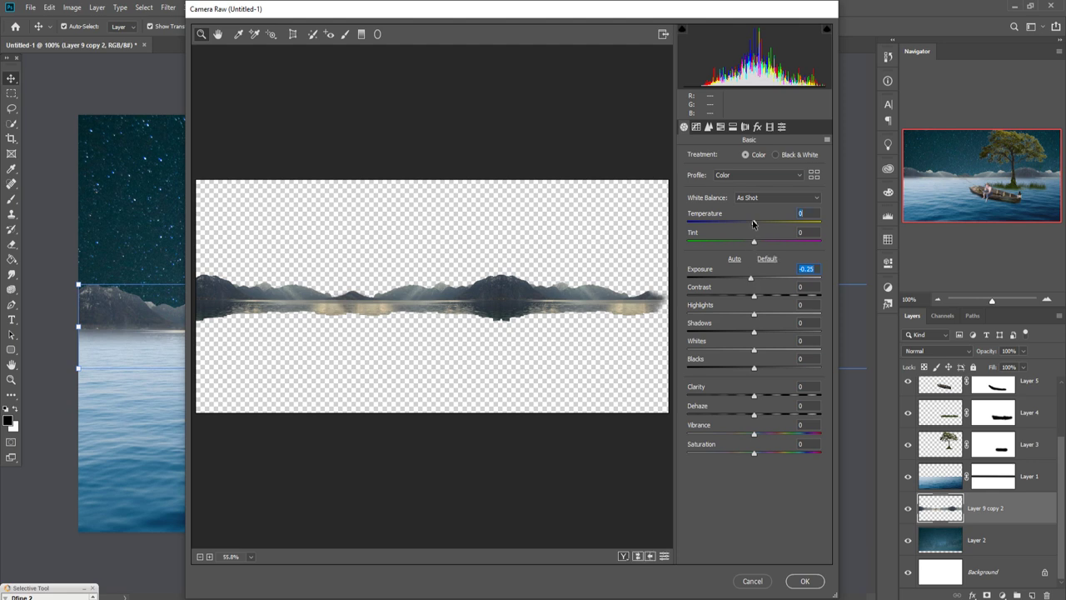
drag(753, 223, 746, 226)
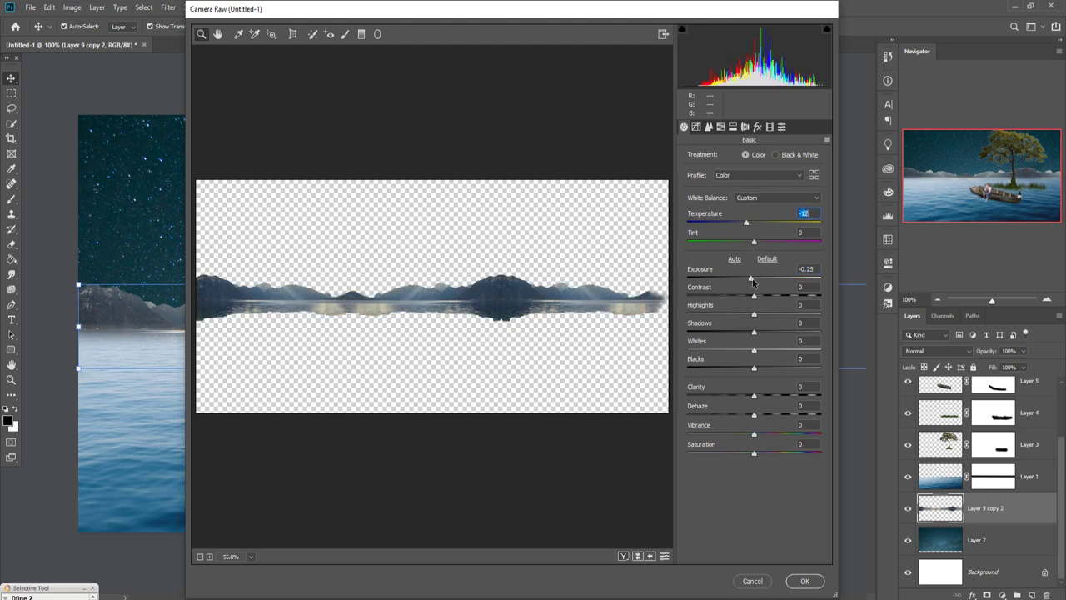
drag(753, 282, 748, 282)
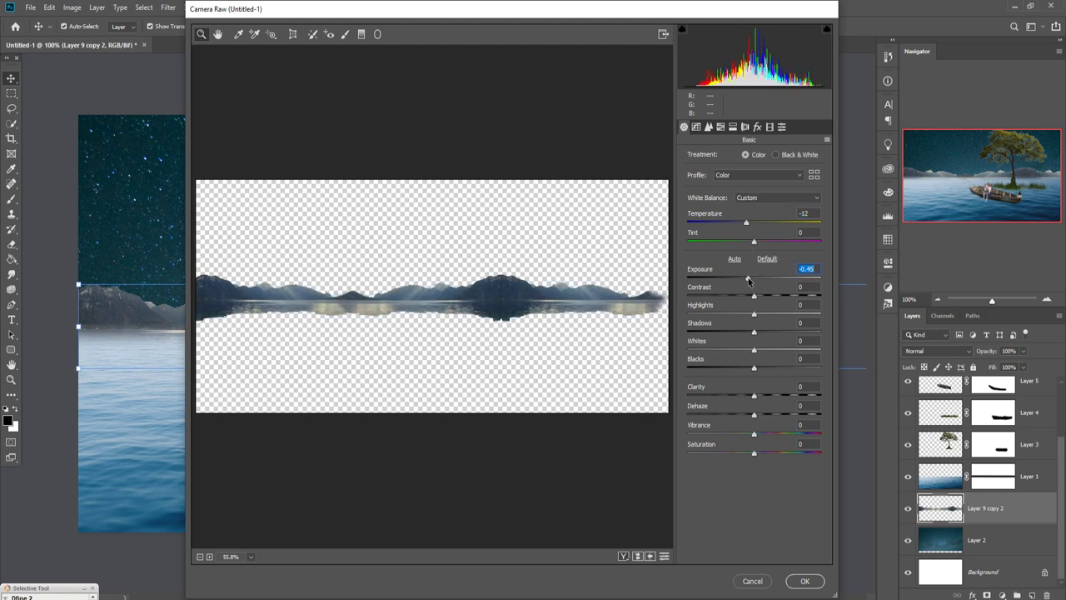
click(808, 580)
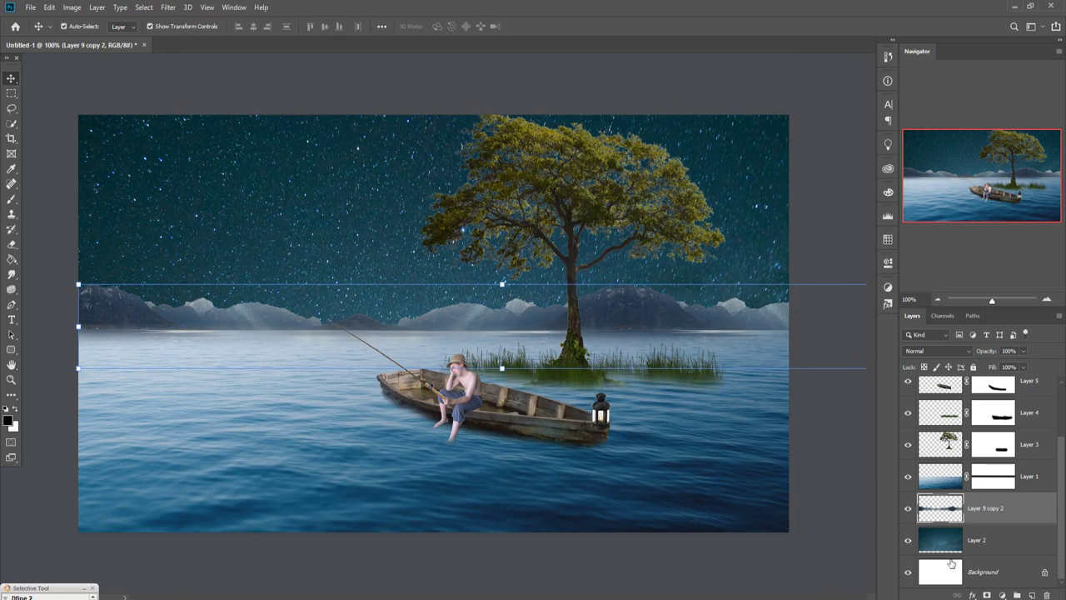
Darken sea Layer 1 in Camera Raw: Exposure -0.30, Highlights -44, Whites -24
click(942, 491)
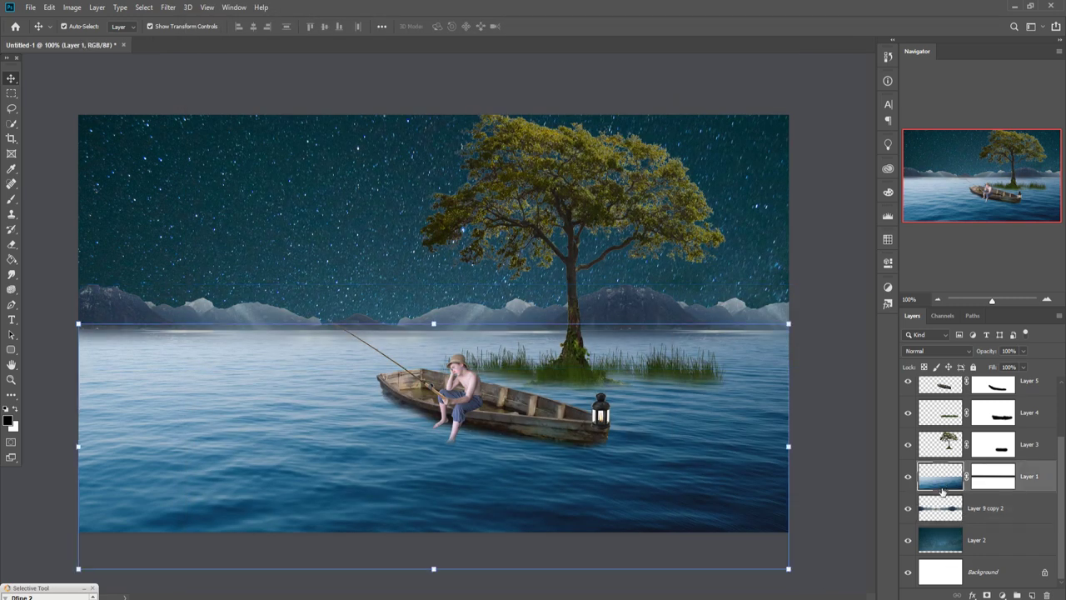
click(167, 8)
click(191, 78)
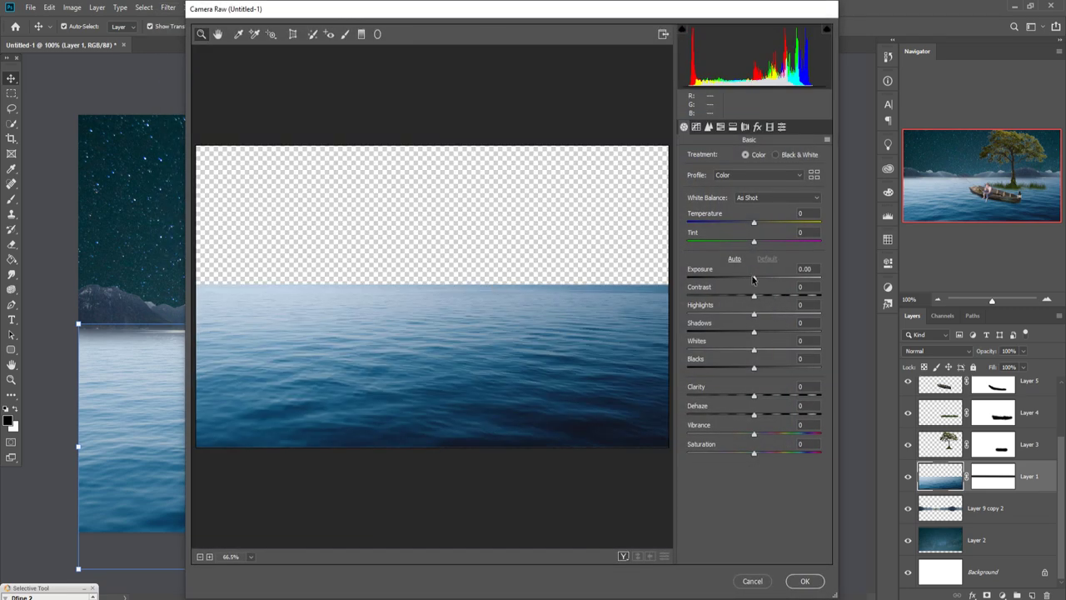
drag(754, 277, 750, 277)
drag(753, 314, 724, 316)
drag(754, 350, 714, 351)
click(805, 580)
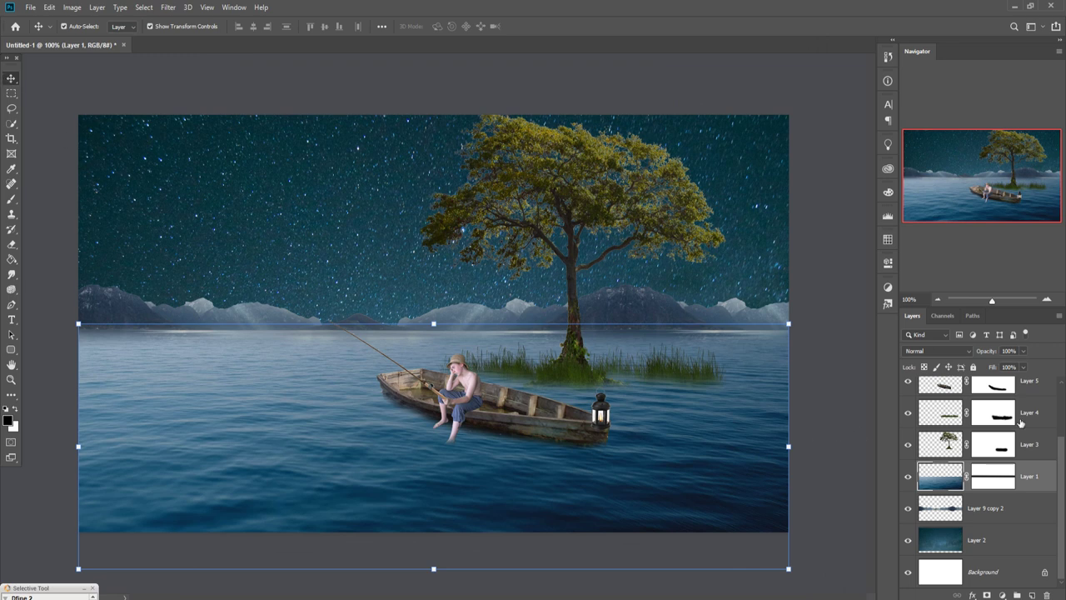
Select boat Layer 5 with Layers 8 and 7 and shift them left together
click(1039, 389)
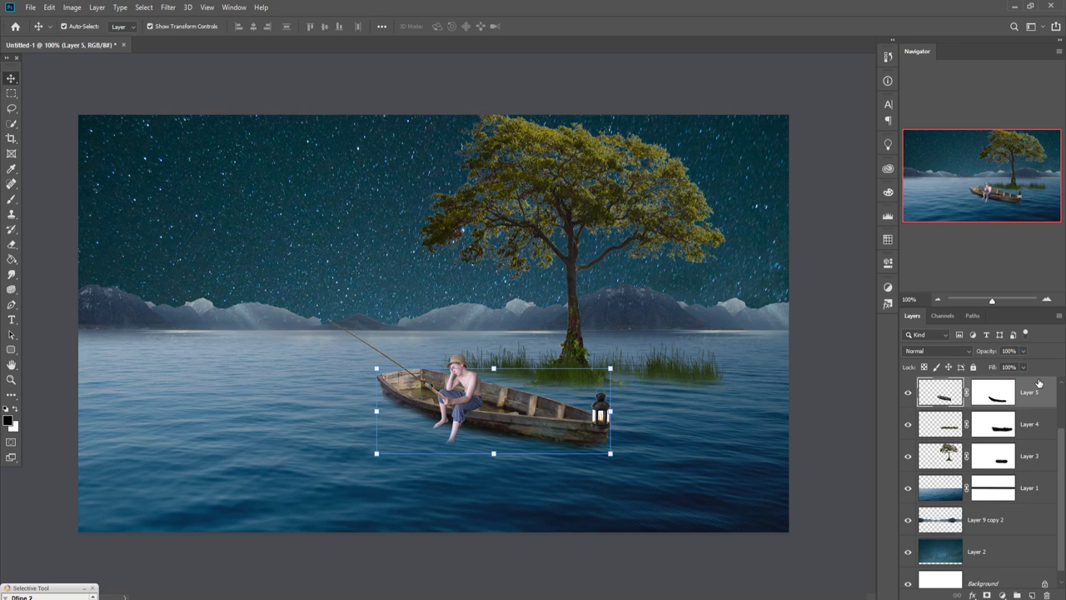
scroll(1032, 443, up, 2)
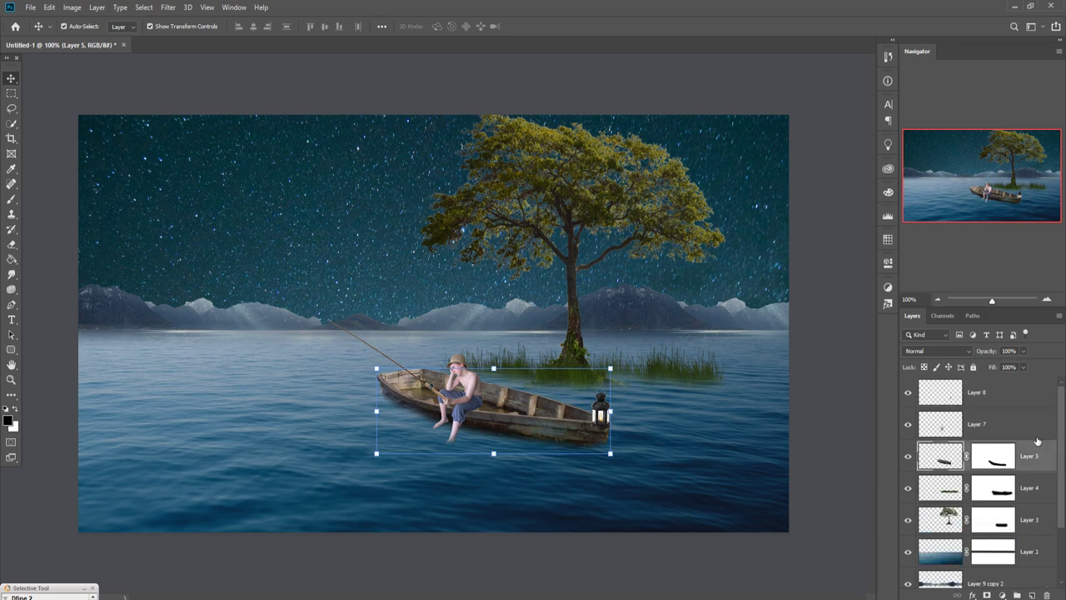
click(1025, 397)
shift+click(1041, 419)
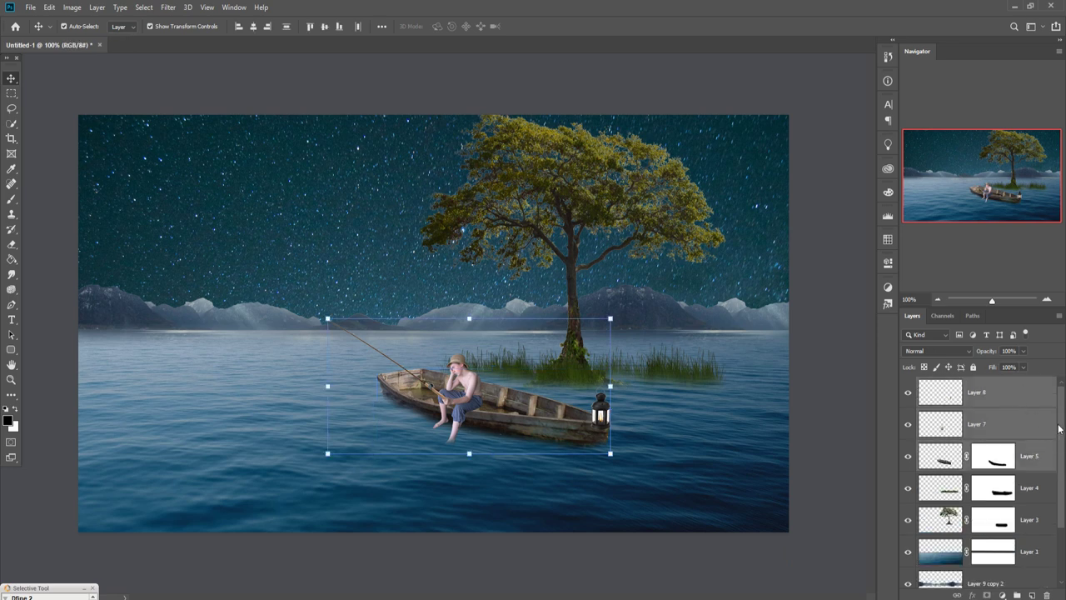
drag(572, 433, 527, 432)
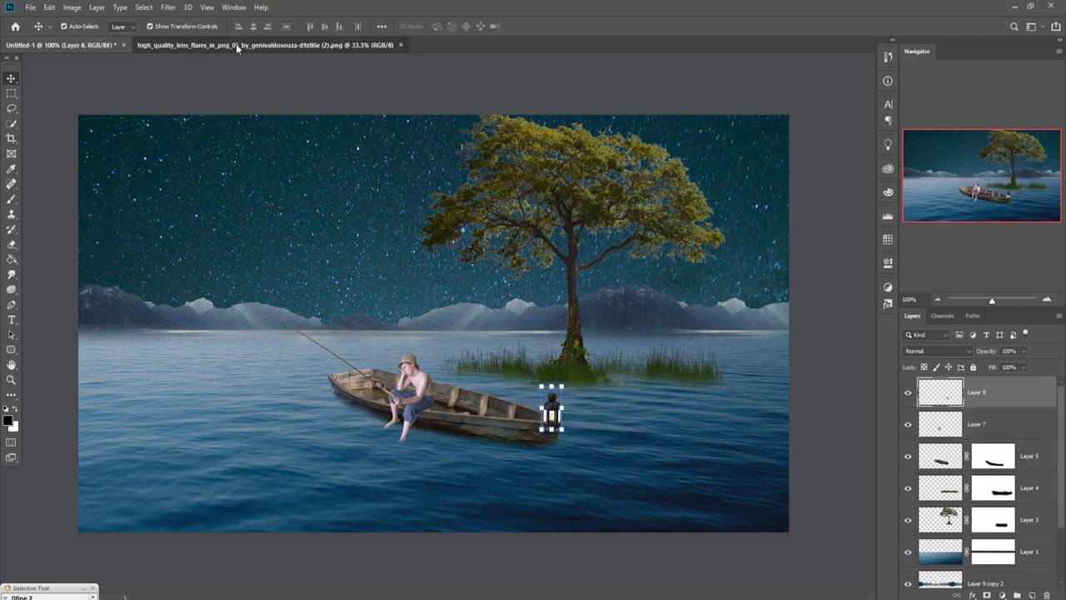
Bring the lens-flare image into the composite, scaled to about half size near the lantern
click(238, 45)
mouse_move(238, 45)
mouse_down()
mouse_move(683, 142)
mouse_move(782, 152)
mouse_up()
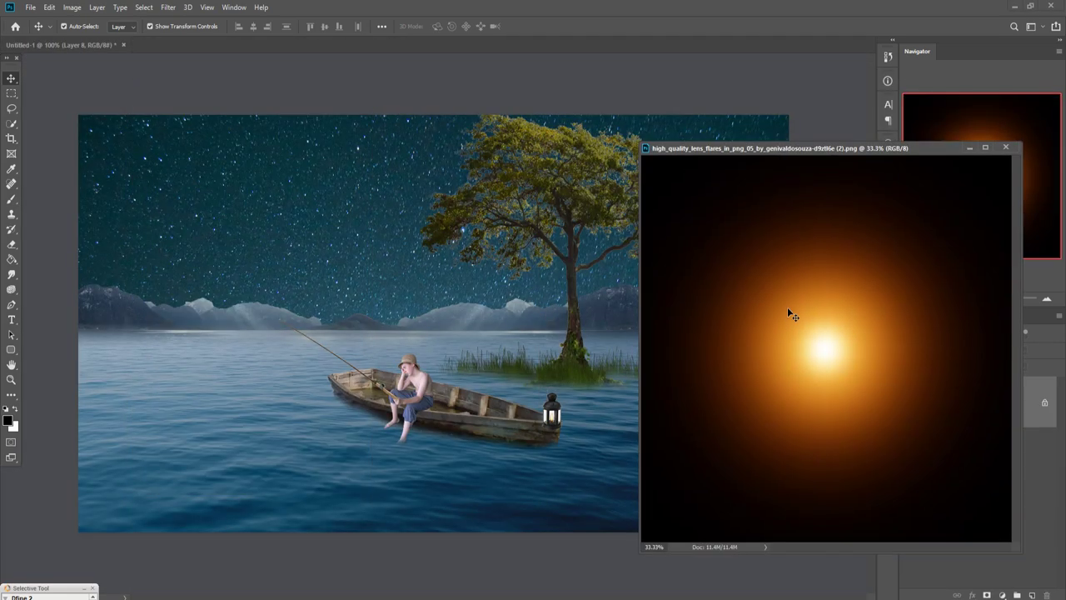
mouse_move(787, 306)
mouse_down()
mouse_move(524, 365)
mouse_move(625, 381)
mouse_up()
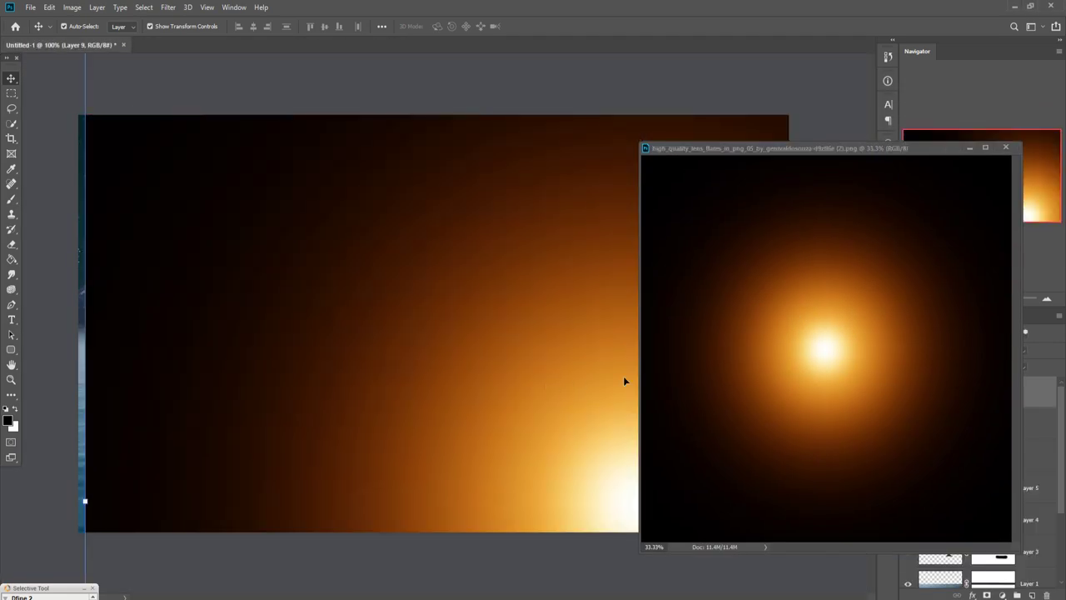
click(969, 150)
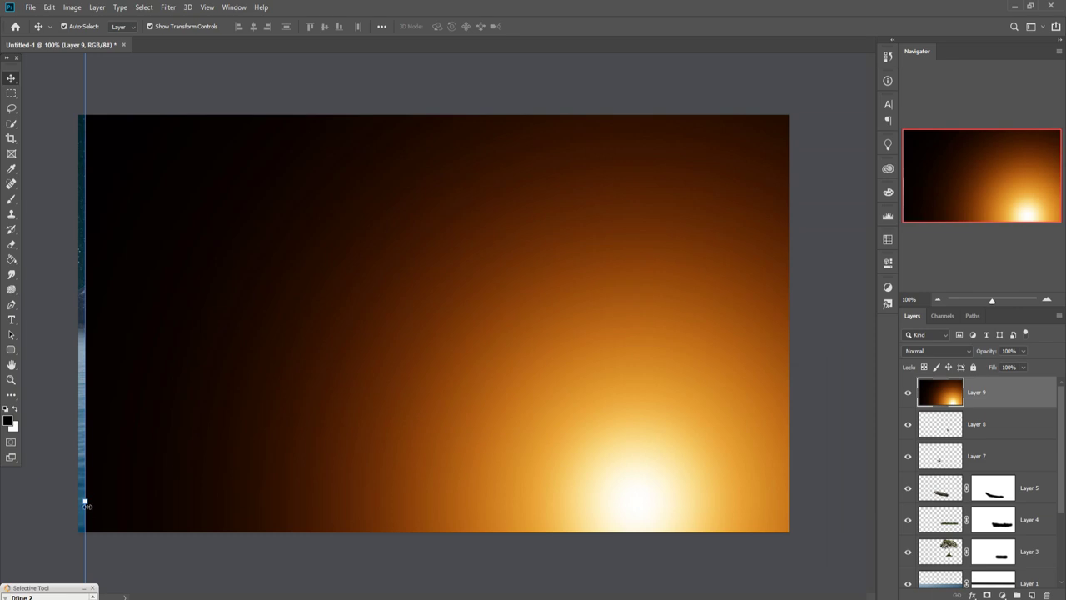
key(ctrl+t)
mouse_move(86, 505)
mouse_down()
mouse_move(197, 372)
mouse_move(574, 436)
mouse_up()
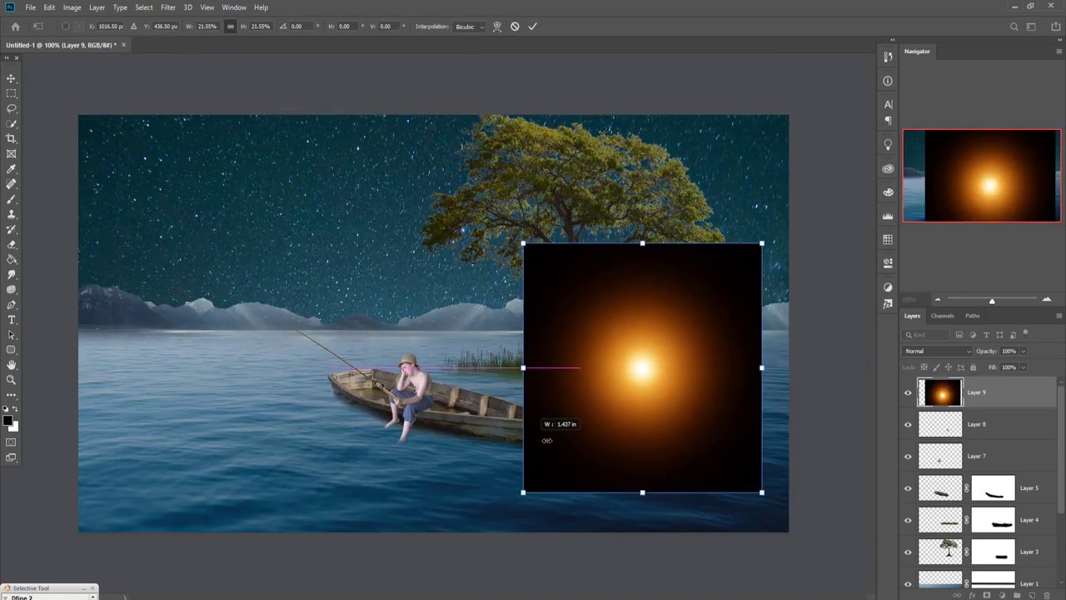
drag(668, 372, 550, 414)
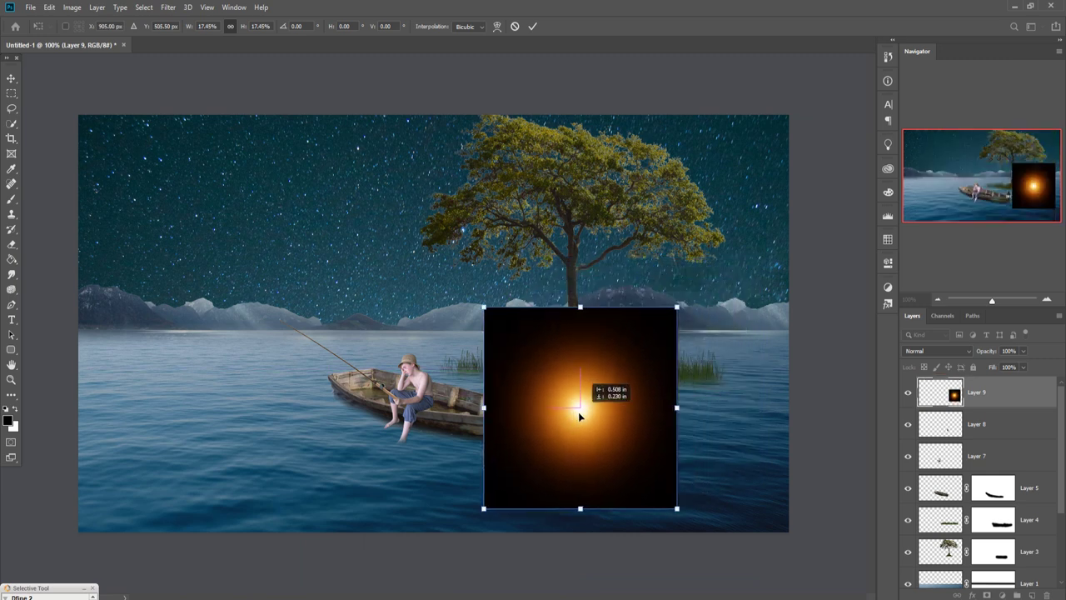
click(532, 26)
Set the flare to Screen blending, shrink it to about 61% and centre it on the lantern
click(941, 351)
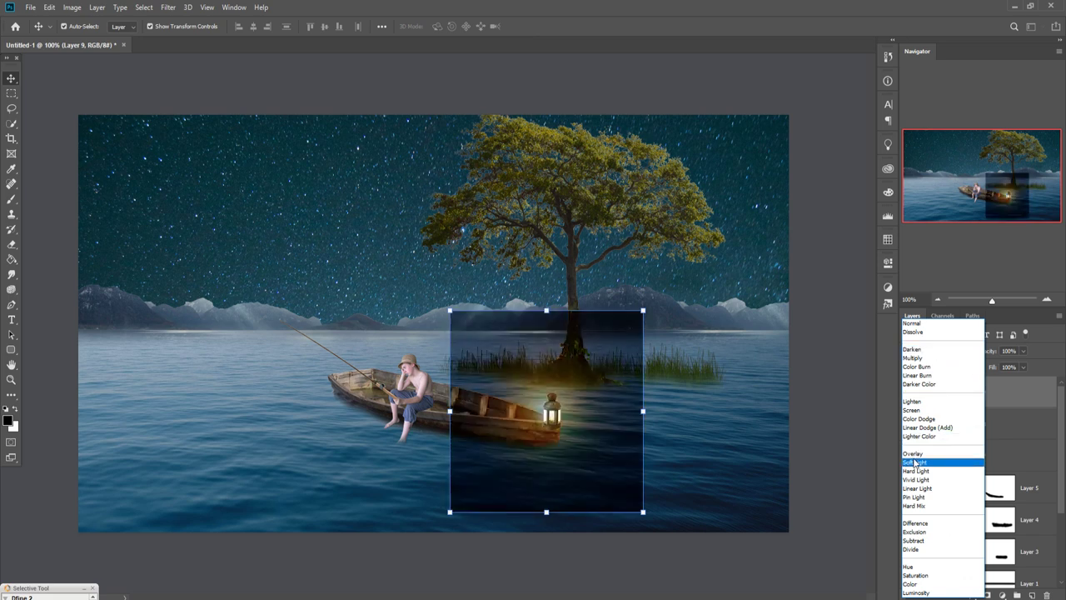
click(911, 410)
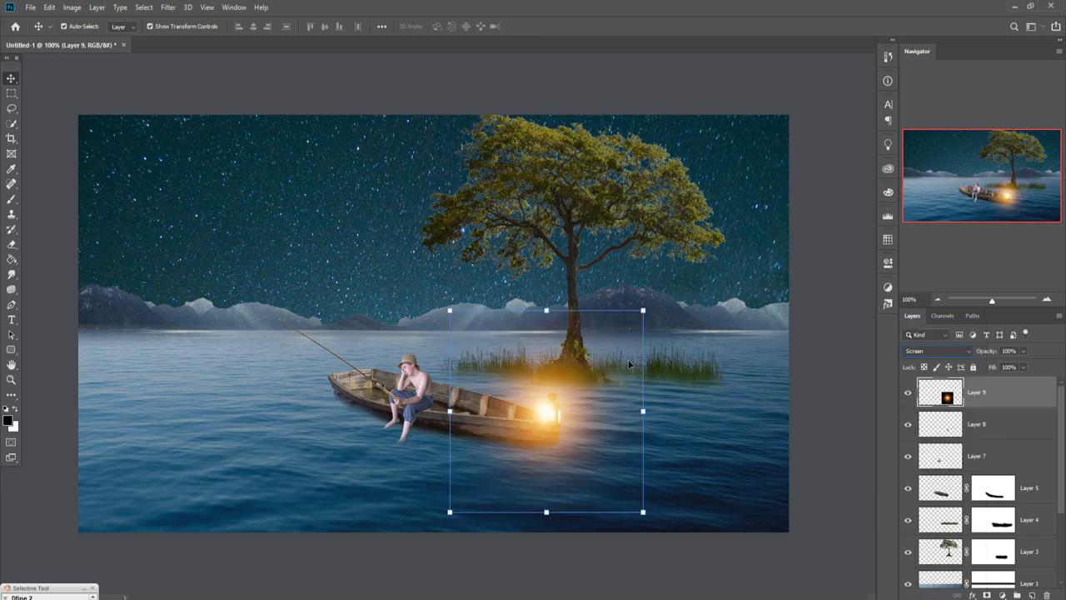
drag(639, 317, 569, 394)
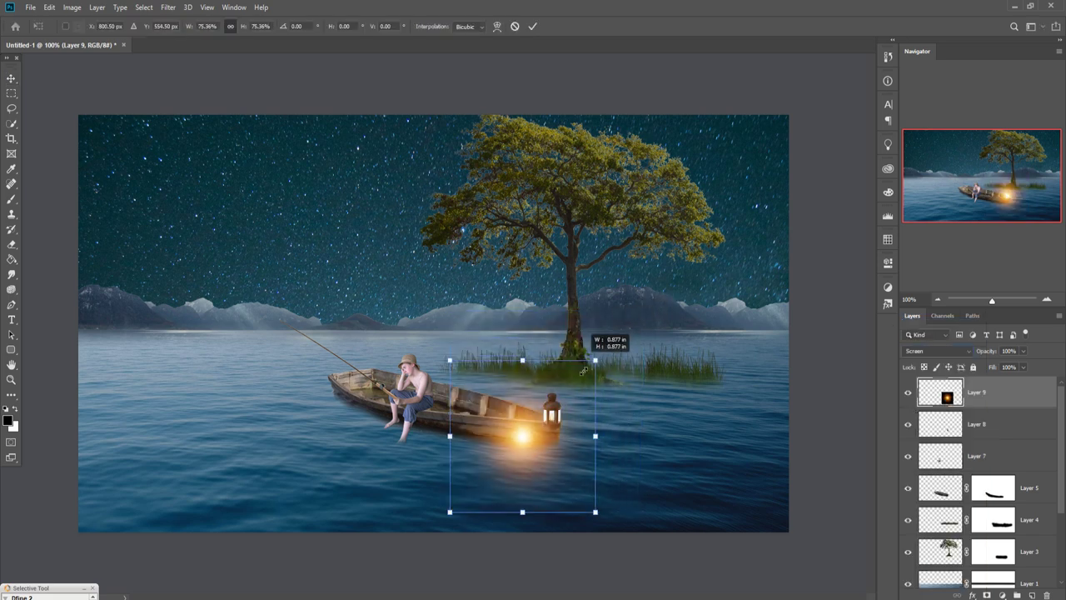
drag(504, 454, 543, 416)
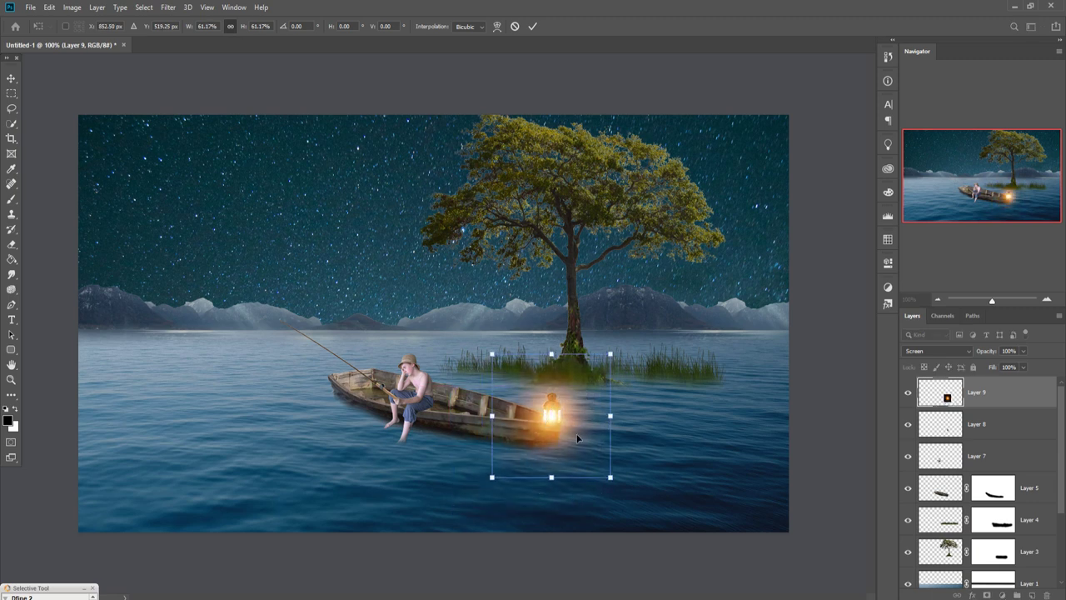
key(Left)
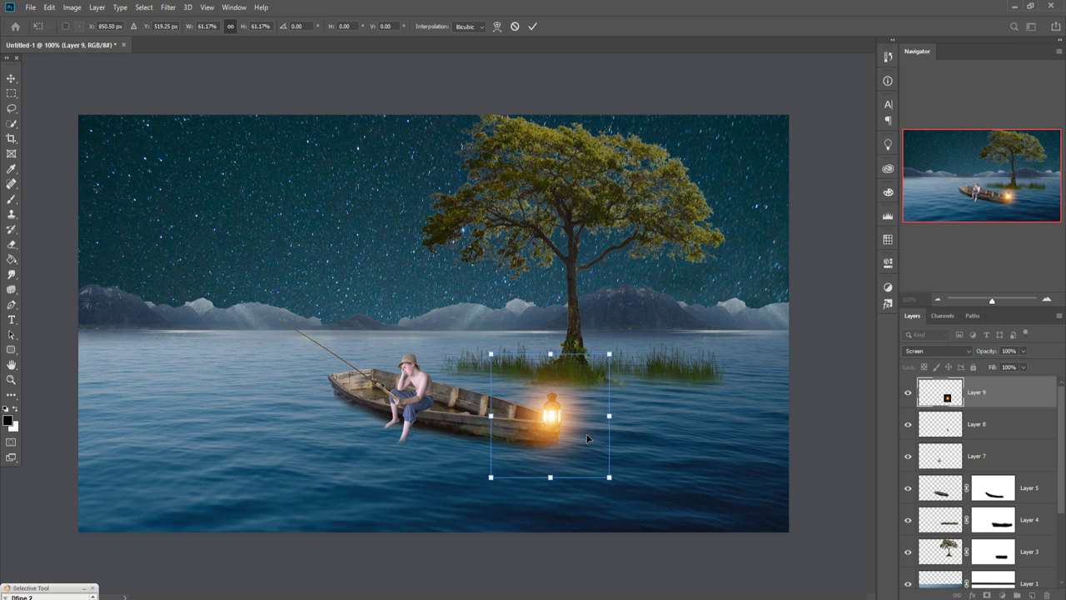
click(532, 26)
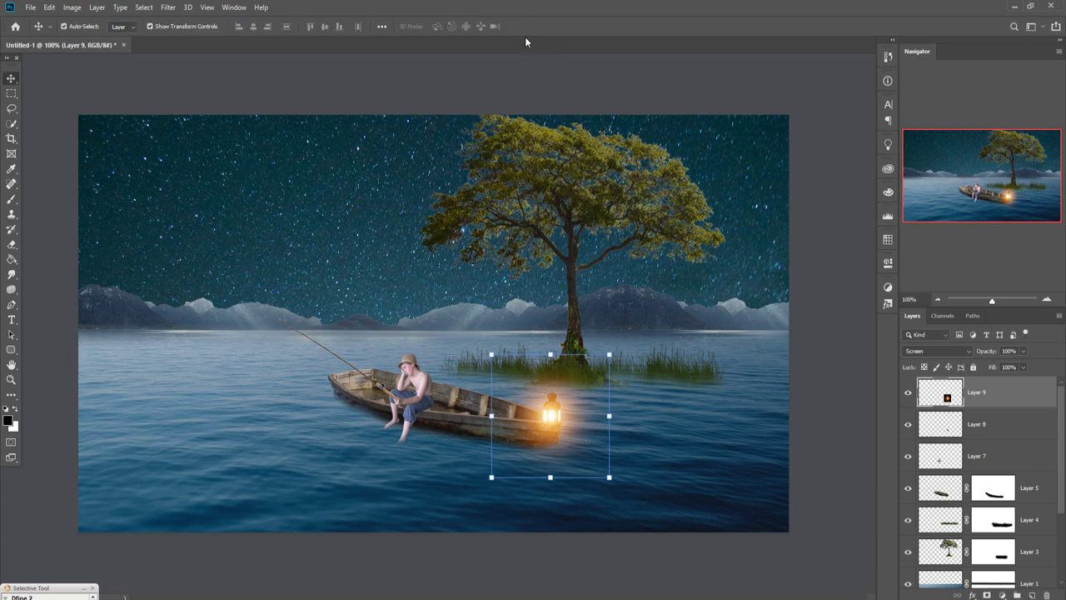
Select Layer 7 and add a new empty Layer 10 above it
scroll(1009, 458, down, 3)
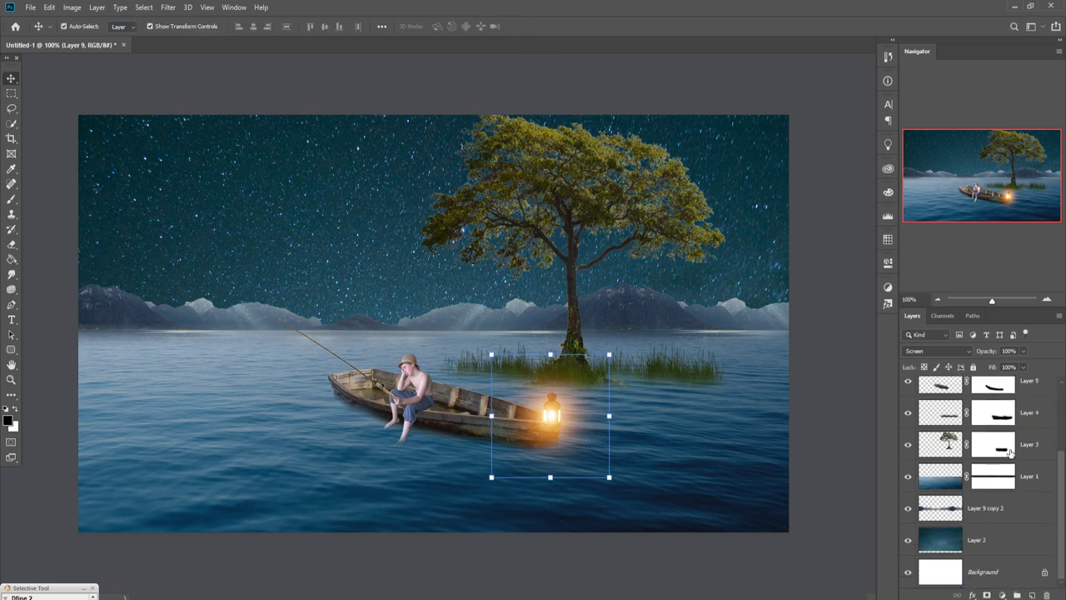
scroll(1025, 448, up, 2)
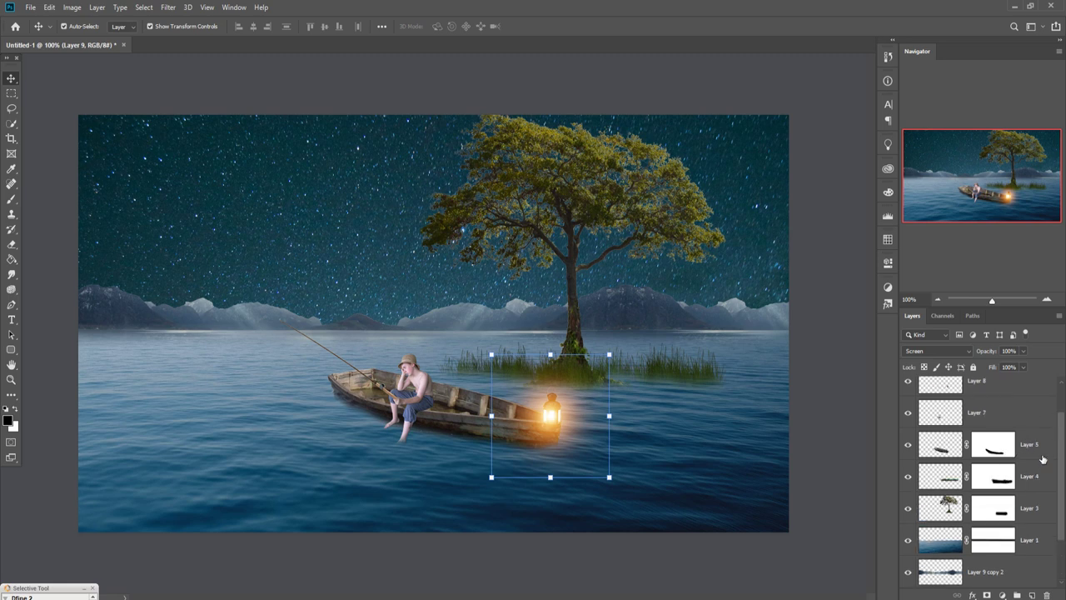
click(1042, 457)
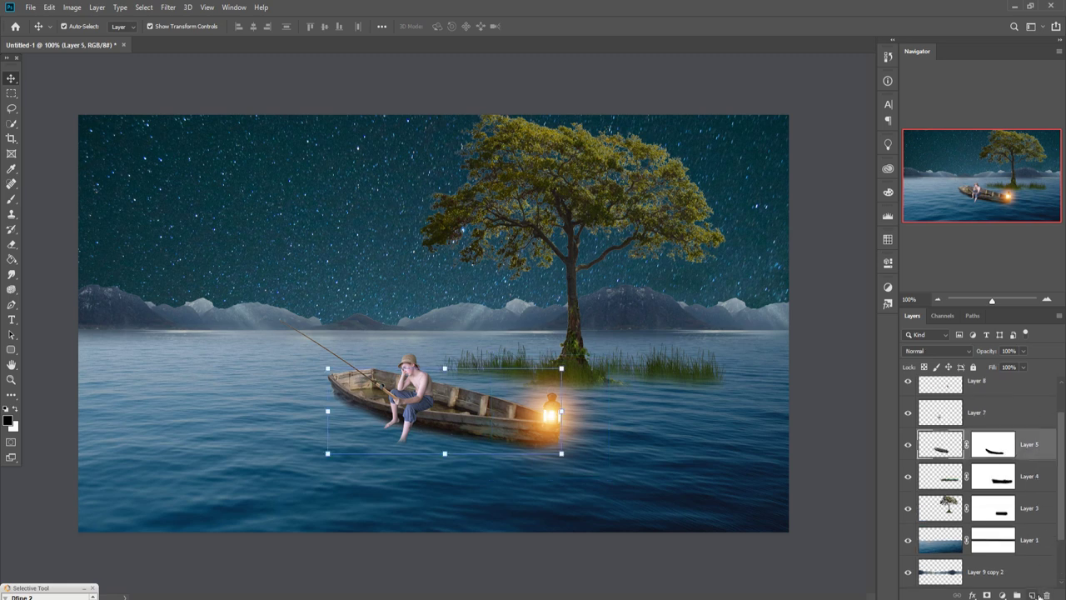
click(1032, 413)
scroll(1032, 413, up, 1)
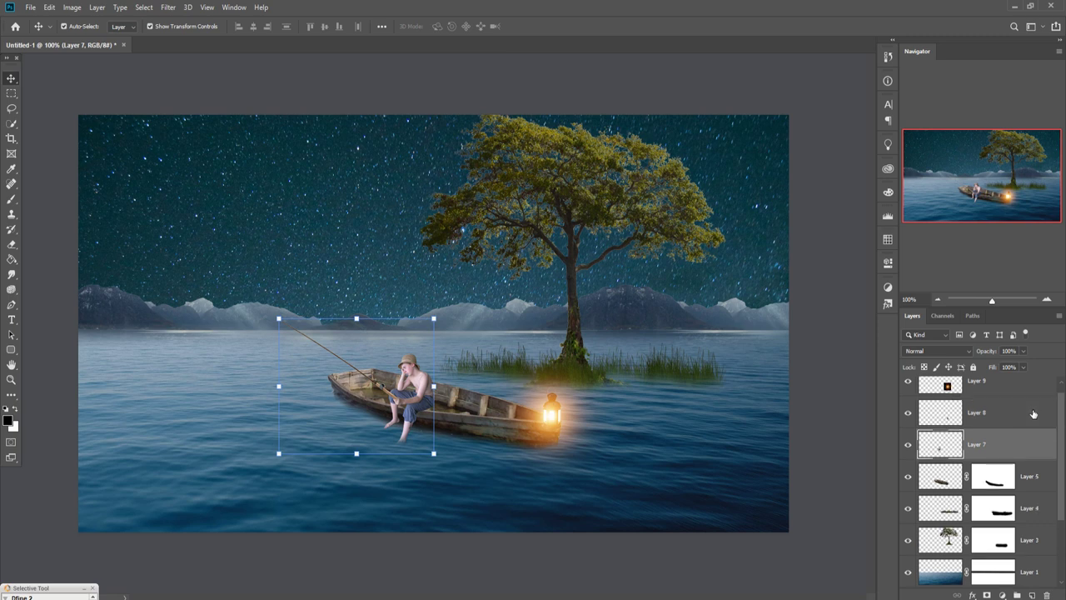
click(1032, 595)
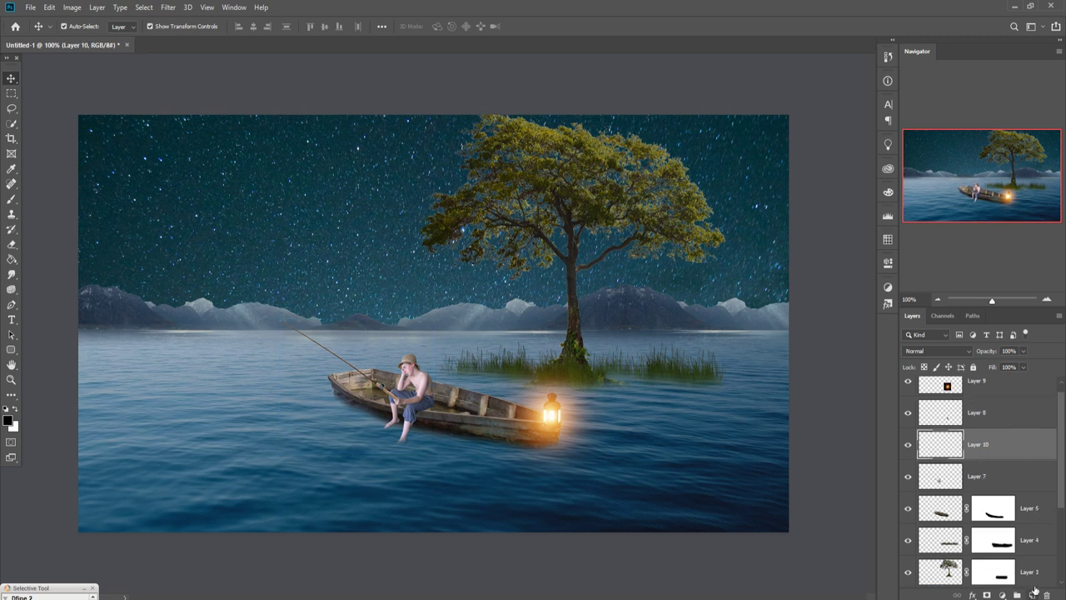
With the Brush tool, set the foreground colour to warm yellow #fdcb03
click(10, 200)
click(15, 409)
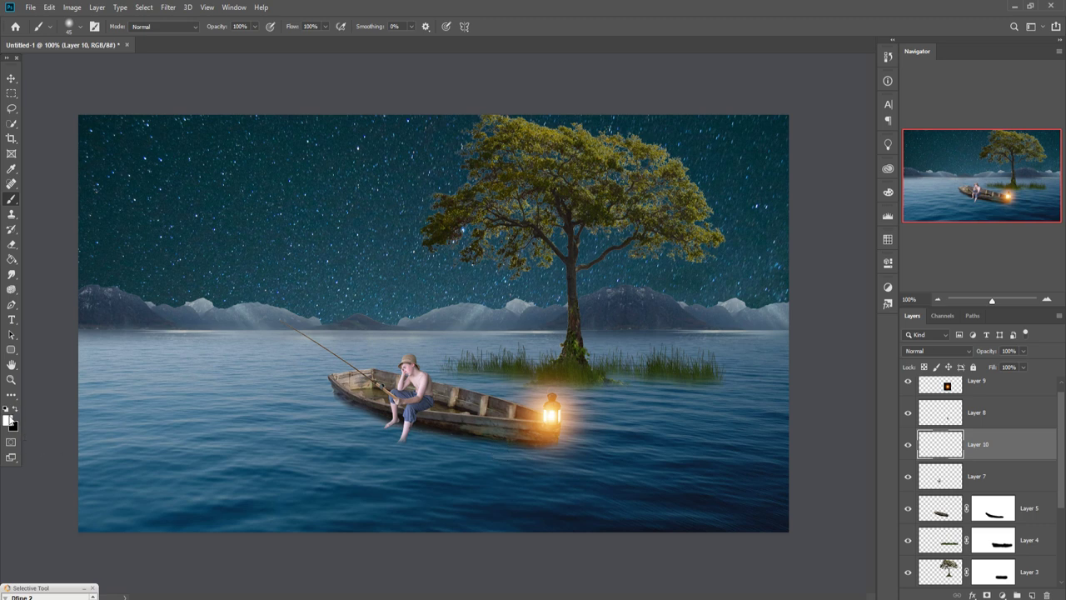
click(915, 423)
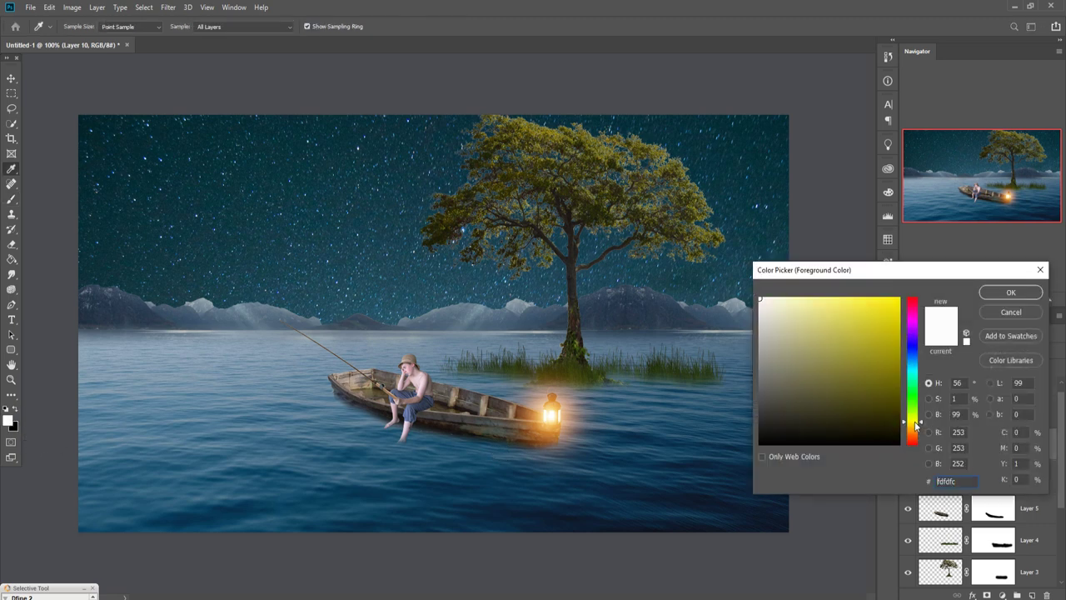
drag(921, 425, 921, 428)
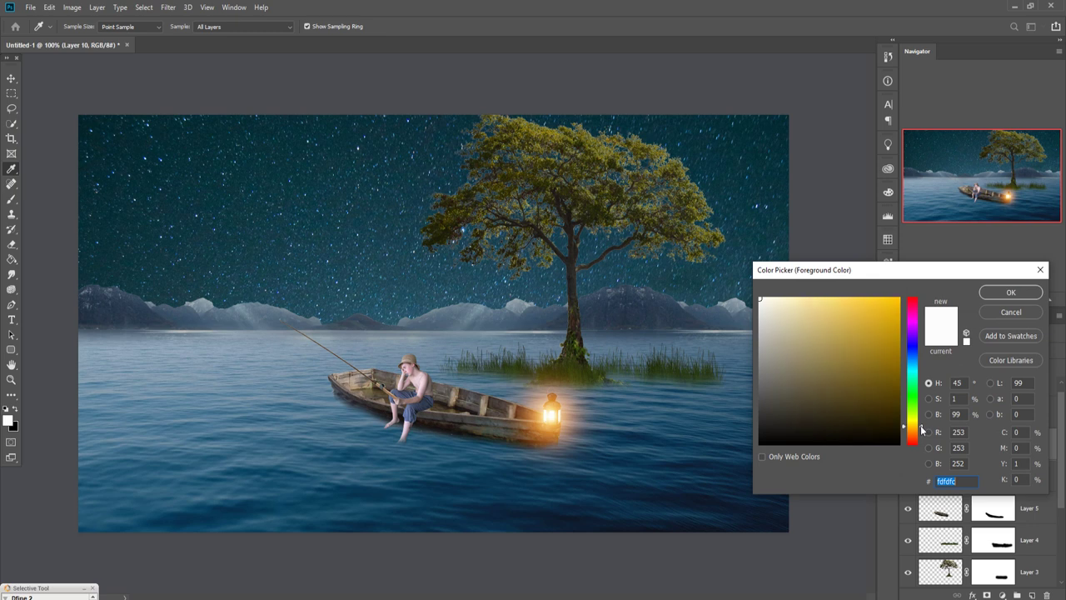
click(898, 299)
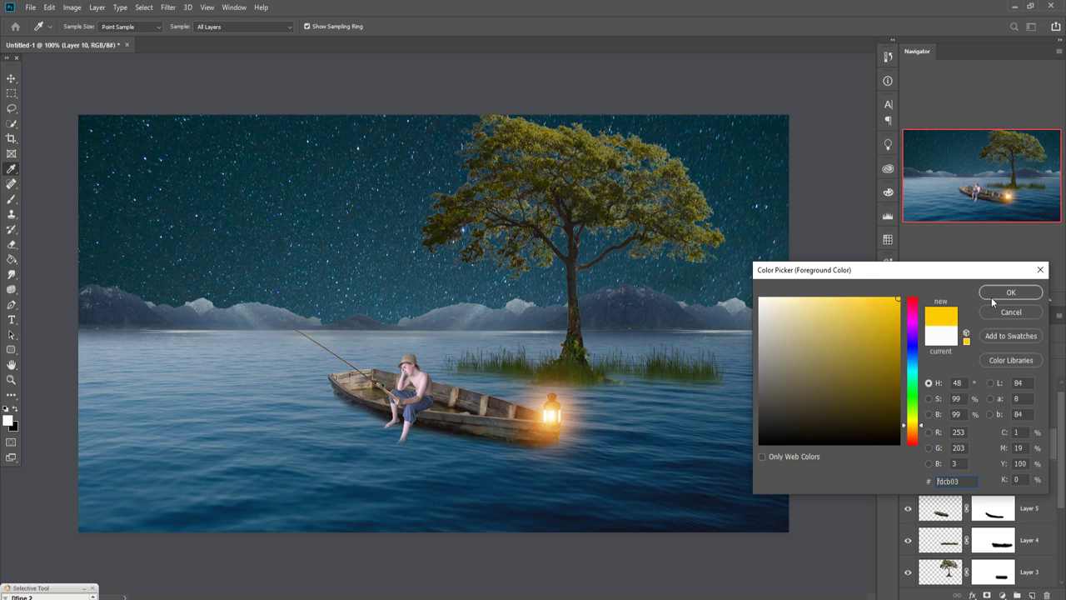
click(1010, 292)
key(b)
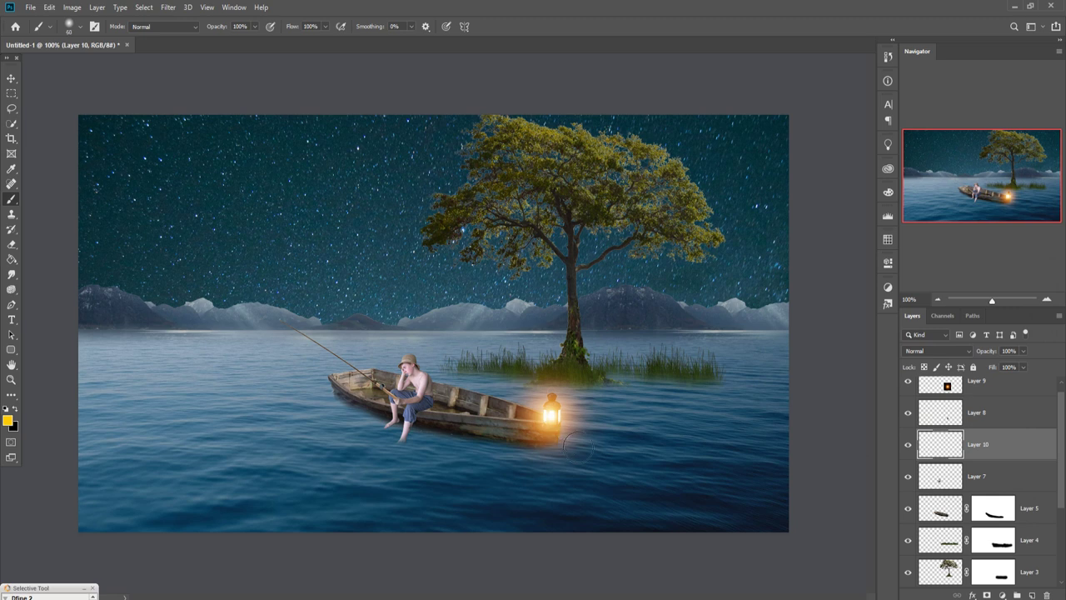
Paint a size-400 soft yellow dab on the lantern and stretch it to about 190% width
key(bracketright)
key(bracketright)
key(bracketright)
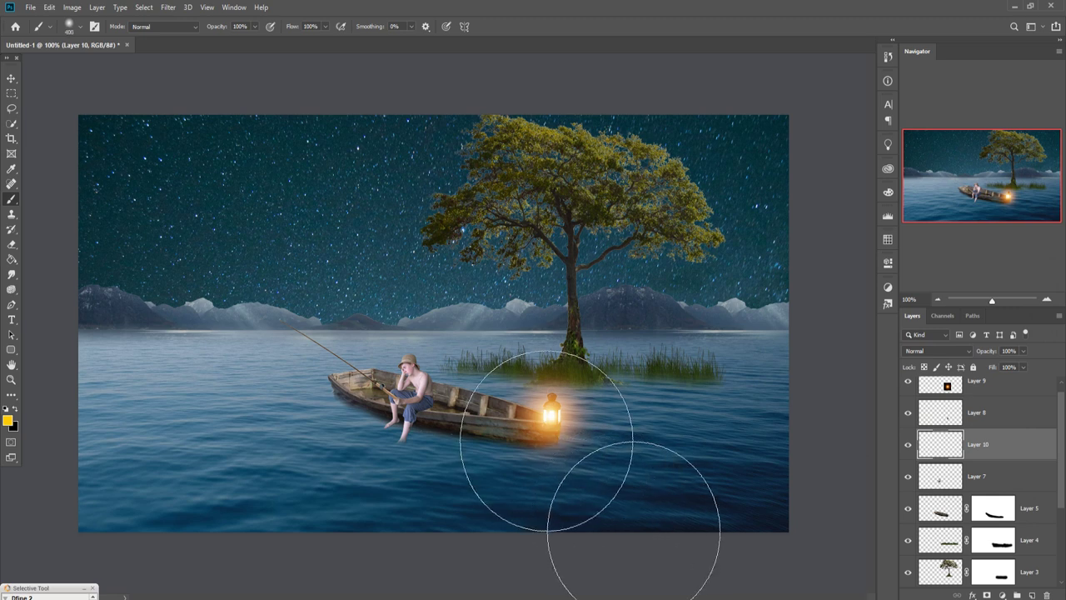
click(547, 440)
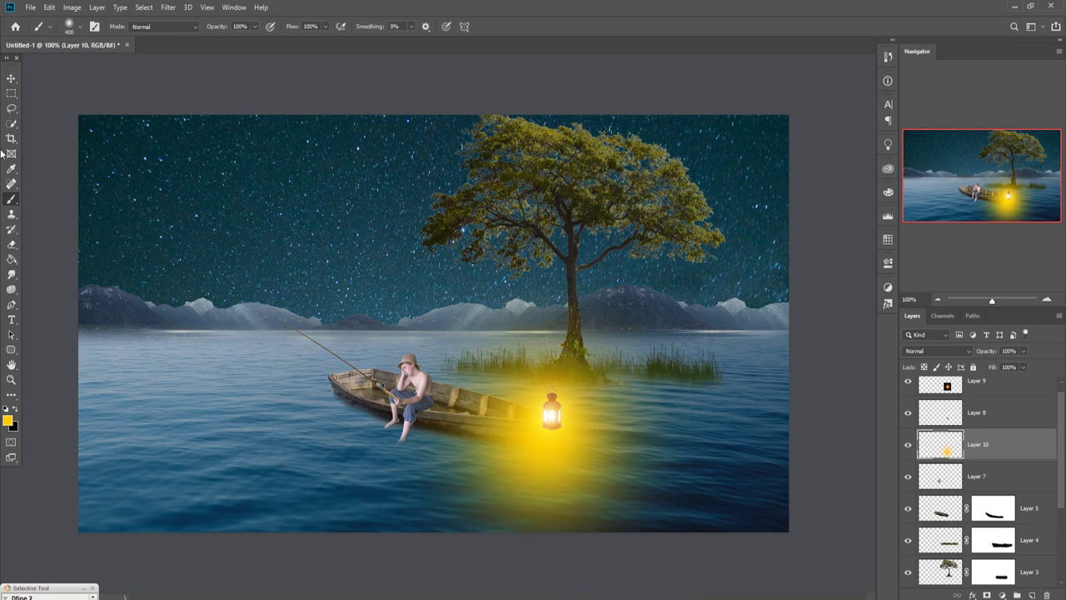
click(11, 77)
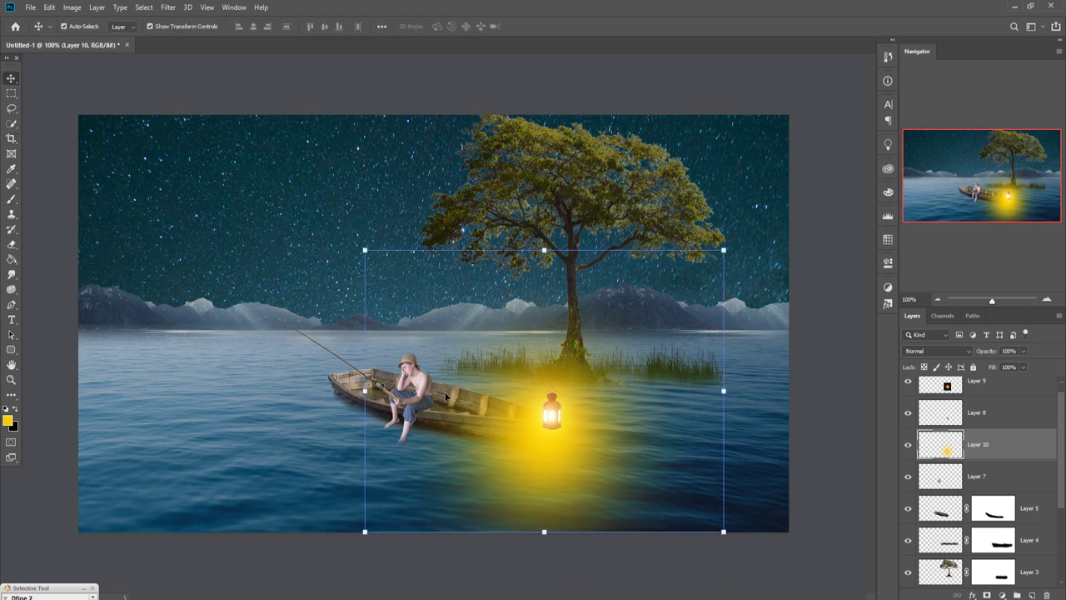
drag(367, 391, 272, 391)
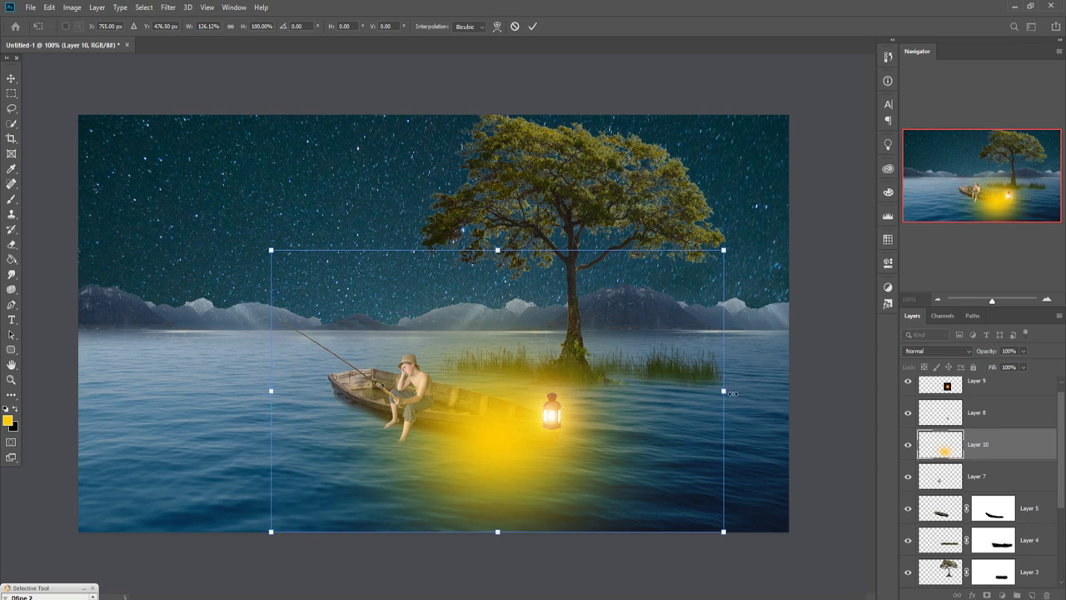
drag(731, 392, 866, 392)
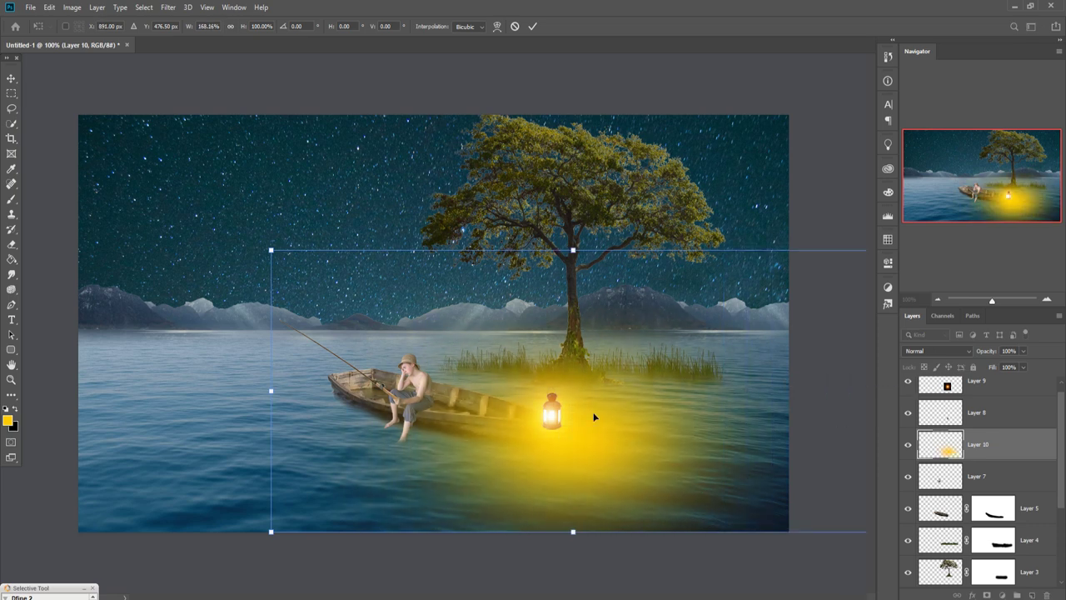
drag(279, 392, 193, 391)
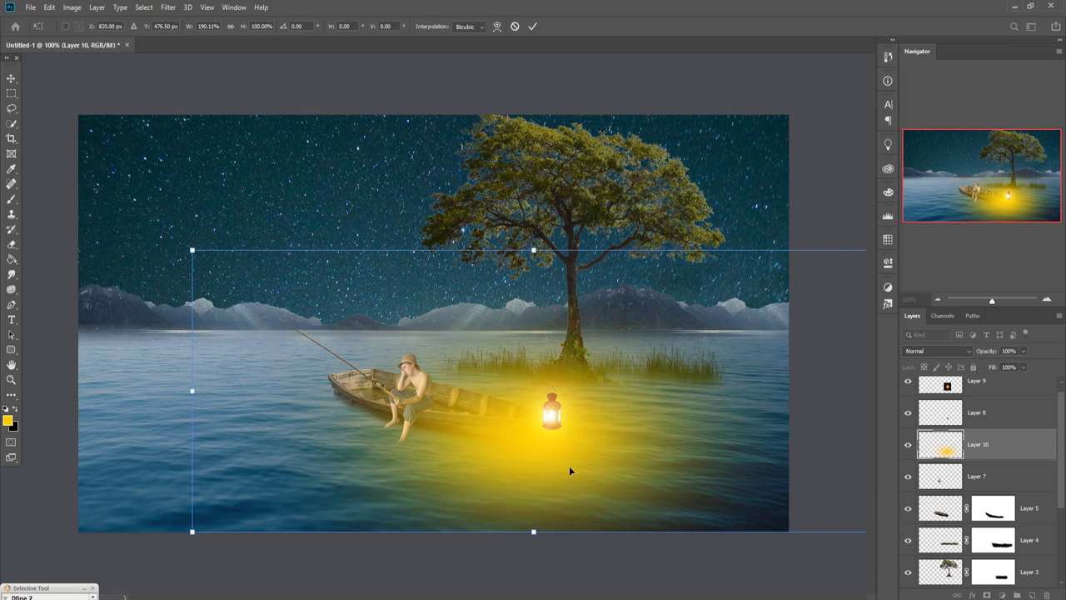
Set Layer 10 to Overlay, stretch the glow past both canvas edges and slant its right side down
click(957, 354)
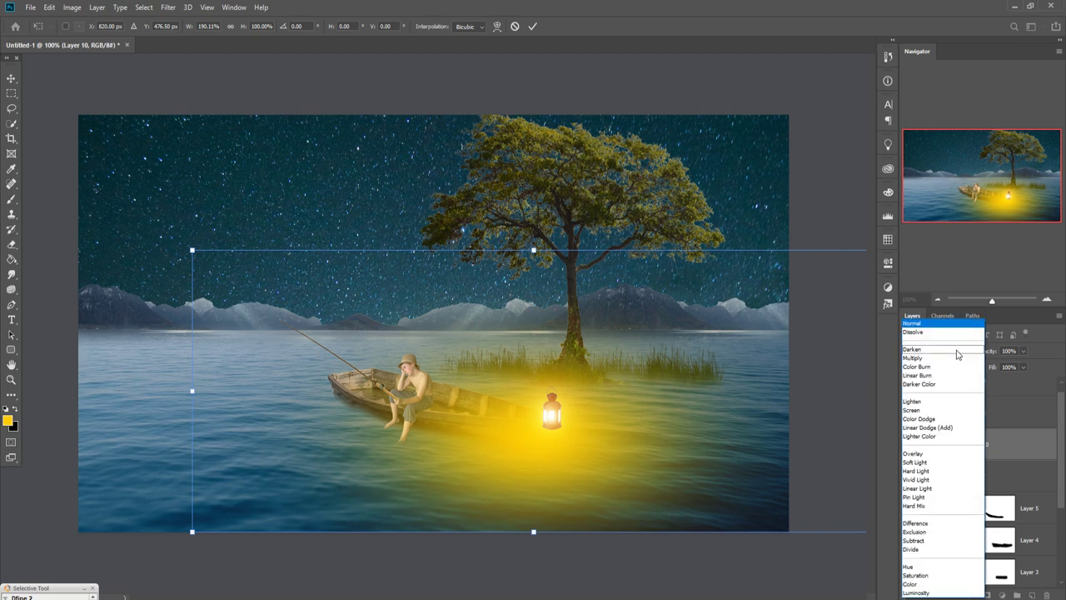
click(917, 454)
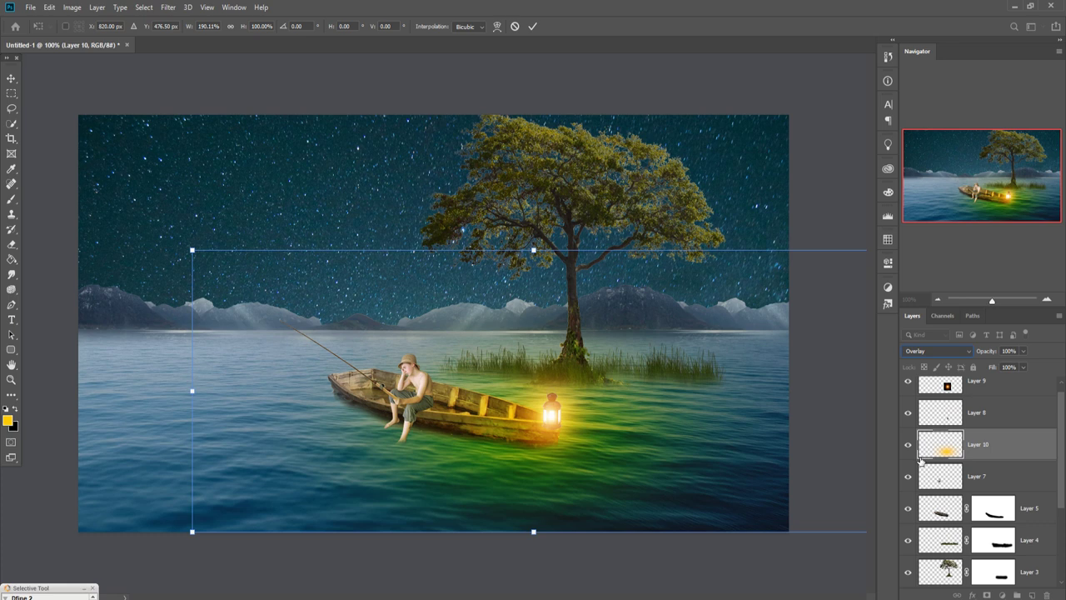
click(533, 27)
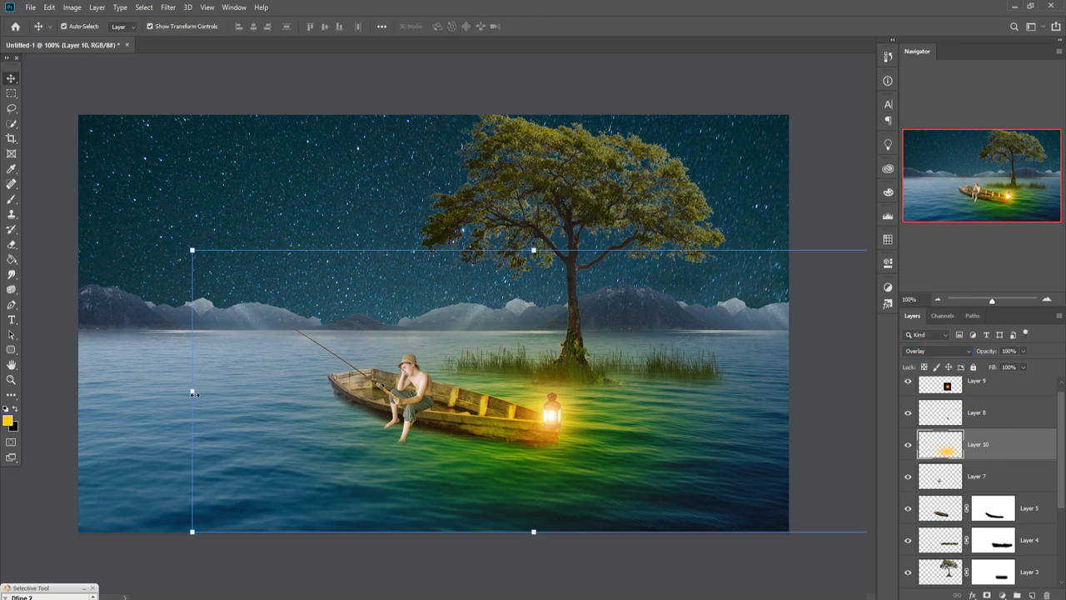
drag(194, 395, 116, 396)
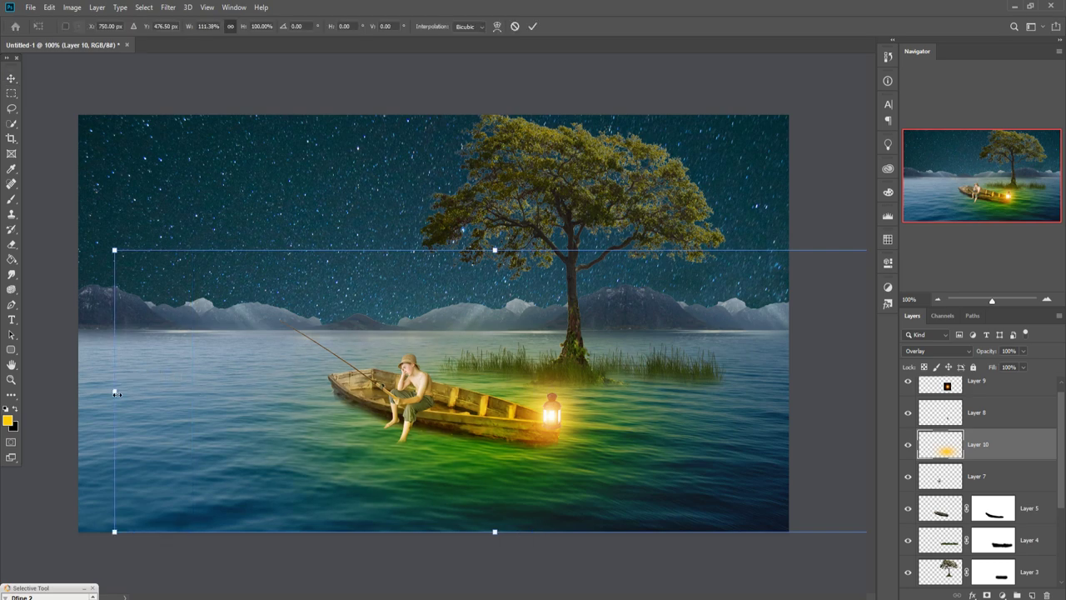
key(ctrl+minus)
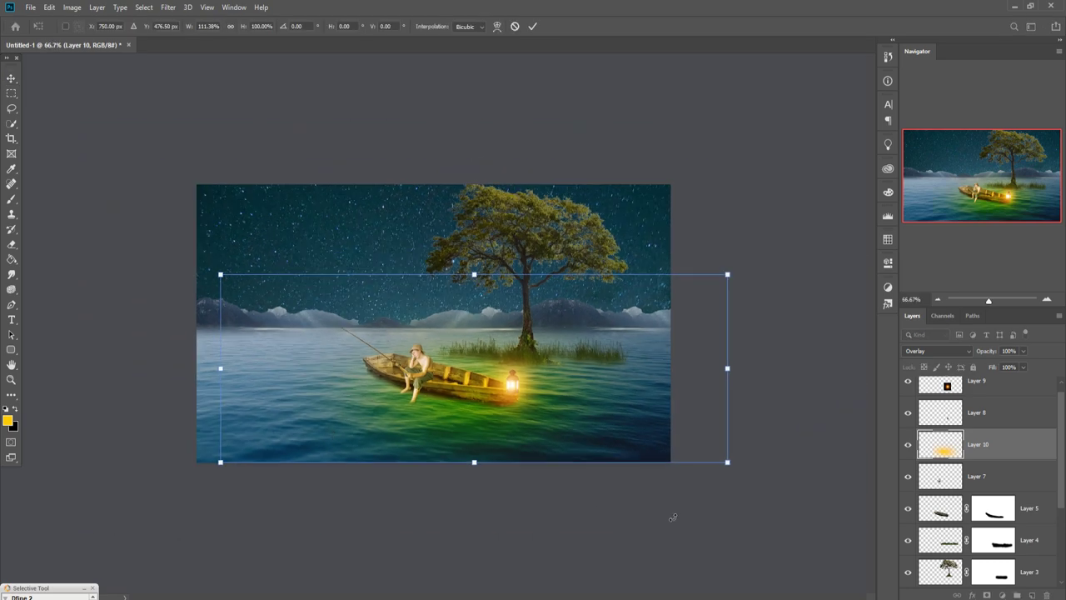
drag(735, 377, 870, 392)
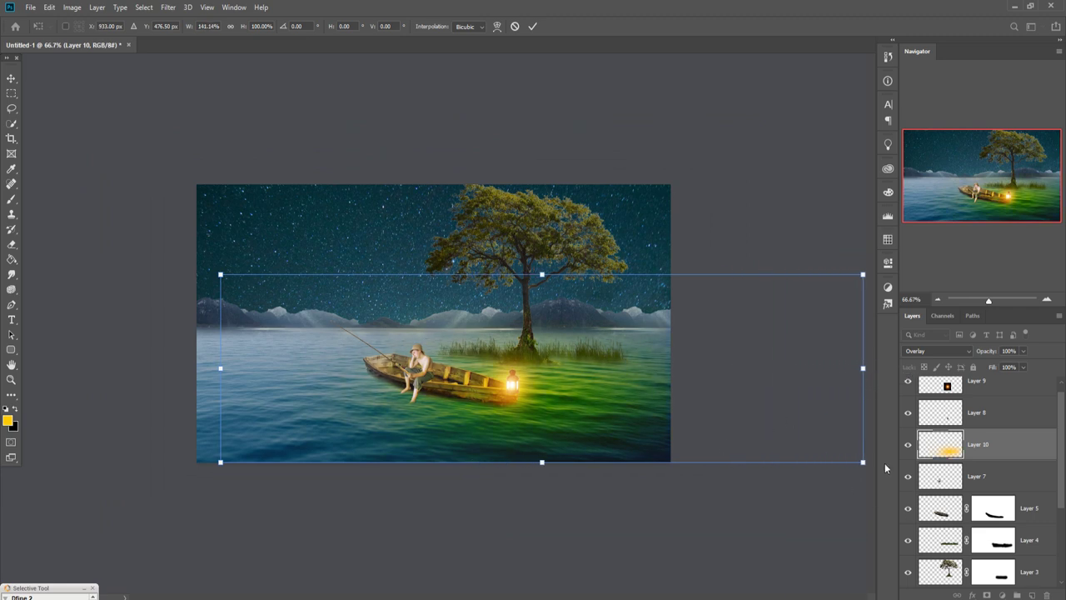
drag(862, 464, 903, 517)
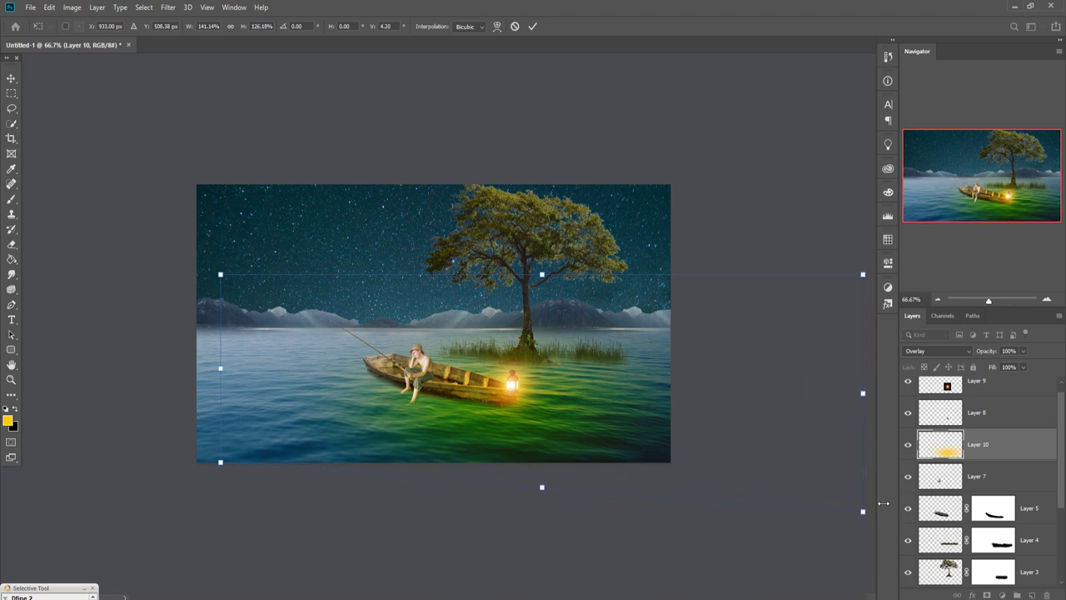
drag(864, 512, 864, 523)
drag(868, 406, 916, 410)
click(532, 26)
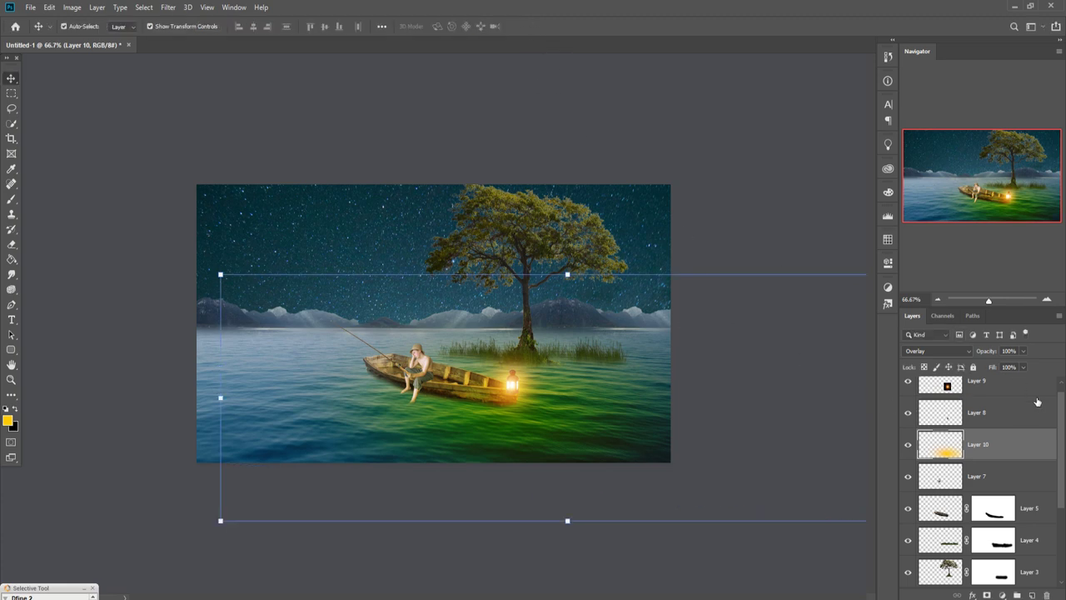
Duplicate the glow layer as Layer 10 copy to brighten the light
right_click(1016, 443)
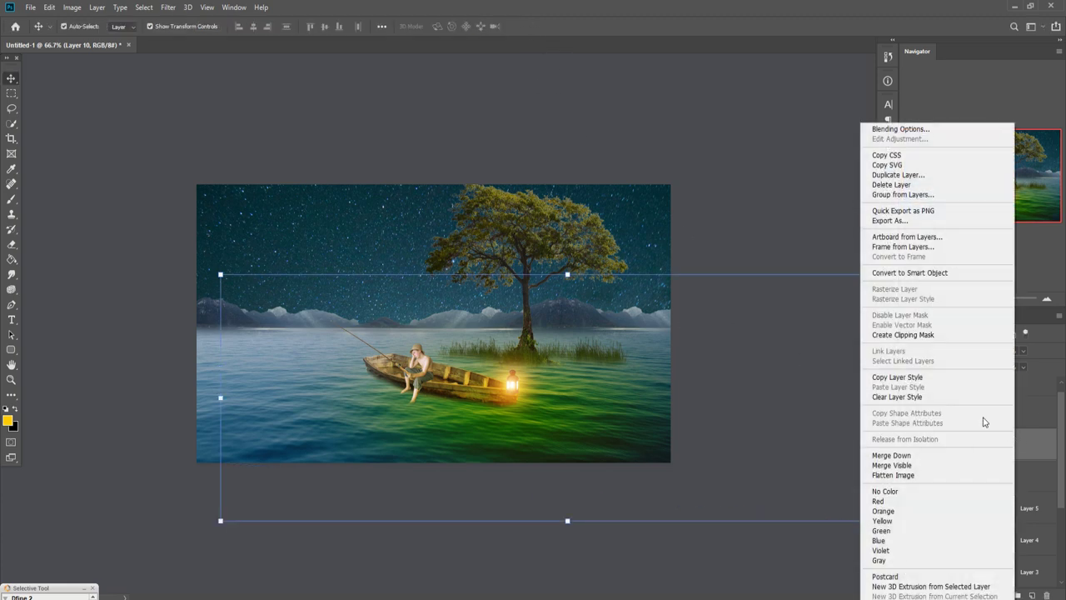
click(894, 175)
click(627, 172)
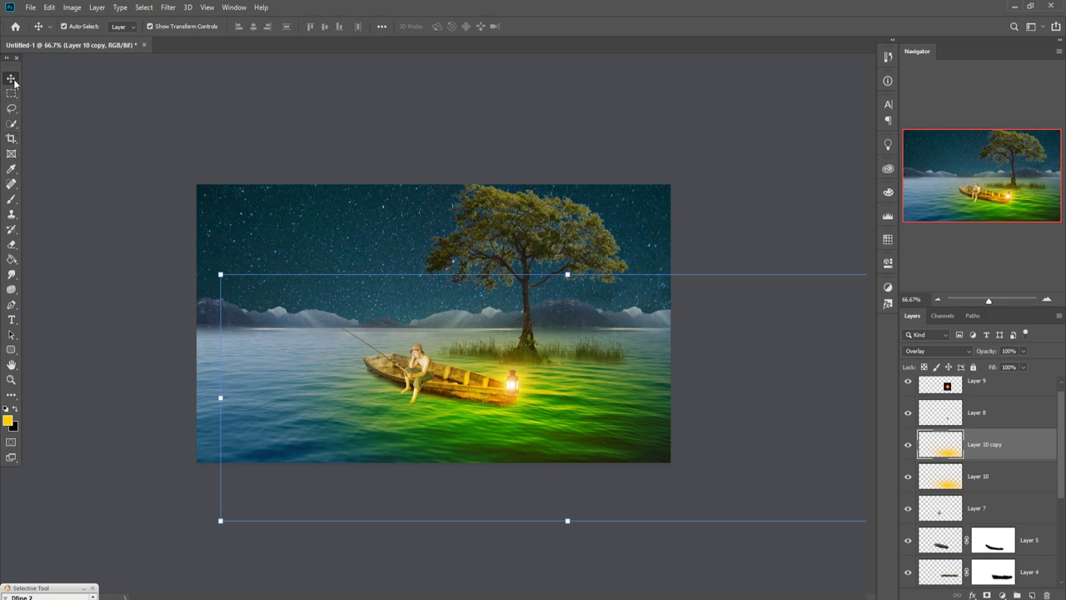
Select the water layer Layer 1 and create empty Layer 11 directly above it
scroll(1049, 499, down, 1)
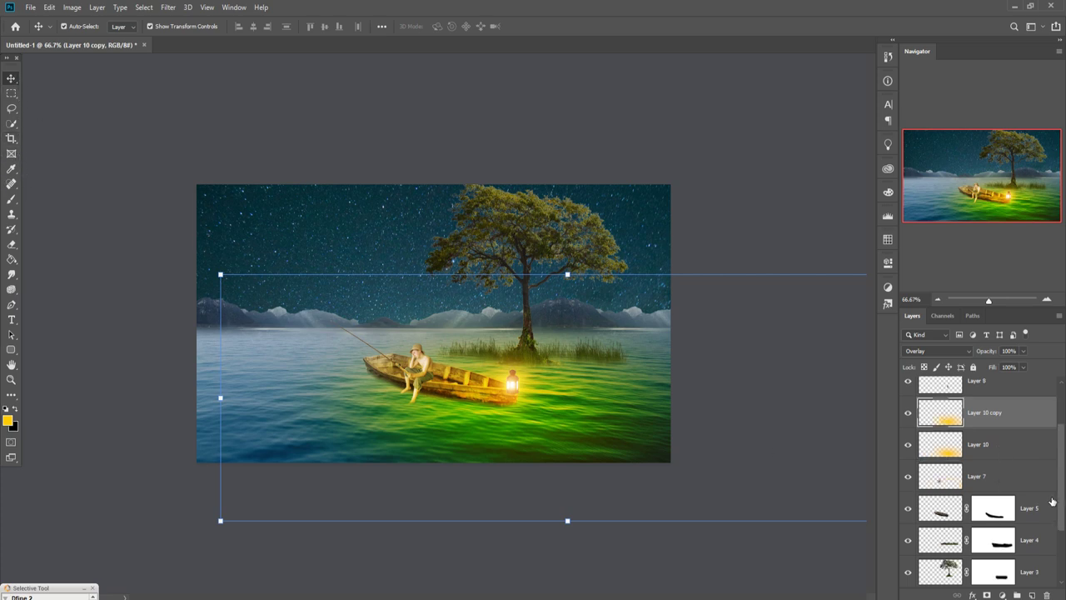
scroll(1049, 499, down, 1)
scroll(1049, 500, down, 2)
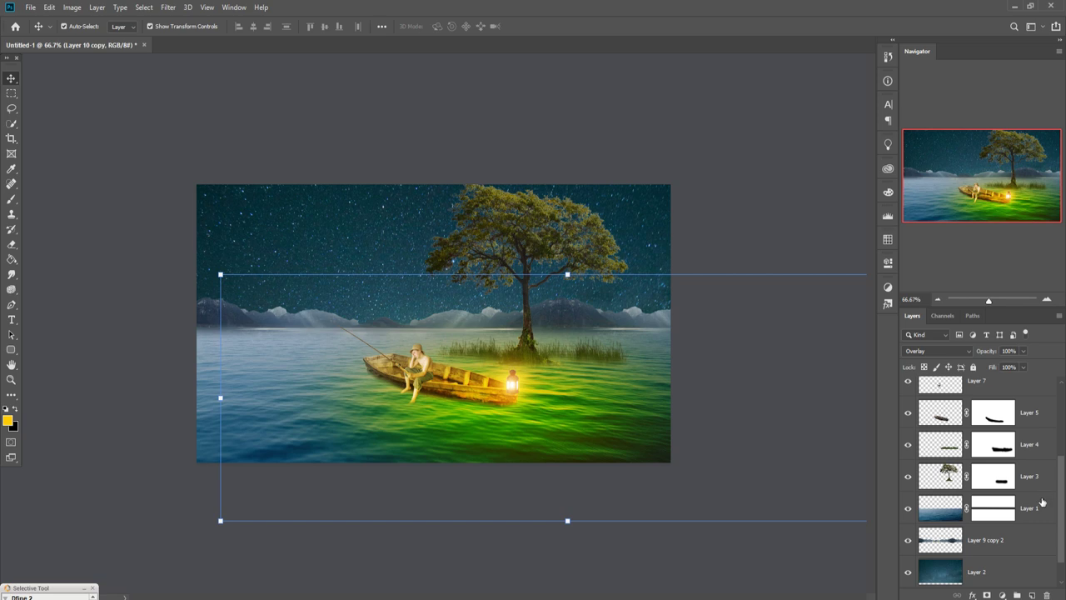
click(1036, 537)
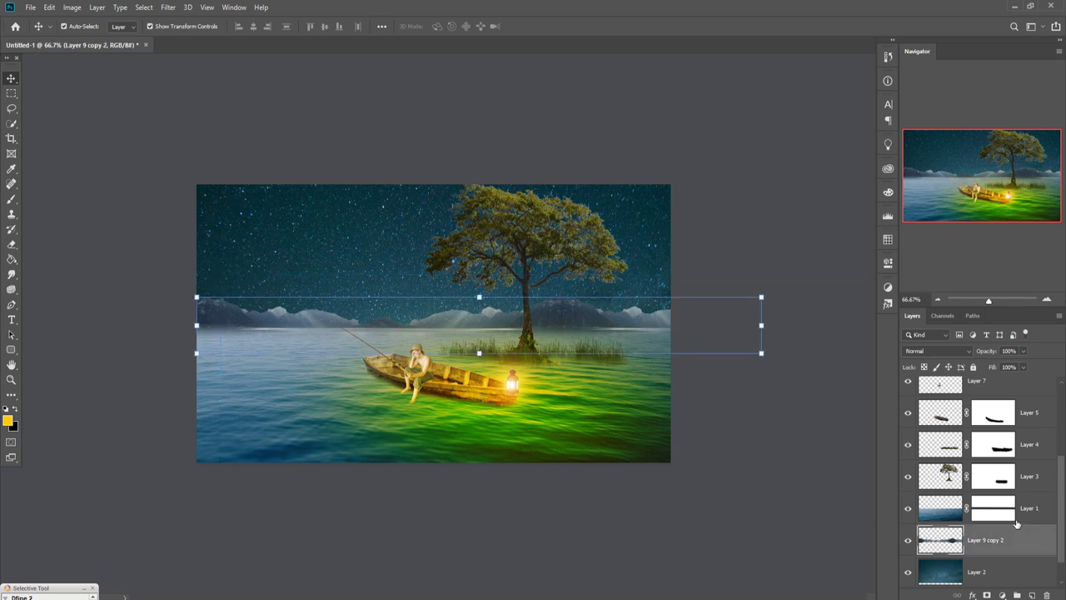
click(1035, 510)
click(1033, 594)
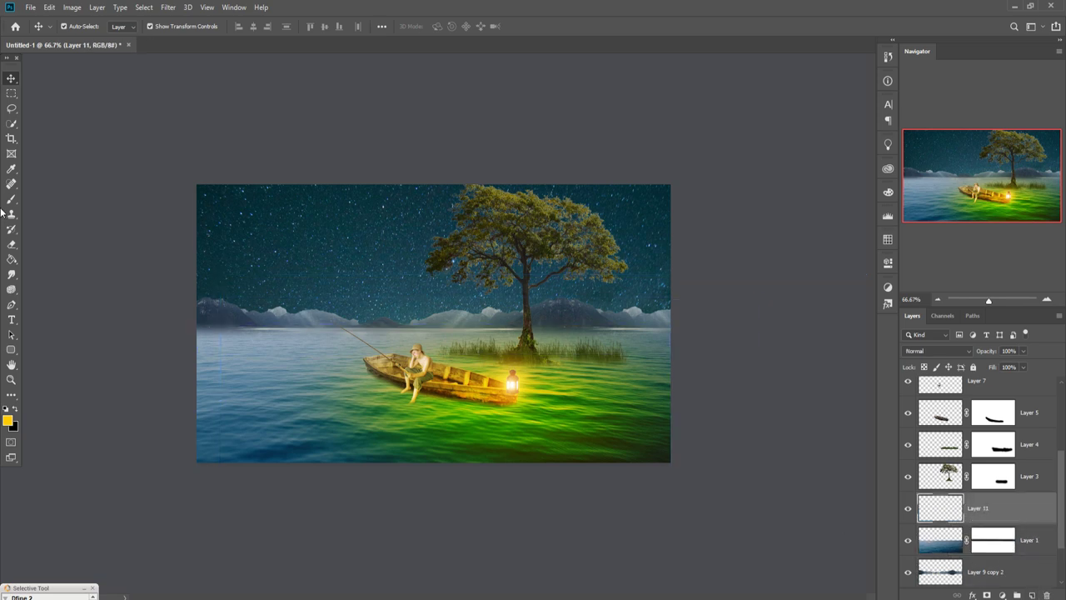
Paint faint 5%-opacity black strokes over the green water glow around the boat on Layer 11
key(b)
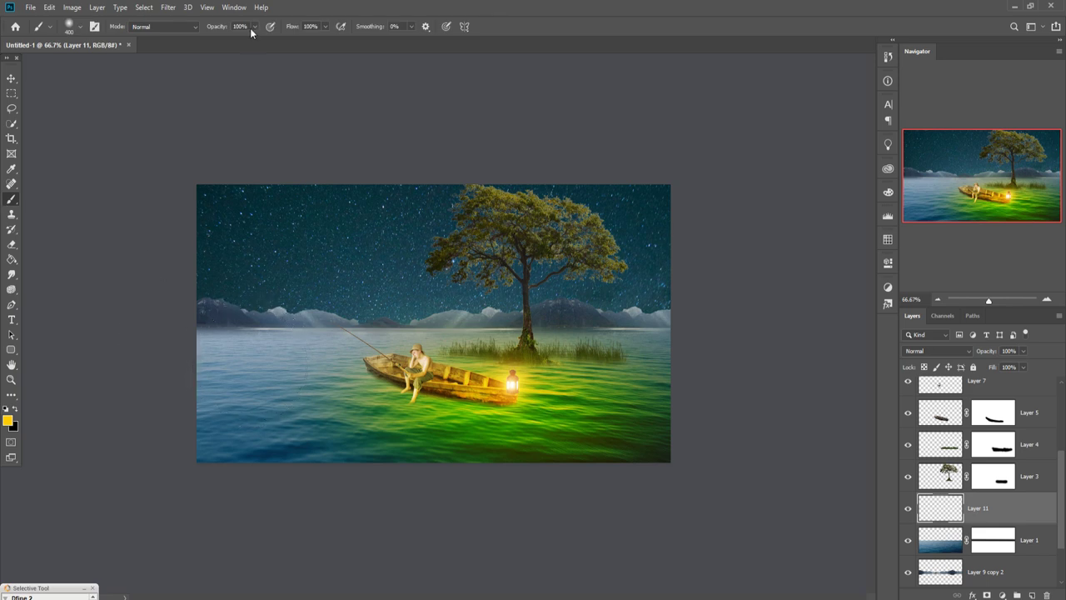
drag(255, 28, 247, 43)
text(x5)
key(Return)
mouse_move(254, 420)
mouse_down()
mouse_move(367, 371)
mouse_move(606, 367)
mouse_up()
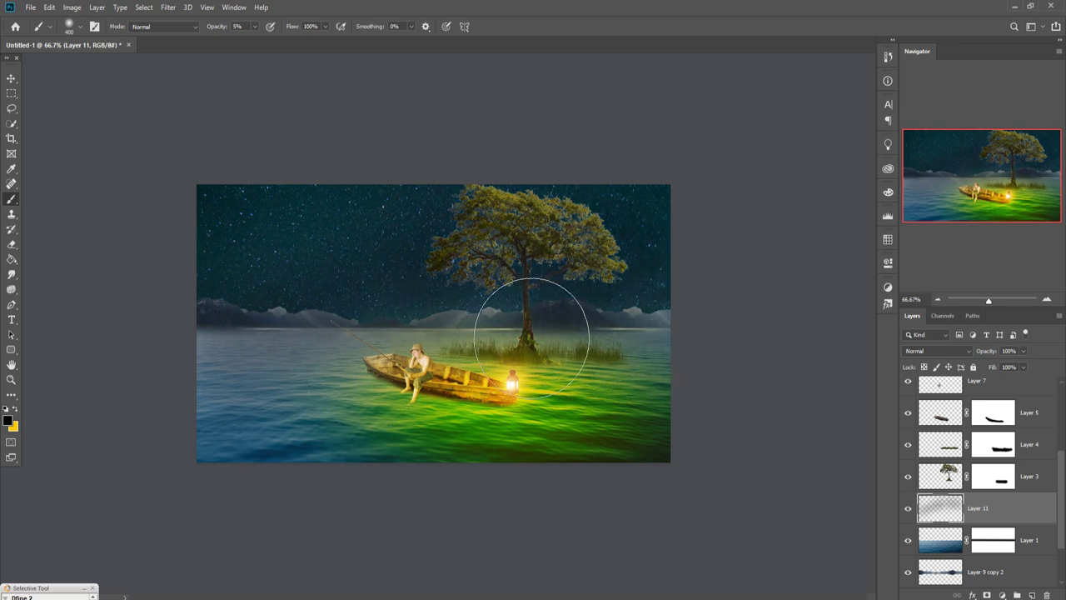
click(949, 475)
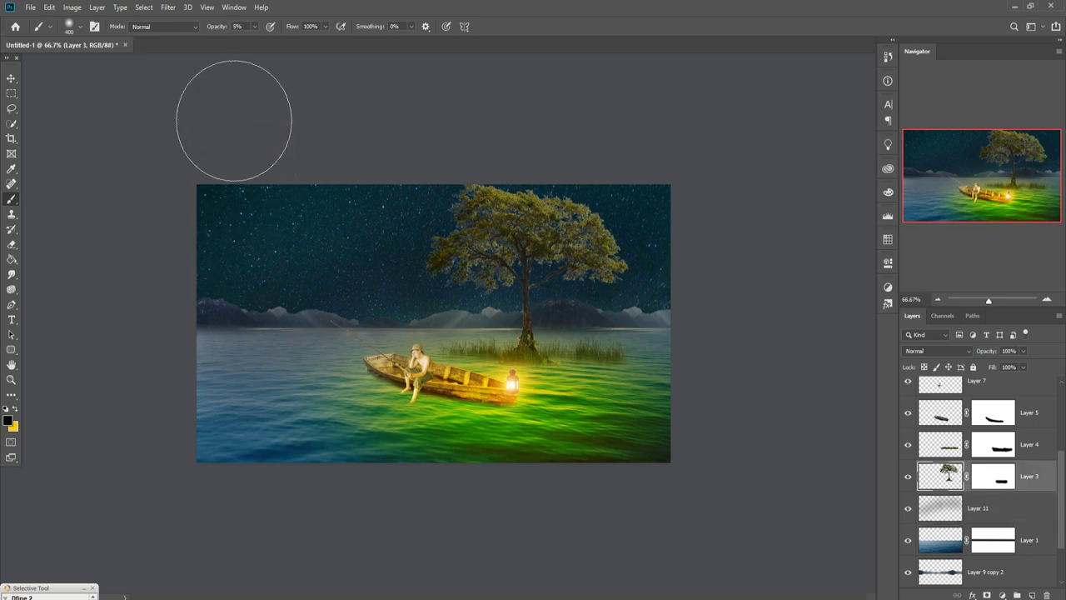
Apply a Camera Raw filter to tree Layer 3 with Aquas and Blues saturation at -100
click(168, 8)
click(197, 77)
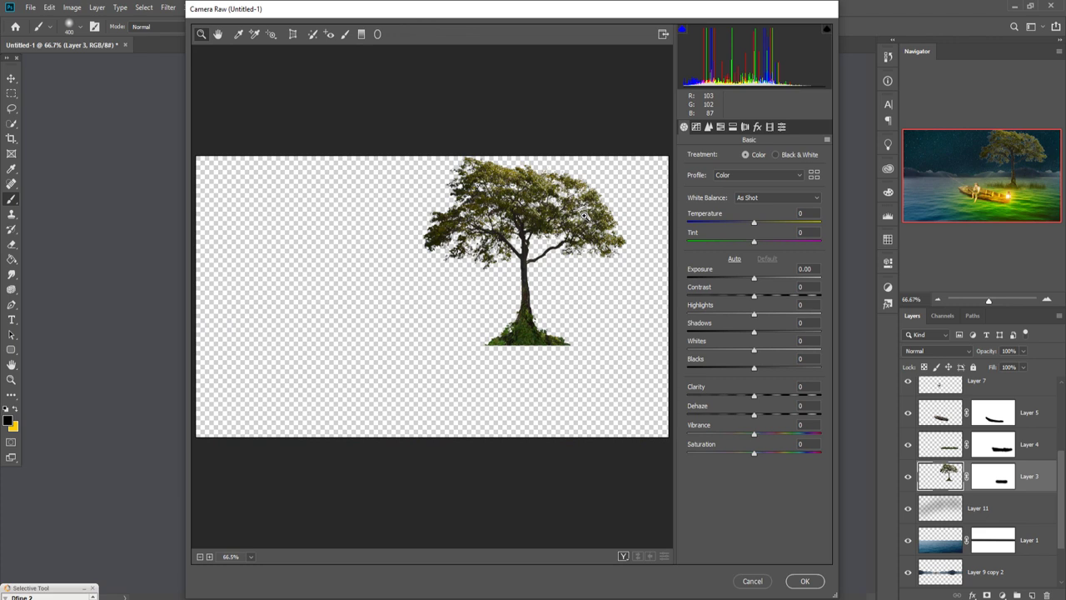
click(721, 126)
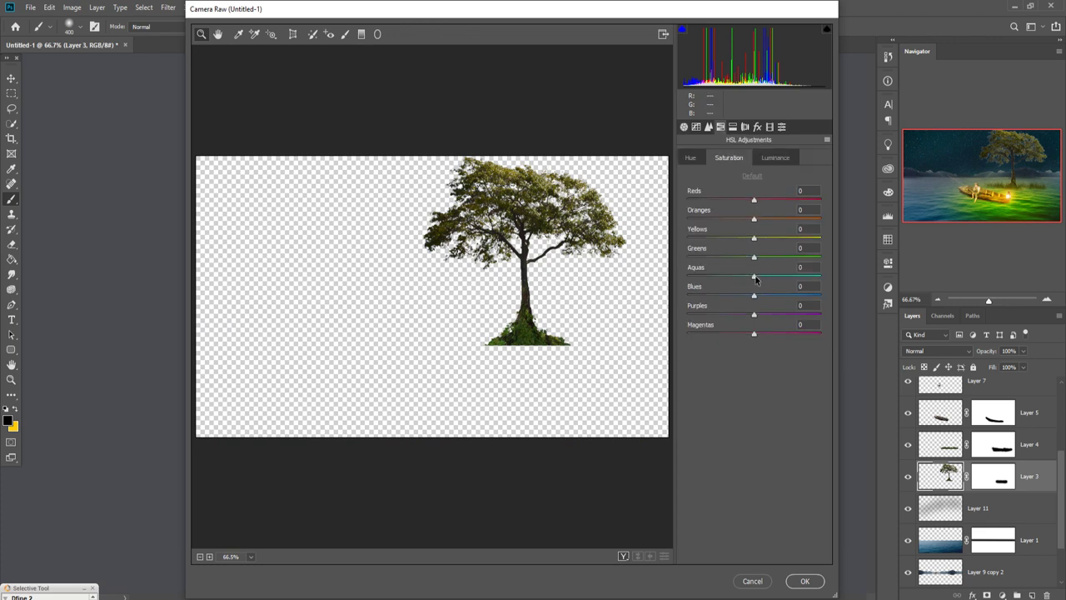
drag(753, 275, 688, 276)
drag(754, 295, 674, 297)
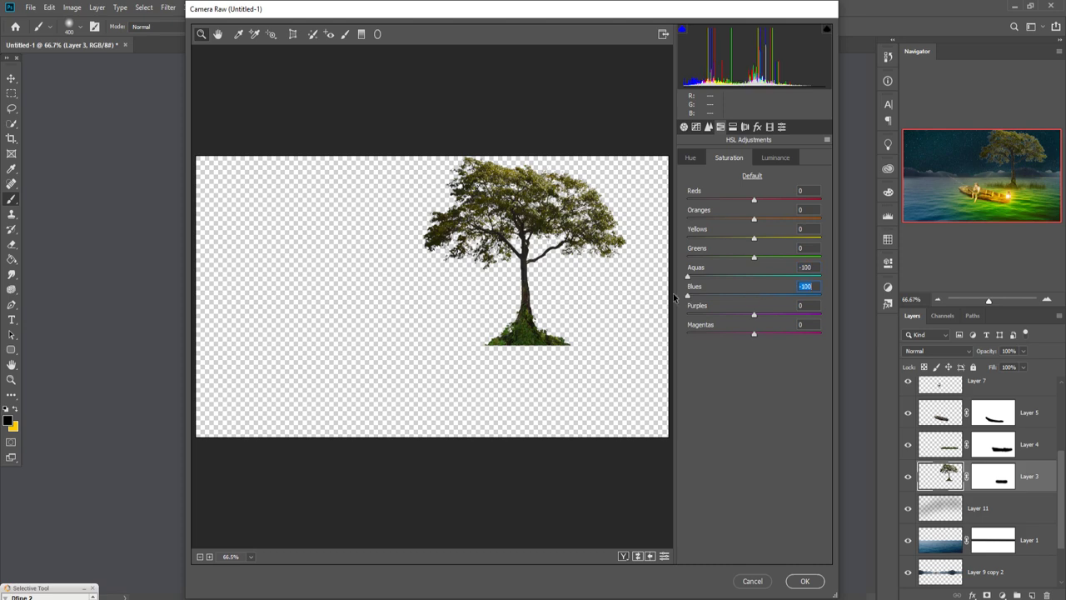
click(806, 580)
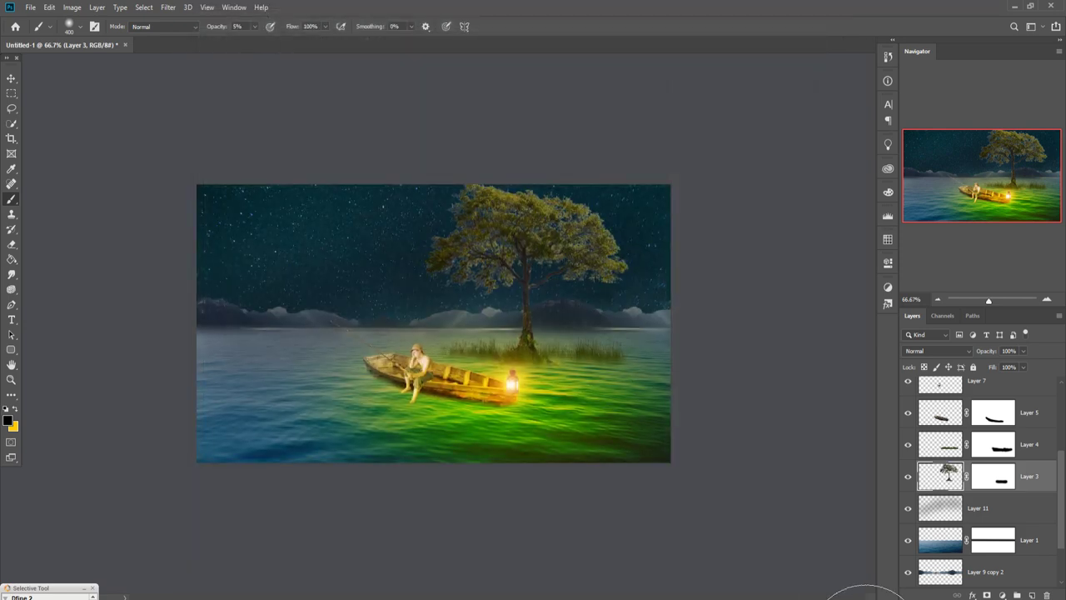
click(11, 78)
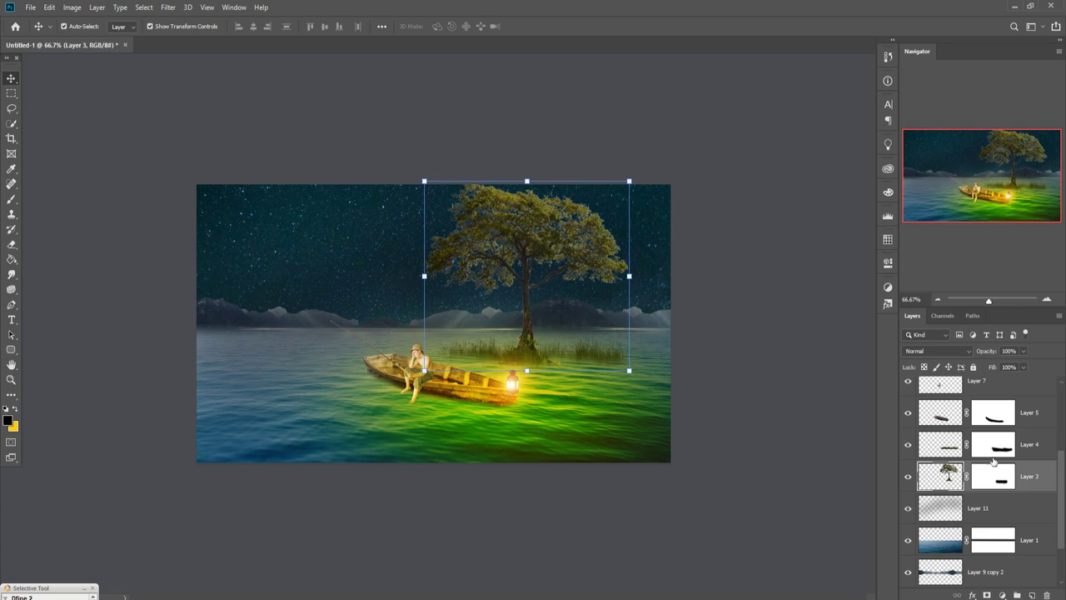
Reopen Camera Raw on the tree and raise Greens saturation to +20
click(168, 7)
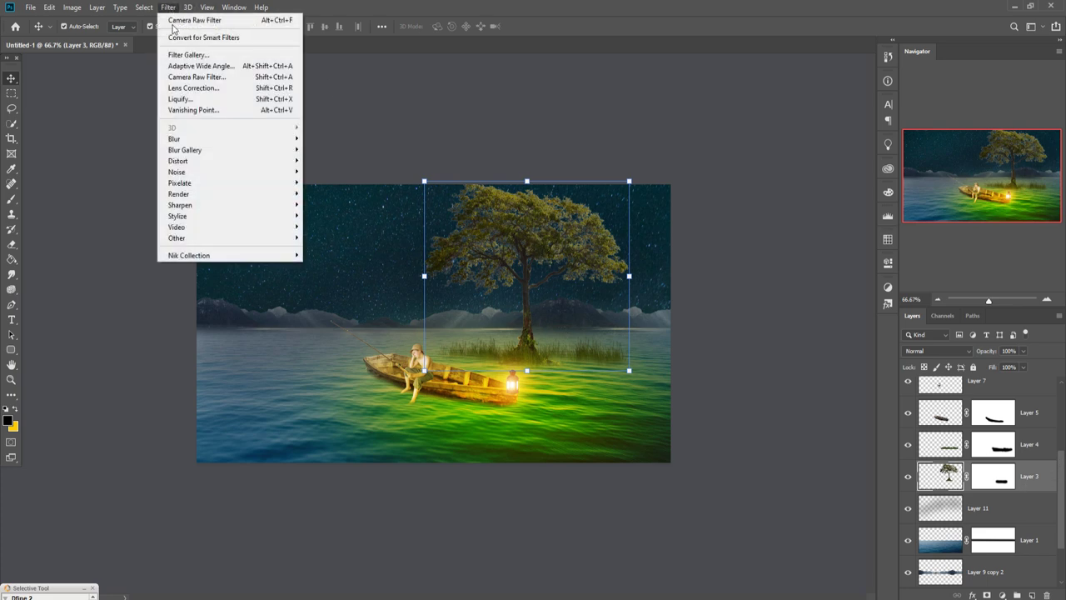
click(180, 73)
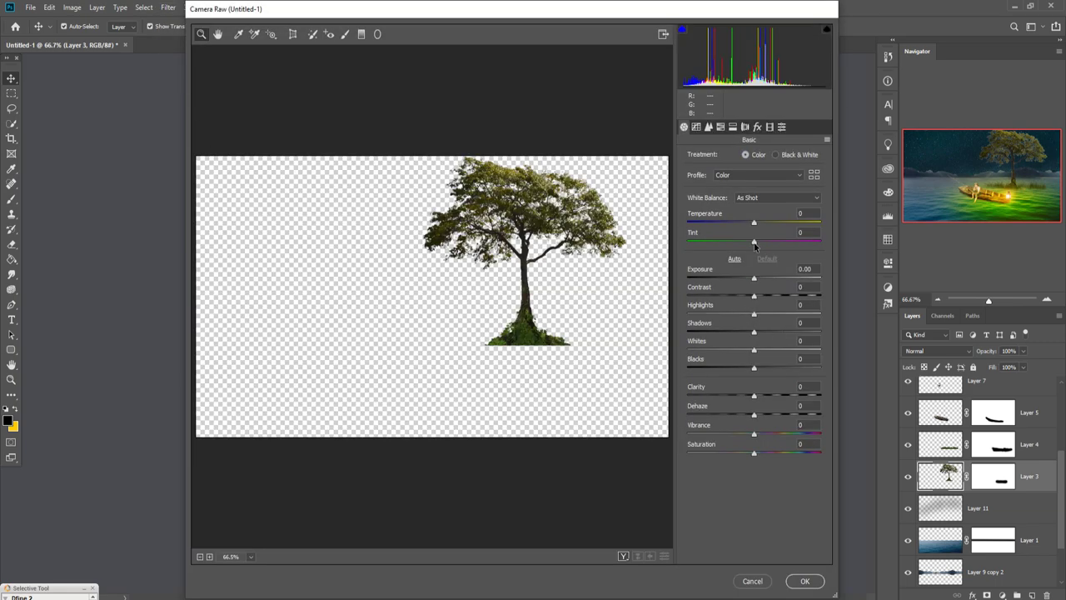
click(720, 127)
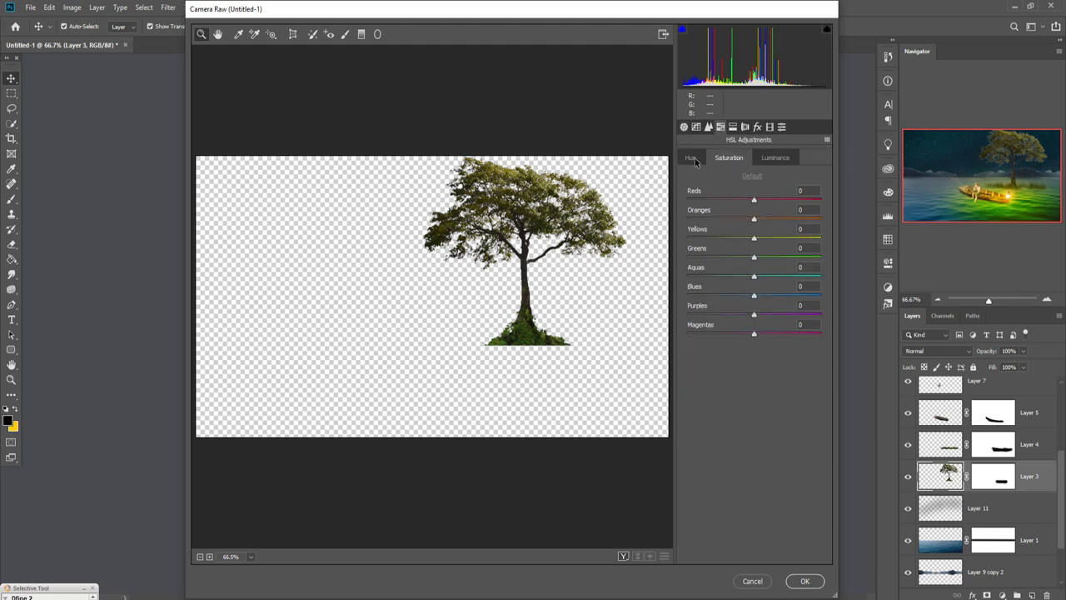
click(692, 158)
click(721, 161)
drag(755, 259, 771, 260)
Set Highlights -58, Whites -78 and highlight split-toning Hue 113, Saturation 14, then apply
click(684, 127)
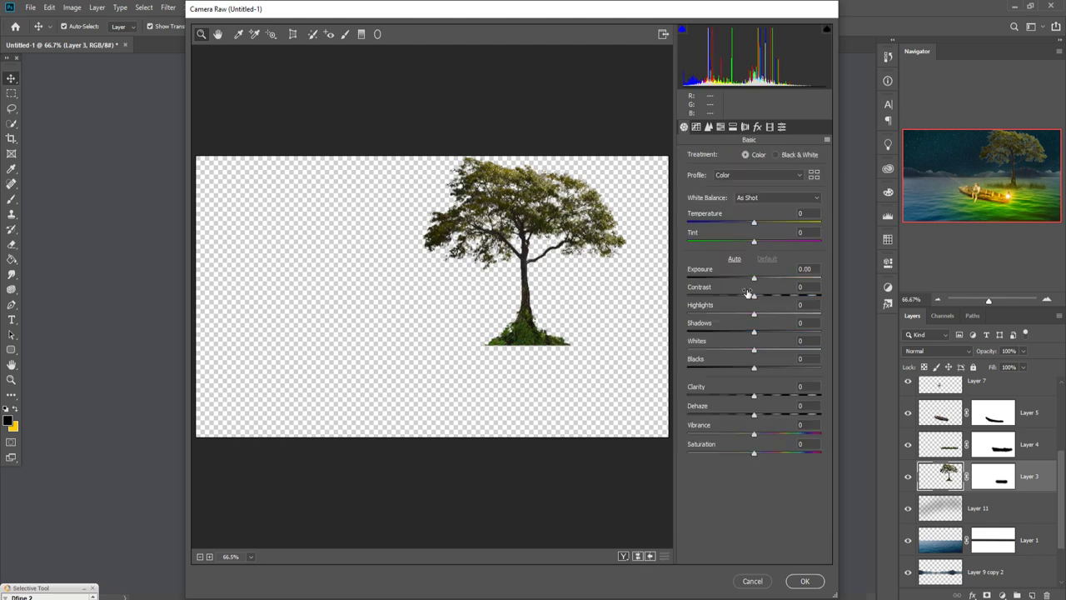
drag(753, 313, 710, 314)
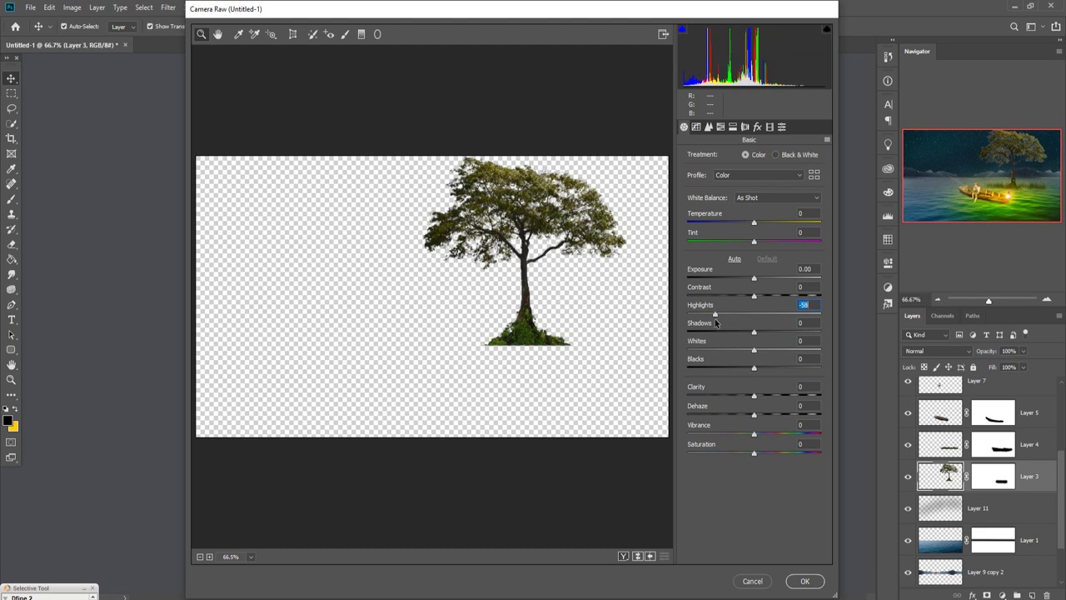
drag(754, 350, 701, 350)
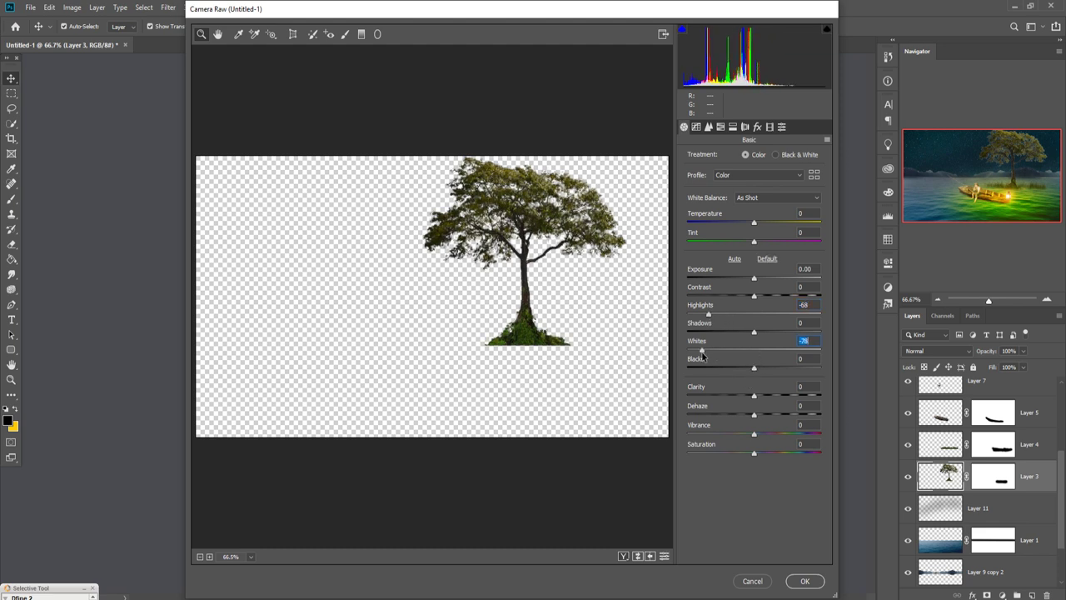
click(733, 126)
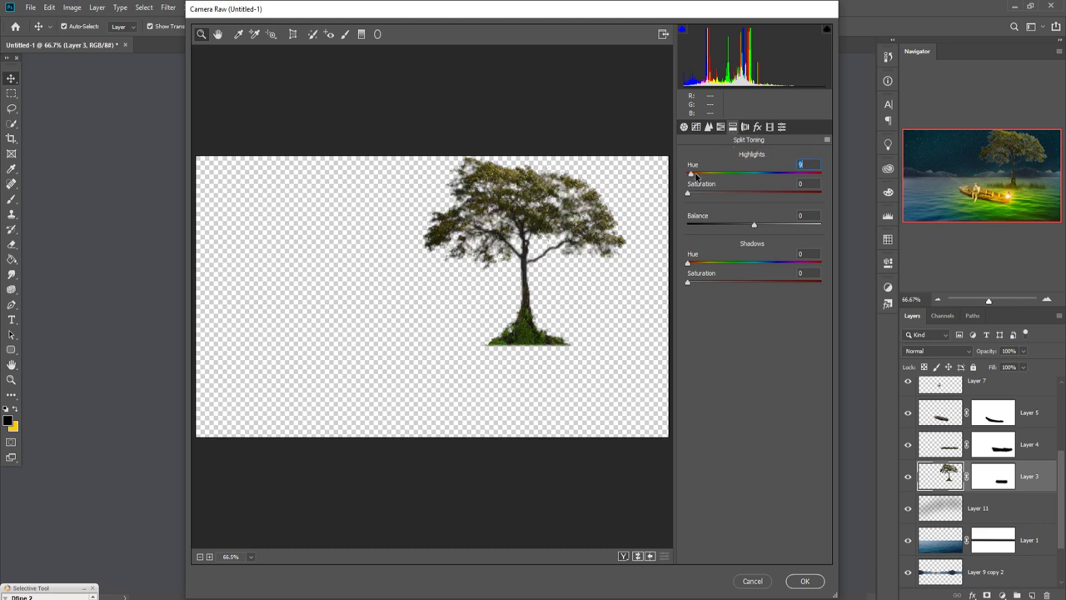
mouse_move(689, 174)
mouse_down()
mouse_move(728, 173)
mouse_move(706, 196)
mouse_up()
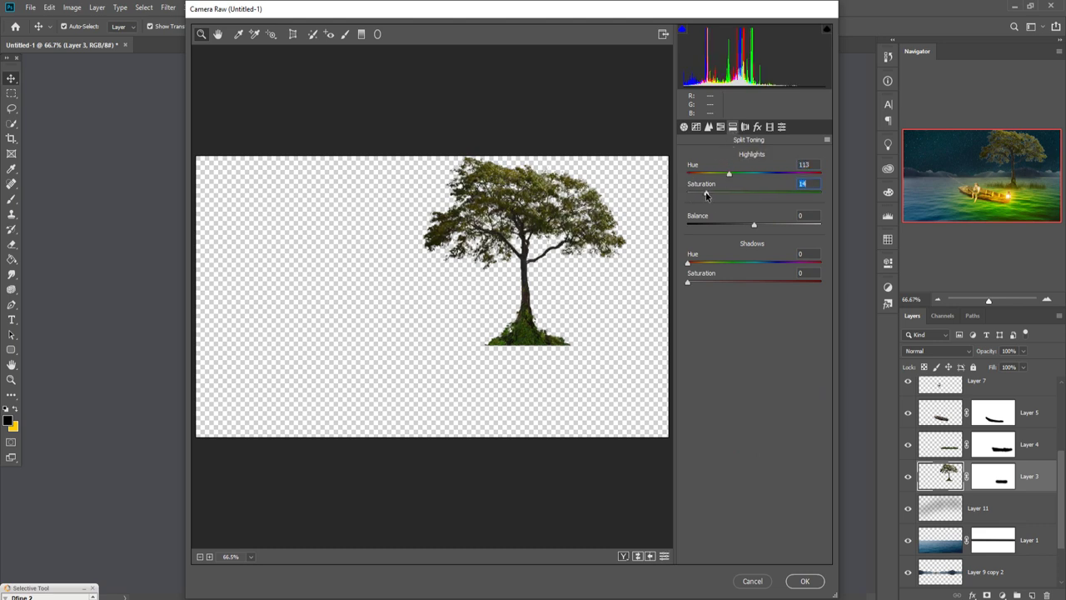
click(802, 583)
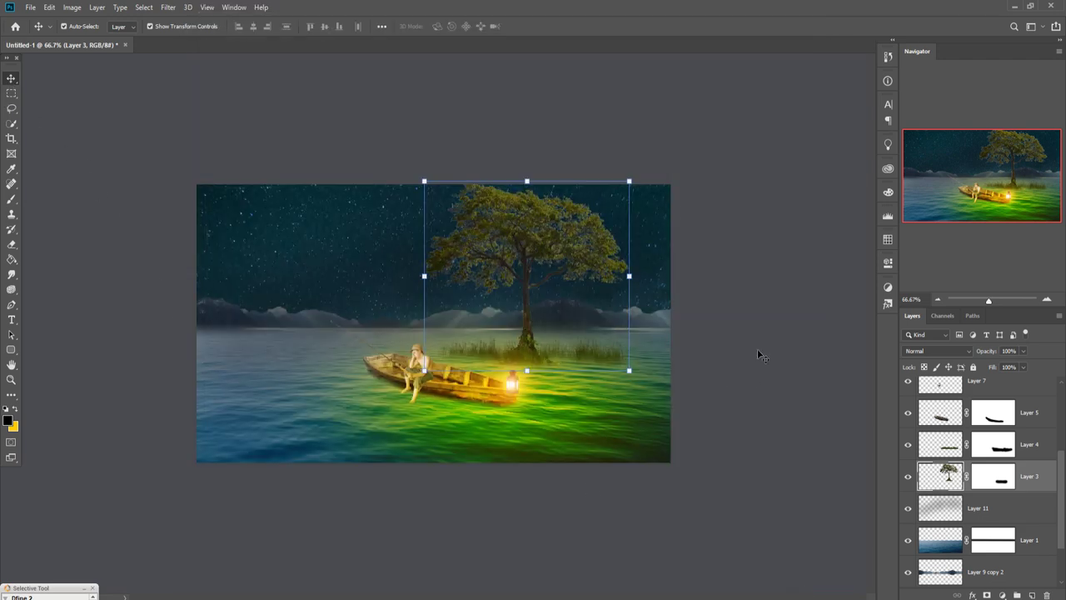
Add Layer 12 clipped to the tree layer in Overlay mode, with yellow as paint colour
scroll(1014, 475, up, 2)
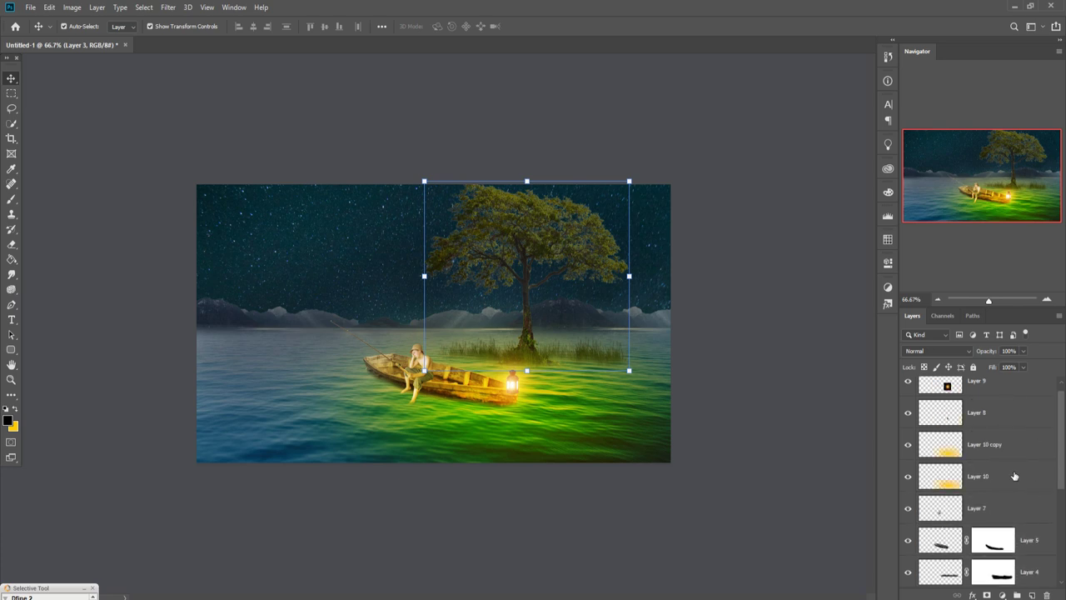
scroll(1014, 475, up, 2)
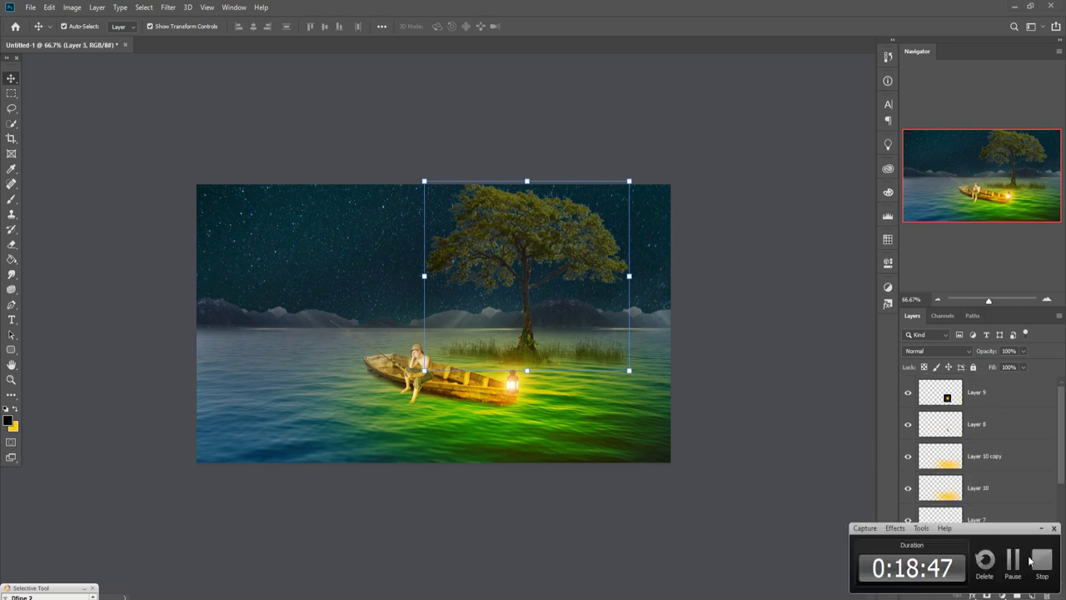
scroll(1024, 488, down, 4)
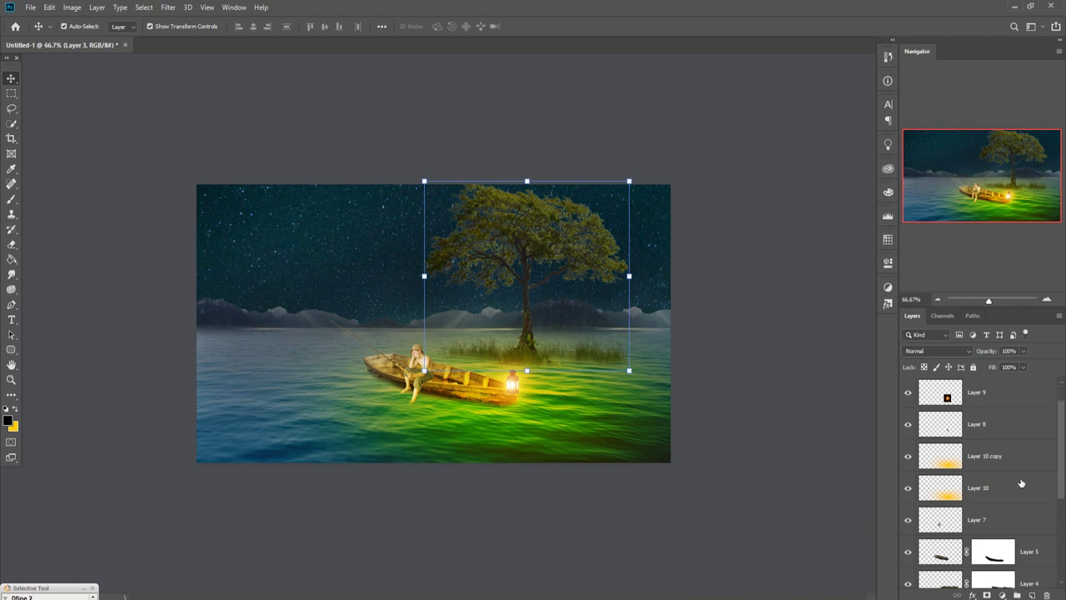
click(1031, 593)
right_click(991, 460)
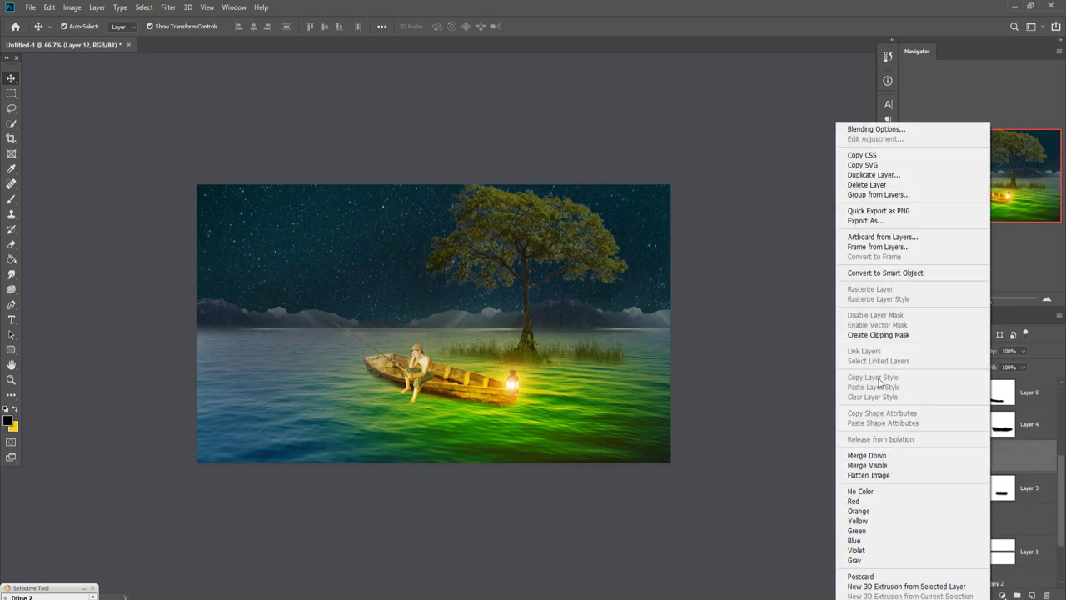
click(878, 334)
click(11, 200)
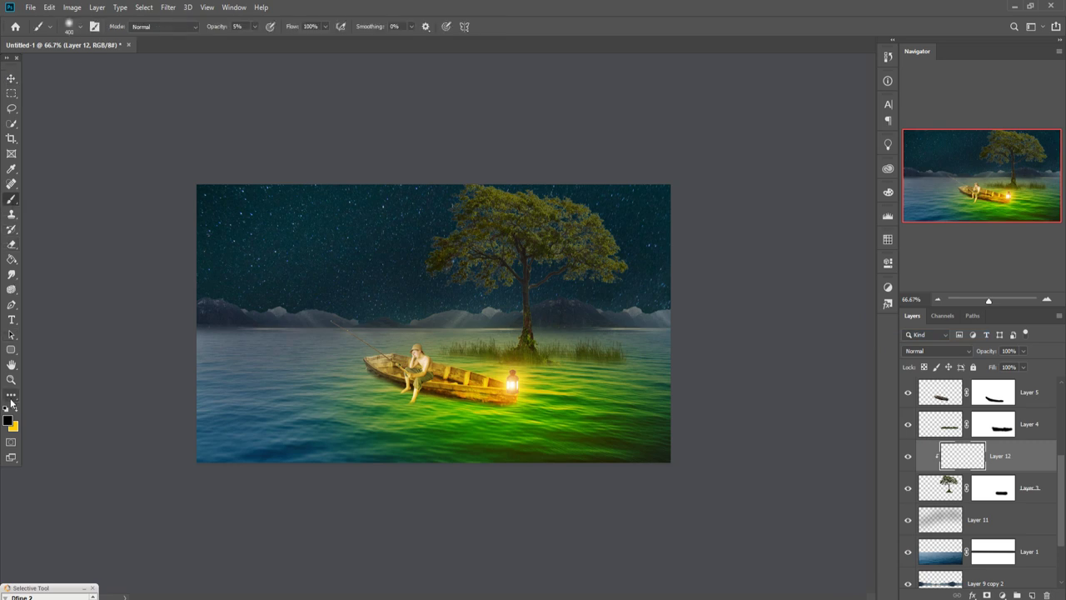
click(16, 407)
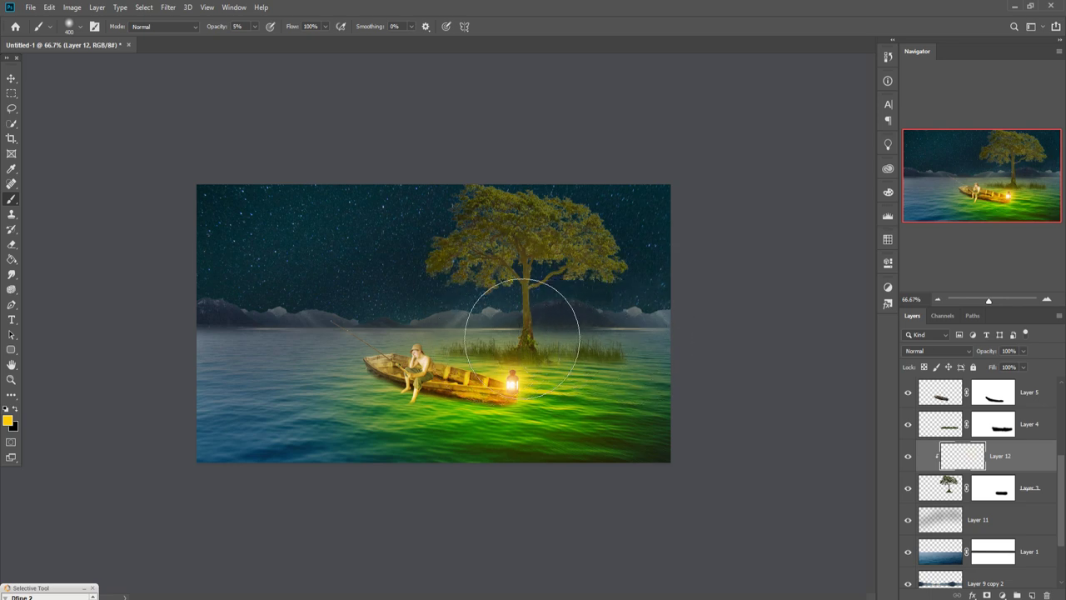
click(950, 352)
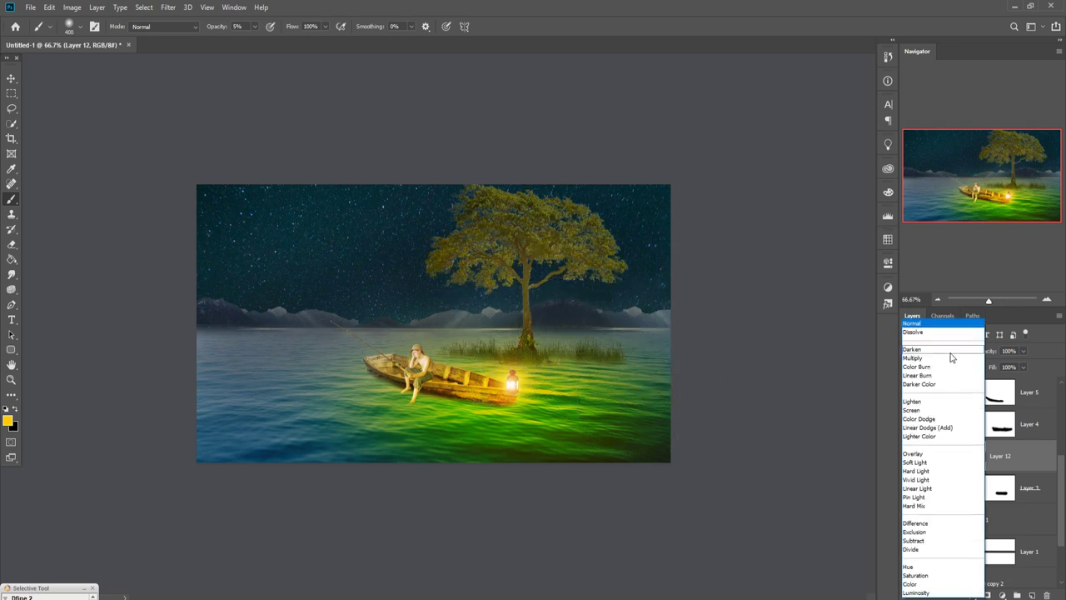
click(915, 453)
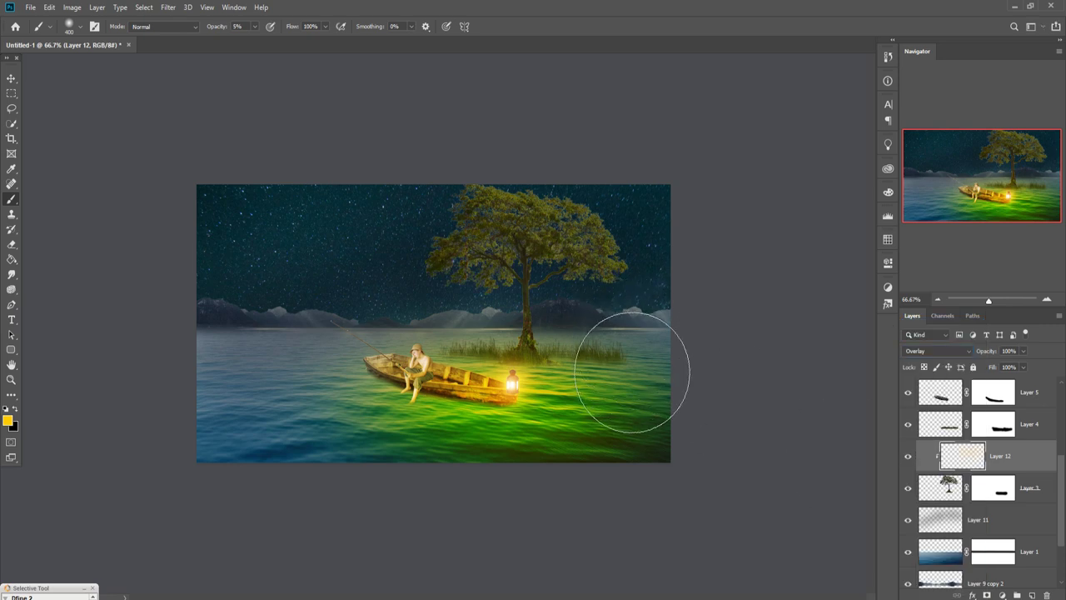
With a 125 px brush at 100% opacity, paint yellow over the tree canopy and trunk
key(bracketleft)
key(bracketleft)
key(bracketleft)
key(bracketleft)
key(bracketleft)
key(bracketleft)
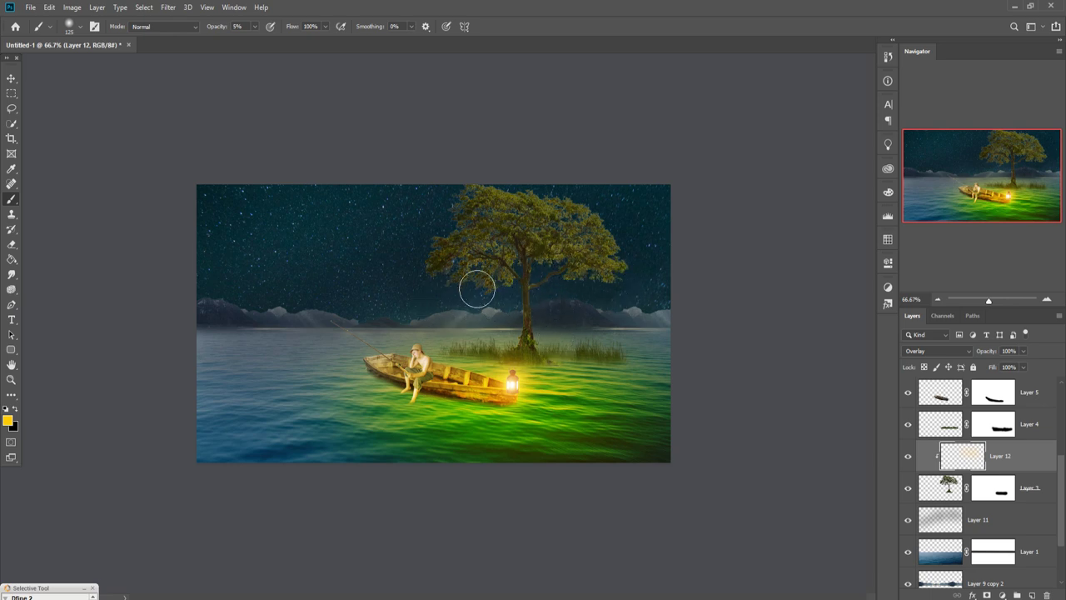
click(255, 27)
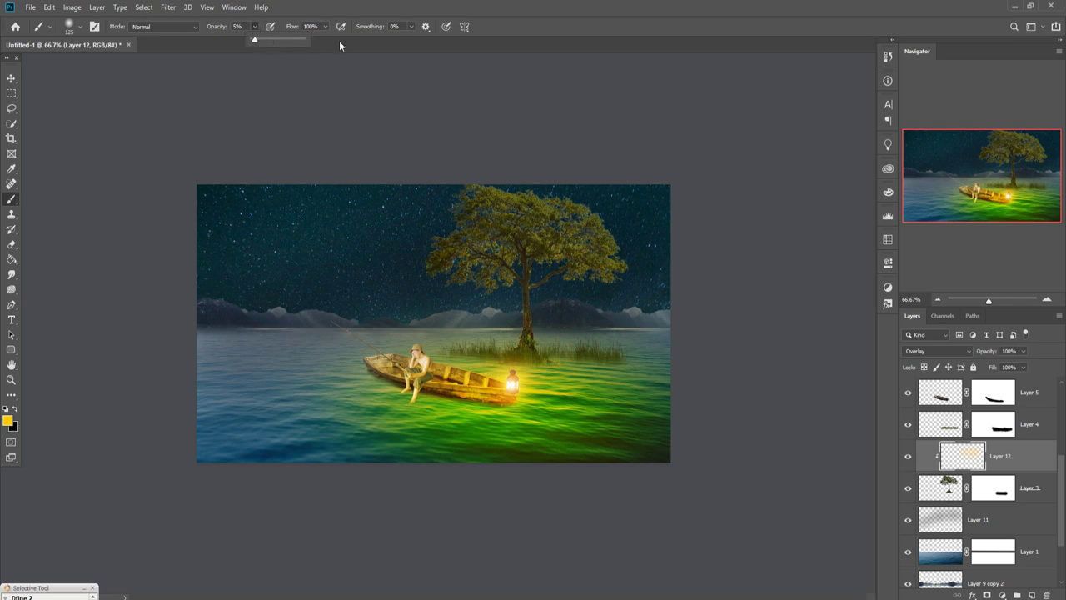
click(467, 287)
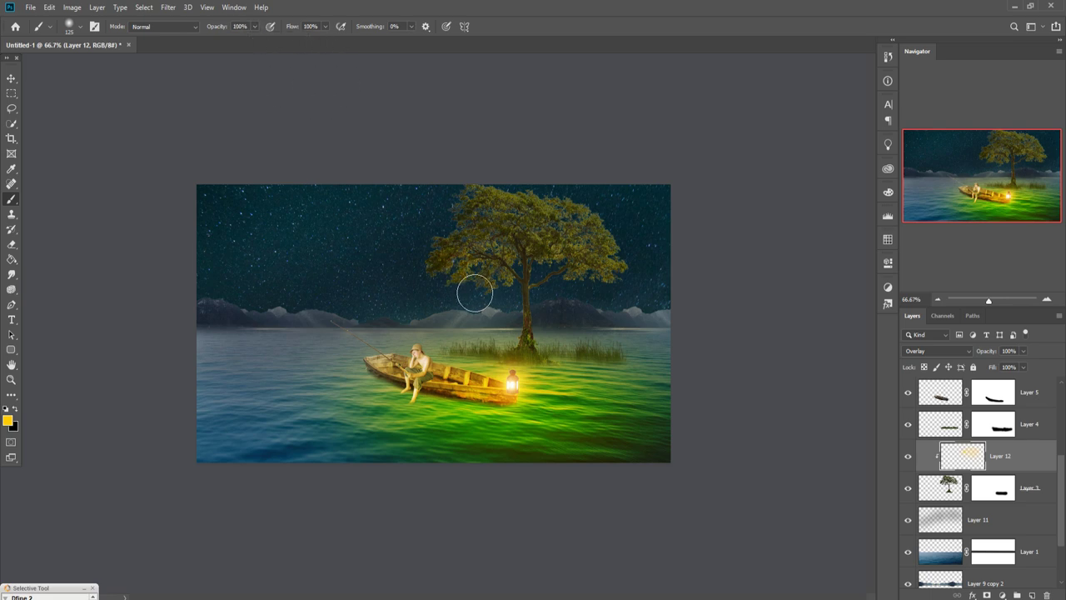
drag(484, 296, 641, 297)
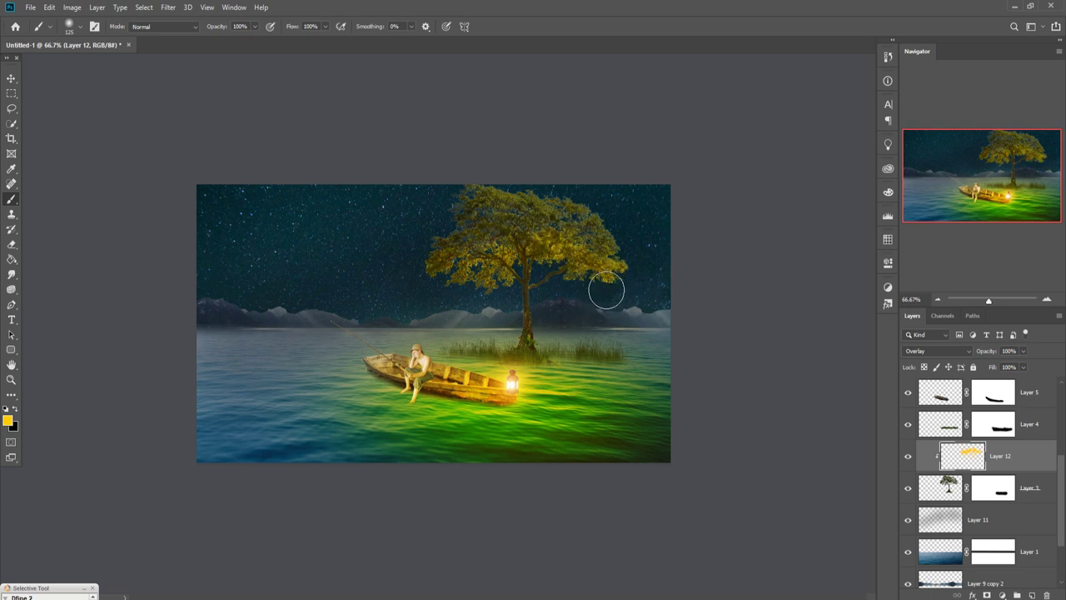
mouse_move(556, 336)
mouse_down()
mouse_move(570, 306)
mouse_move(494, 284)
mouse_up()
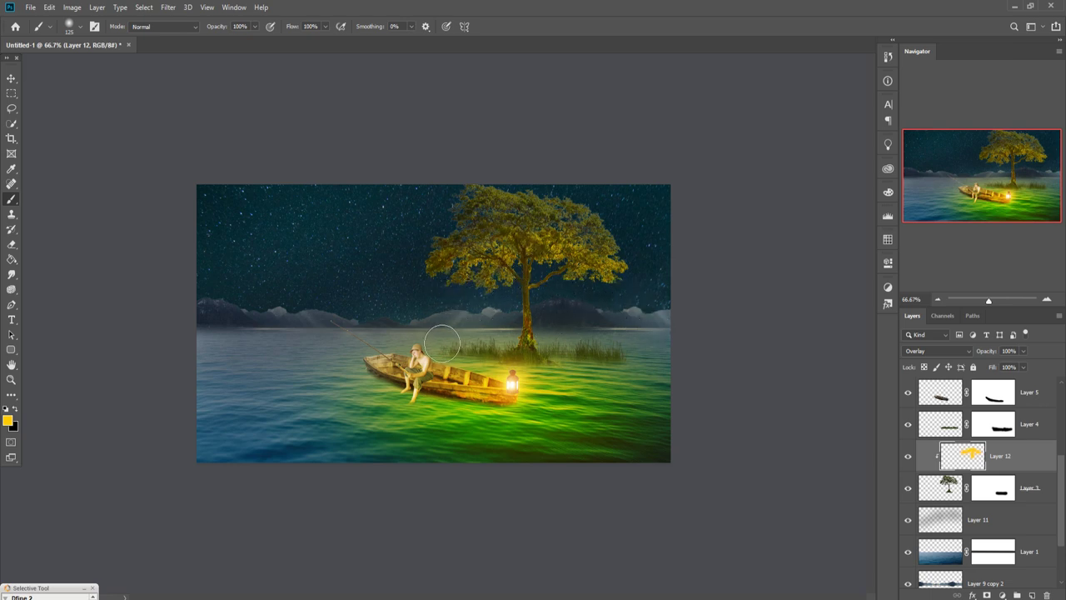
click(11, 77)
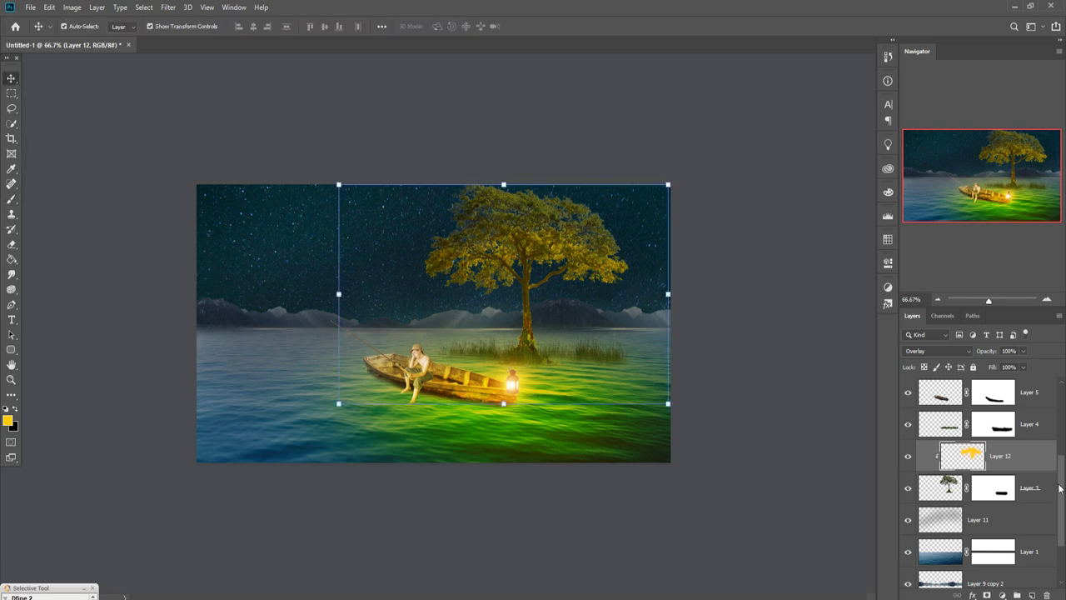
Add Layer 13 above Layer 4 and paint a black shadow under the boat
scroll(1059, 488, up, 3)
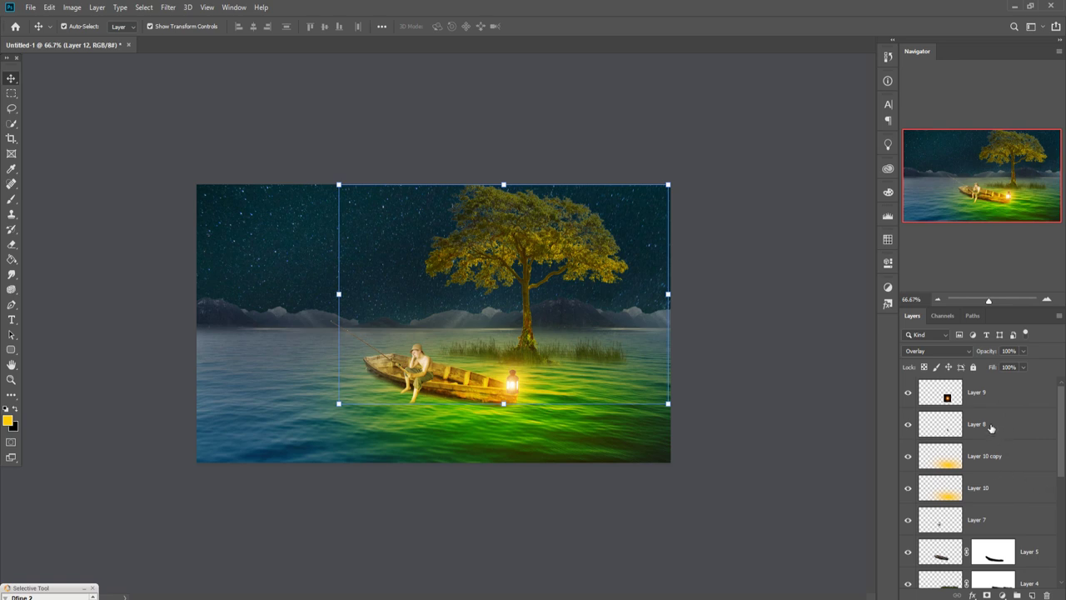
scroll(999, 458, down, 3)
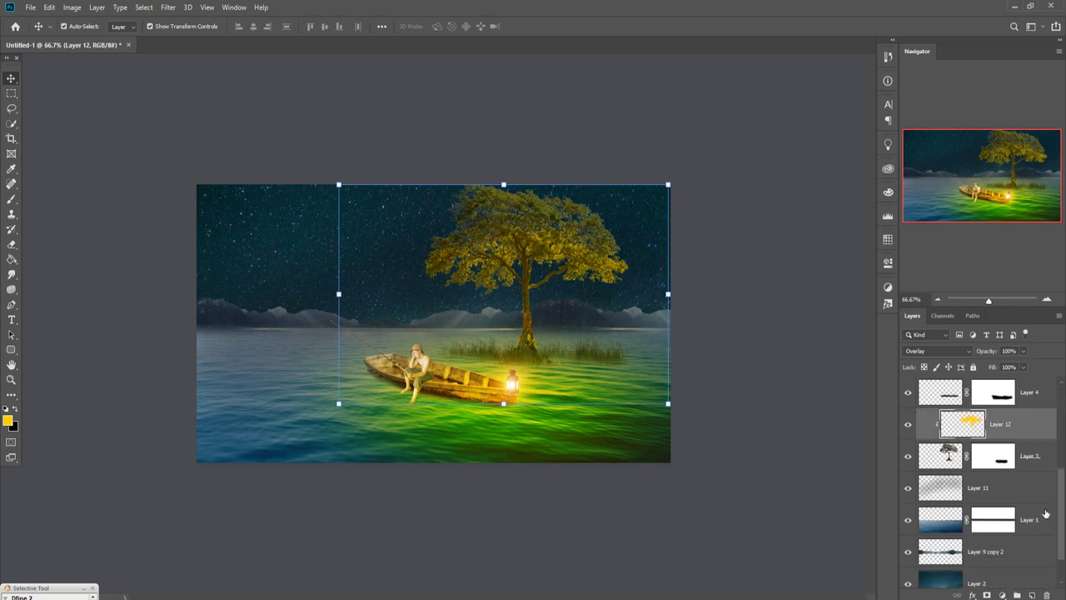
scroll(1042, 491, up, 2)
click(1036, 464)
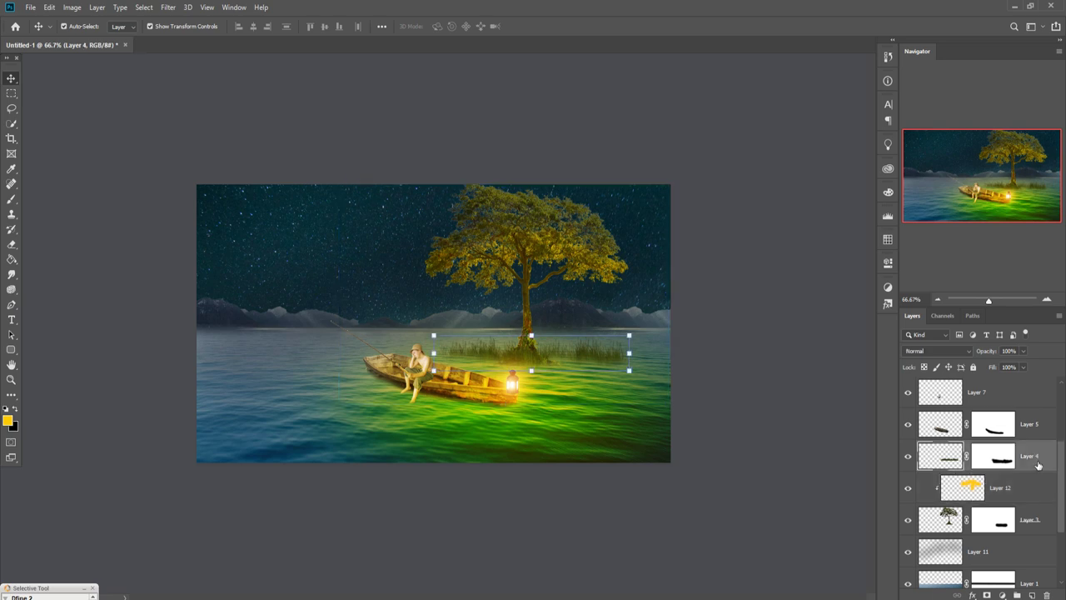
click(1031, 595)
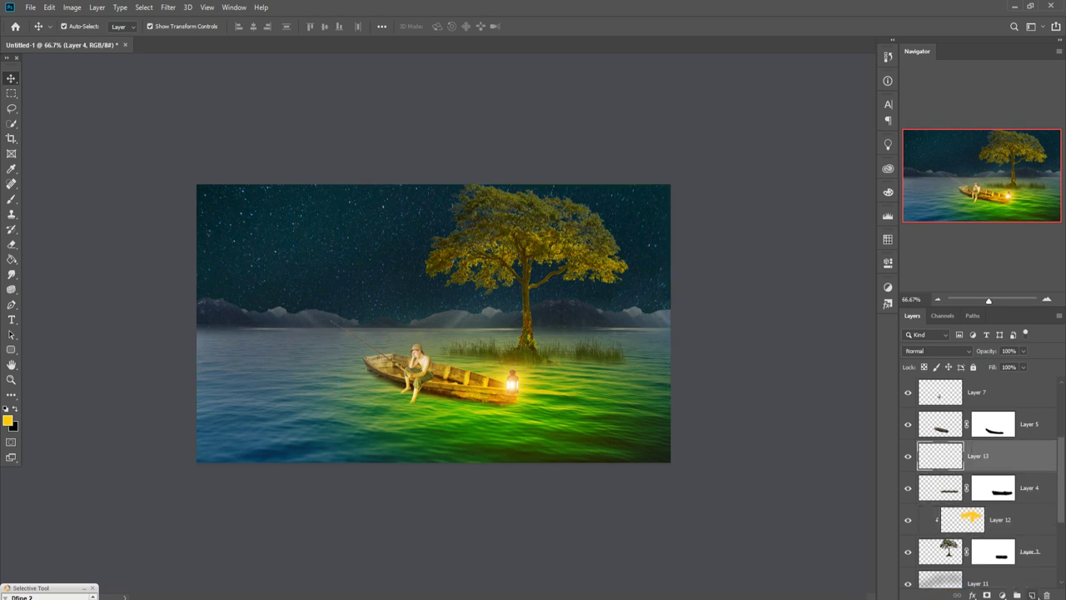
click(12, 200)
key(x)
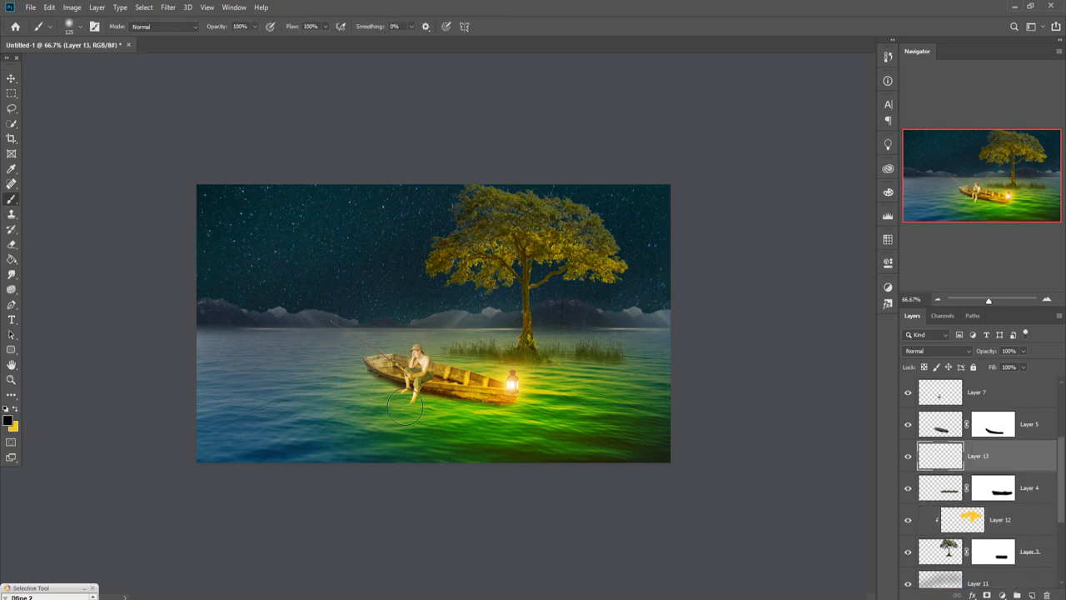
drag(387, 406, 383, 385)
Stretch the shadow wide, flatten it to 71% height, tilt it about 8°, and position it under the boat
click(11, 79)
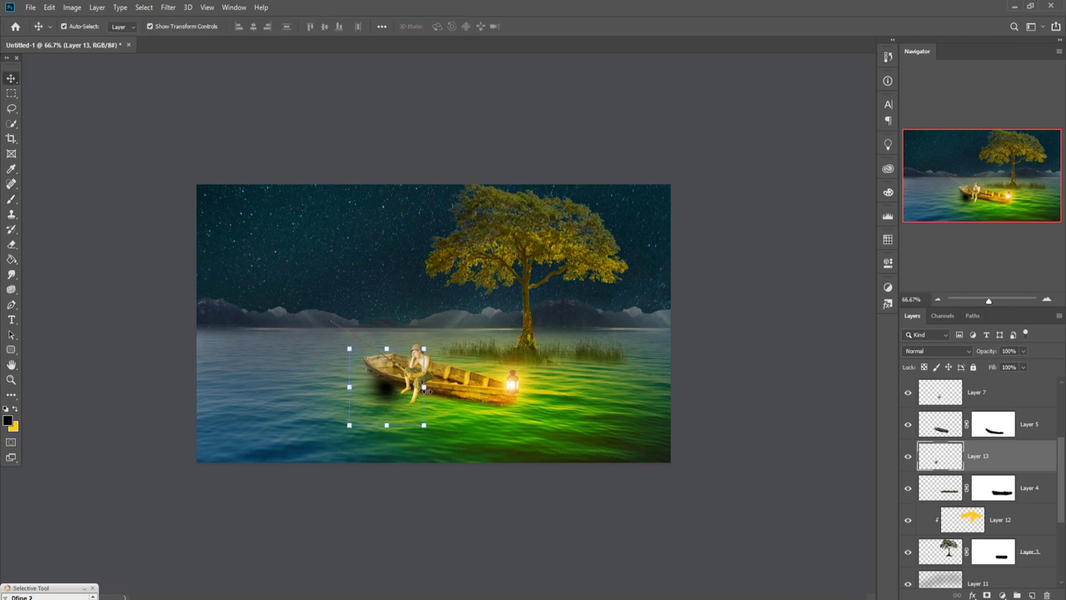
drag(424, 387, 761, 379)
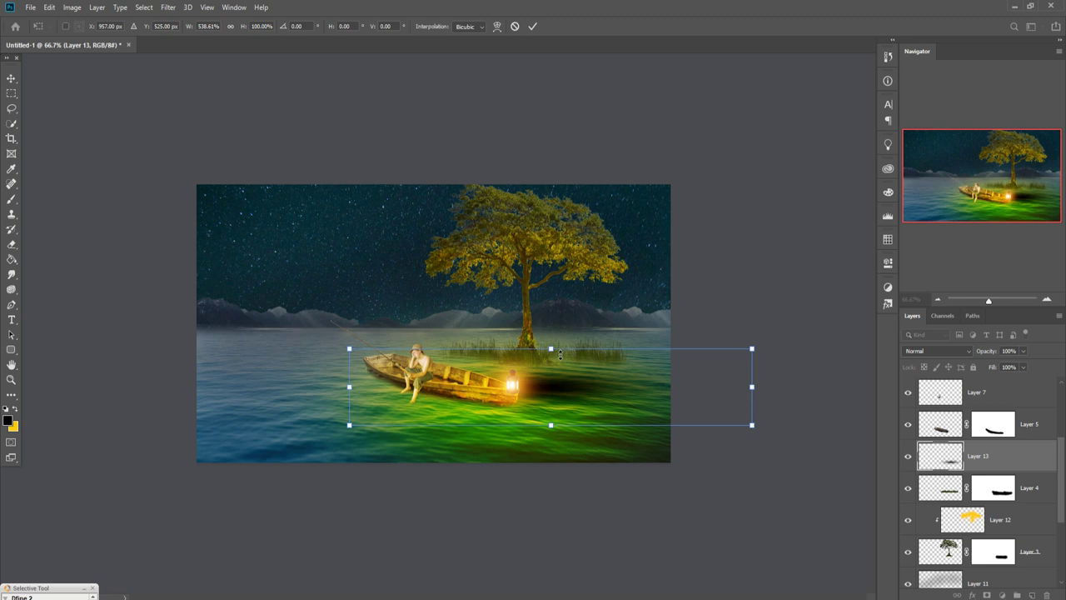
drag(561, 354, 561, 372)
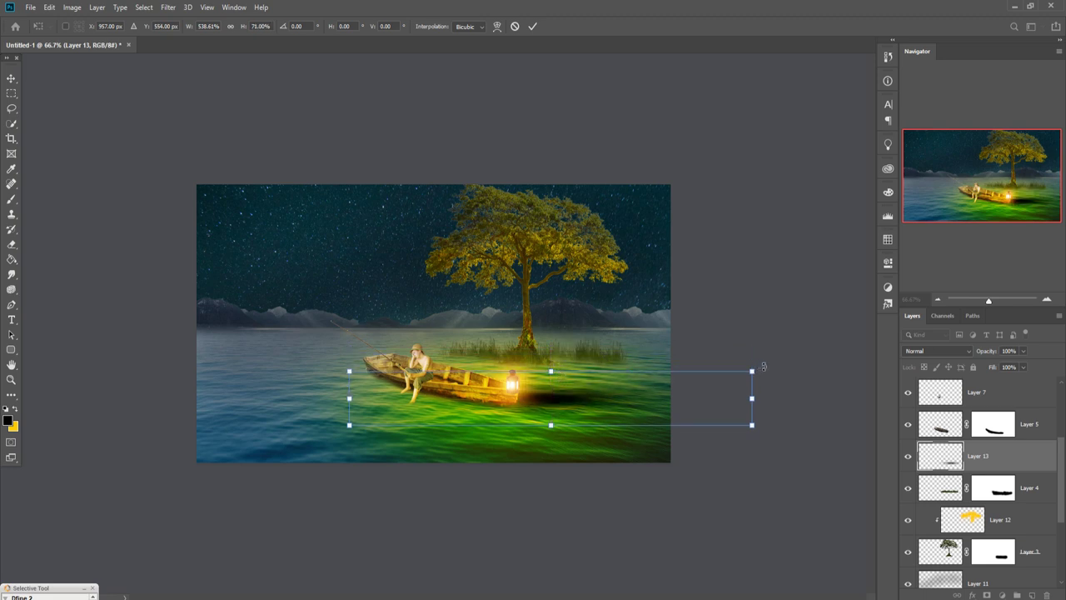
drag(795, 365, 812, 378)
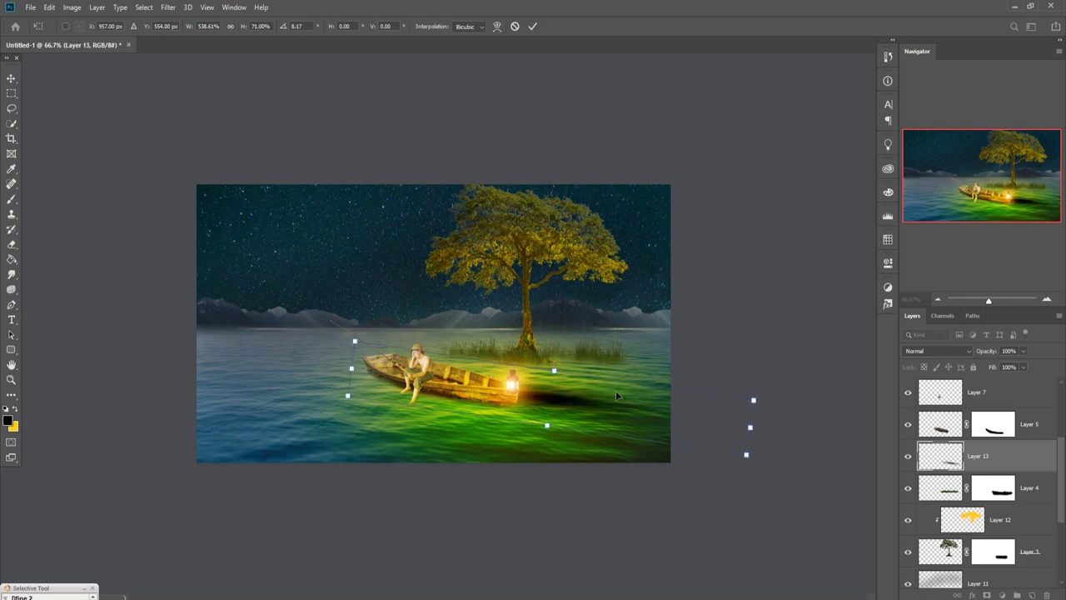
mouse_move(566, 400)
mouse_down()
mouse_move(432, 402)
mouse_move(445, 394)
mouse_up()
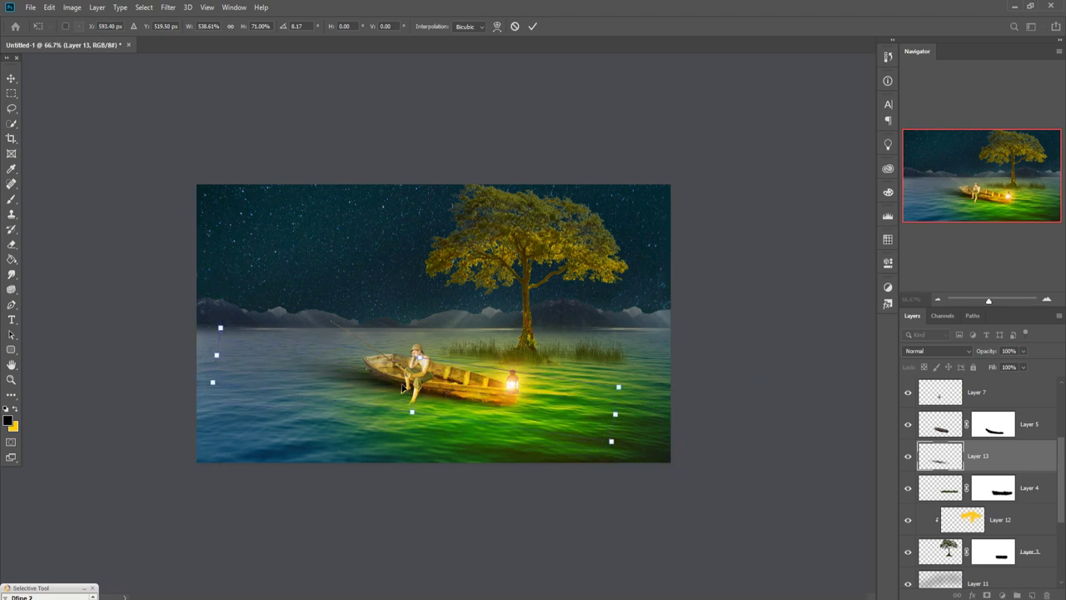
click(532, 26)
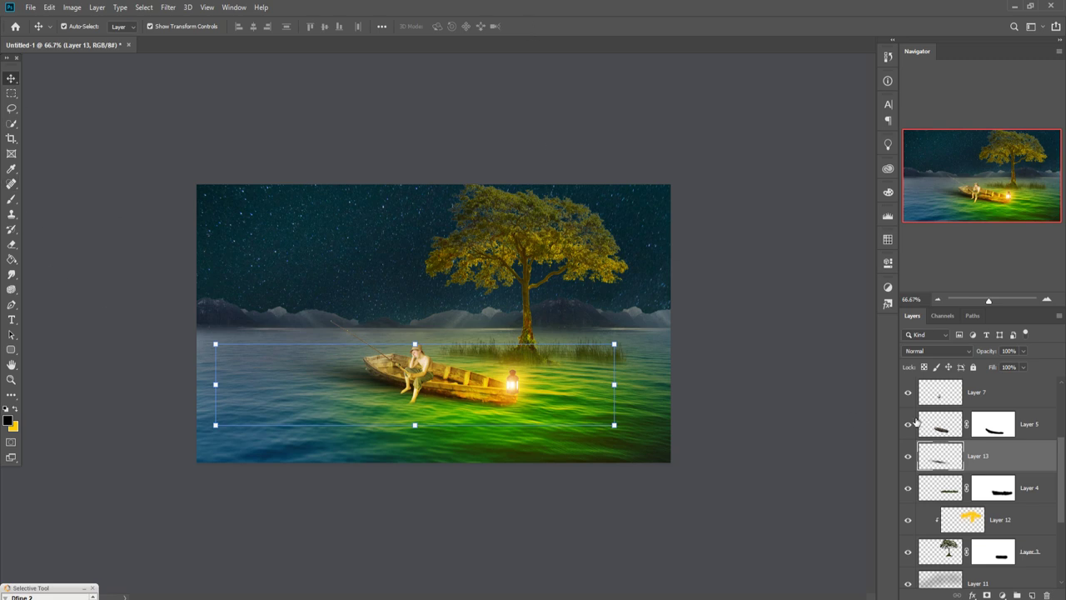
click(1032, 401)
scroll(1032, 400, up, 4)
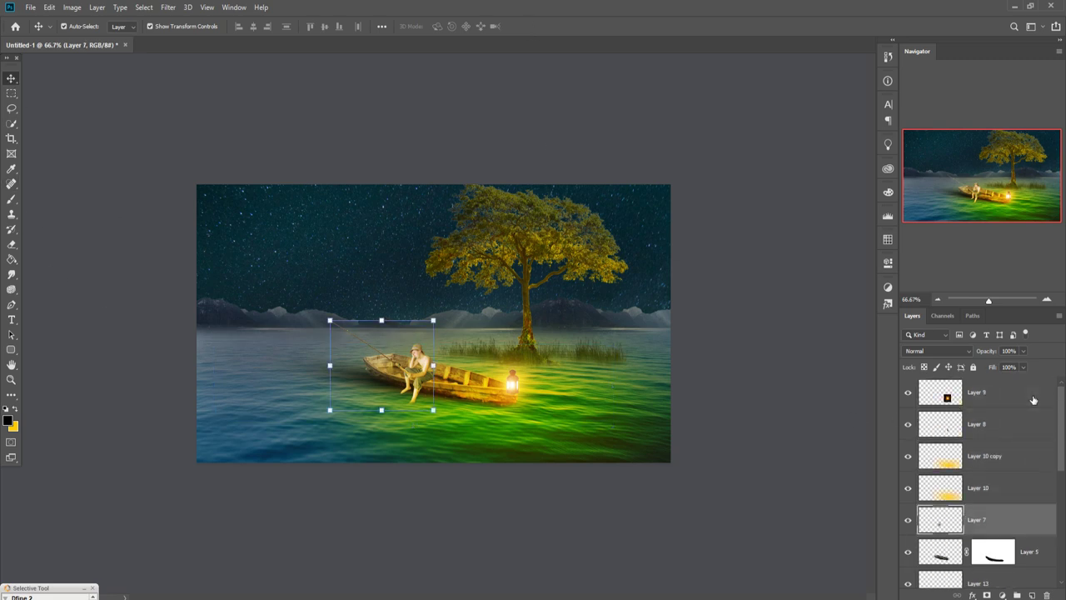
click(1008, 394)
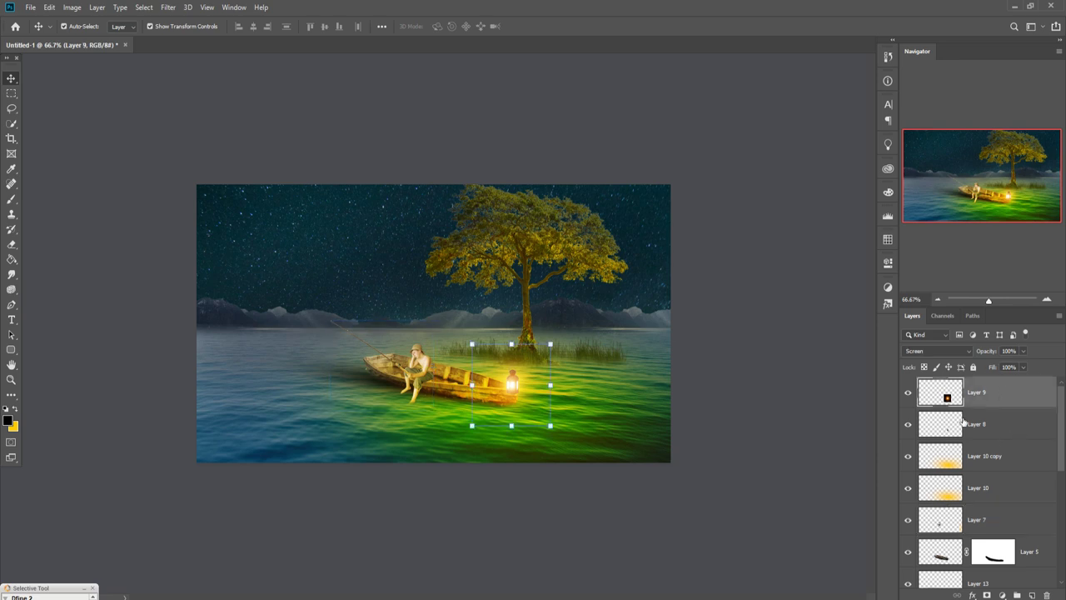
click(1003, 594)
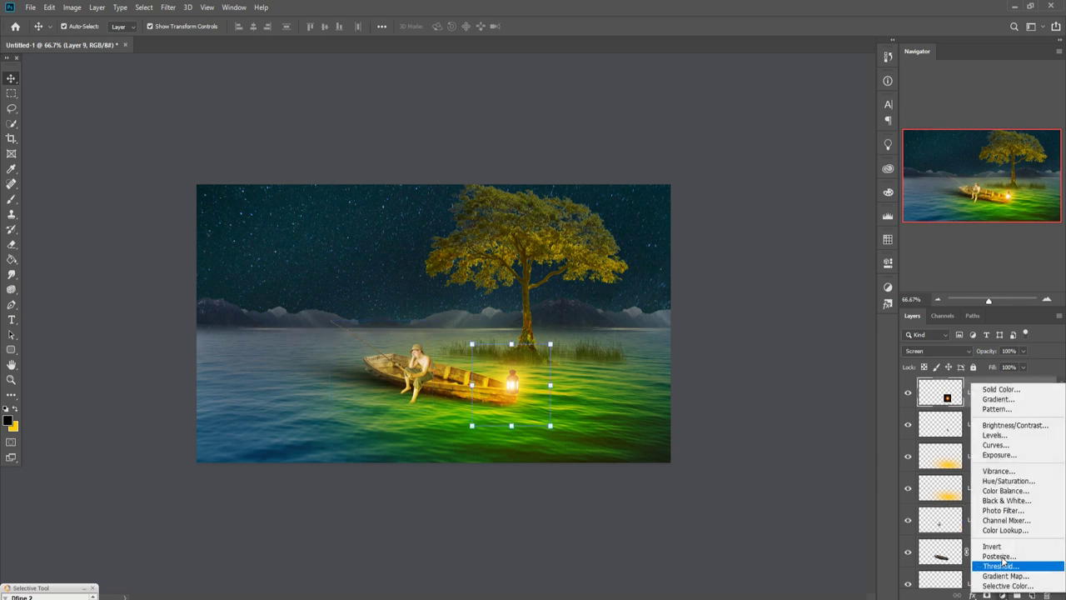
click(1005, 481)
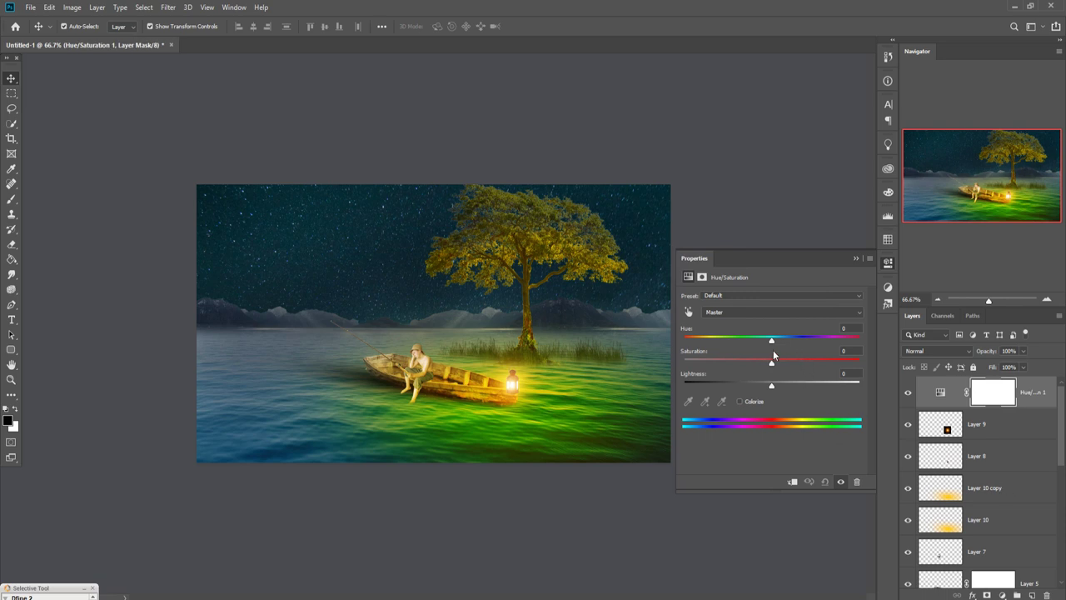
drag(772, 340, 762, 339)
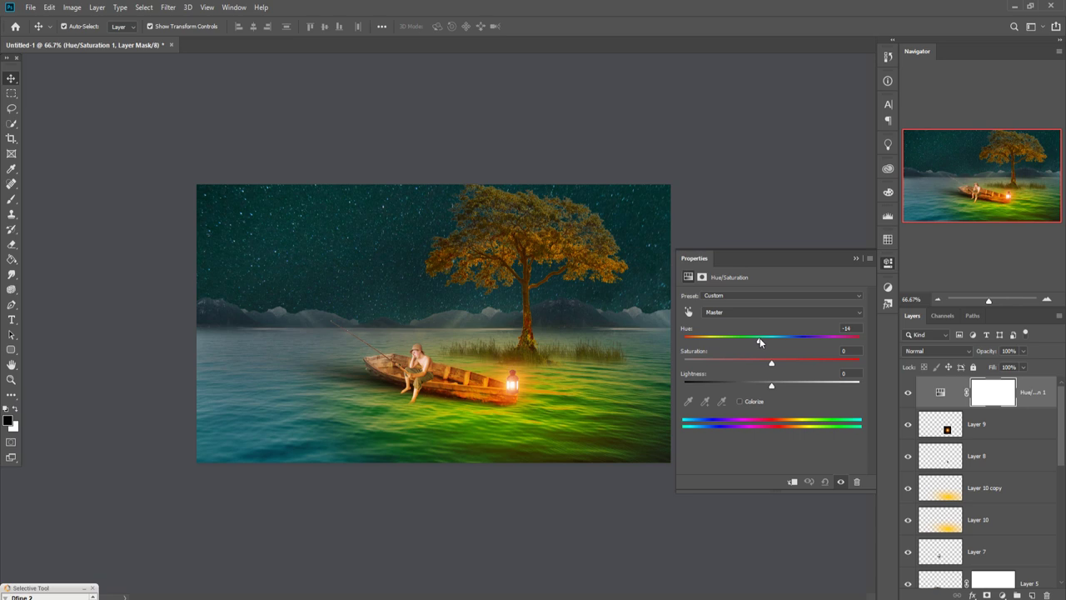
drag(759, 340, 766, 339)
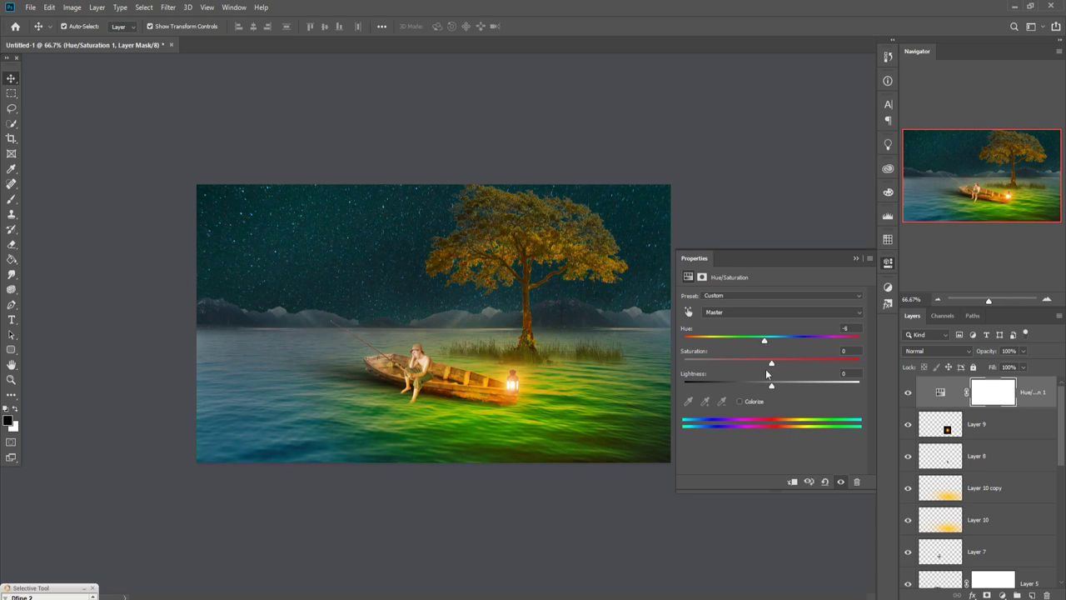
click(855, 259)
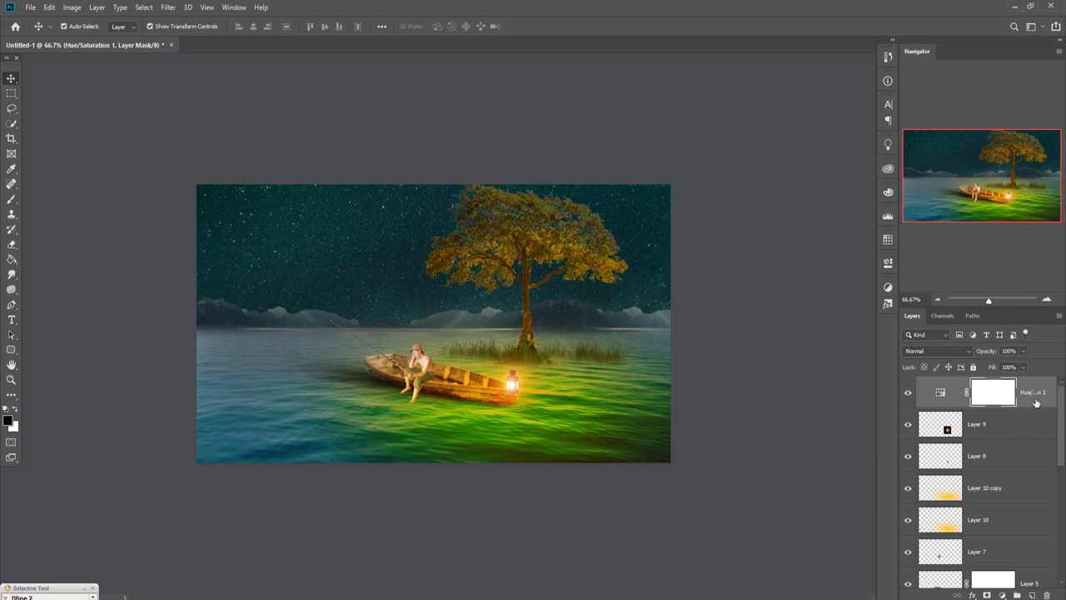
key(Delete)
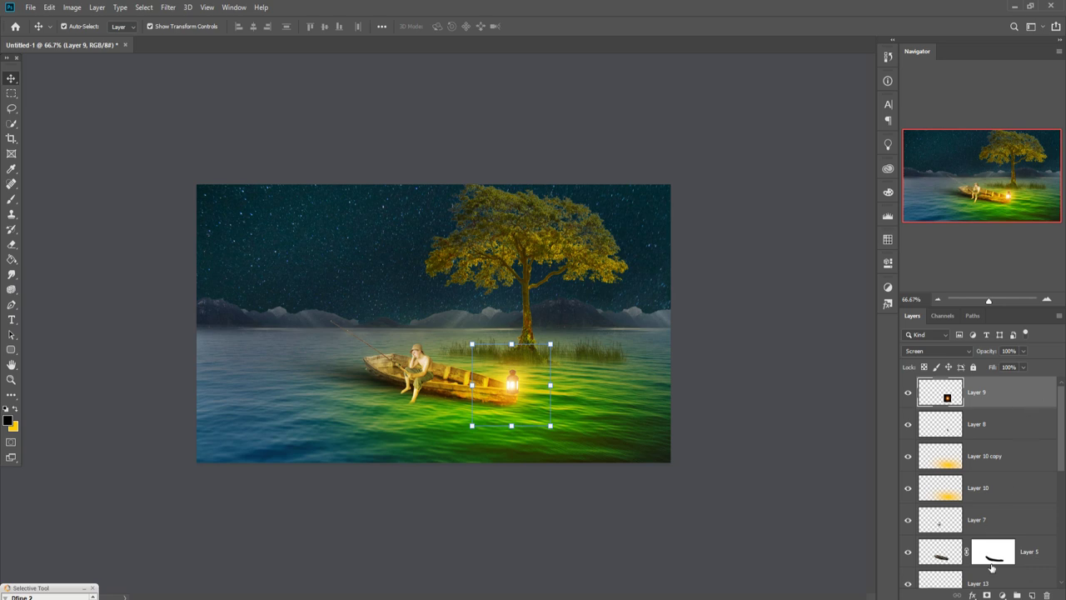
Add a Color Balance layer with midtones Cyan–Red -6 and Yellow–Blue +38
click(1001, 594)
click(1000, 493)
drag(765, 358, 778, 360)
drag(756, 321, 743, 322)
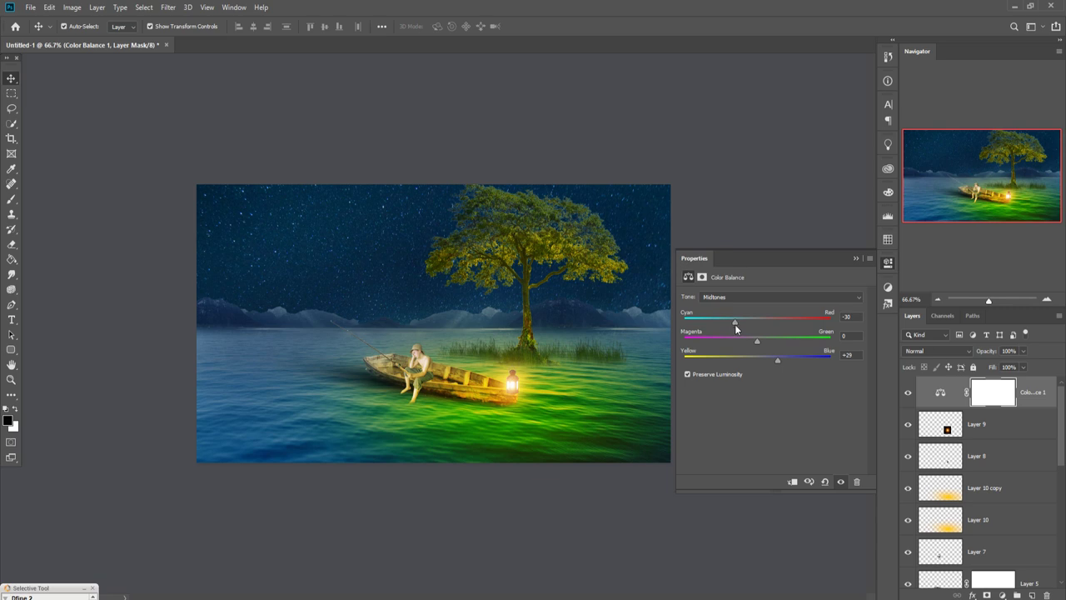
drag(734, 321, 759, 325)
drag(780, 359, 784, 358)
click(856, 259)
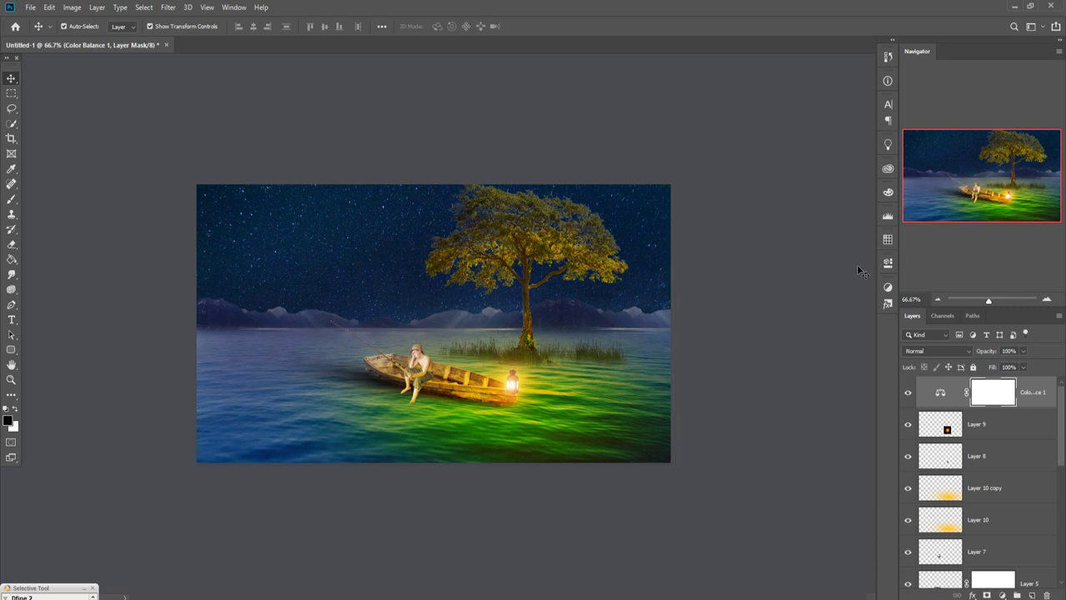
click(1039, 398)
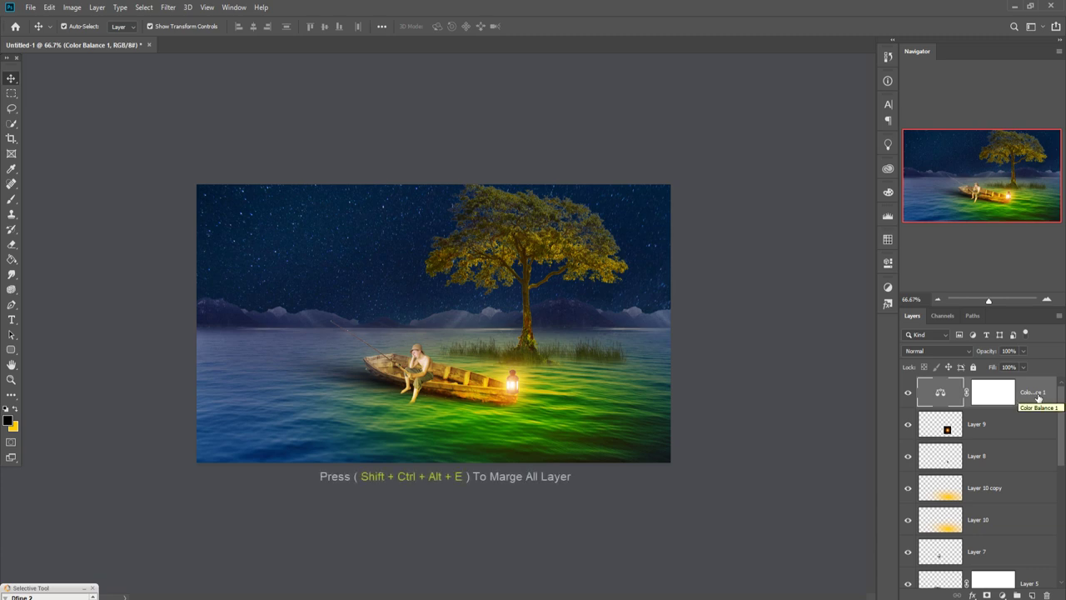
Merge visible layers into Layer 14, duplicate it, and add a -34 Camera Raw vignette
key(shift+ctrl+alt+e)
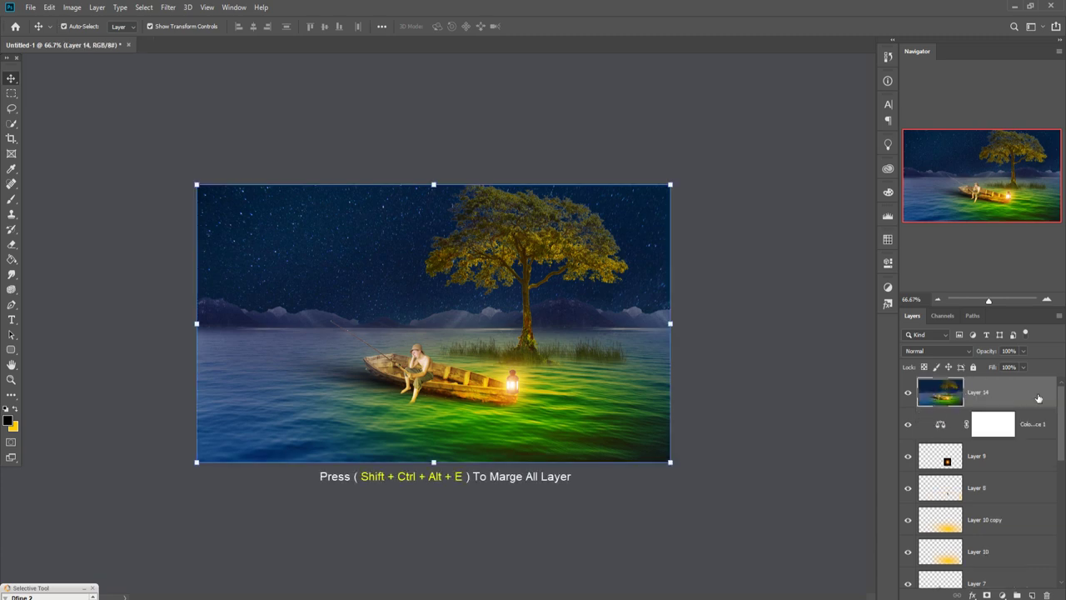
right_click(1037, 398)
click(912, 175)
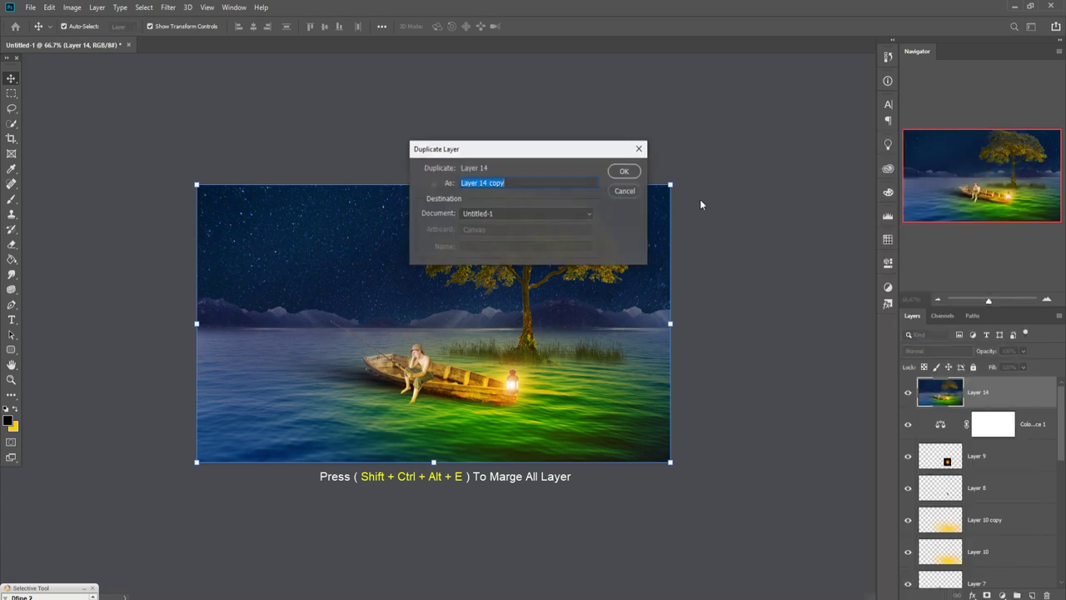
click(624, 170)
click(168, 7)
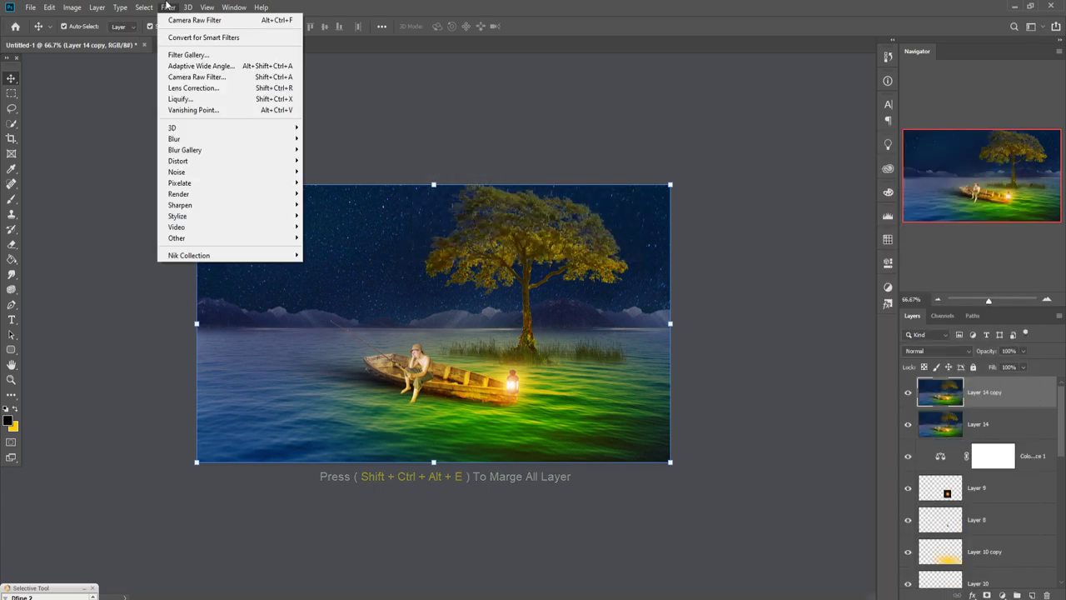
click(177, 76)
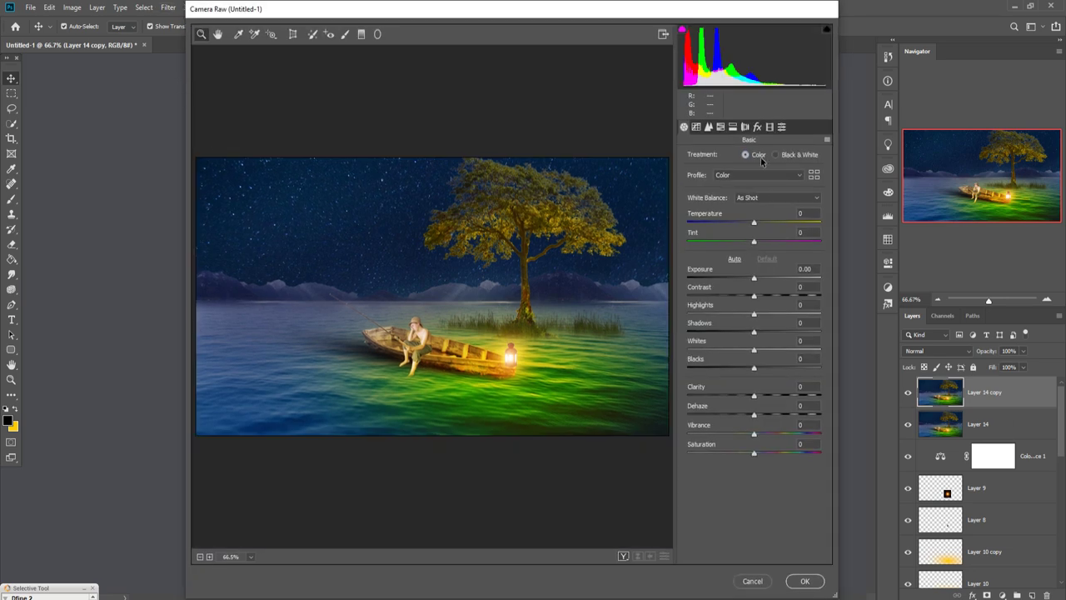
click(757, 126)
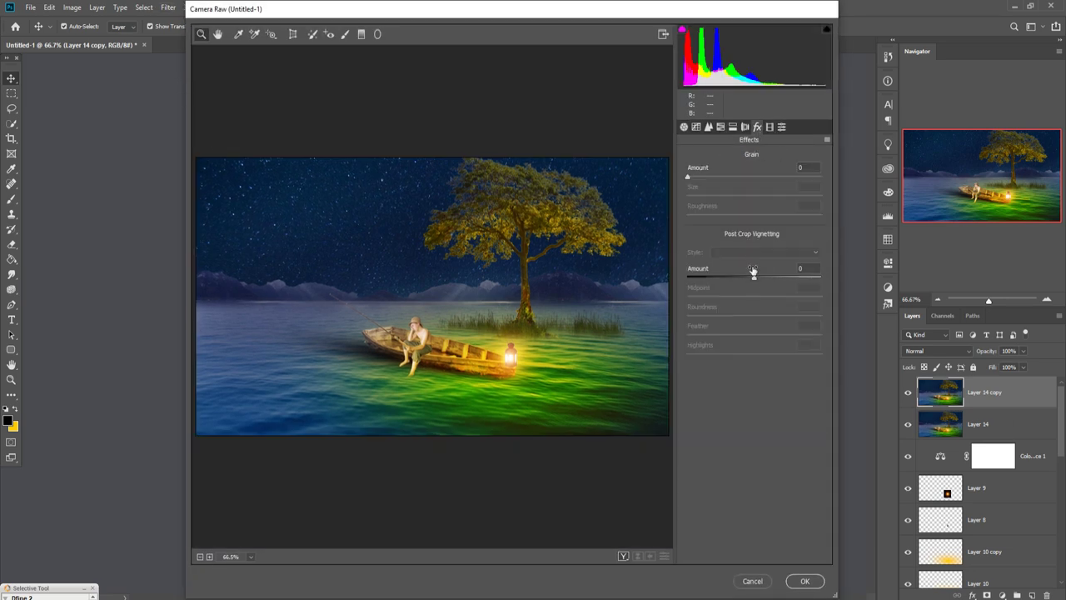
drag(758, 281, 734, 283)
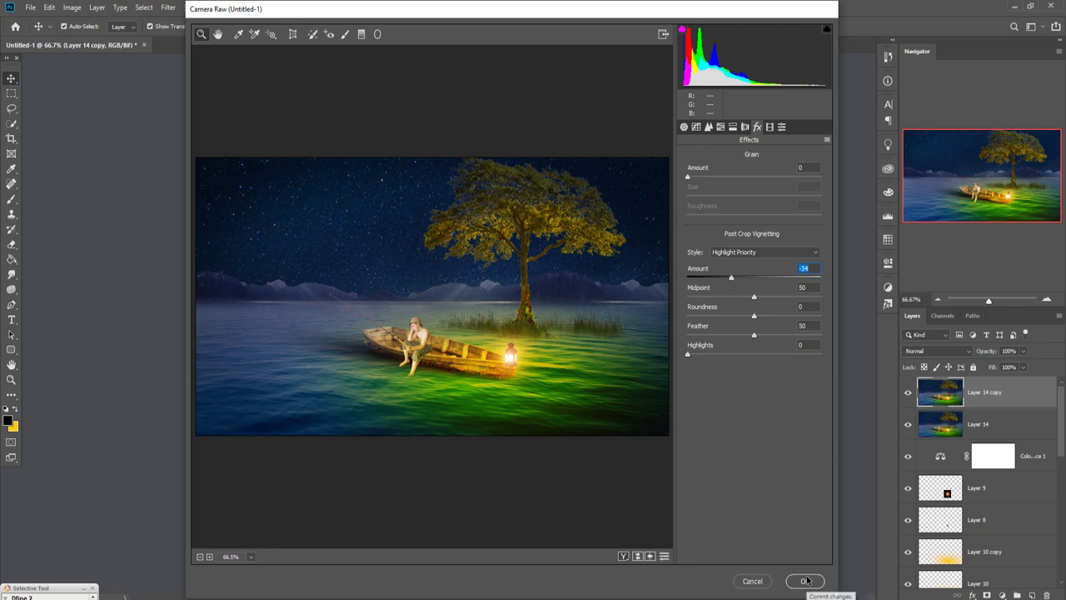
Split-tone highlights to Hue 56, Saturation 69 and shadows to Hue 201, Saturation 14, then apply
click(733, 127)
mouse_move(689, 174)
mouse_down()
mouse_move(737, 194)
mouse_move(783, 194)
mouse_up()
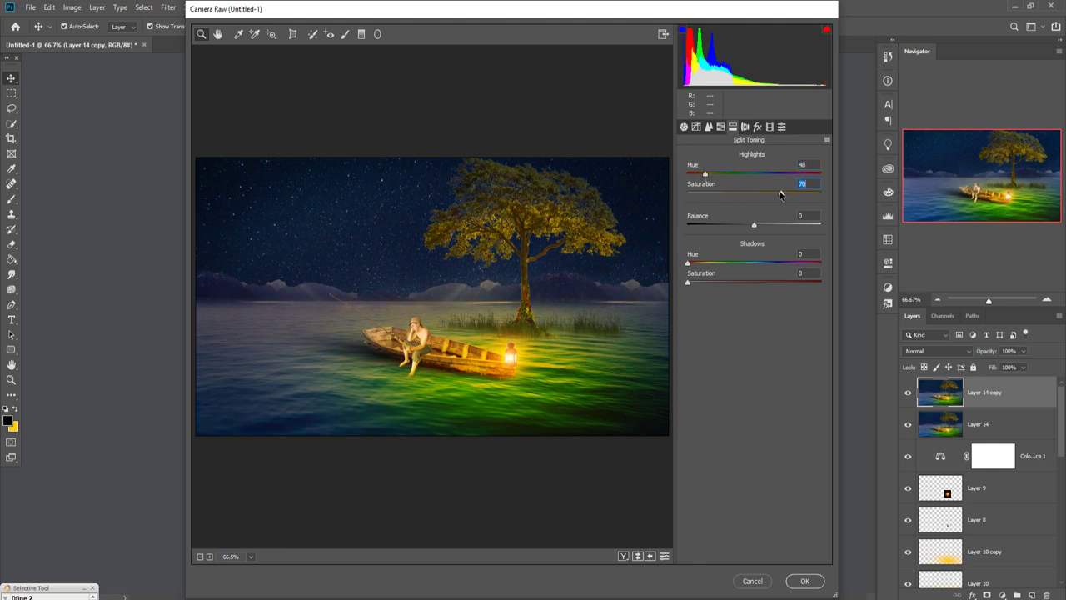
drag(706, 175, 710, 175)
drag(688, 263, 761, 263)
drag(688, 285, 704, 285)
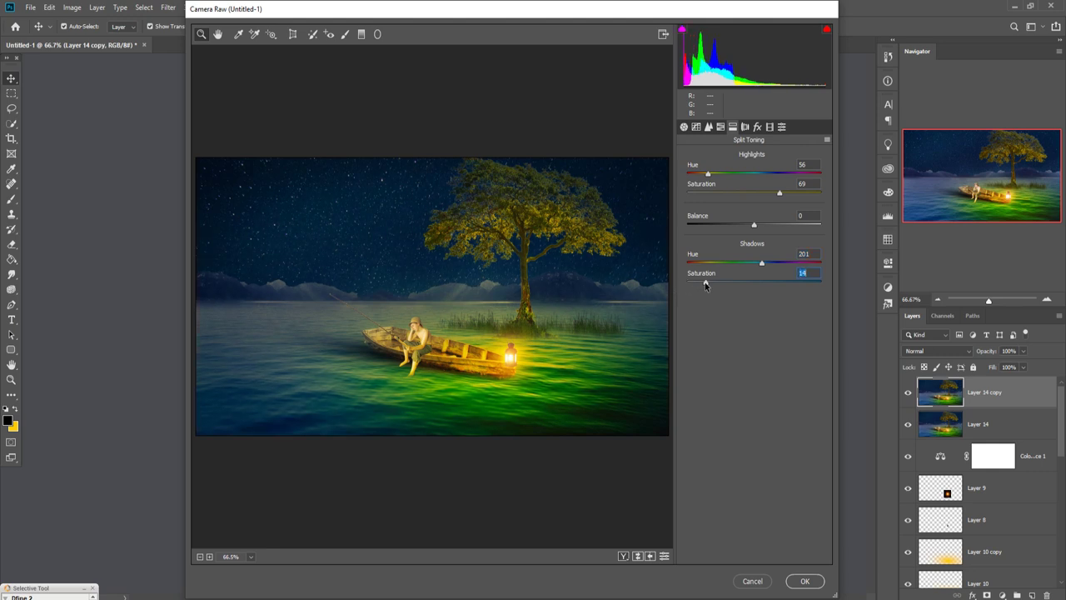
click(805, 580)
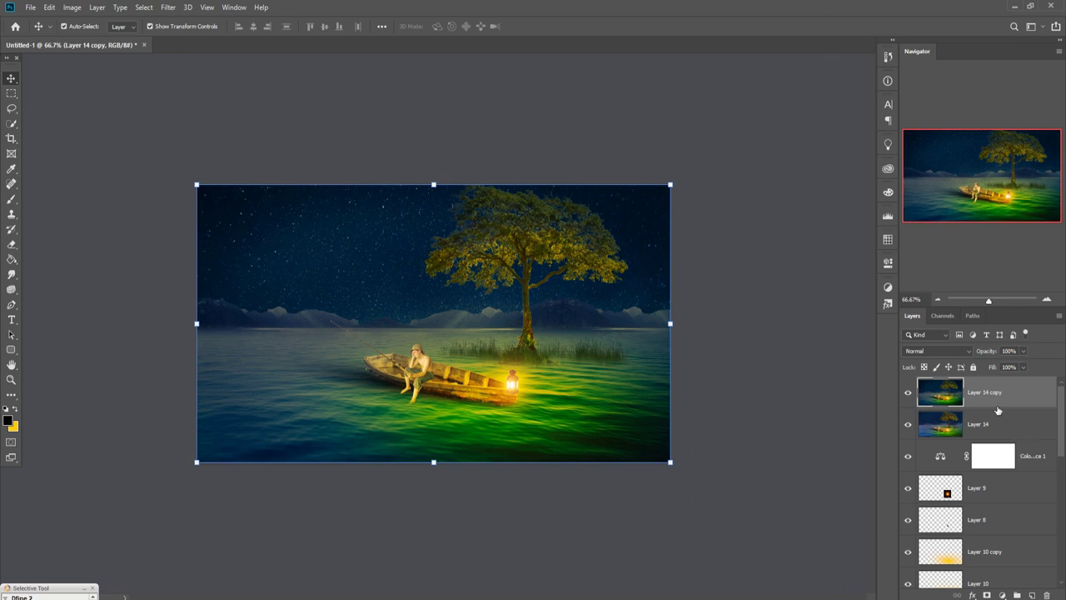
Apply Color Efex Pro 4 Cross Processing at 32% strength with shadows at 28%
click(169, 8)
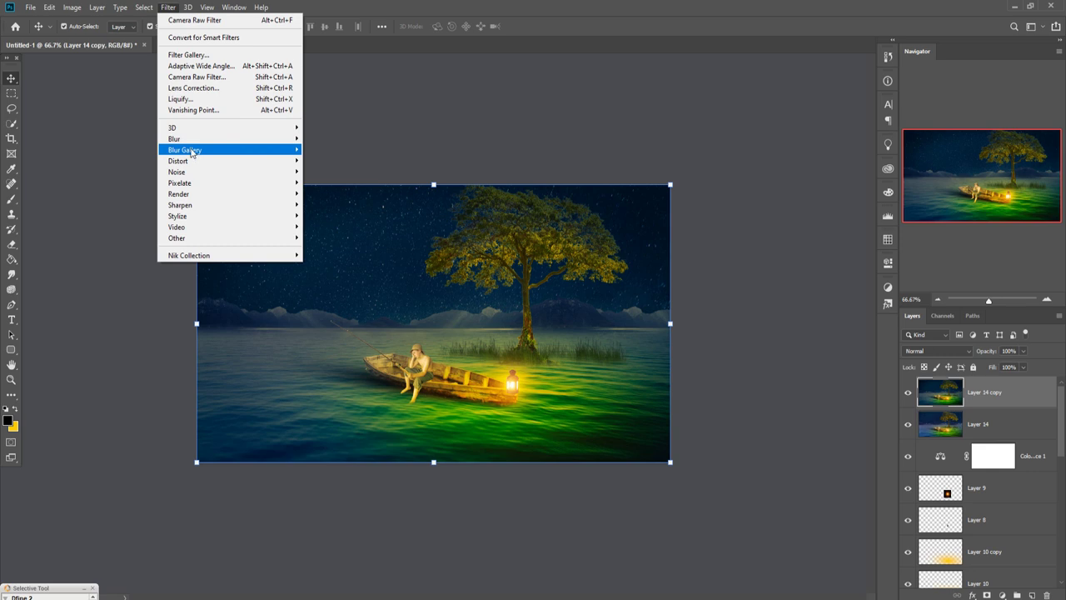
mouse_move(190, 255)
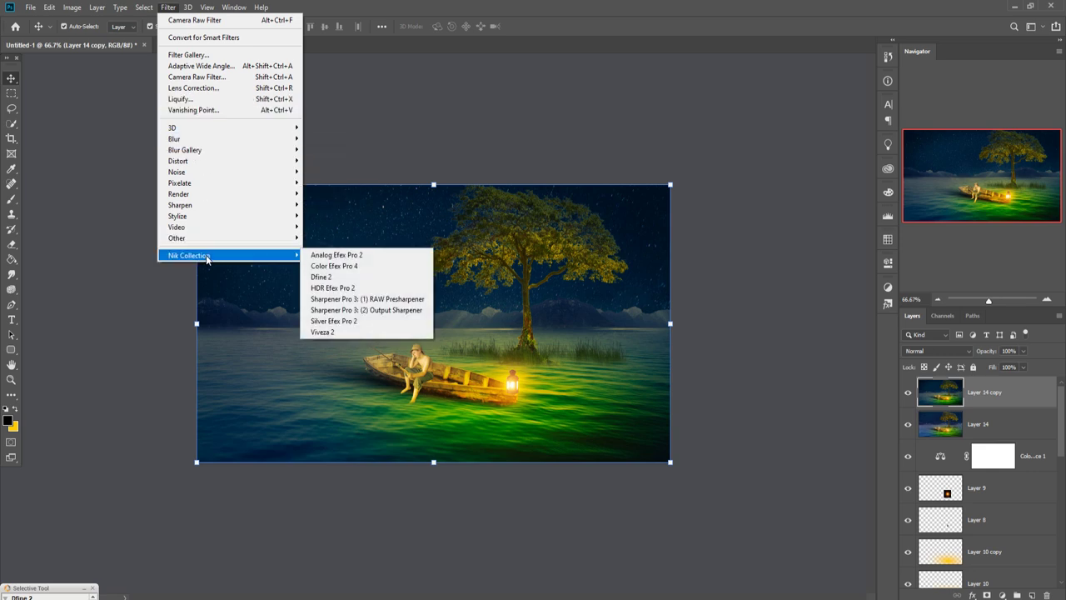
click(337, 266)
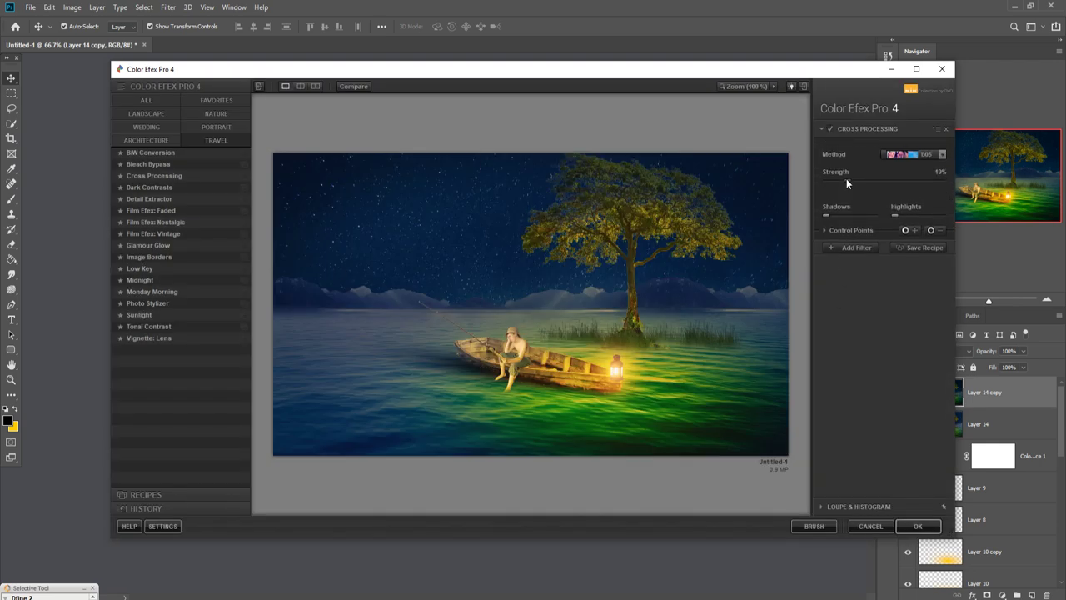
drag(822, 214, 838, 214)
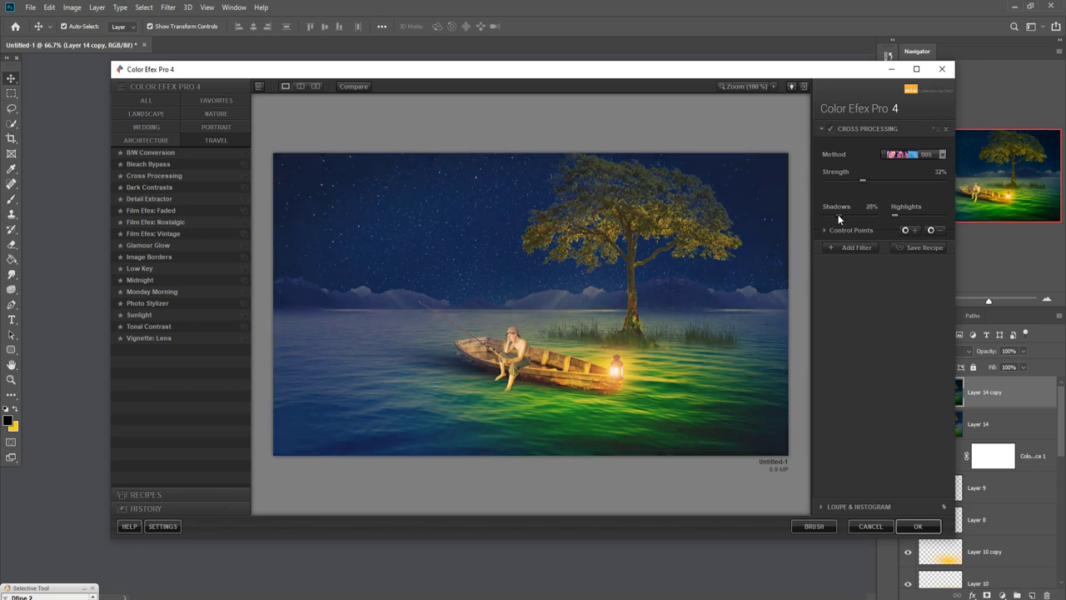
click(912, 524)
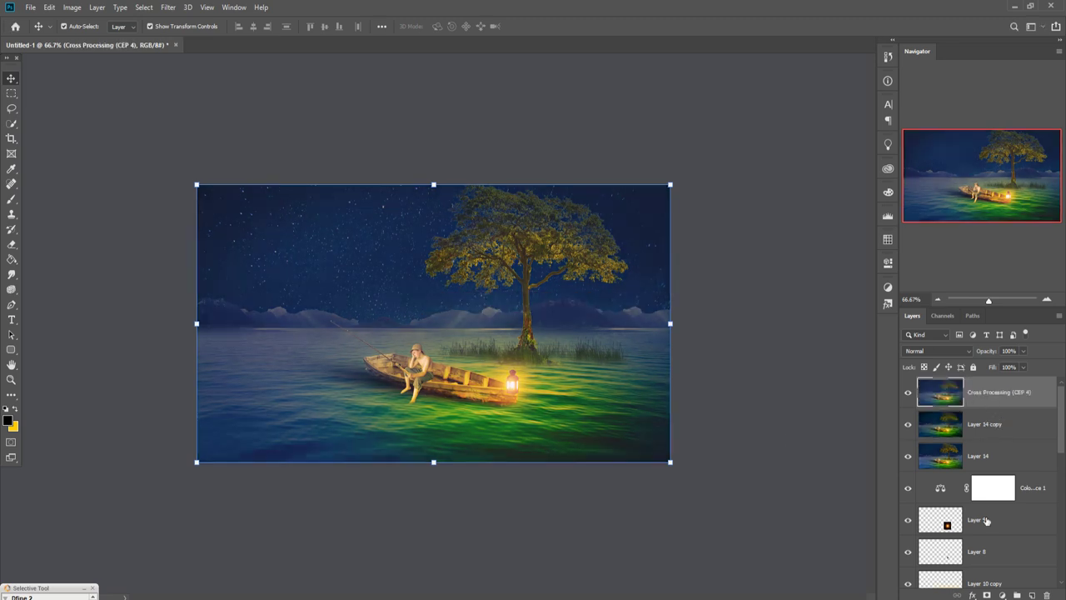
Add a Photo Filter adjustment layer with a cyan filter colour
click(1002, 595)
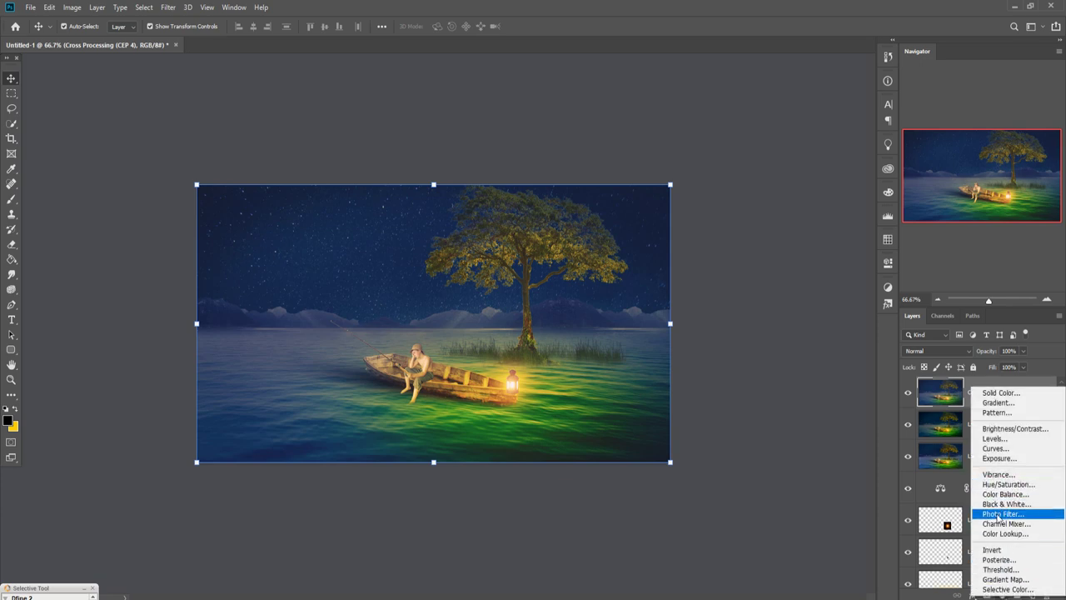
click(998, 515)
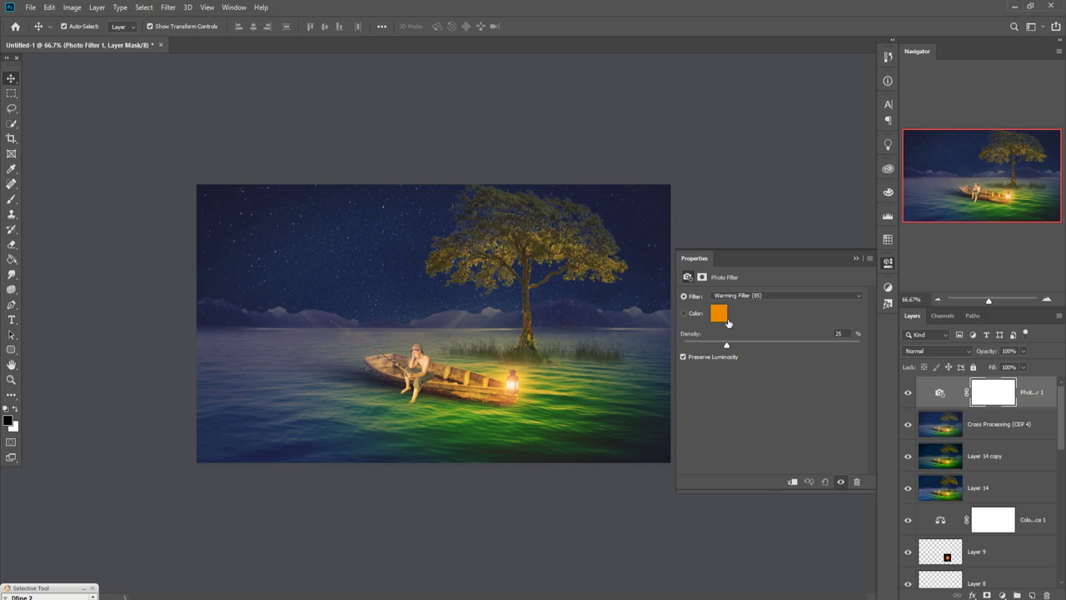
click(719, 314)
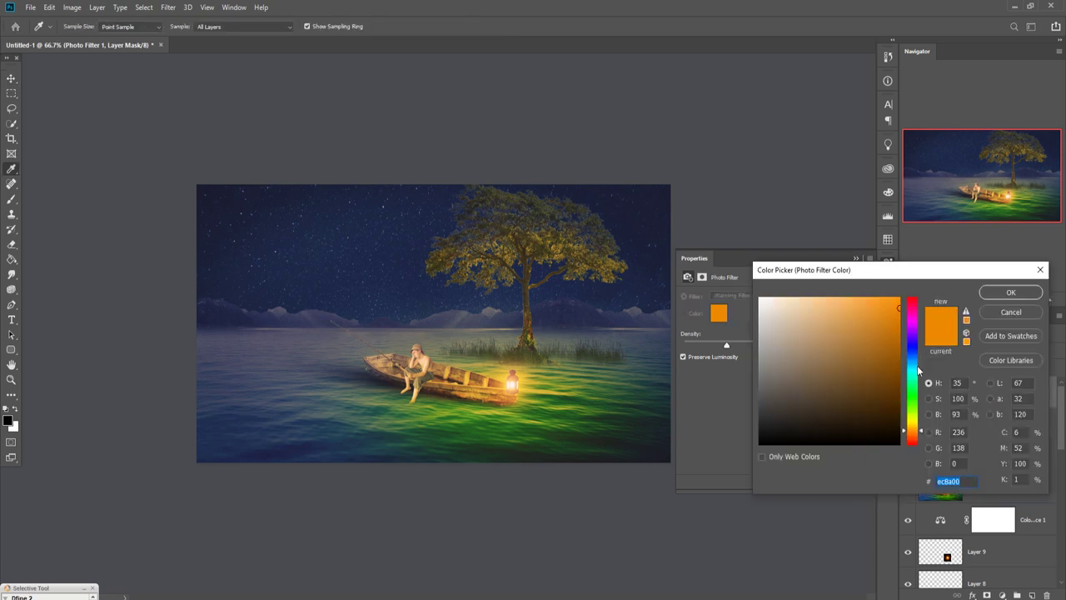
drag(917, 376, 900, 298)
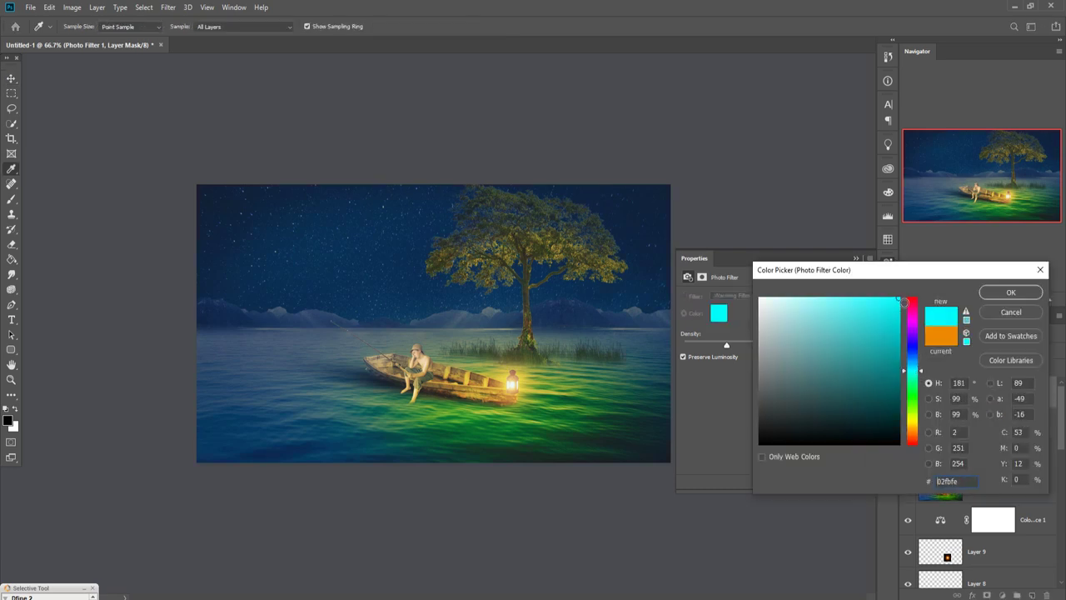
click(1008, 293)
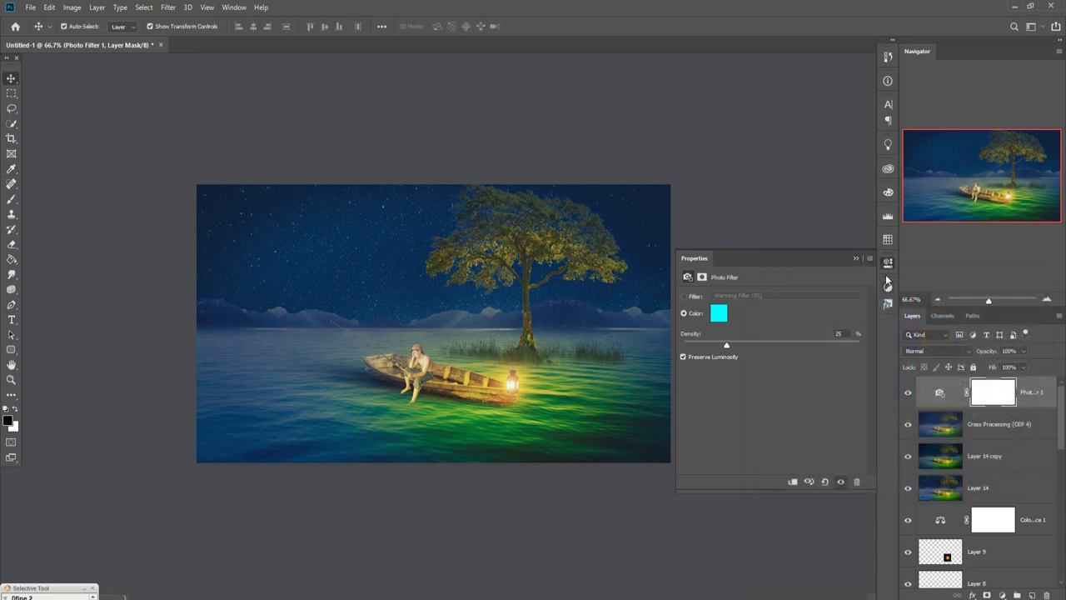
click(853, 258)
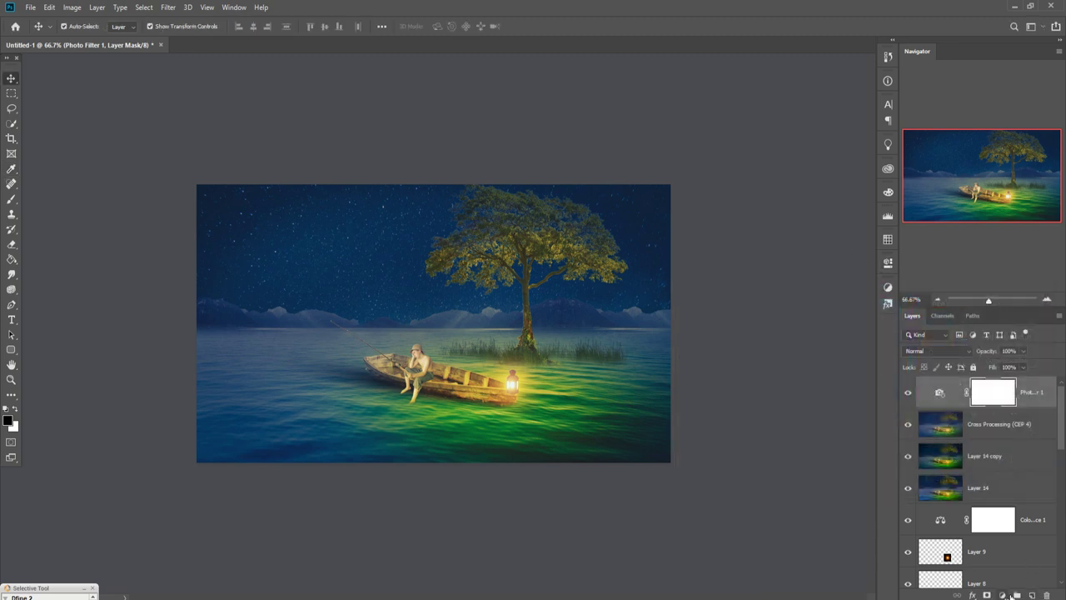
Add a Soft Light Neutral Density Light 3 gradient fill, then merge visible into Layer 15
click(1002, 595)
click(993, 399)
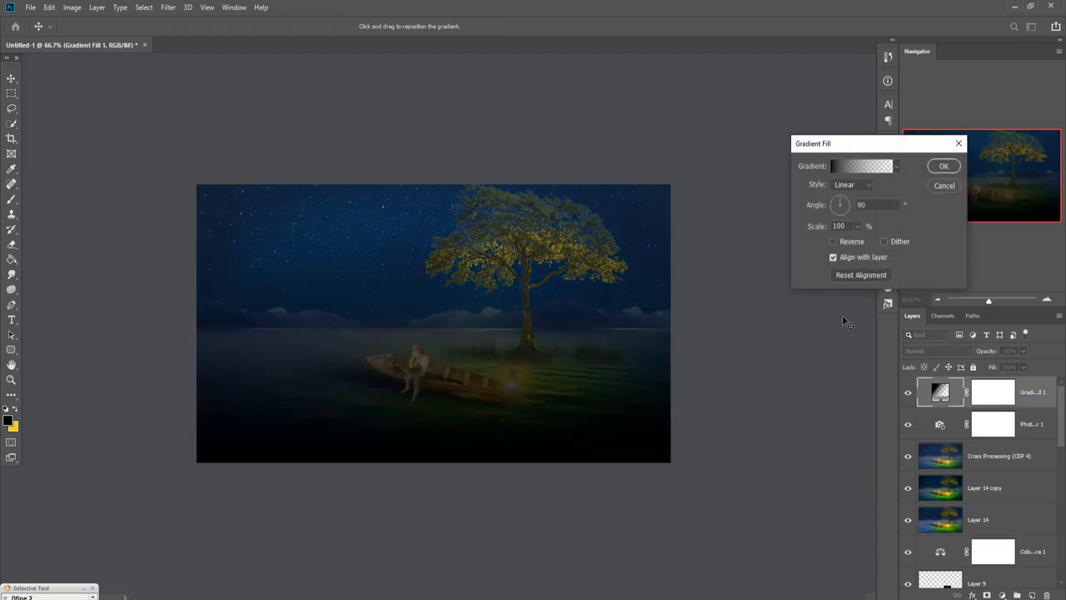
click(863, 167)
click(749, 346)
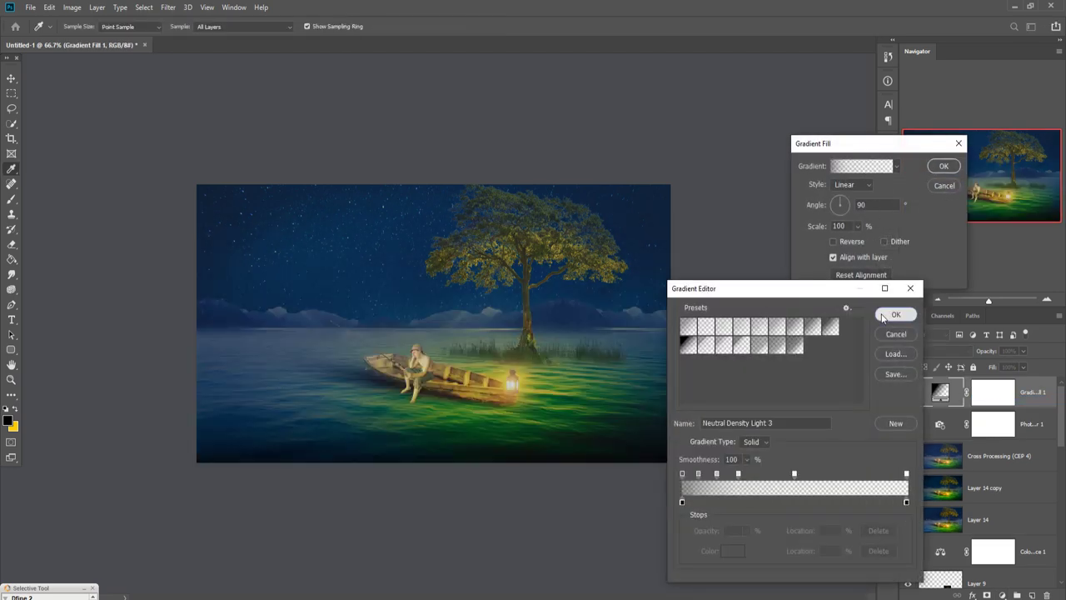
click(895, 314)
click(942, 167)
click(944, 351)
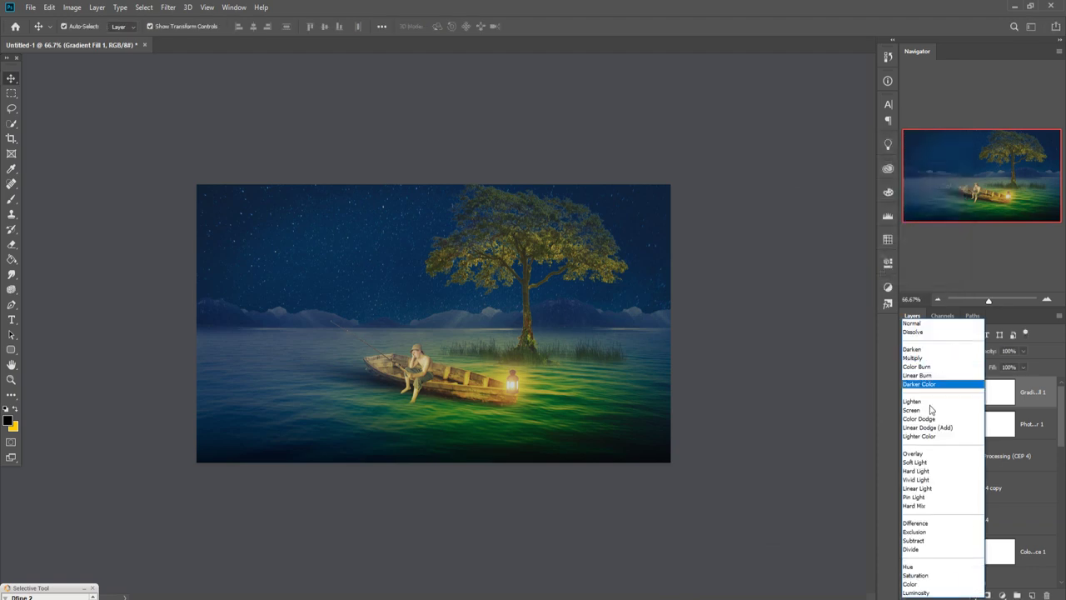
click(940, 456)
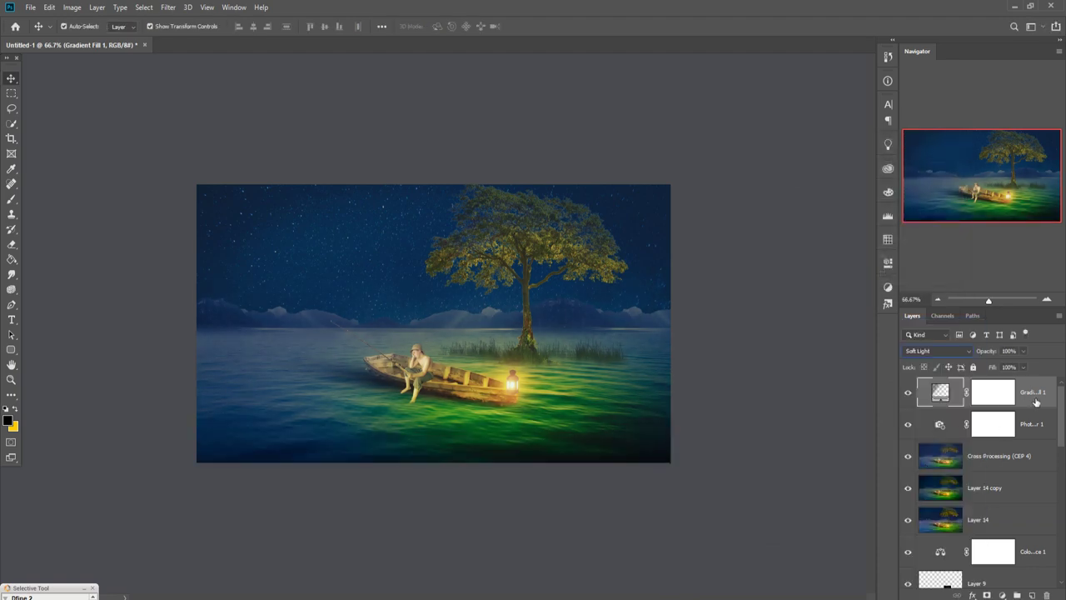
key(ctrl+shift+alt+e)
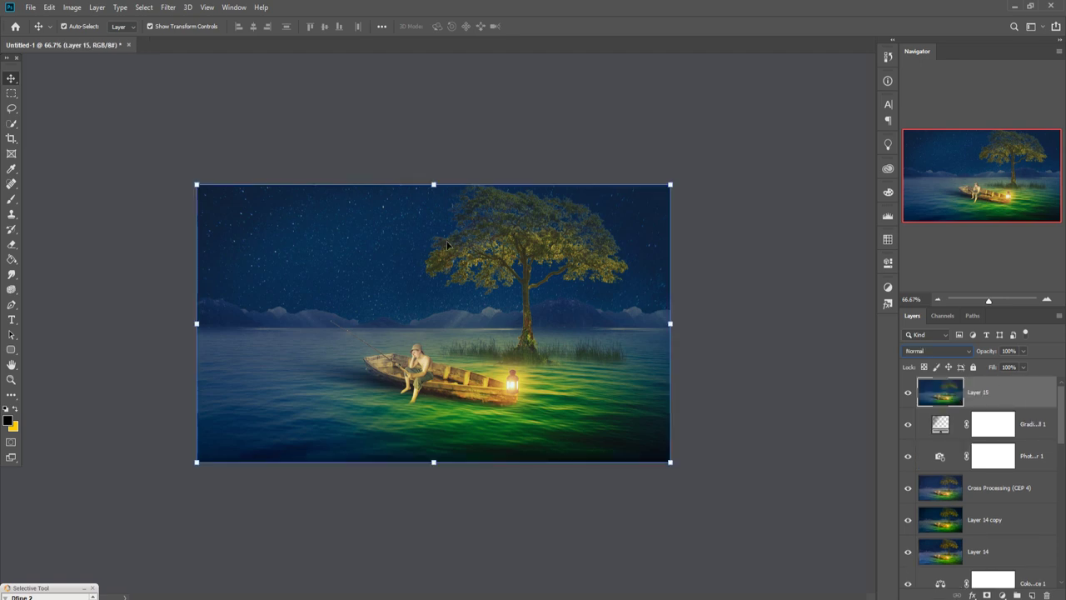
Add a new Layer 16 above Layer 15 and fill it with 50% gray
click(169, 7)
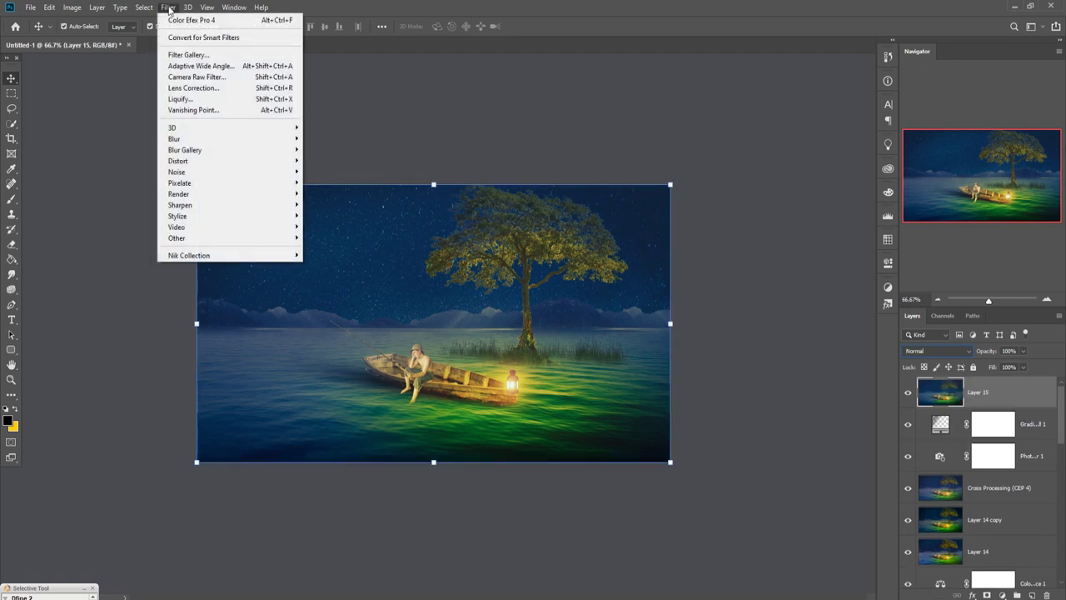
click(1002, 418)
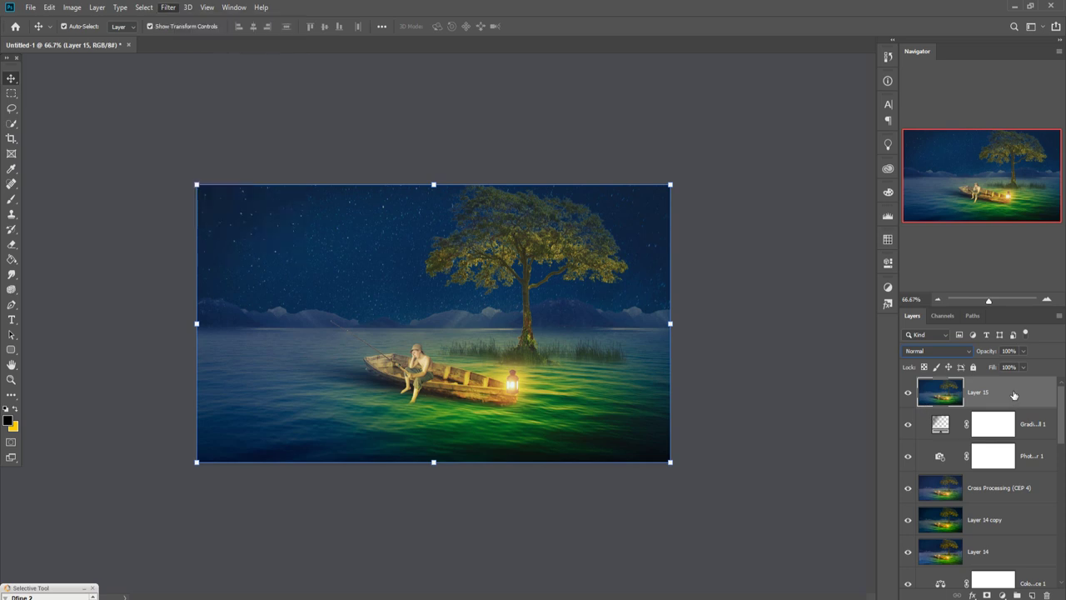
click(1034, 594)
click(49, 7)
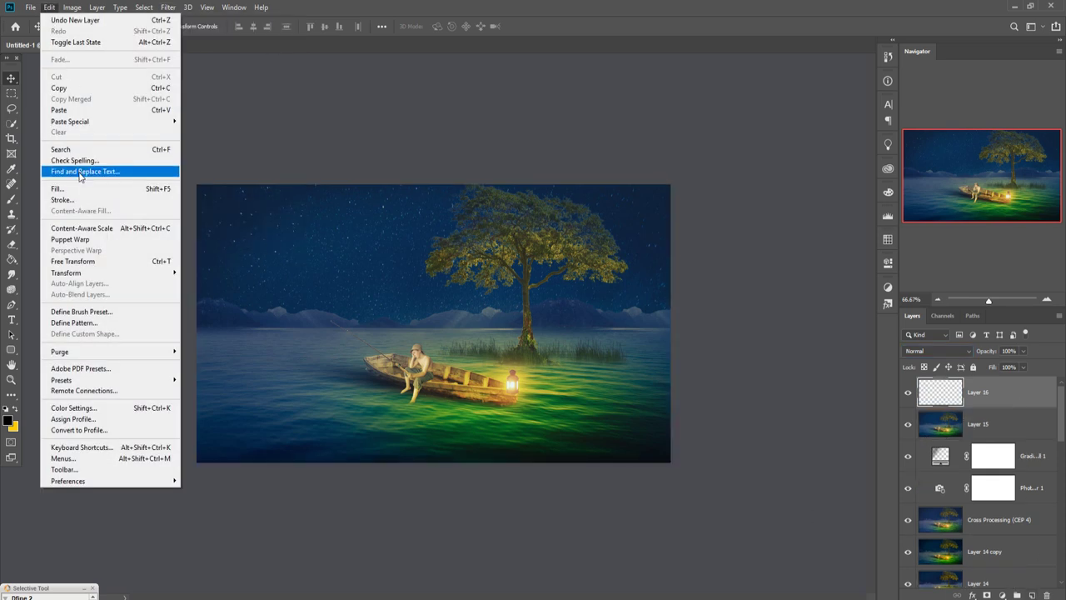
click(57, 188)
click(602, 162)
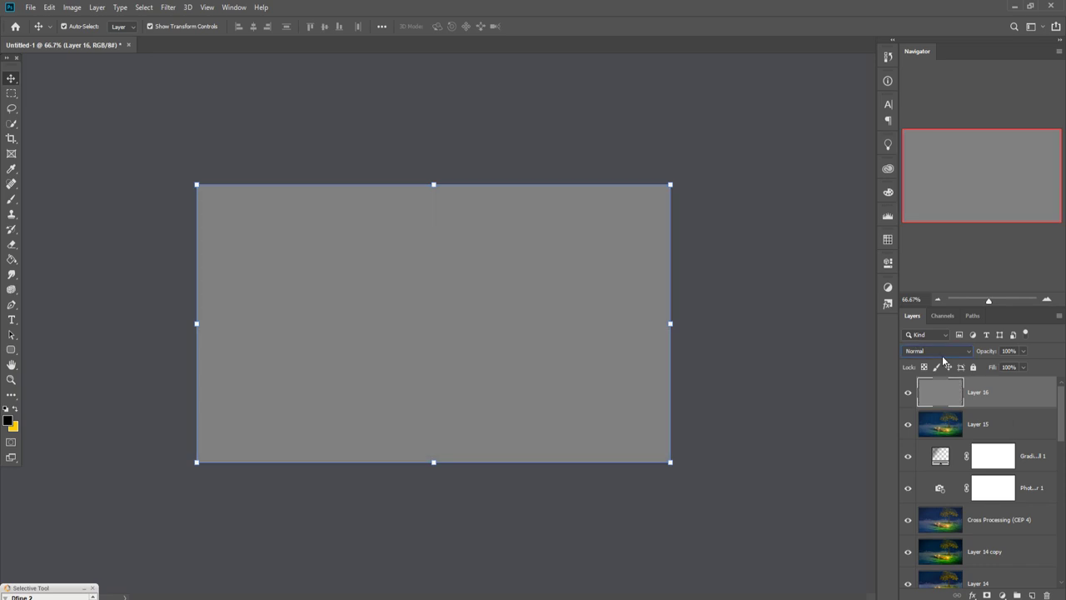
Set the gray Layer 16 to Overlay and stamp all visible layers into Layer 17
click(937, 351)
click(935, 452)
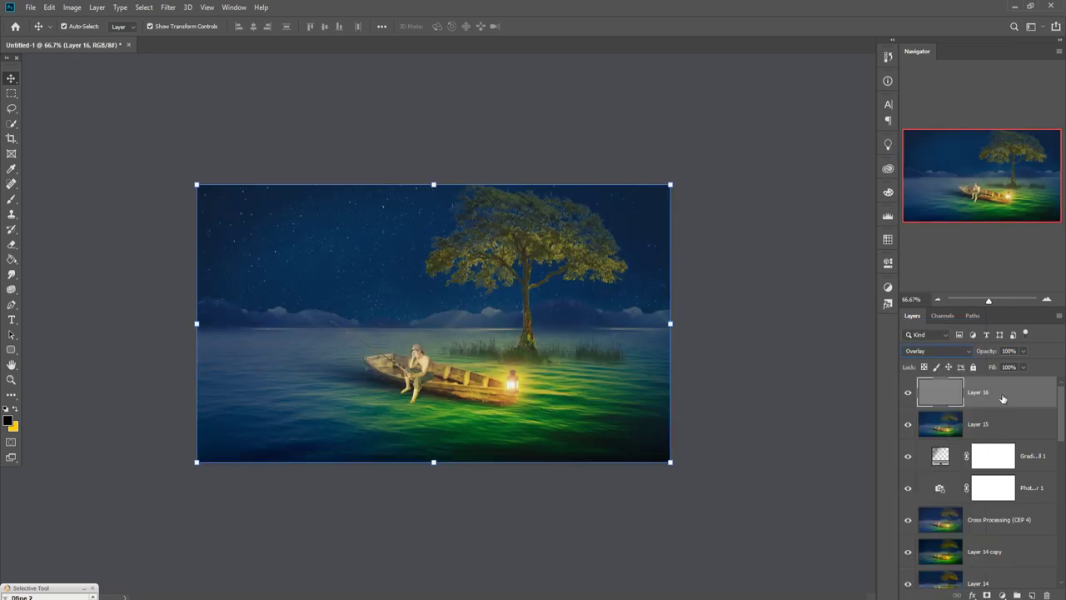
key(ctrl+shift+alt+e)
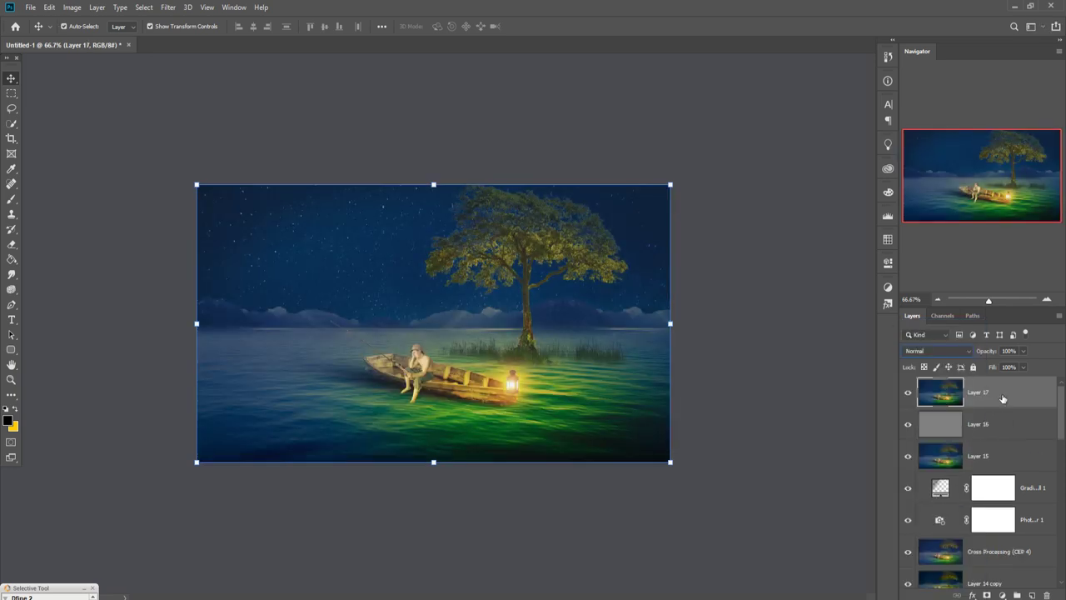